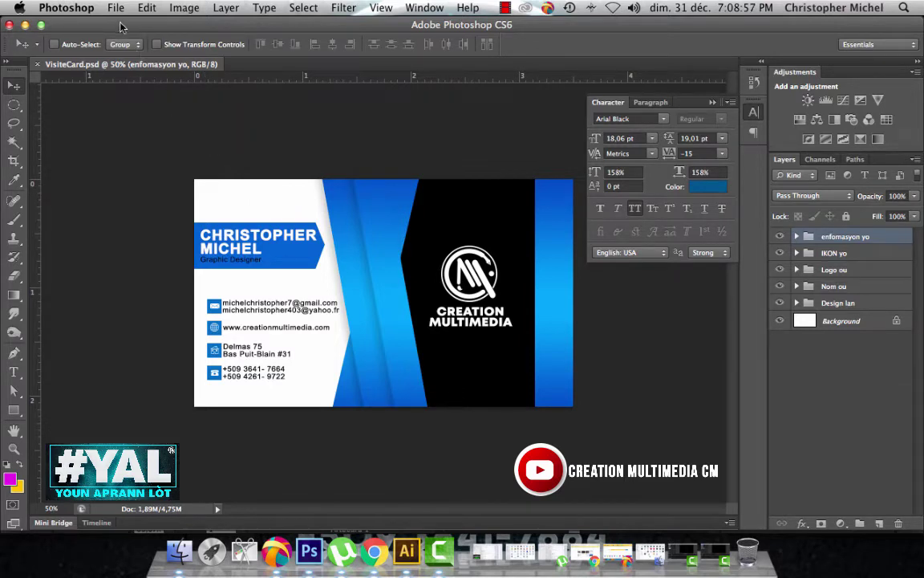
# - Create a custom document 'Carte de Visite', 3,5 × 2,1 inches at 300 pixels/inch
pyautogui.hotkey('ctrl', 'shift', 's')
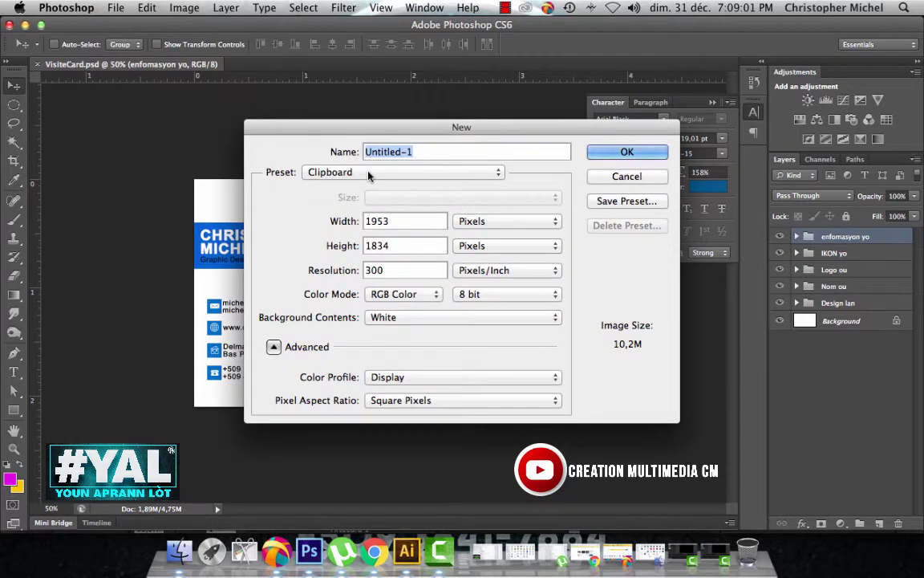
pyautogui.write('Cart')
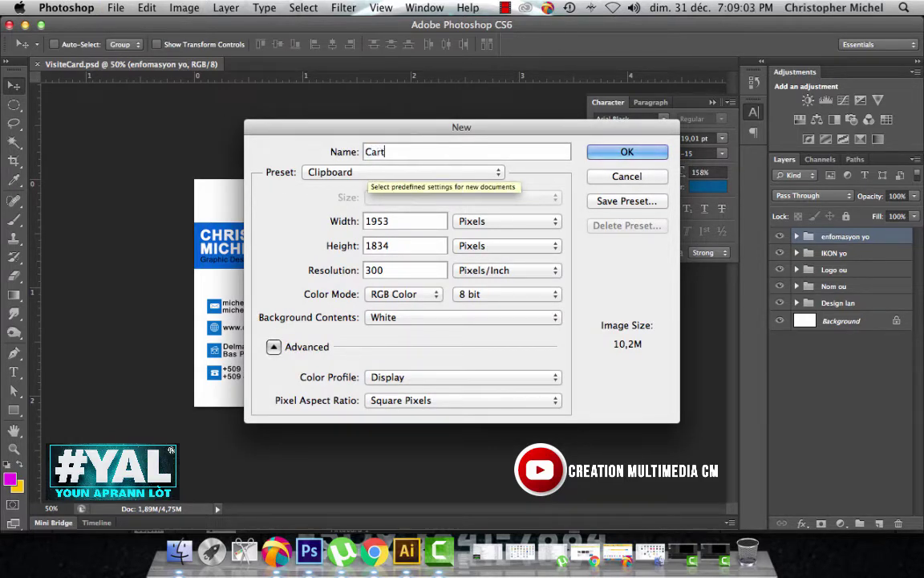
pyautogui.write('e de Vi')
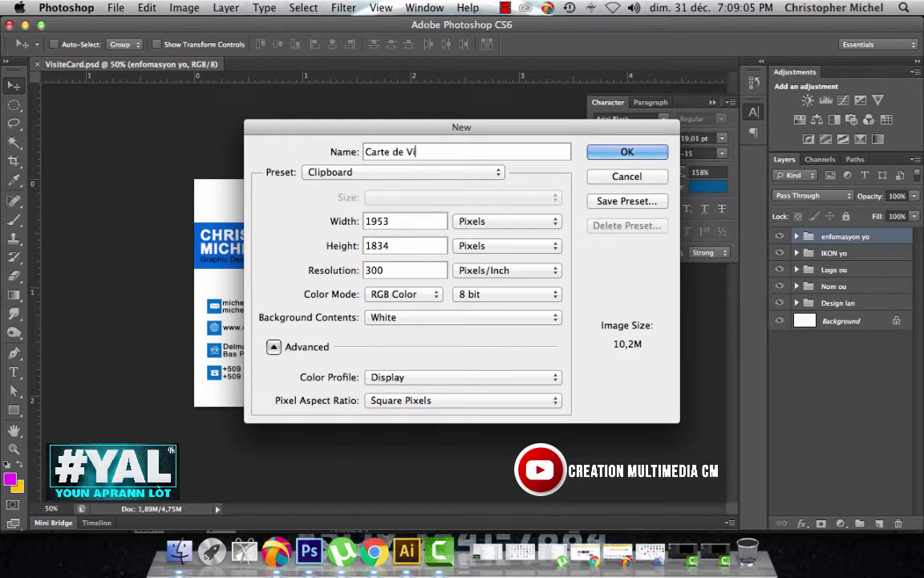
pyautogui.write('site')
pyautogui.click(329, 172)
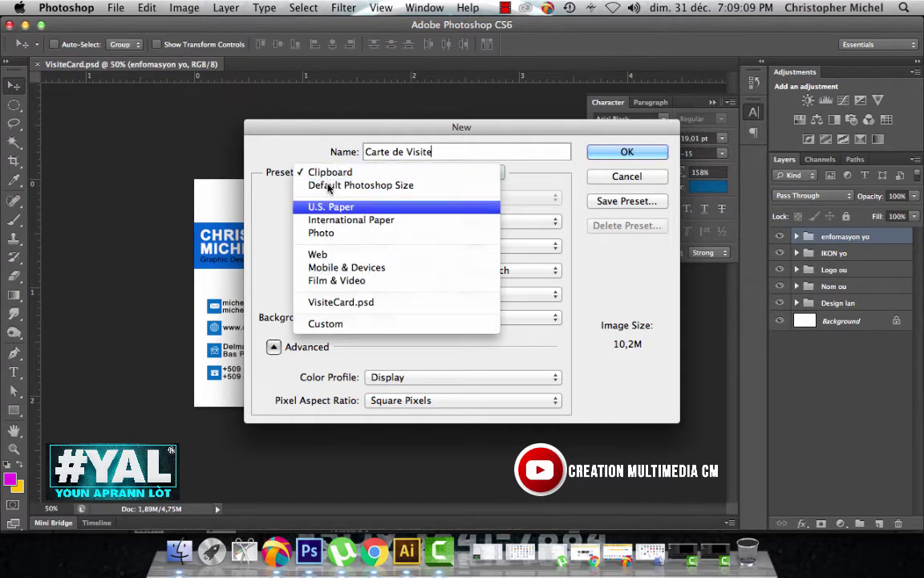
pyautogui.click(337, 324)
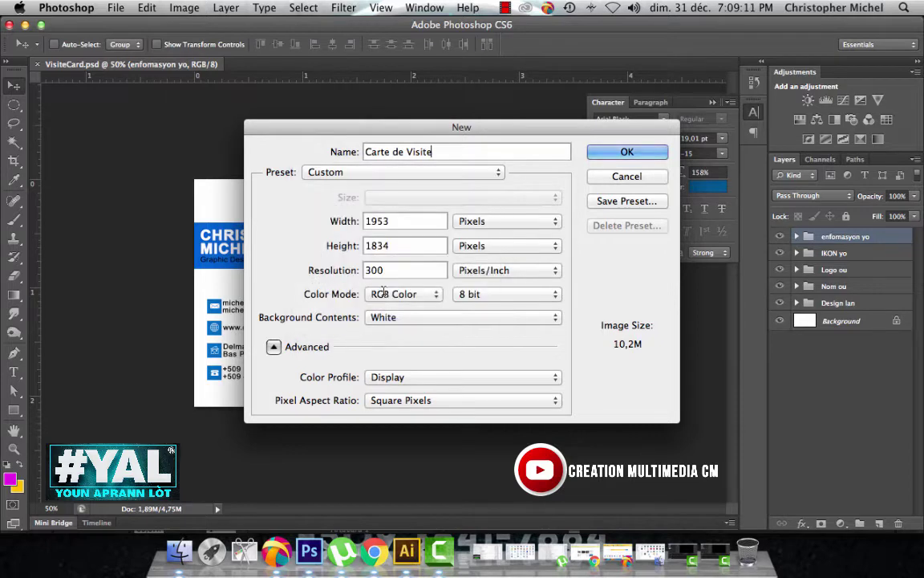
pyautogui.click(475, 225)
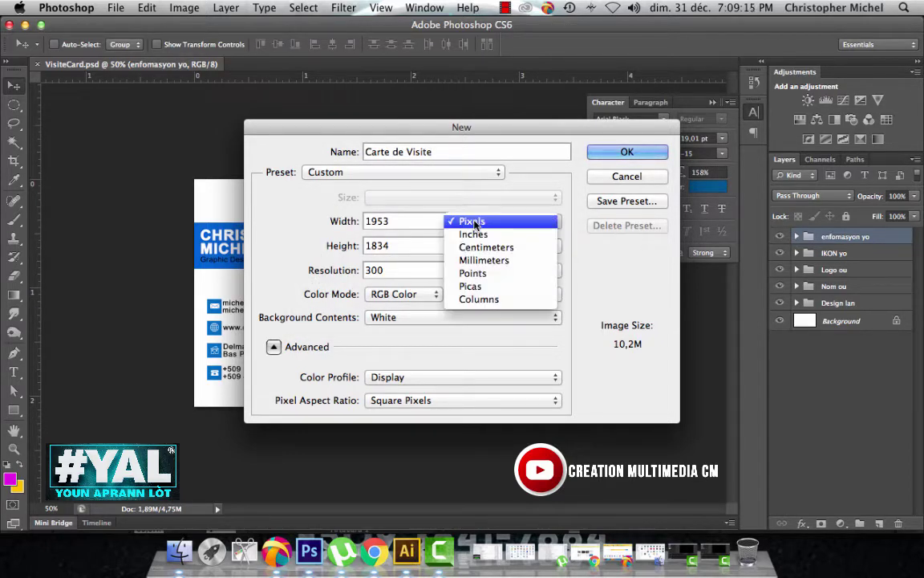
pyautogui.click(473, 234)
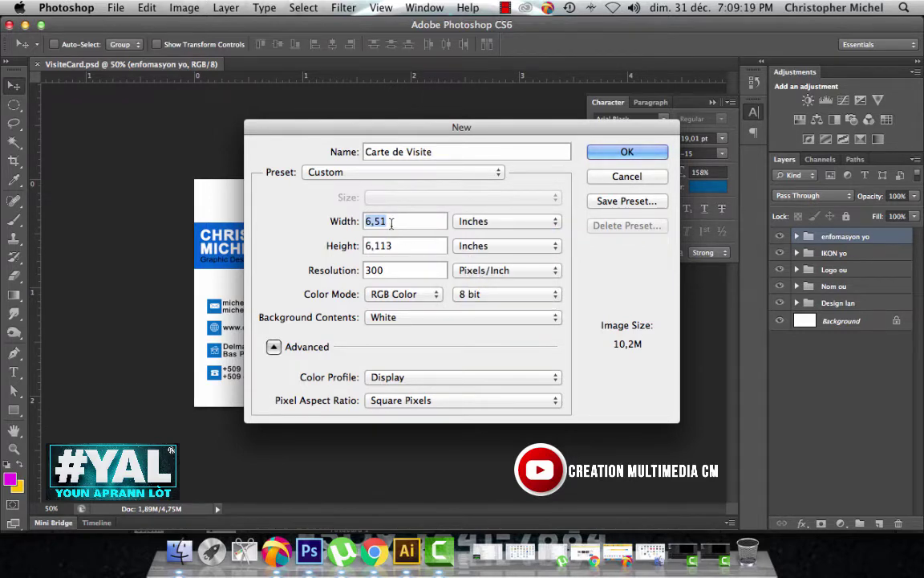
pyautogui.write('3')
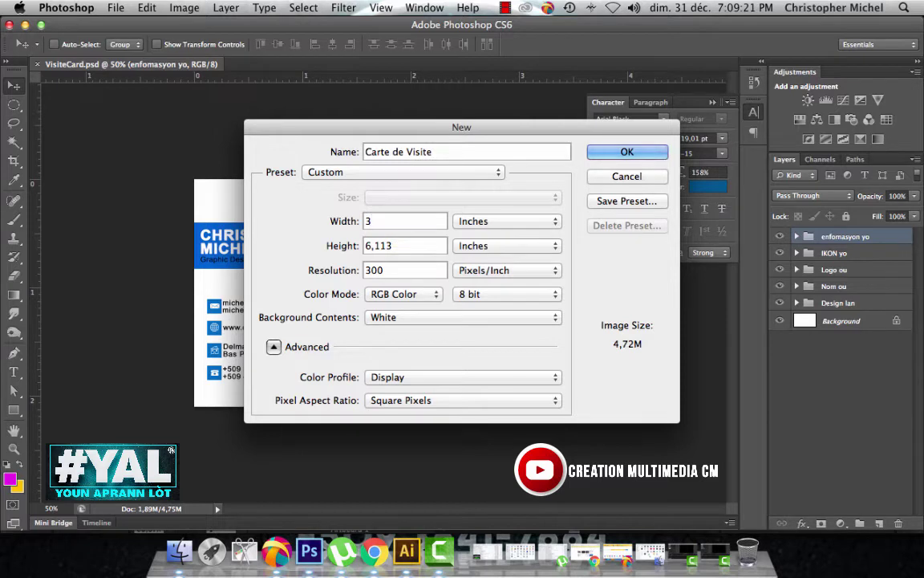
pyautogui.write(',5')
pyautogui.press('Tab')
pyautogui.write('2')
pyautogui.write(',1')
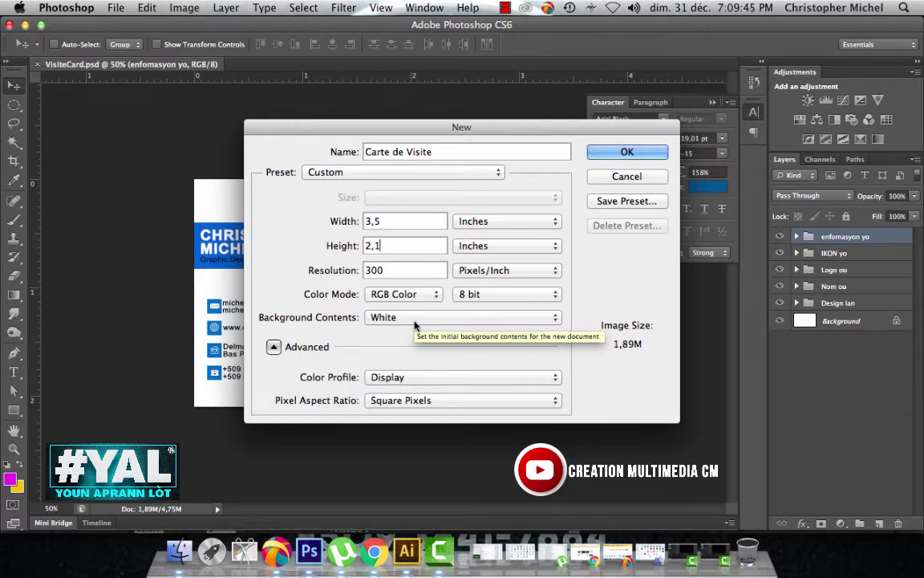
pyautogui.click(626, 151)
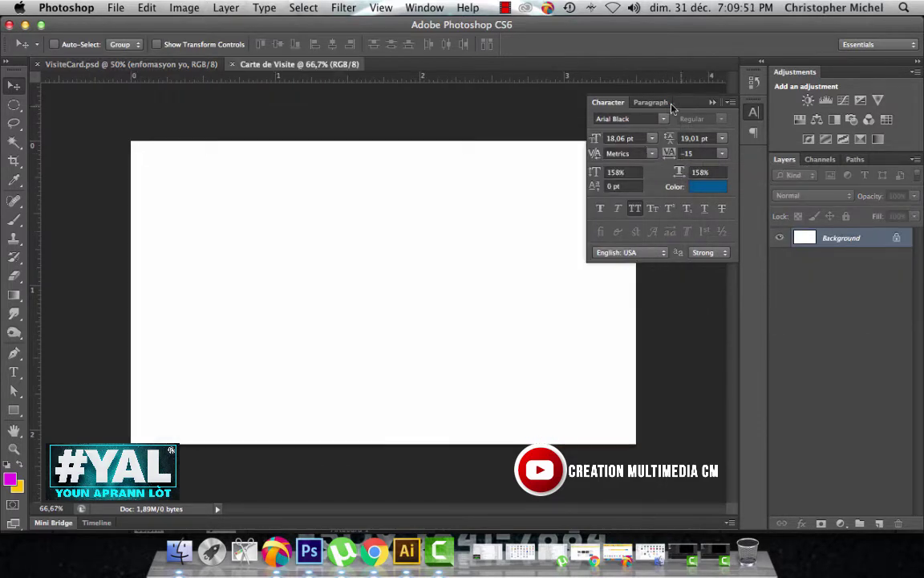
# - Collapse the floating Character panel and toggle the rulers off and back on with Ctrl+R
pyautogui.click(712, 102)
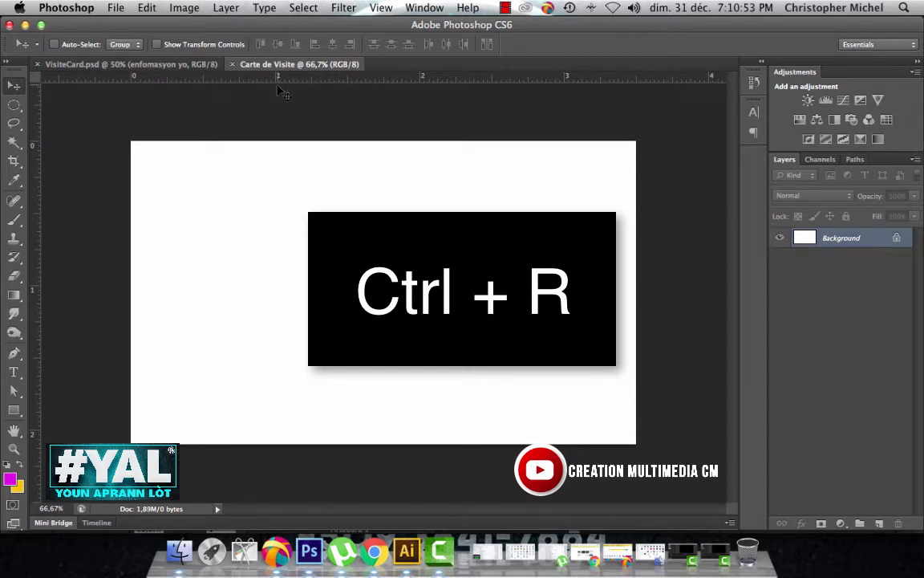
pyautogui.hotkey('ctrl', 'r')
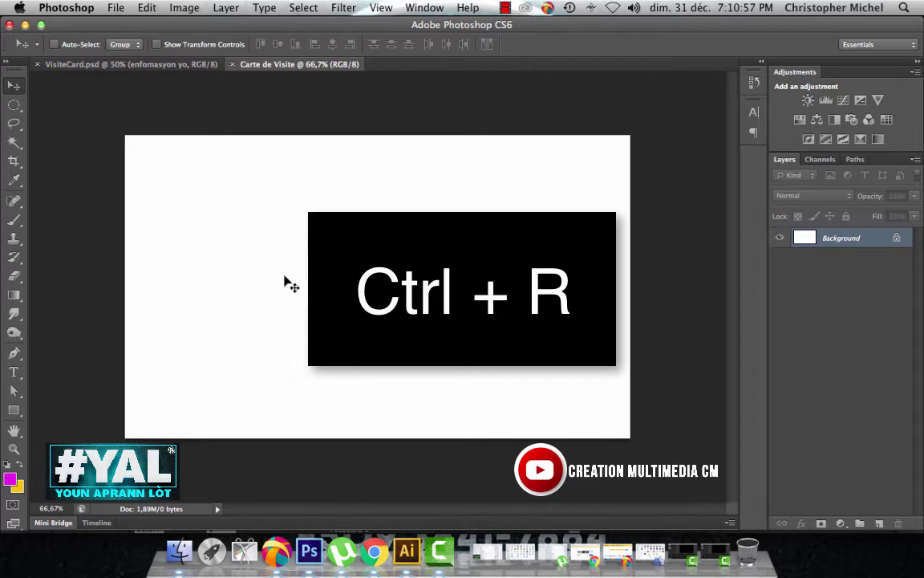
pyautogui.hotkey('ctrl', 'r')
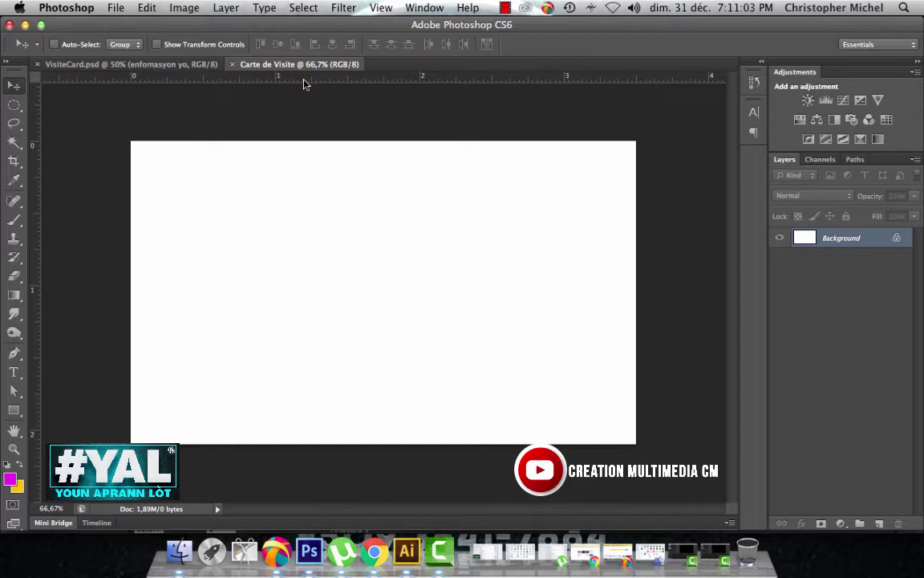
# - Place guides along the card's top, bottom, left and right edges
pyautogui.moveTo(304, 83); pyautogui.dragTo(308, 124)
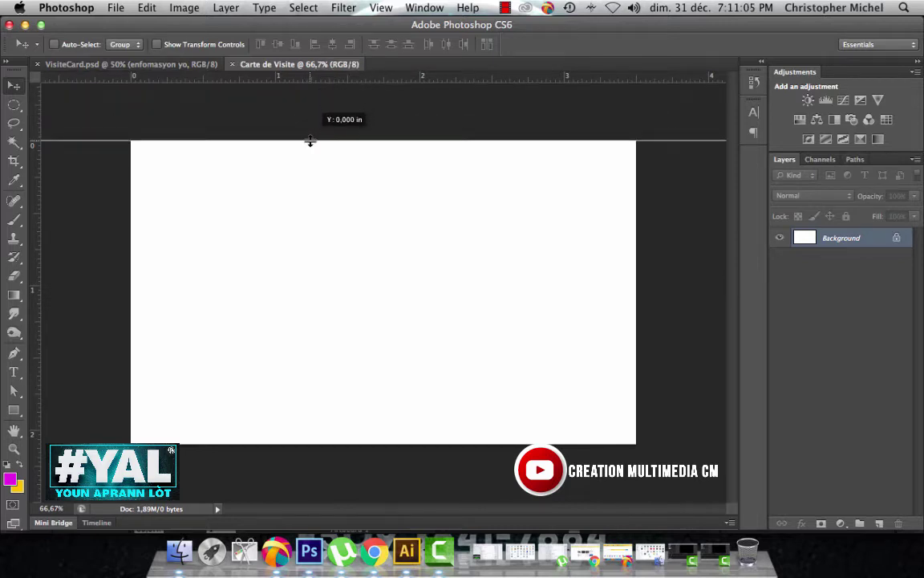
pyautogui.moveTo(310, 138); pyautogui.dragTo(310, 139)
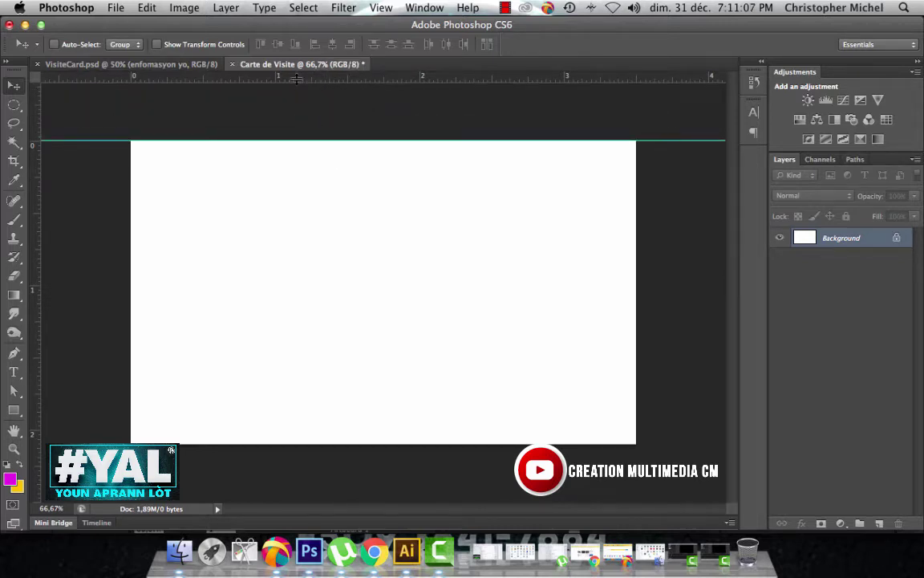
pyautogui.moveTo(297, 80); pyautogui.dragTo(325, 446)
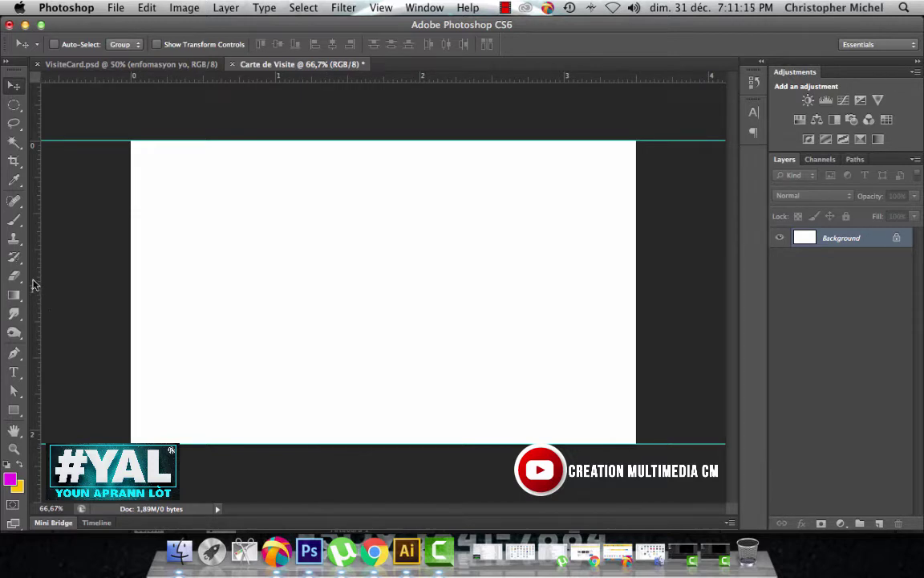
pyautogui.moveTo(35, 284); pyautogui.dragTo(127, 306)
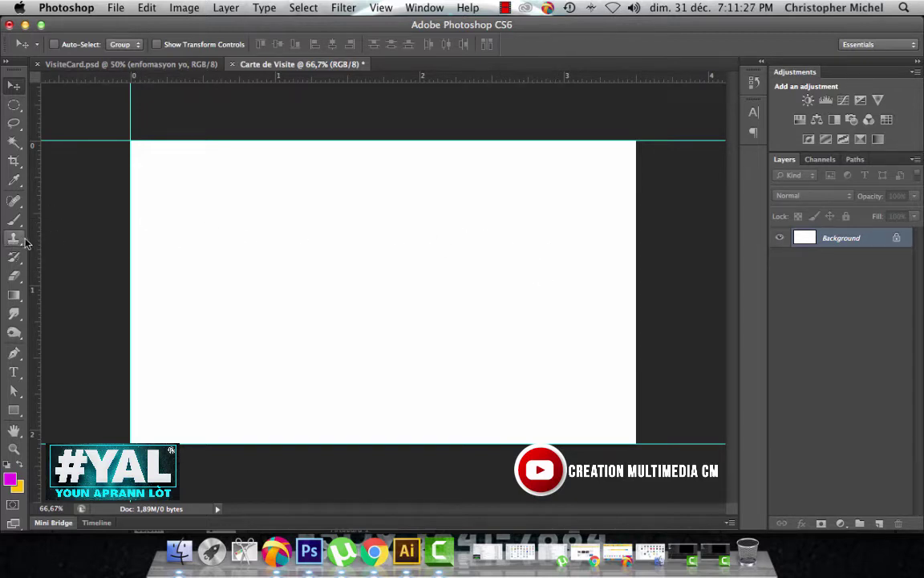
pyautogui.moveTo(34, 241); pyautogui.dragTo(640, 329)
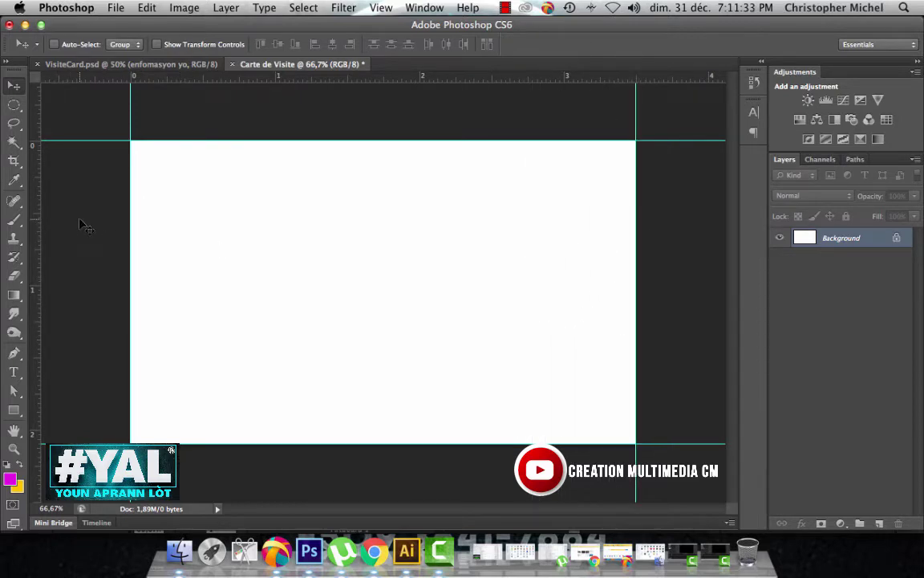
# - Add guides through the card's vertical and horizontal centres
pyautogui.moveTo(34, 209); pyautogui.dragTo(389, 253)
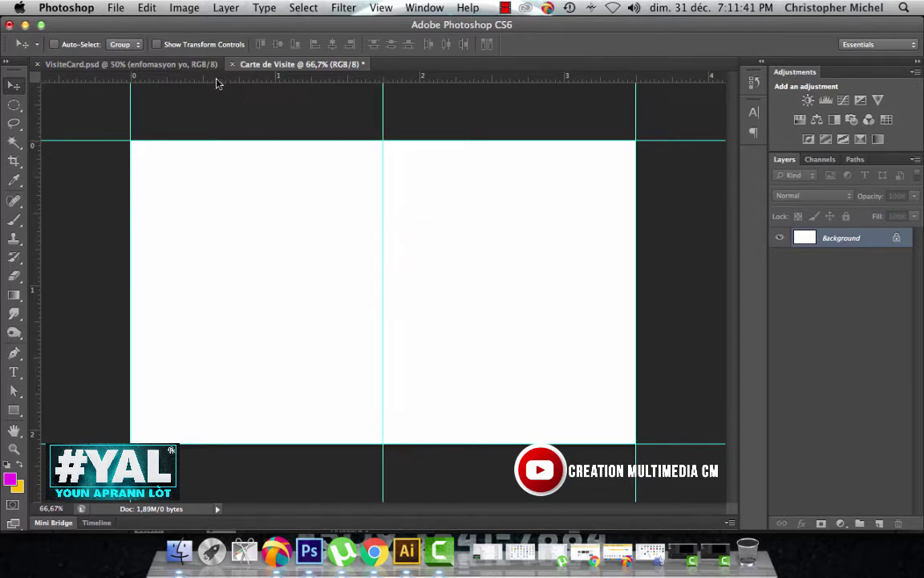
pyautogui.moveTo(216, 78); pyautogui.dragTo(227, 292)
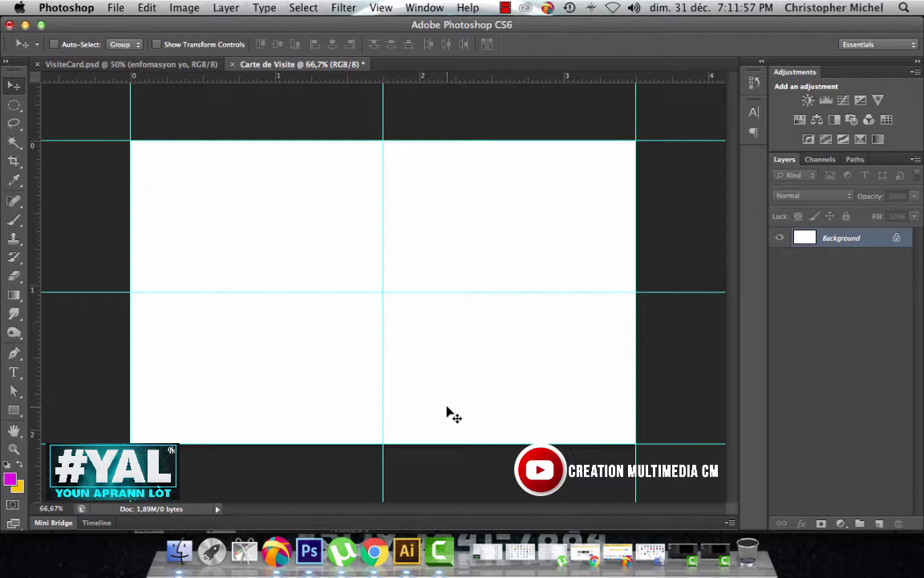
pyautogui.click(160, 68)
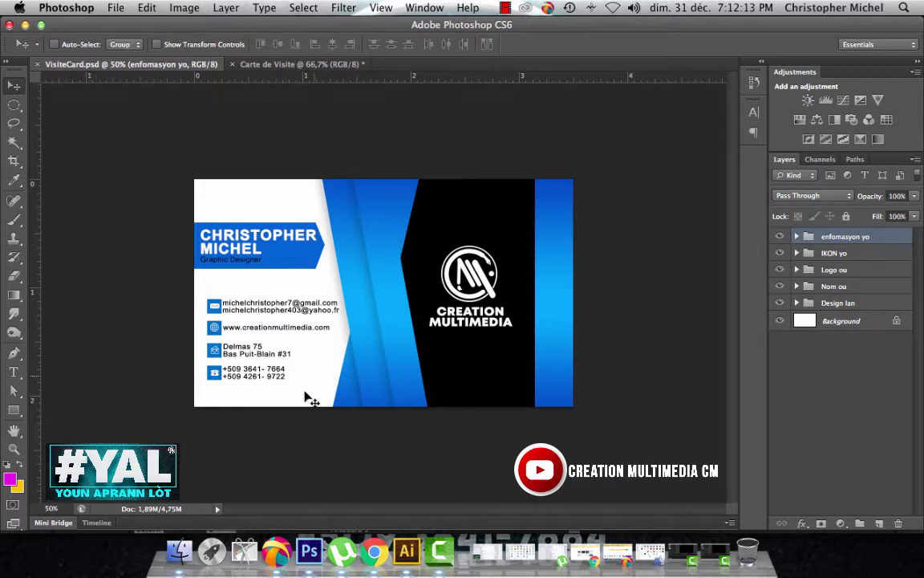
# - In Carte de Visite, choose the Rectangle tool and set its shape stroke to none
pyautogui.click(248, 64)
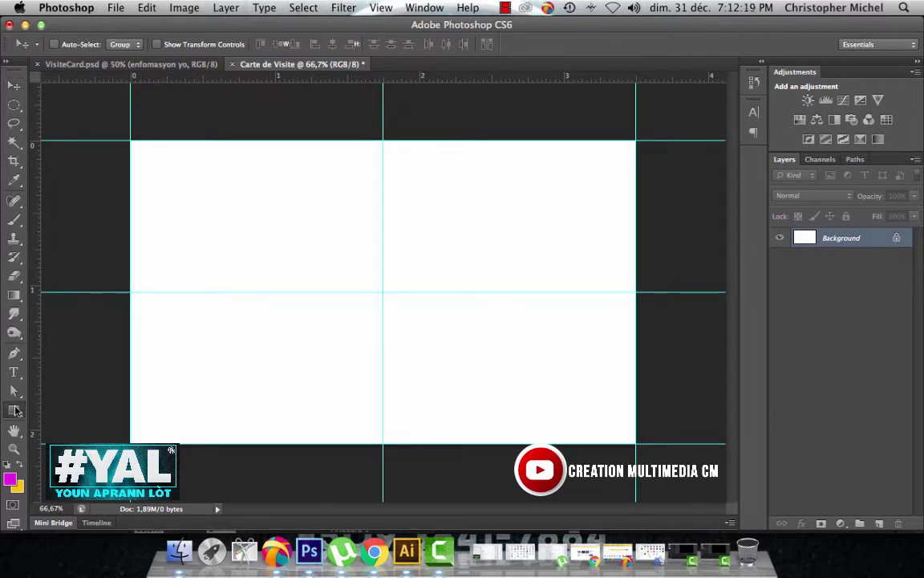
pyautogui.click(14, 410)
pyautogui.click(128, 44)
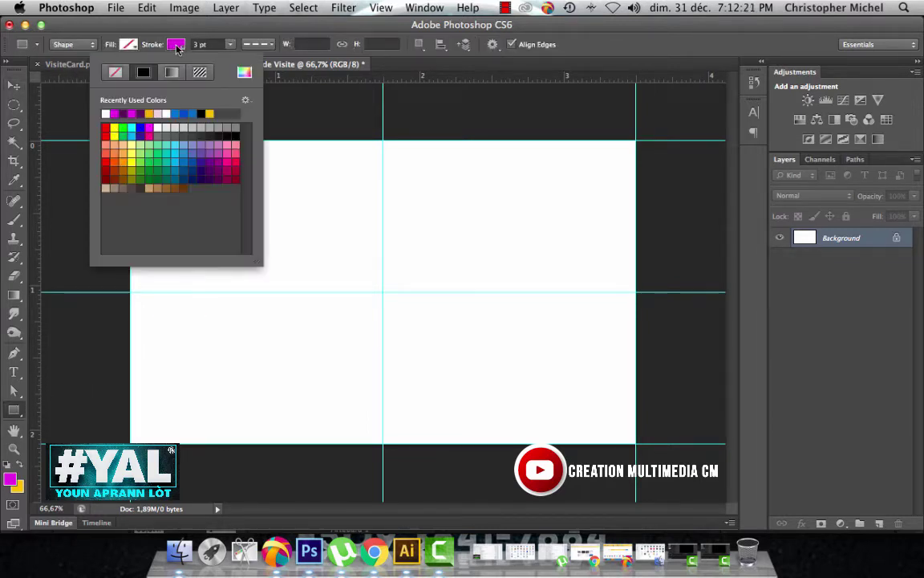
pyautogui.click(116, 73)
pyautogui.click(128, 45)
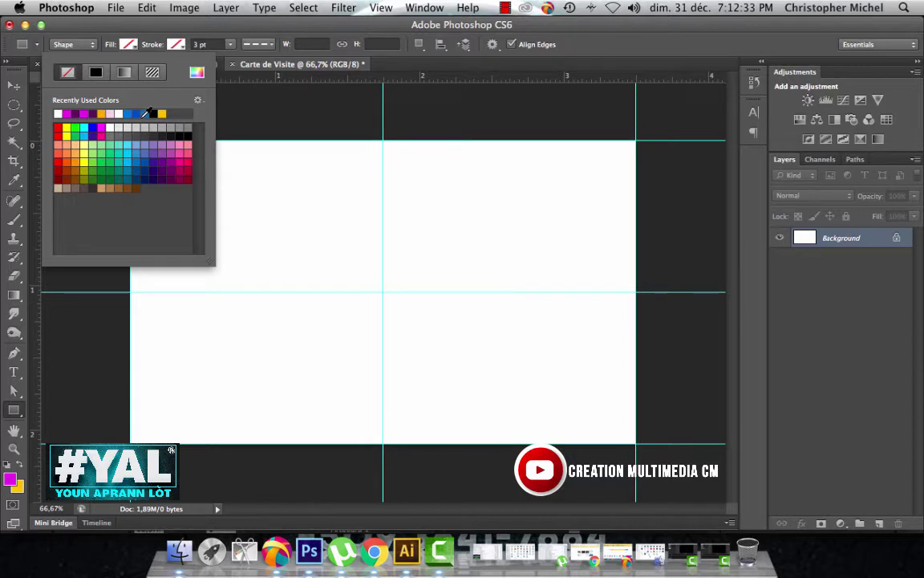
pyautogui.click(146, 113)
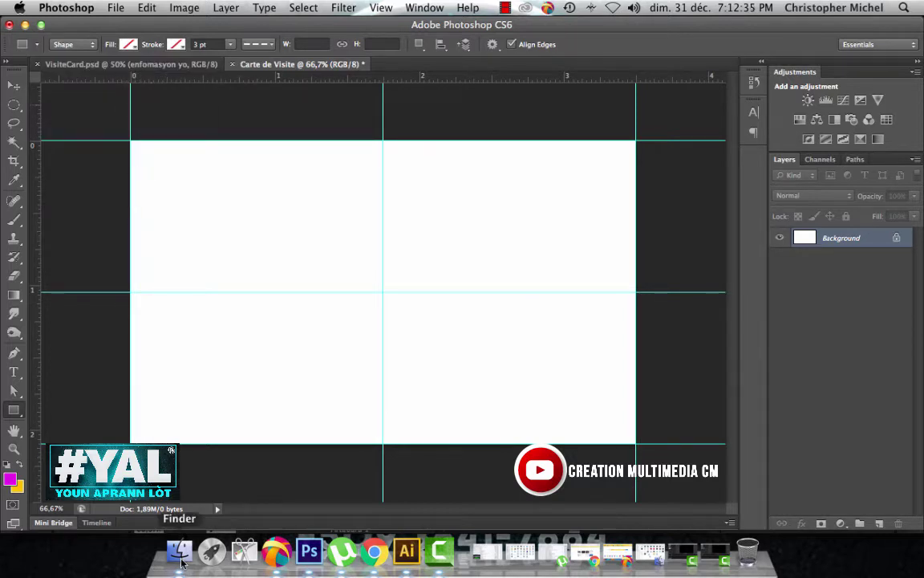
# - Eyedrop the card's dark blue in VisiteCard and copy its hex value 004ec9
pyautogui.click(120, 63)
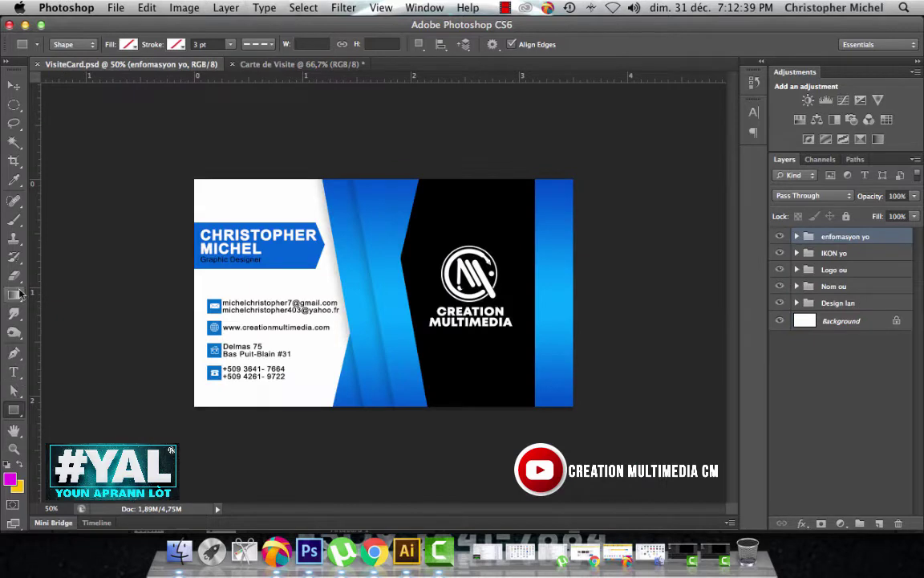
pyautogui.click(13, 183)
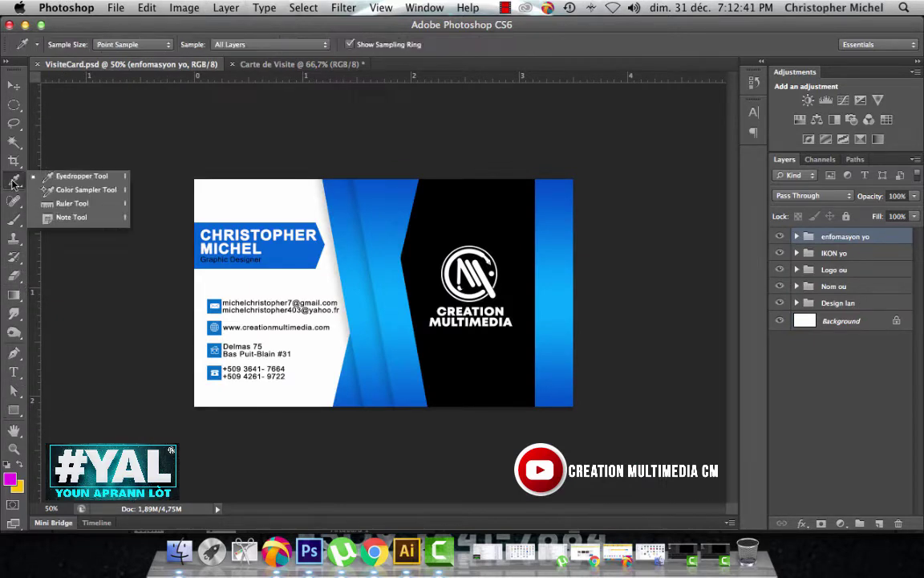
pyautogui.click(80, 183)
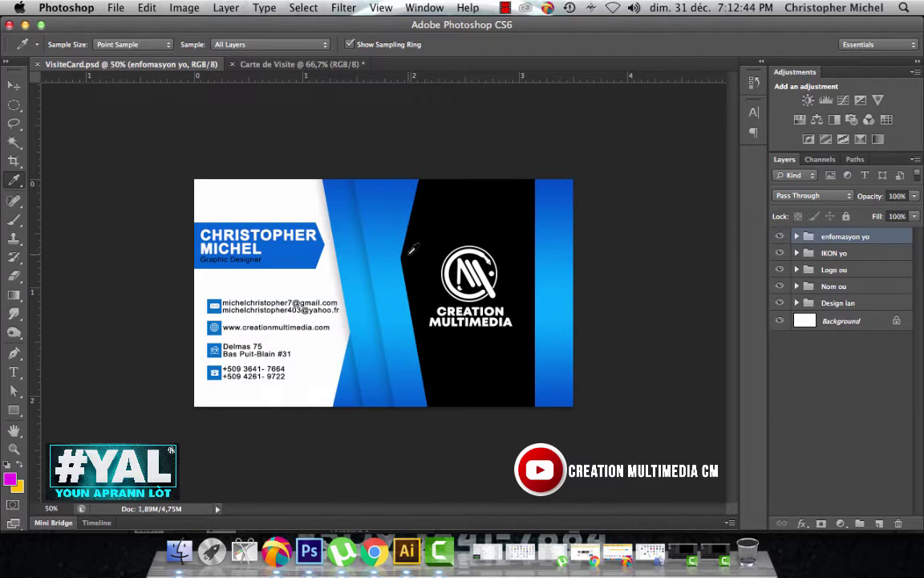
pyautogui.click(557, 180)
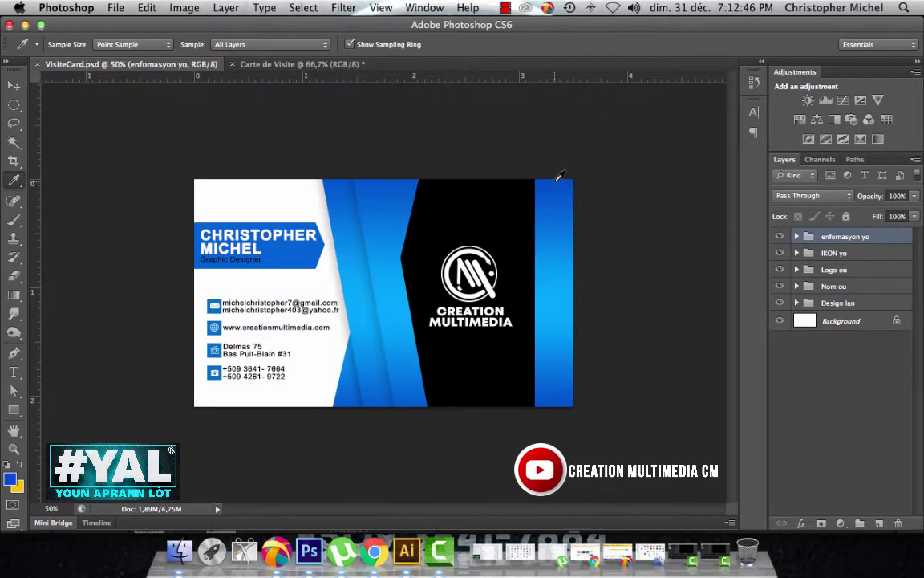
pyautogui.click(10, 480)
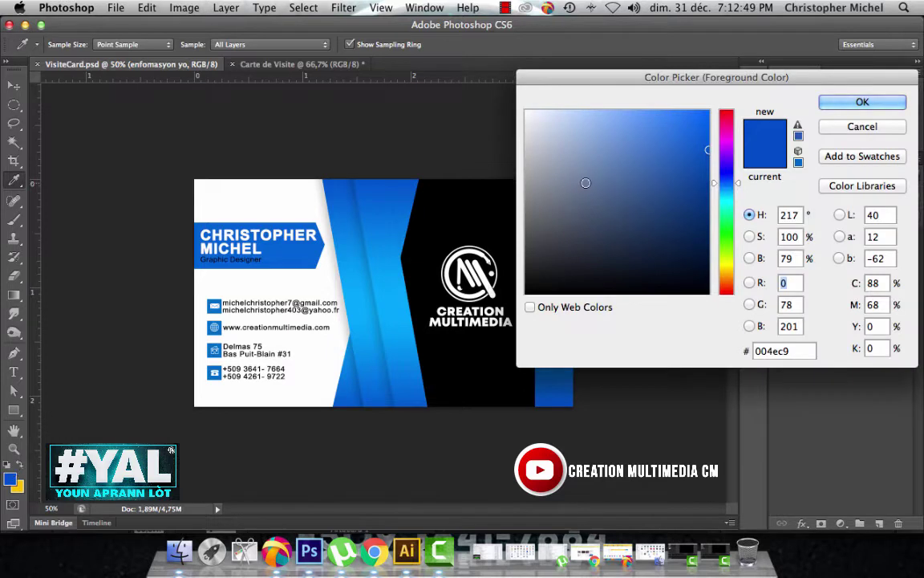
pyautogui.moveTo(790, 351); pyautogui.dragTo(744, 357)
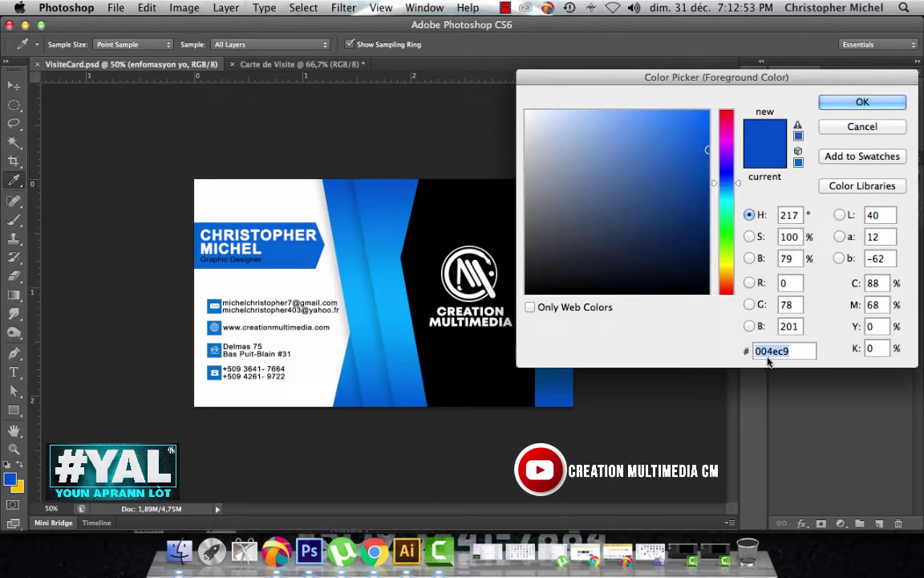
pyautogui.rightClick(769, 353)
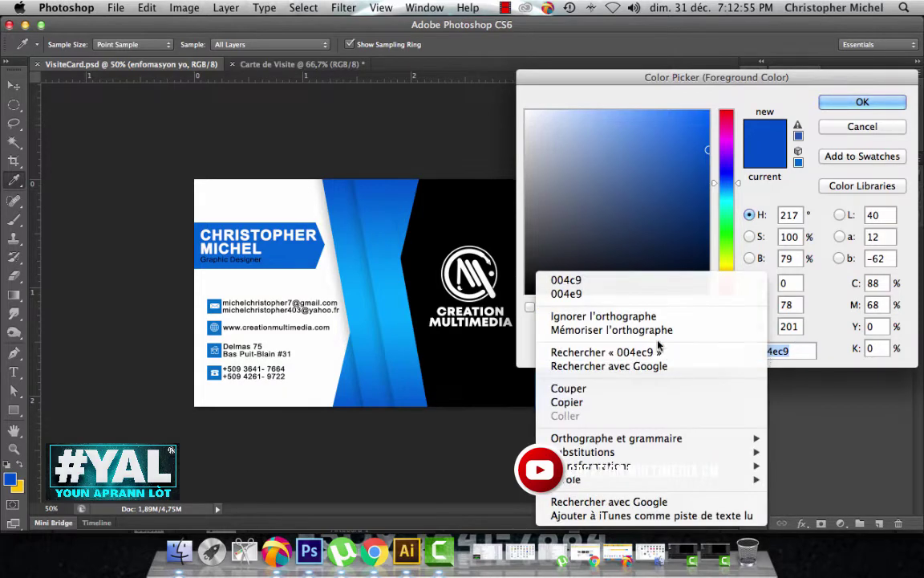
pyautogui.click(598, 402)
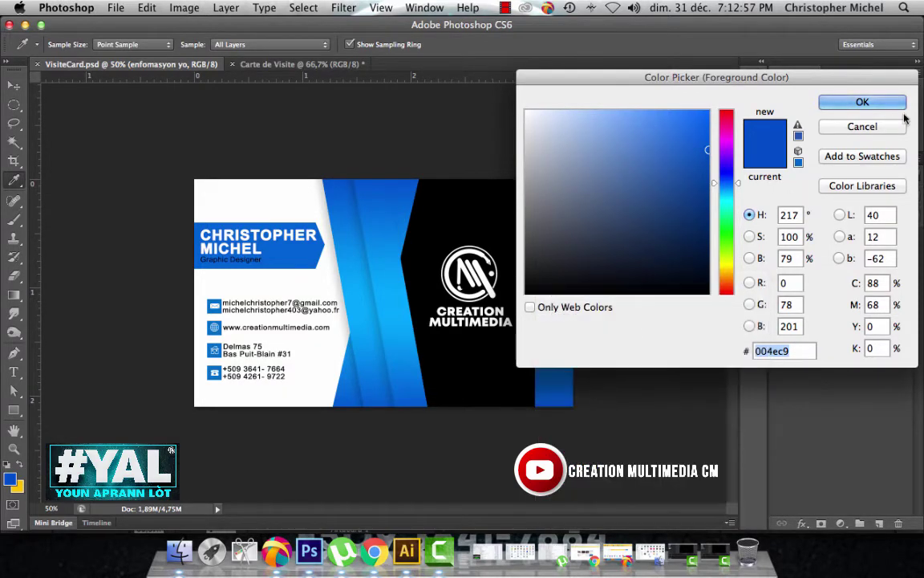
pyautogui.press('Return')
# - Draw a small solid blue square at the Carte de Visite canvas's top-left corner
pyautogui.click(289, 64)
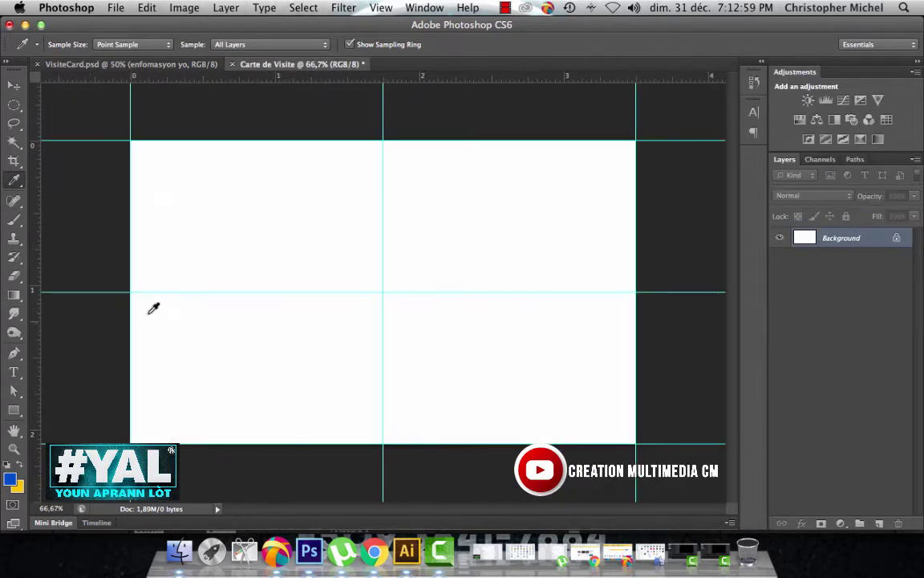
pyautogui.click(14, 410)
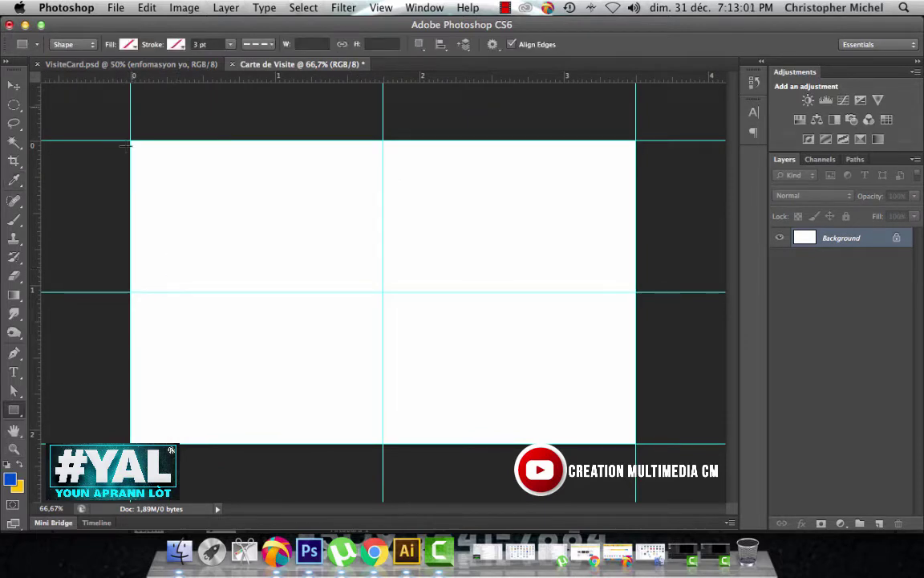
pyautogui.click(128, 45)
pyautogui.click(60, 111)
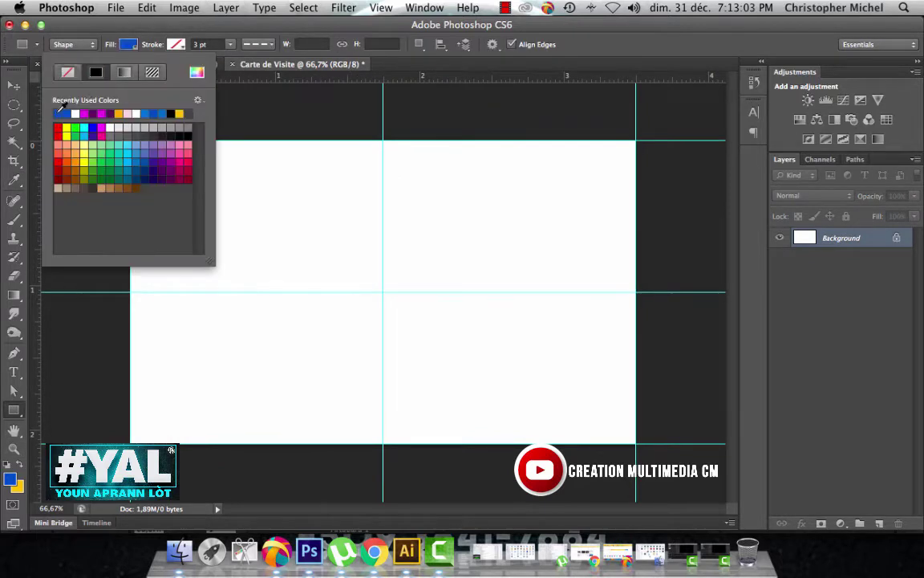
pyautogui.press('Return')
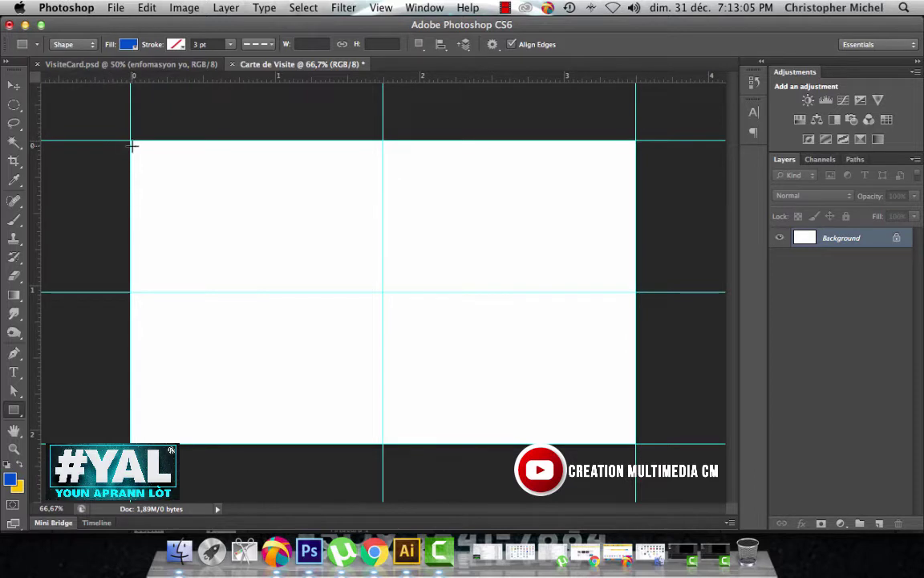
pyautogui.moveTo(132, 145); pyautogui.dragTo(150, 158)
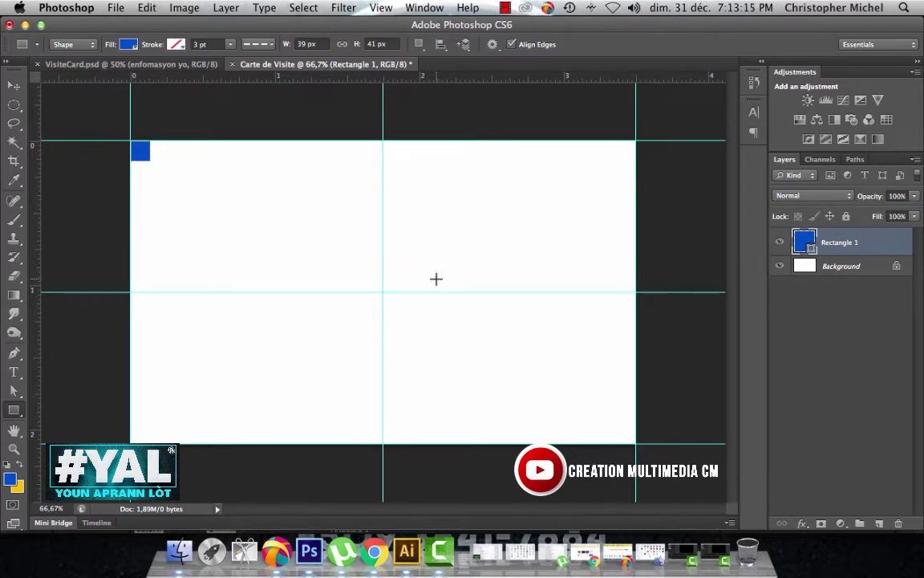
# - Duplicate the square and move the copy right beside the first
pyautogui.hotkey('ctrl', 'j')
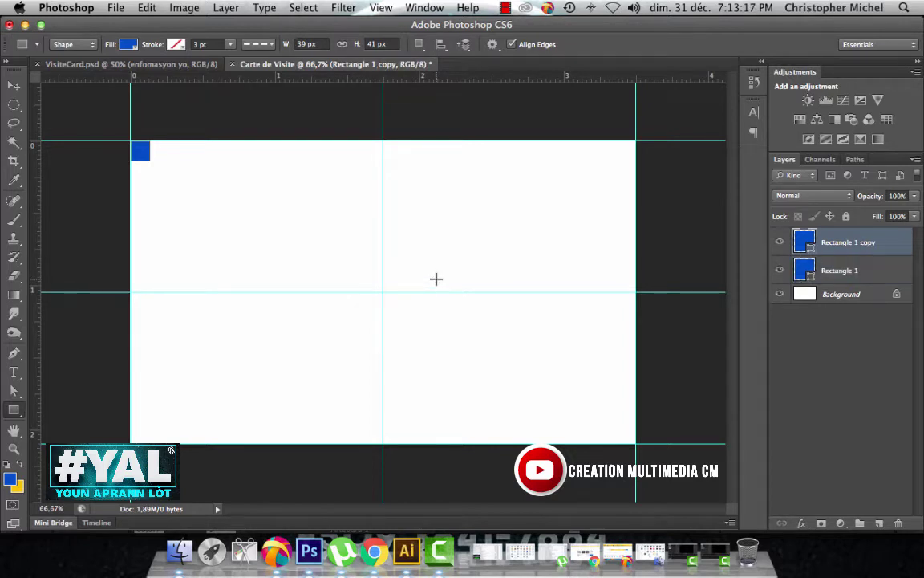
pyautogui.press('v')
pyautogui.moveTo(140, 150); pyautogui.dragTo(163, 151)
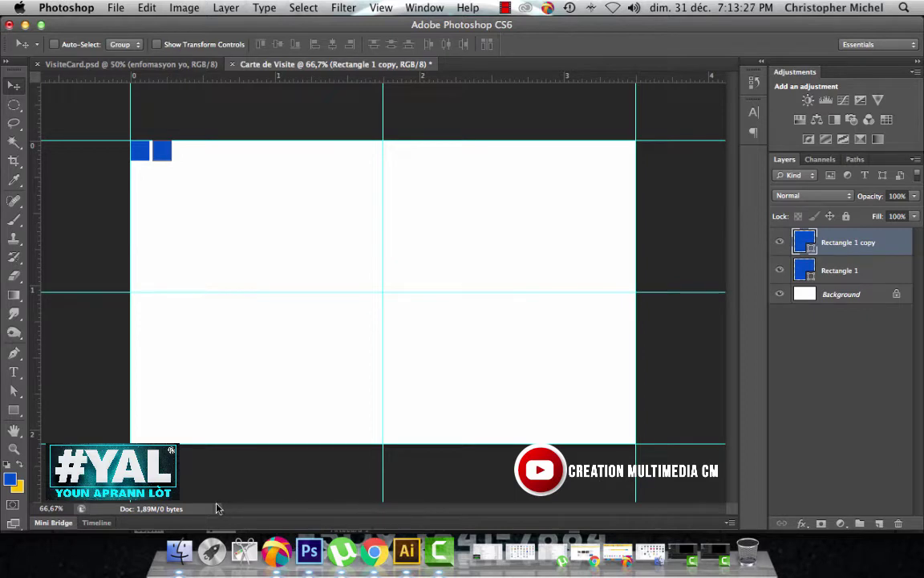
# - Eyedrop the card's light blue in VisiteCard and copy its hex value 00a6ff
pyautogui.click(178, 64)
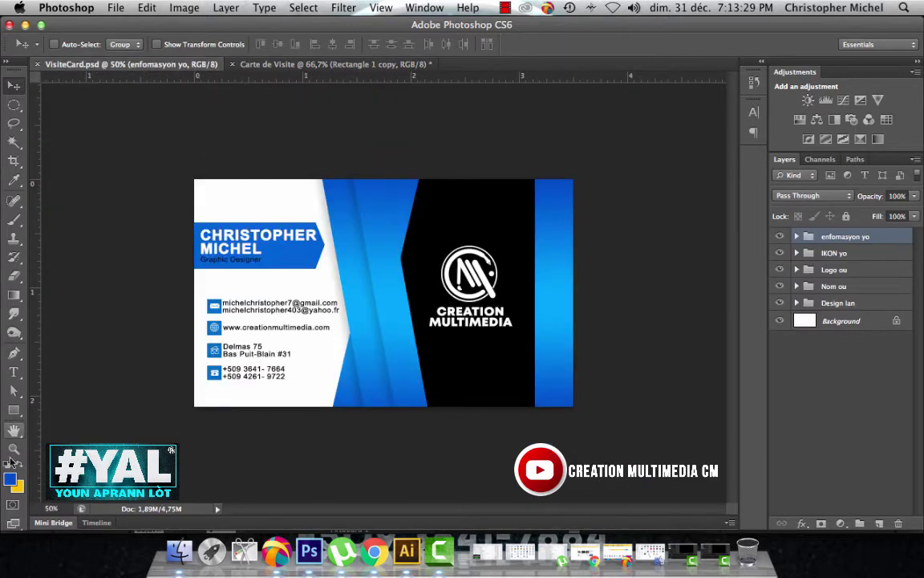
pyautogui.click(14, 180)
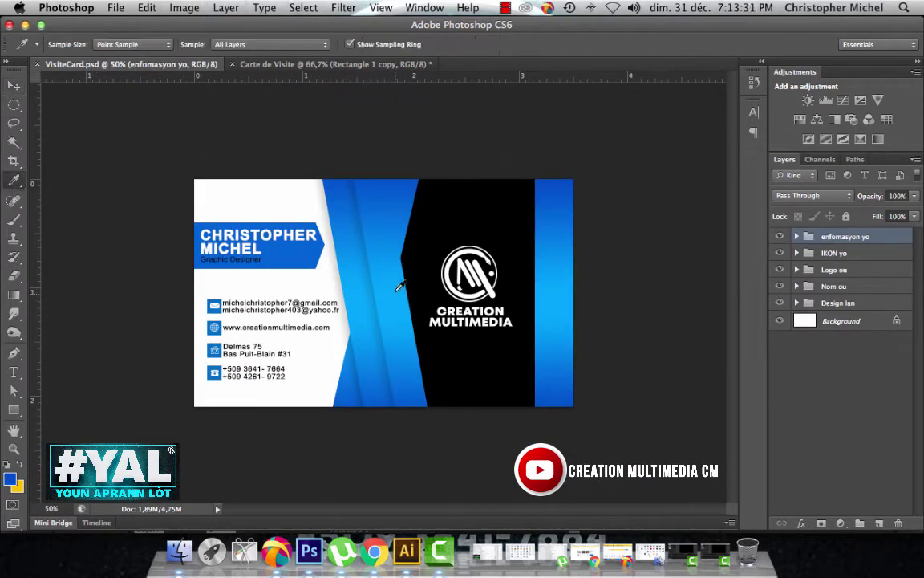
pyautogui.click(353, 266)
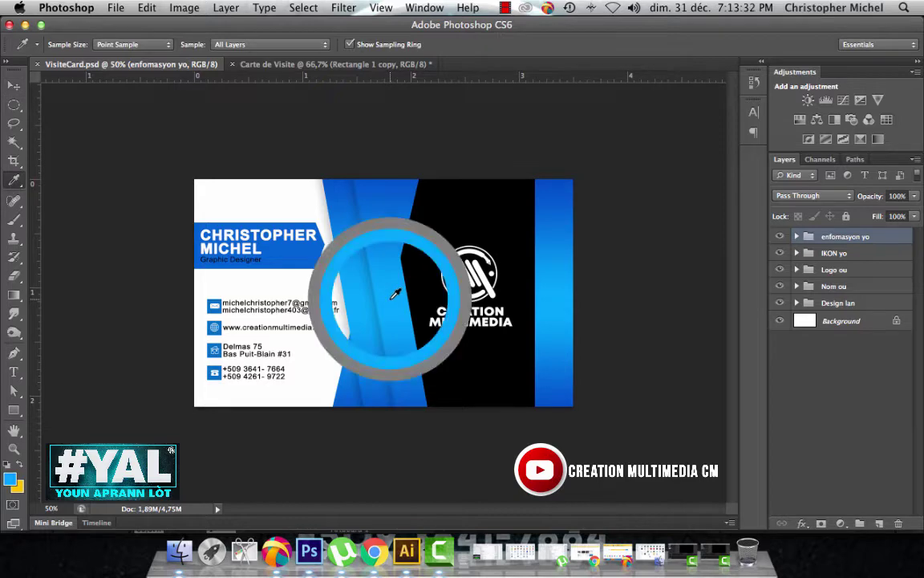
pyautogui.click(11, 478)
pyautogui.doubleClick(768, 350)
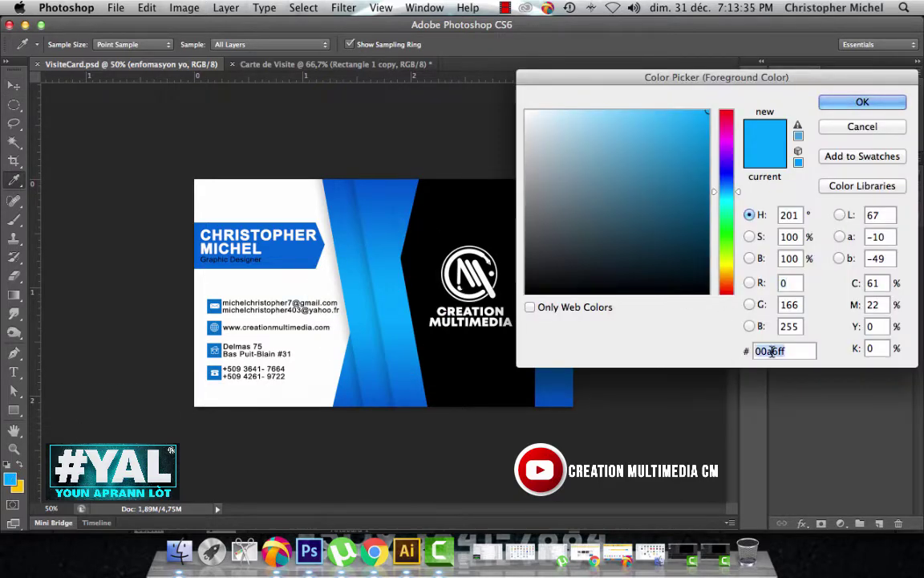
pyautogui.rightClick(774, 353)
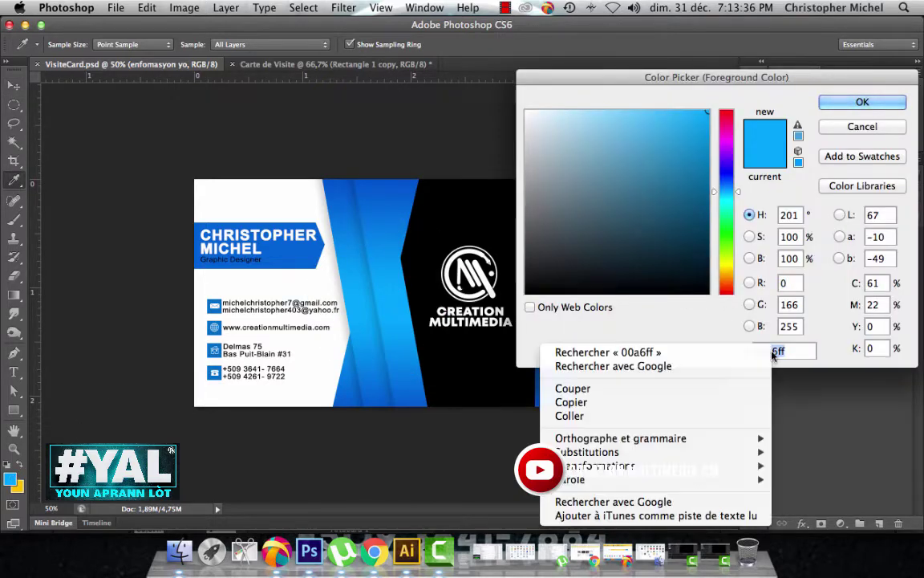
pyautogui.click(625, 402)
pyautogui.press('Escape')
# - Recolour the copied square to 00a6ff in Carte de Visite and duplicate it
pyautogui.click(331, 63)
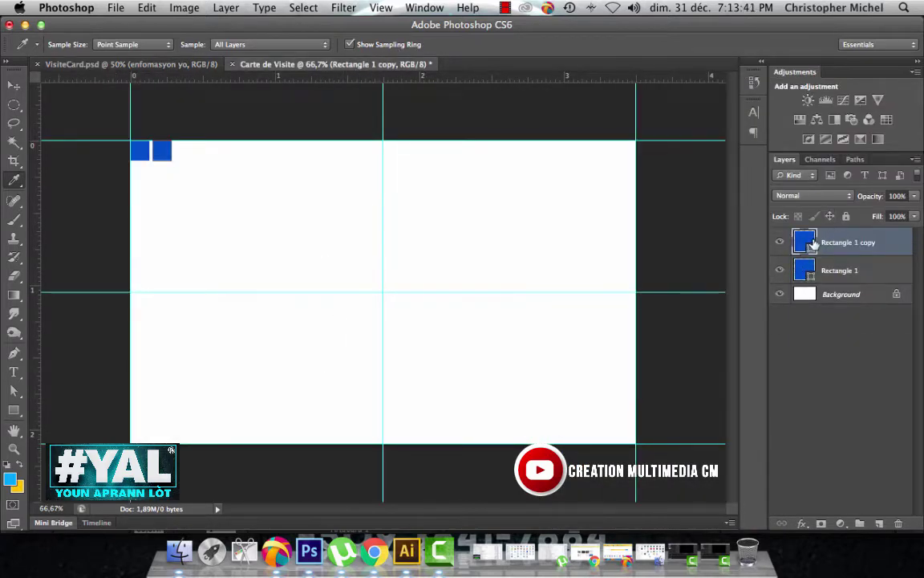
pyautogui.doubleClick(806, 243)
pyautogui.click(762, 350)
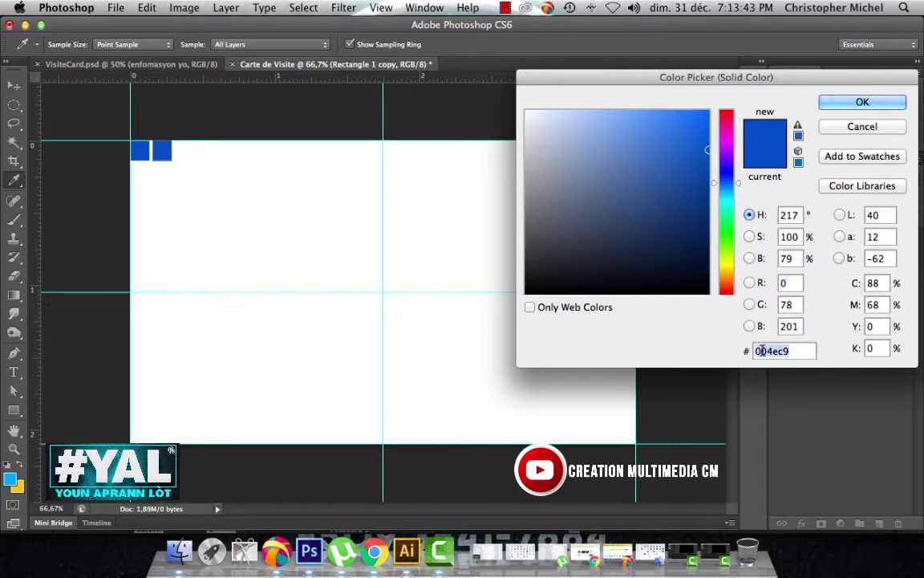
pyautogui.write('00a6ff')
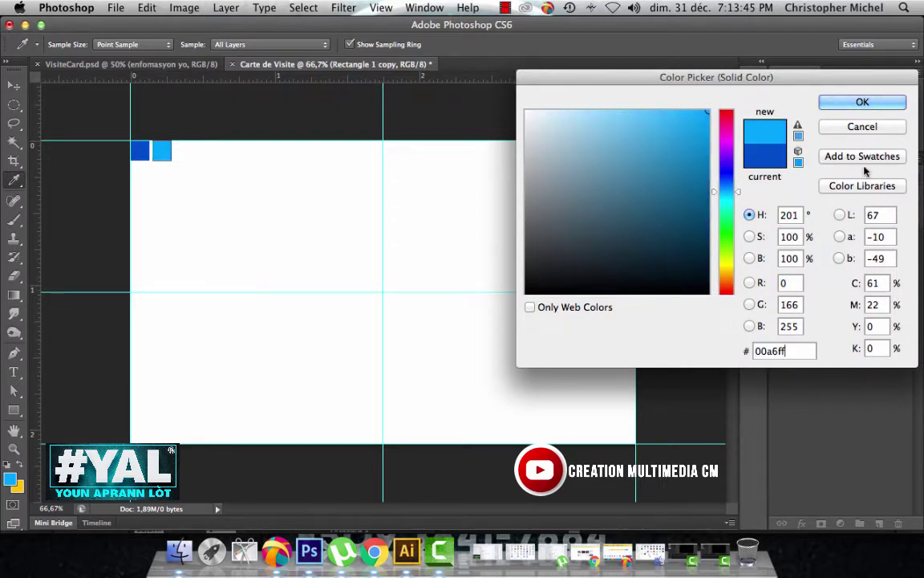
pyautogui.click(842, 106)
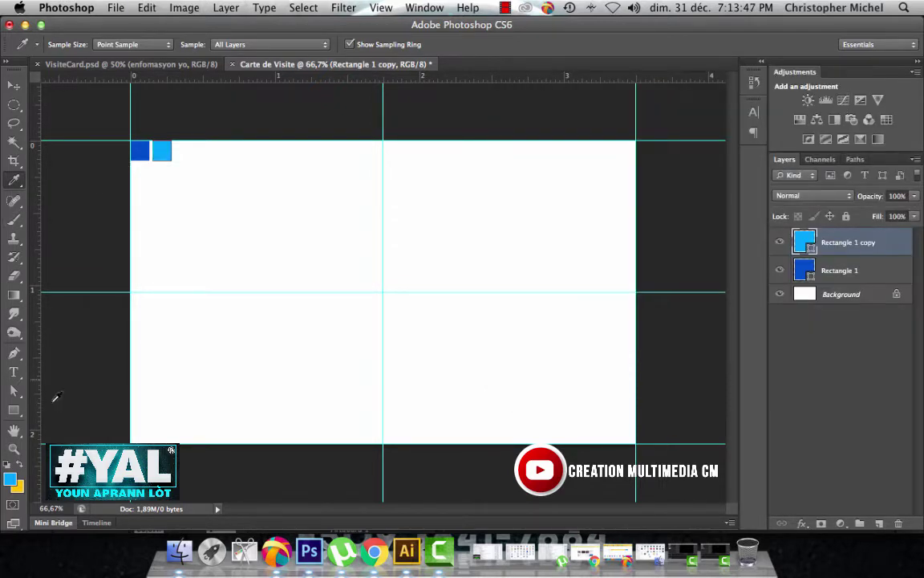
pyautogui.hotkey('ctrl', 'j')
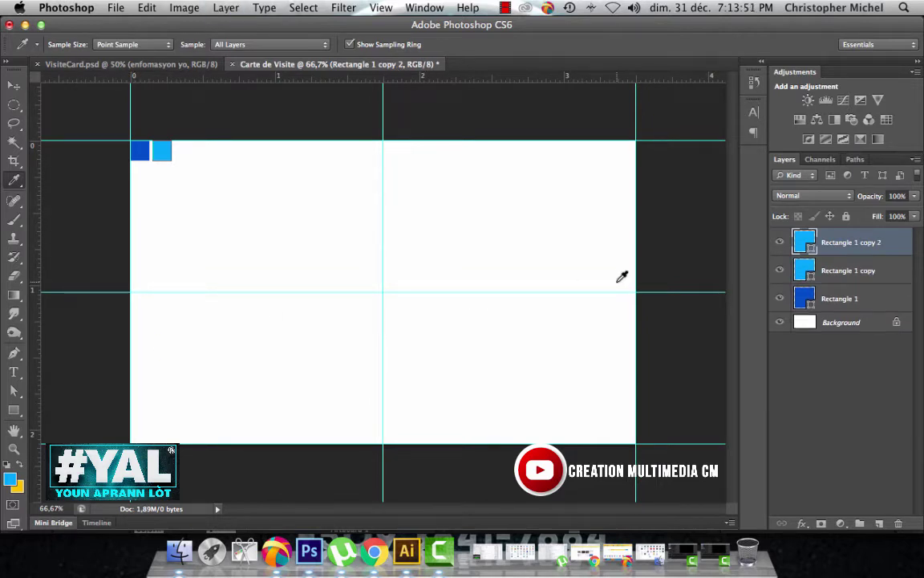
# - Nudge the third square right of the blue pair and recolour it black
pyautogui.press('v')
pyautogui.press('Right')
pyautogui.press('Right')
pyautogui.press('Right')
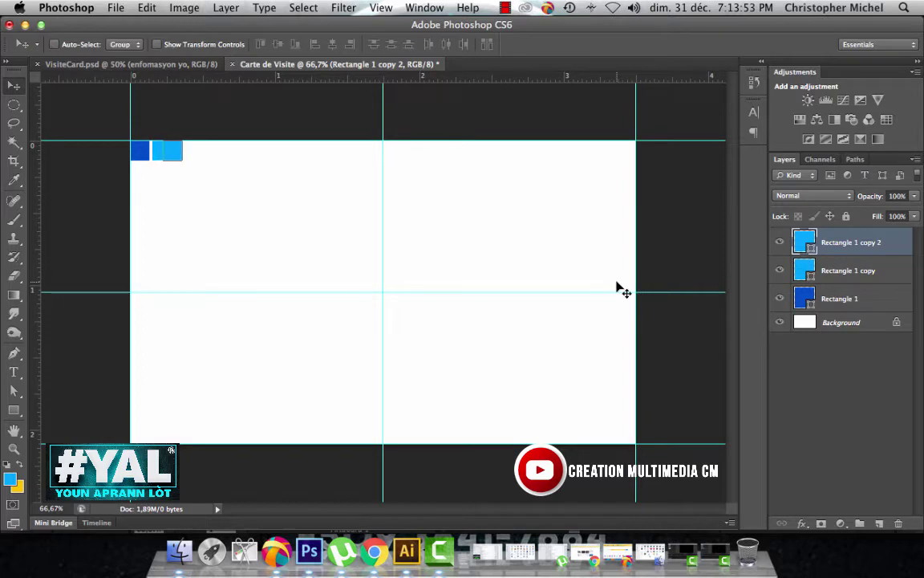
pyautogui.press('Right')
pyautogui.press('Right')
pyautogui.press('Right')
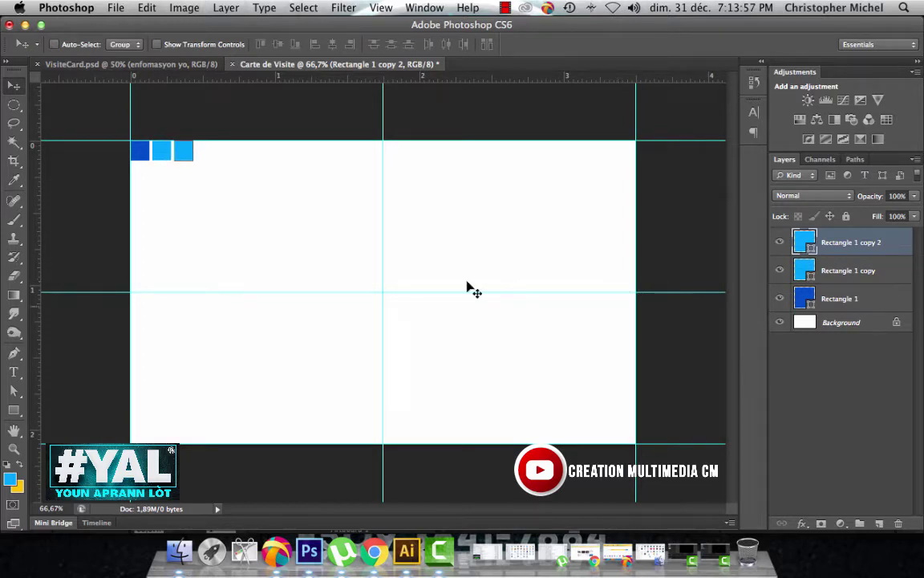
pyautogui.doubleClick(804, 242)
pyautogui.moveTo(566, 255)
pyautogui.mouseDown()
pyautogui.moveTo(524, 277)
pyautogui.moveTo(466, 336)
pyautogui.mouseUp()
pyautogui.click(837, 100)
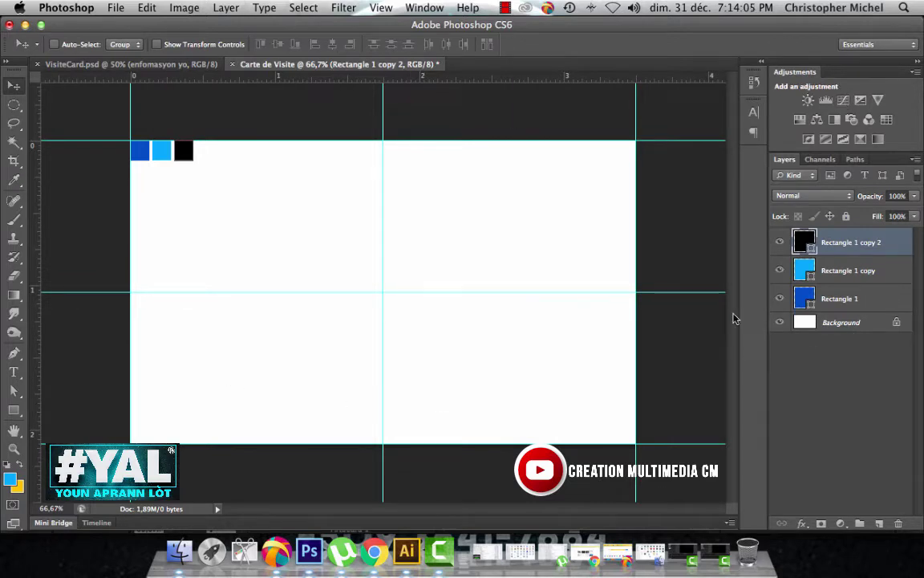
pyautogui.click(129, 64)
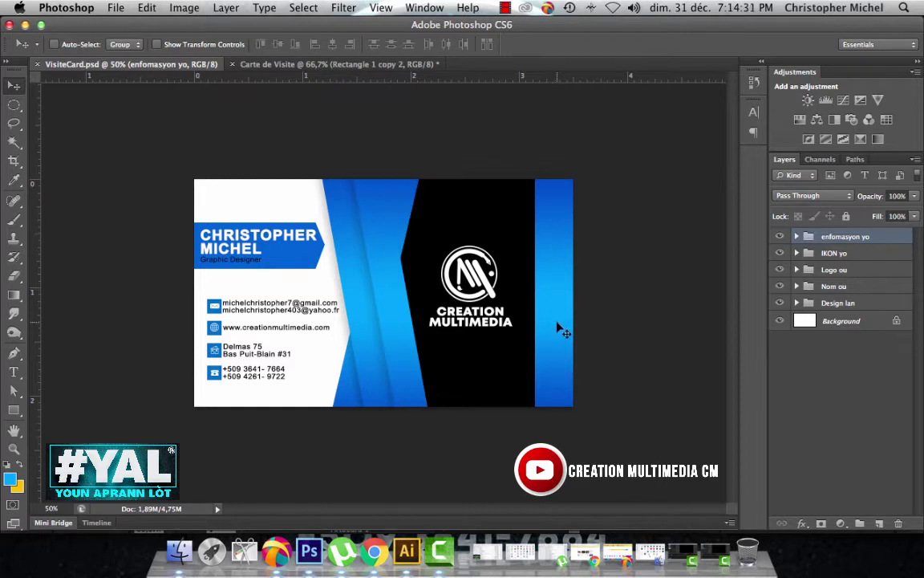
# - Group the three square layers and name the group 'koulè itilize'
pyautogui.click(248, 64)
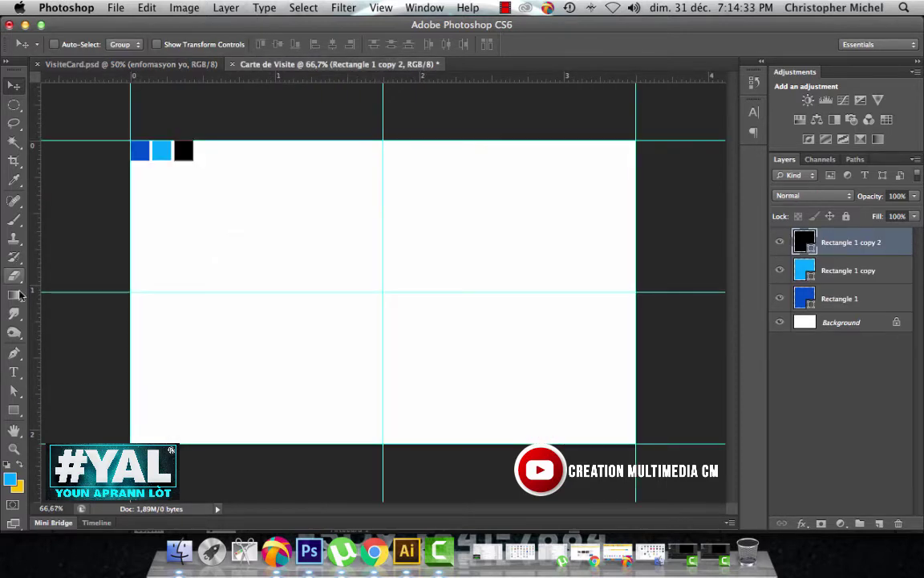
pyautogui.click(11, 414)
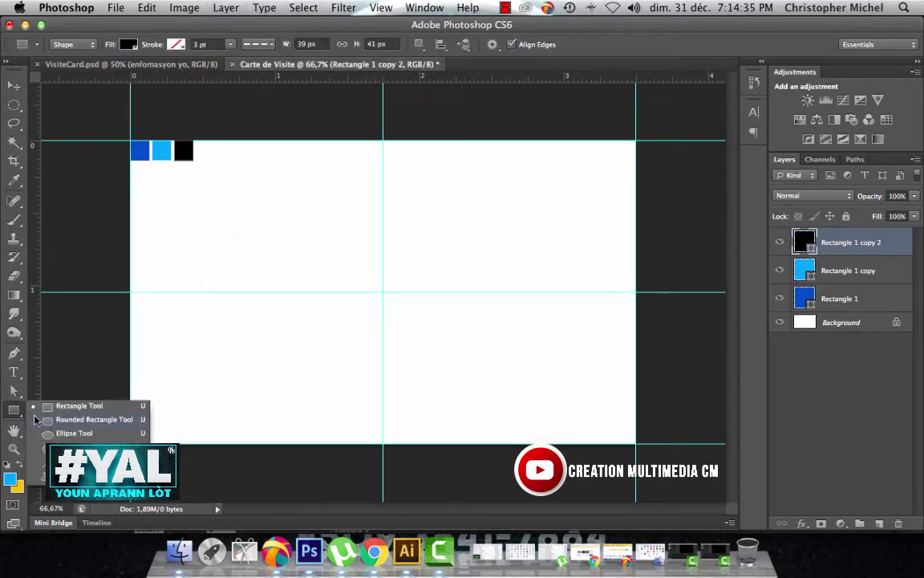
pyautogui.click(64, 407)
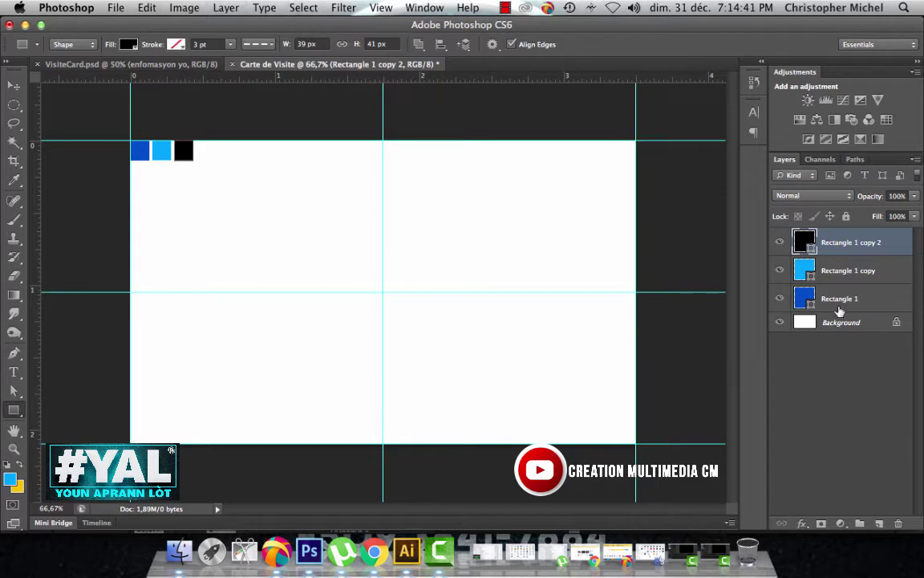
pyautogui.keyDown('shift'); pyautogui.click(860, 298); pyautogui.keyUp('shift')
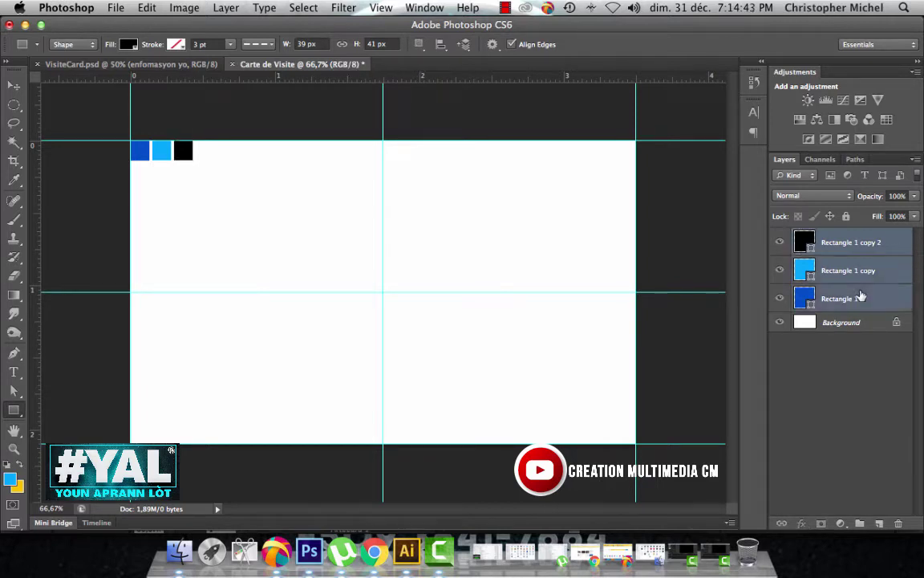
pyautogui.hotkey('ctrl', 'g')
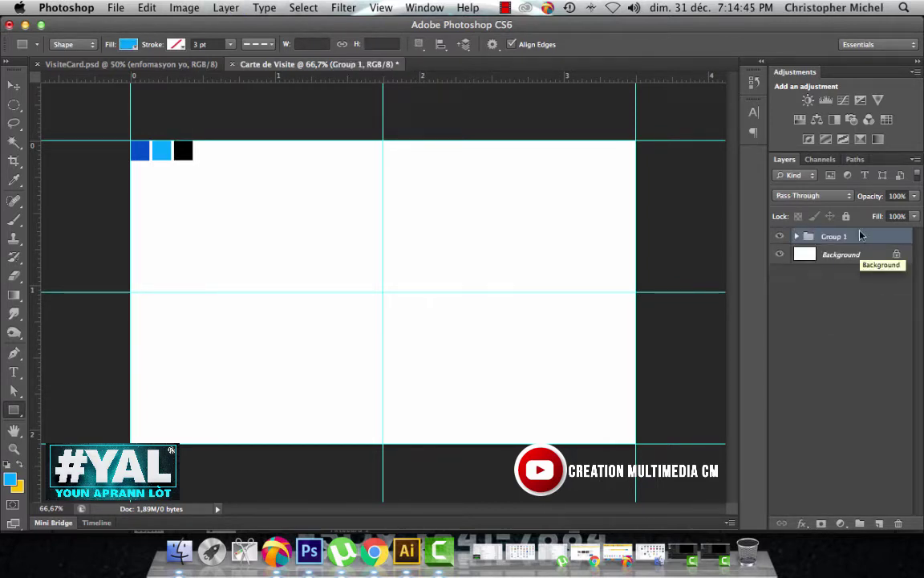
pyautogui.doubleClick(828, 236)
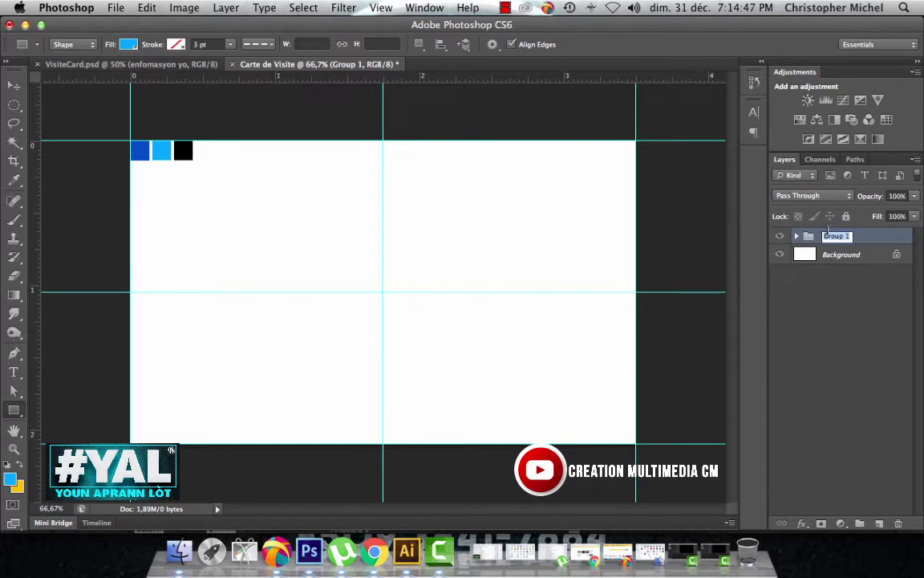
pyautogui.write('koulè')
pyautogui.write(' itilize')
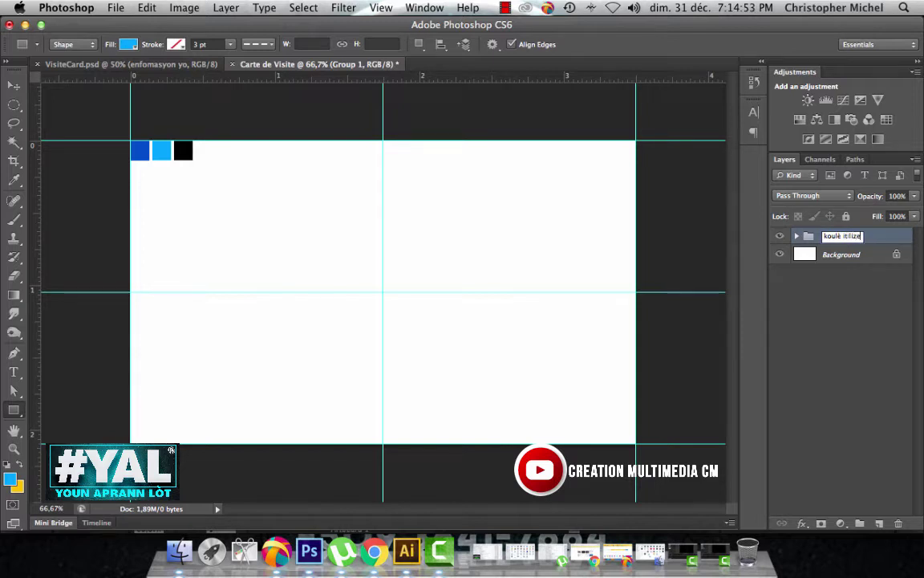
pyautogui.press('Return')
# - Lock the koulè itilize group and confirm its squares can no longer be moved
pyautogui.click(846, 216)
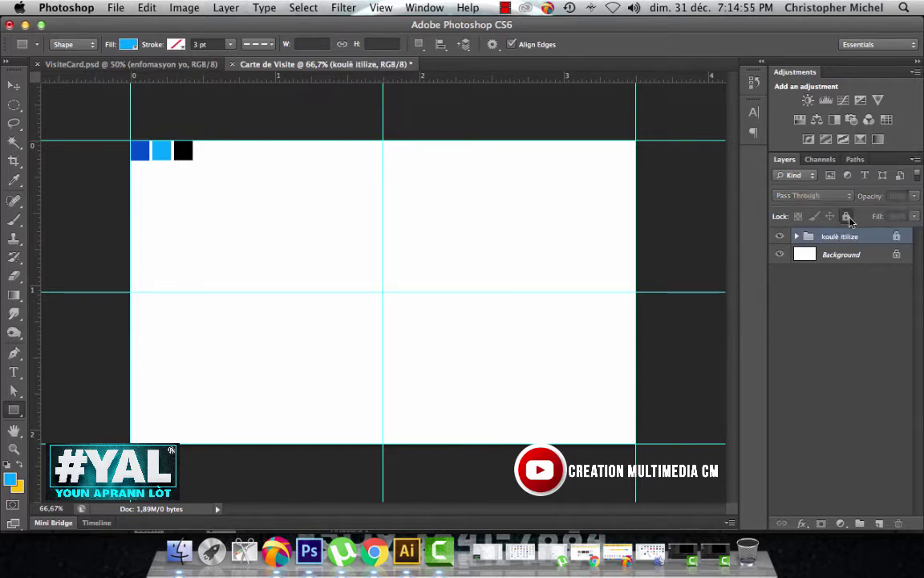
pyautogui.press('v')
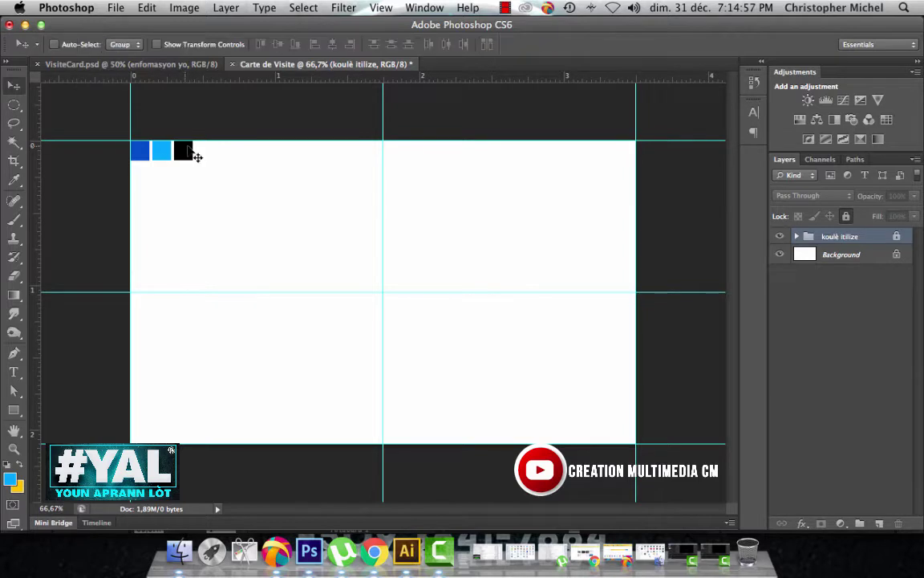
pyautogui.moveTo(190, 160)
pyautogui.mouseDown()
pyautogui.moveTo(268, 270)
pyautogui.moveTo(253, 198)
pyautogui.mouseUp()
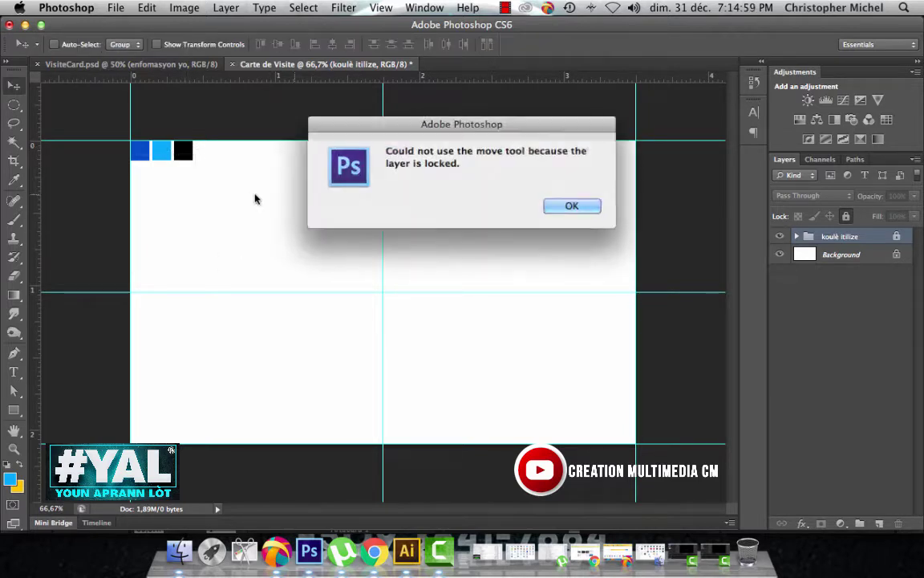
pyautogui.click(567, 213)
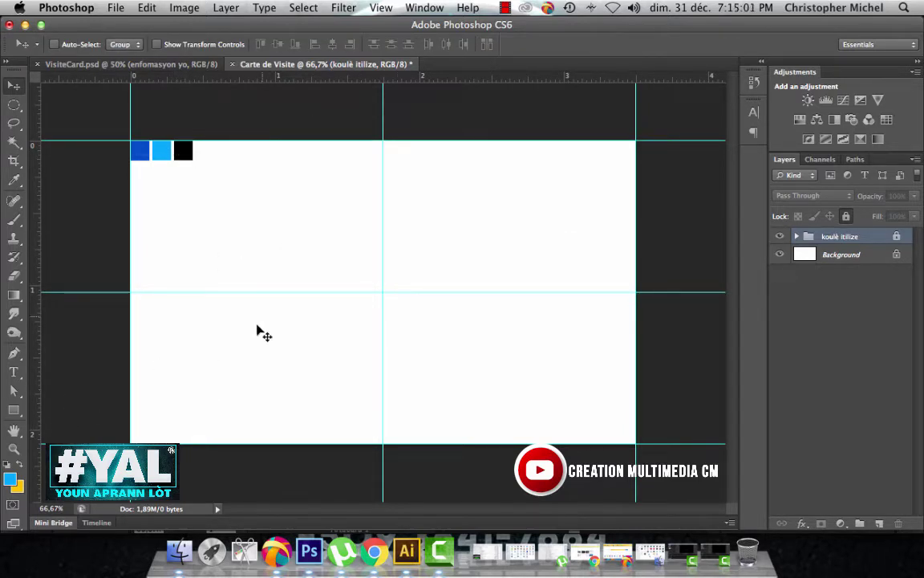
pyautogui.click(15, 410)
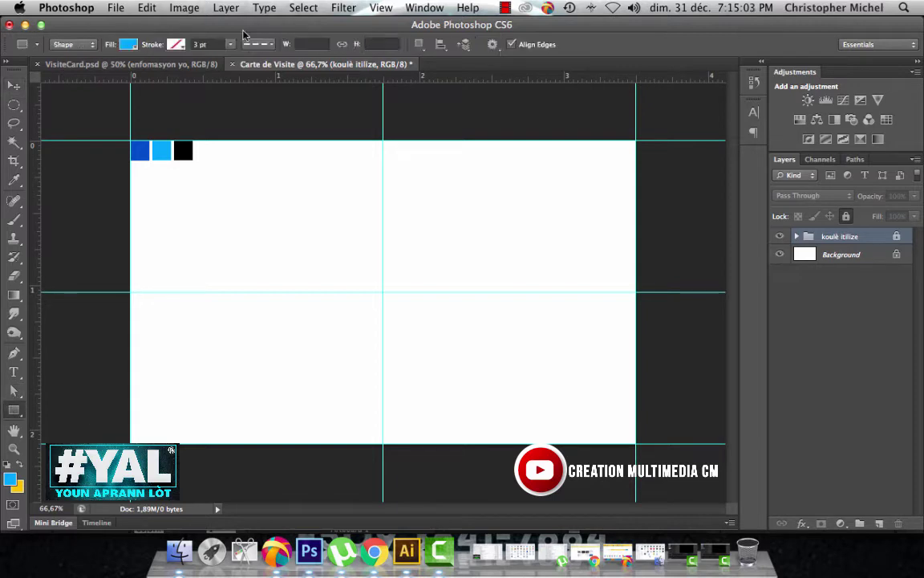
pyautogui.click(129, 44)
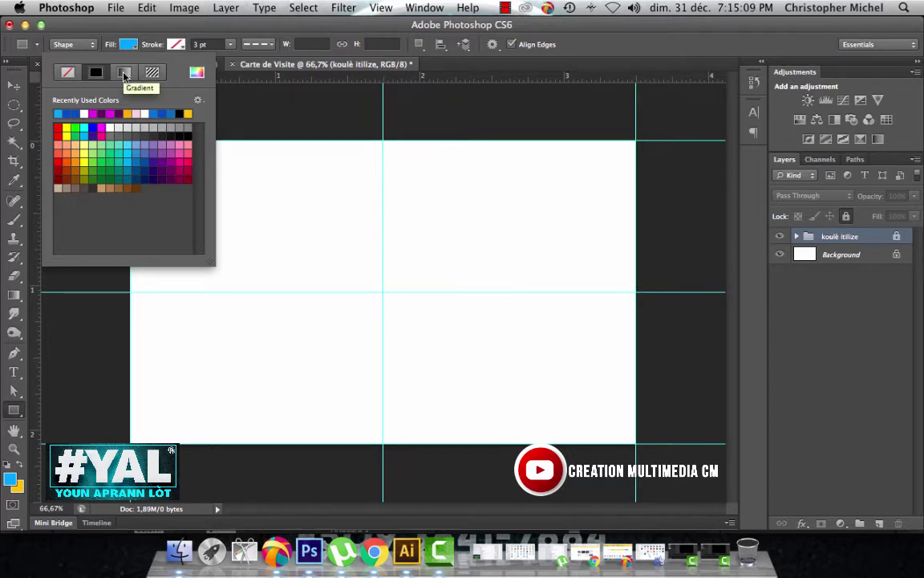
# - Switch the rectangle shape fill to a gradient
pyautogui.click(124, 73)
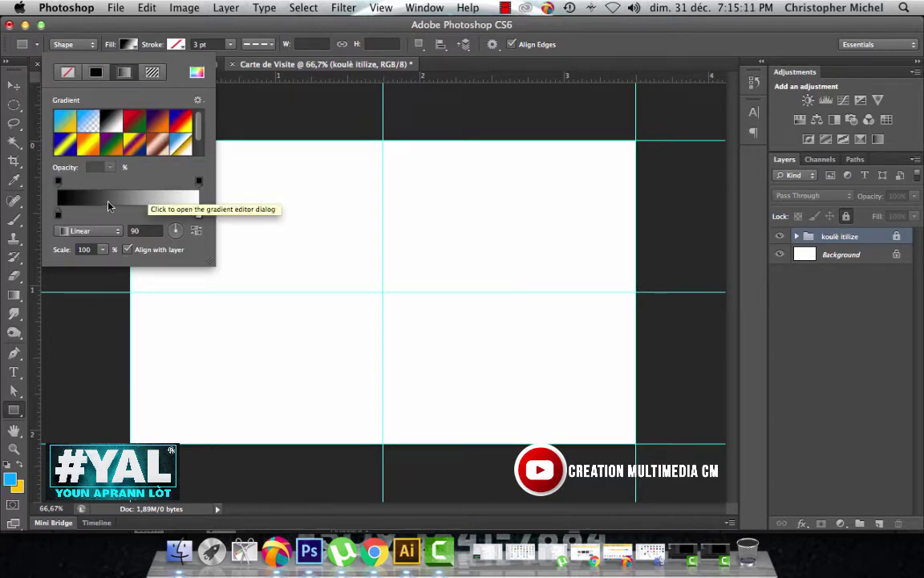
pyautogui.click(127, 201)
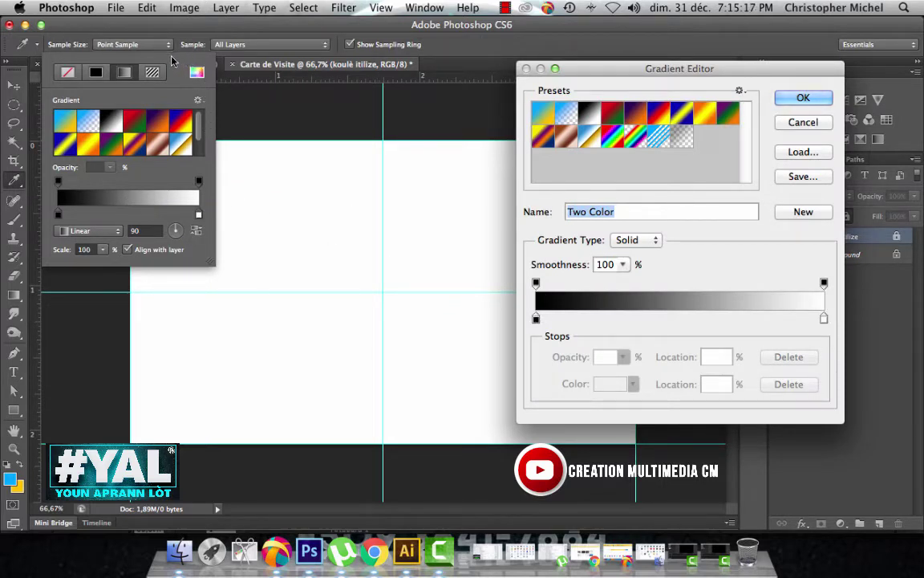
pyautogui.click(802, 122)
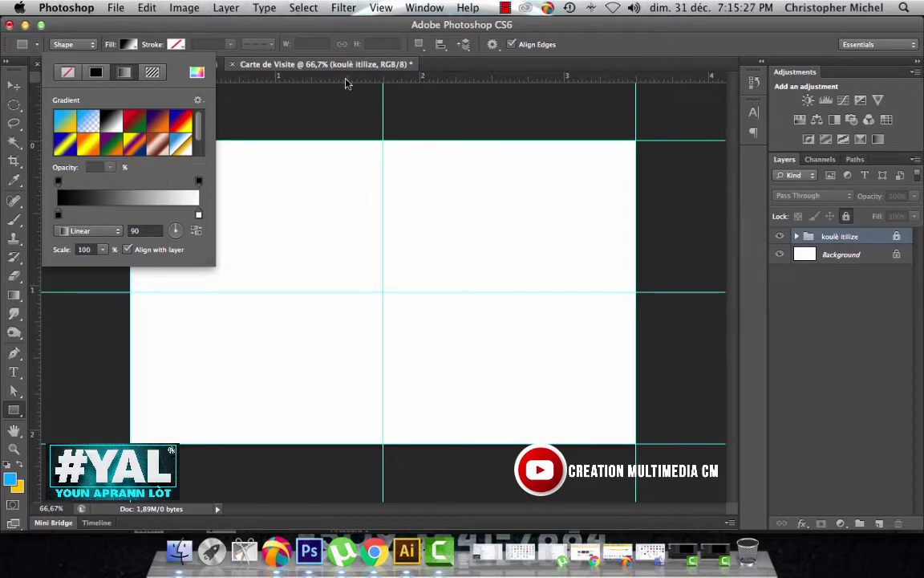
pyautogui.click(128, 44)
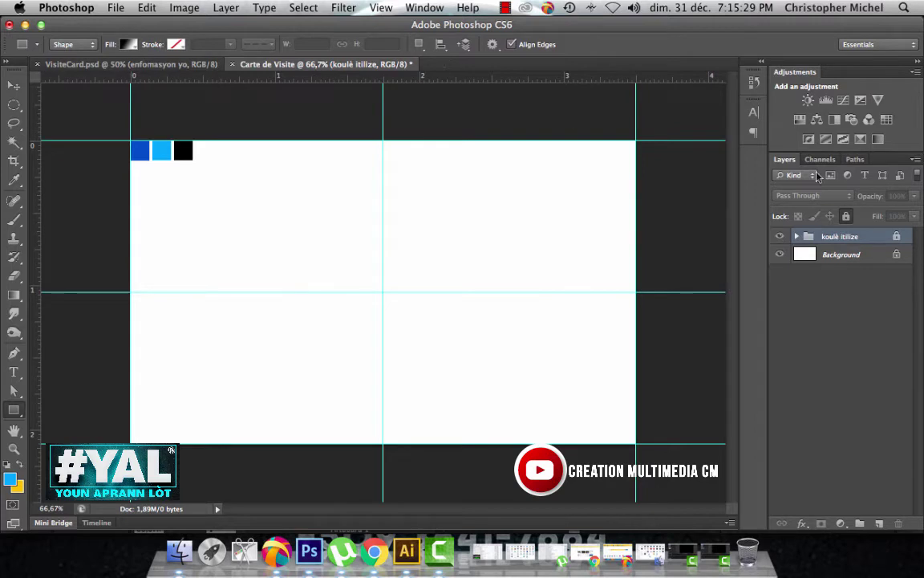
# - Unlock the koulè itilize group, move the squares to the card's bottom-left, and relock it
pyautogui.click(845, 216)
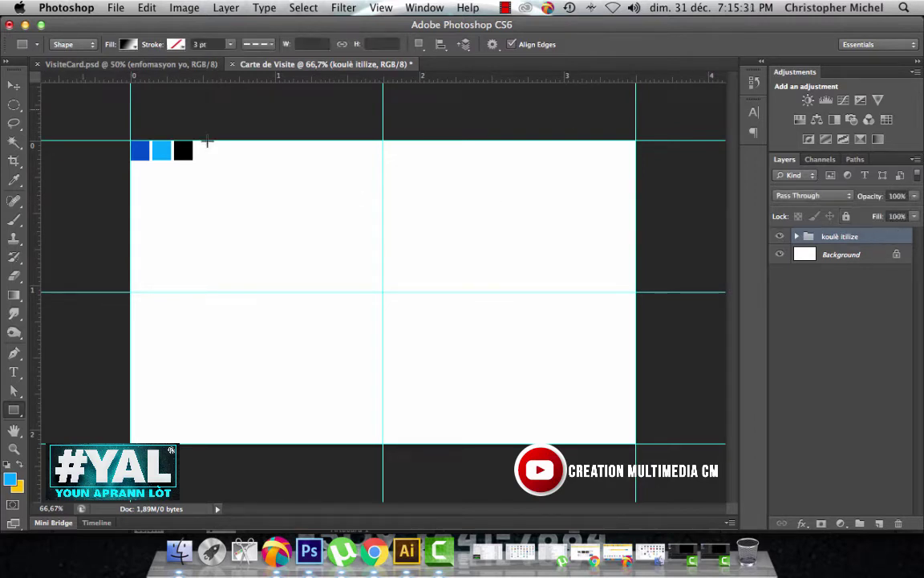
pyautogui.press('v')
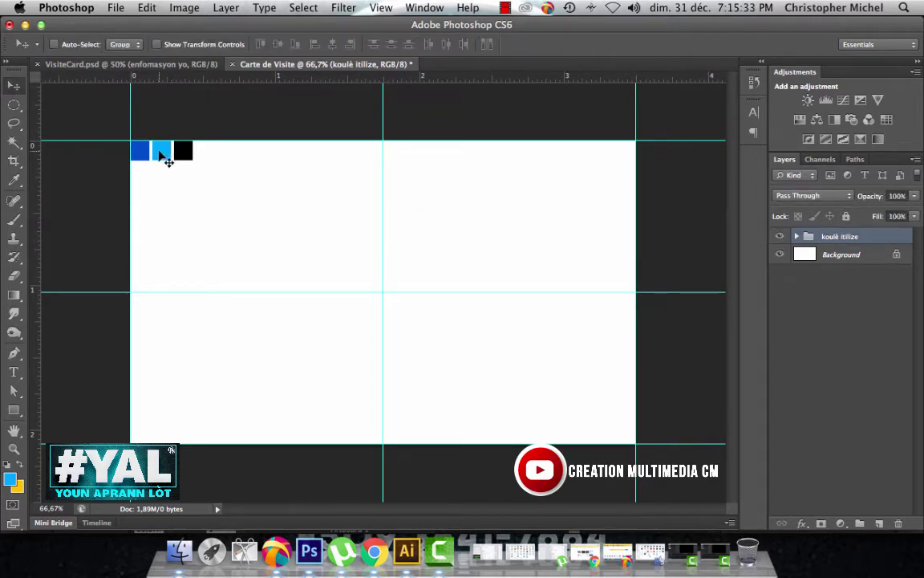
pyautogui.moveTo(161, 154); pyautogui.dragTo(160, 441)
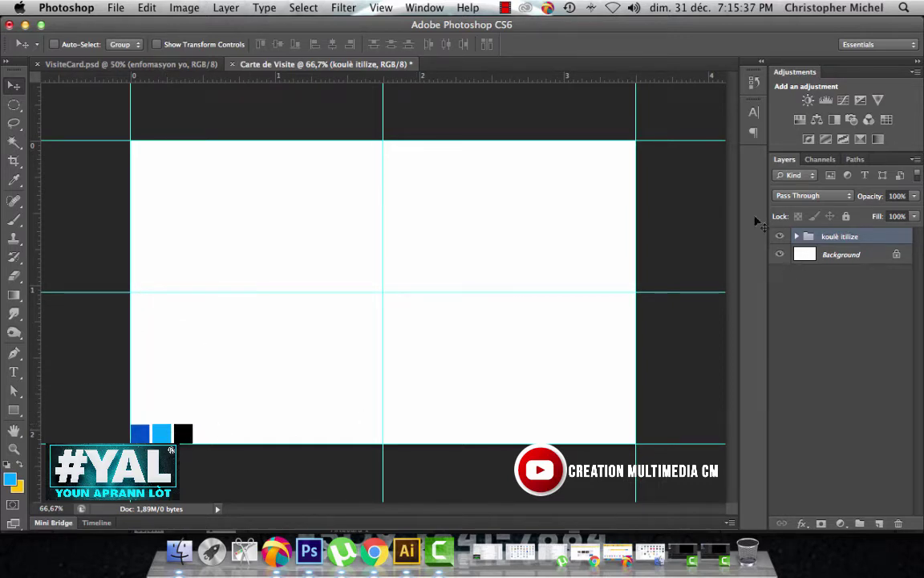
pyautogui.click(847, 216)
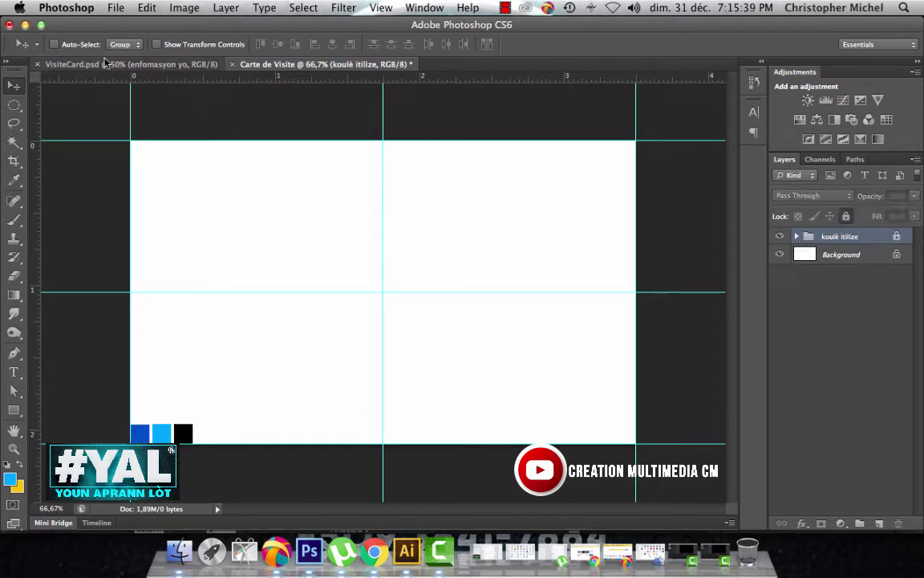
pyautogui.click(13, 409)
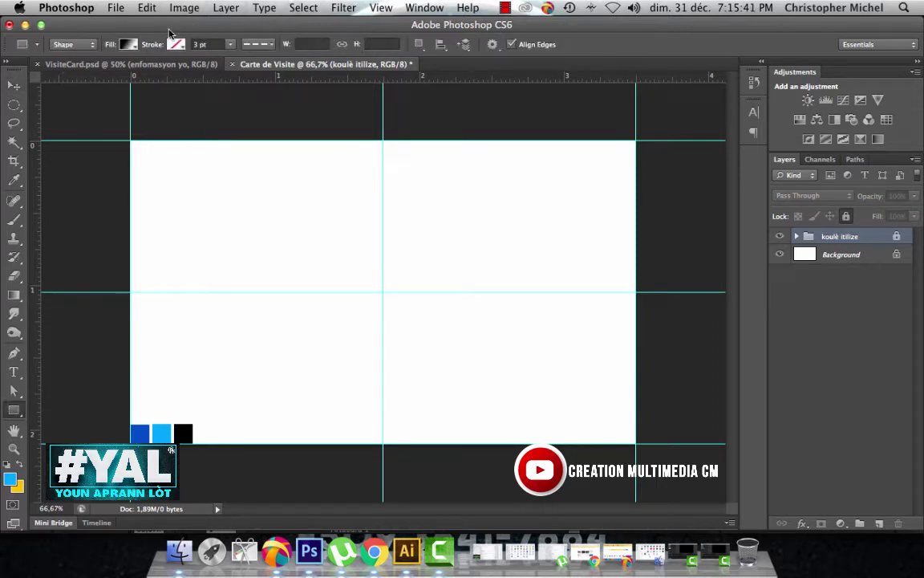
# - Set the gradient's left stop to the dark blue sampled from the swatch square
pyautogui.click(126, 44)
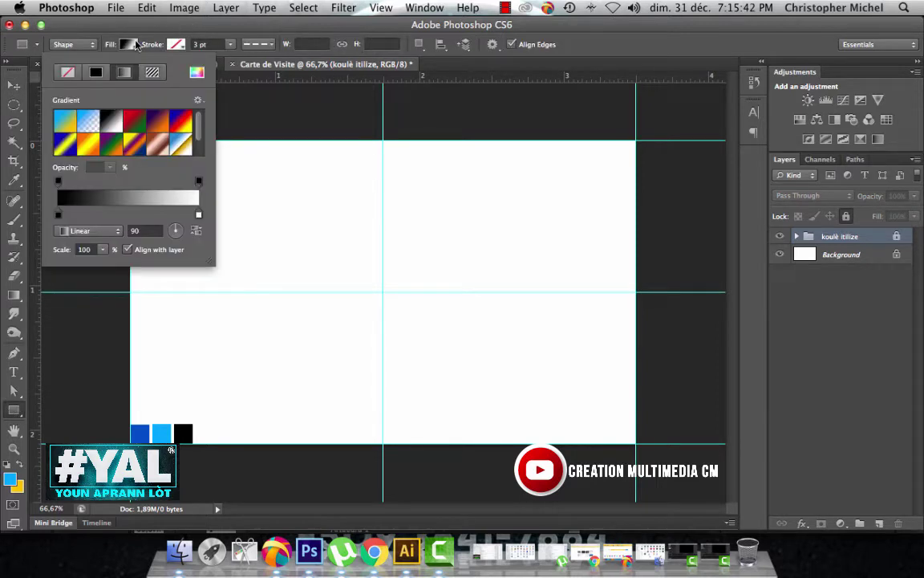
pyautogui.click(117, 197)
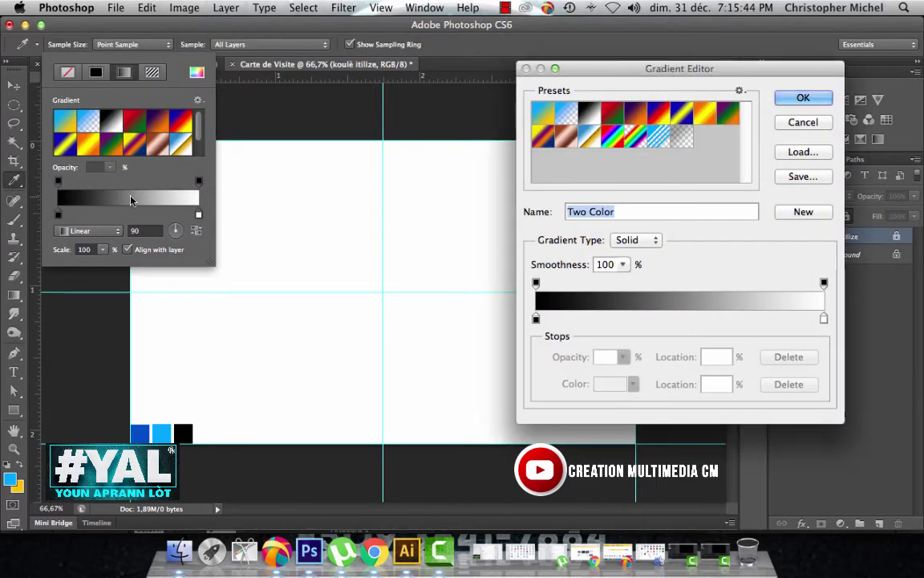
pyautogui.click(536, 320)
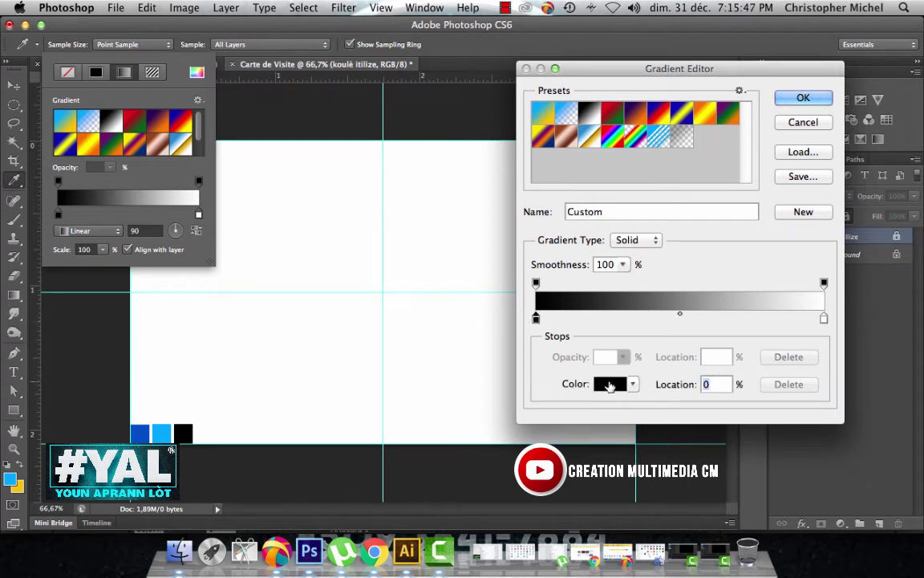
pyautogui.click(610, 386)
pyautogui.click(142, 430)
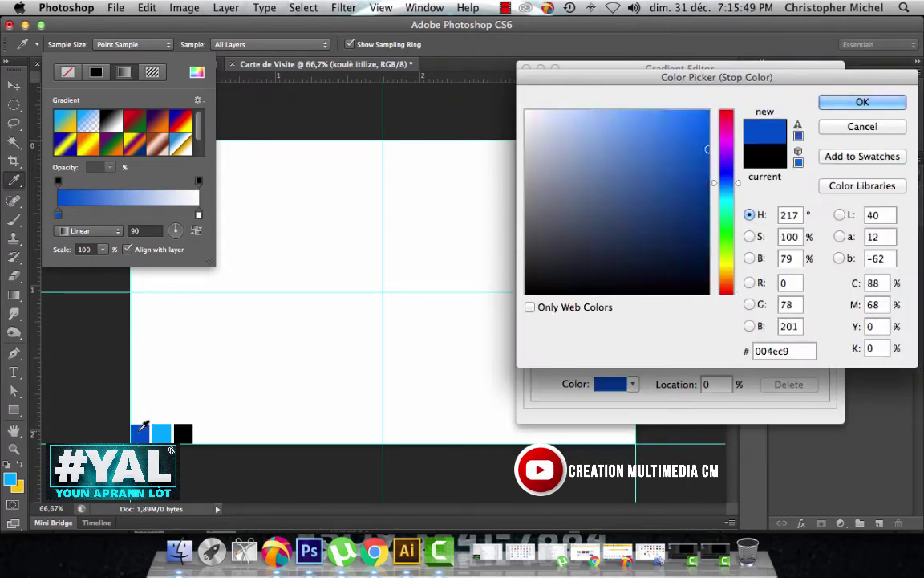
pyautogui.click(838, 102)
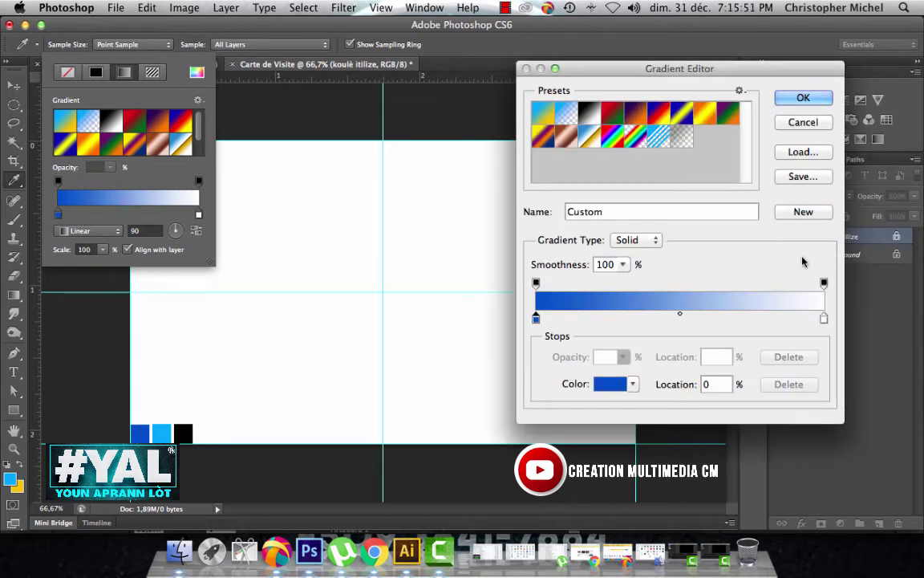
# - Add a light blue stop at 50% and make the right stop dark blue
pyautogui.click(681, 323)
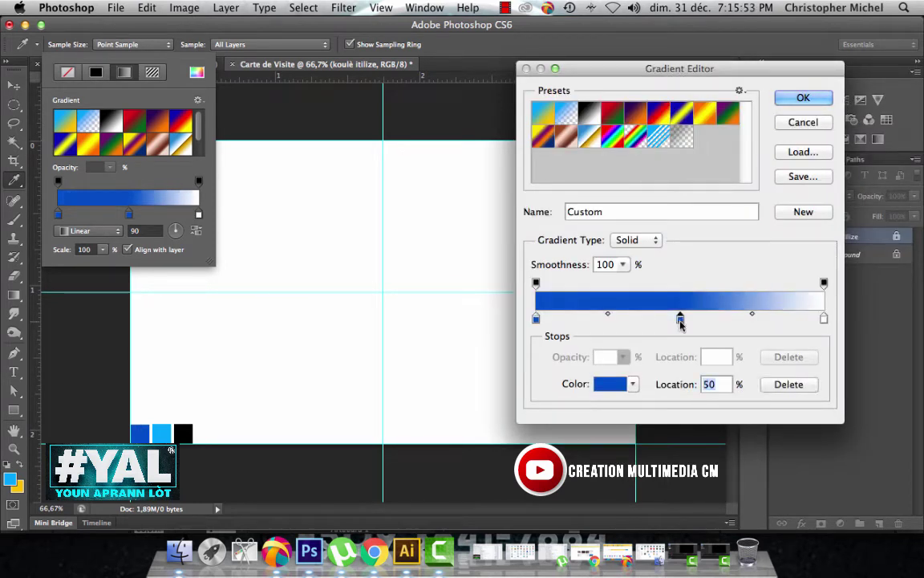
pyautogui.click(160, 433)
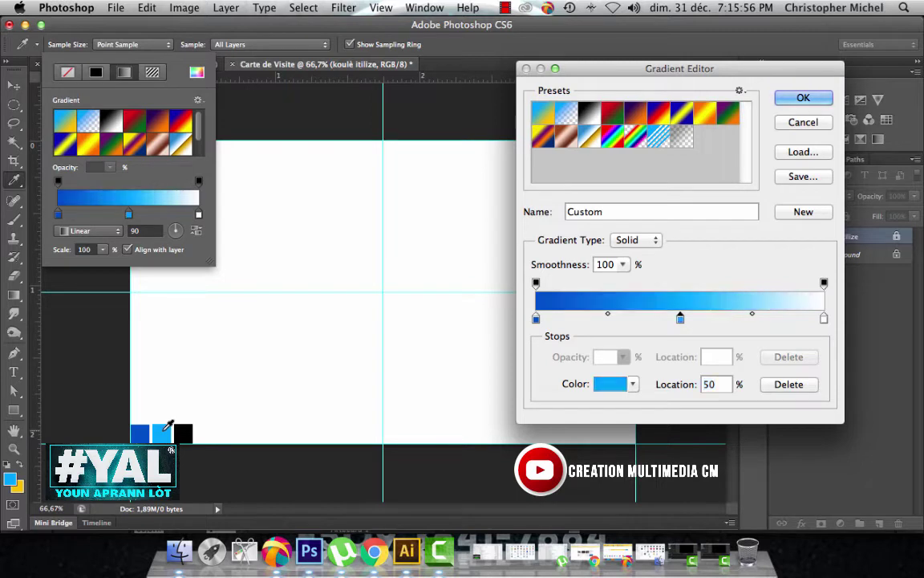
pyautogui.click(825, 319)
pyautogui.click(139, 433)
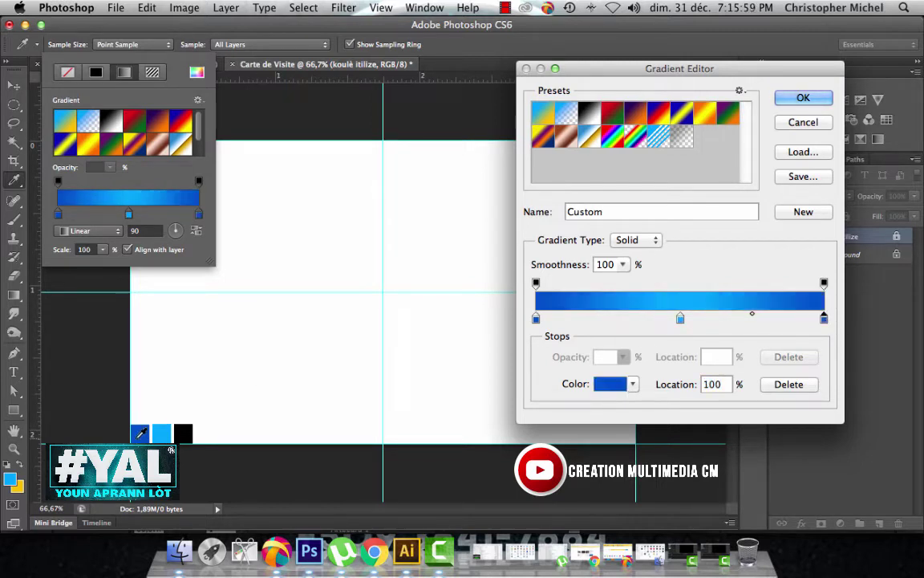
pyautogui.click(800, 98)
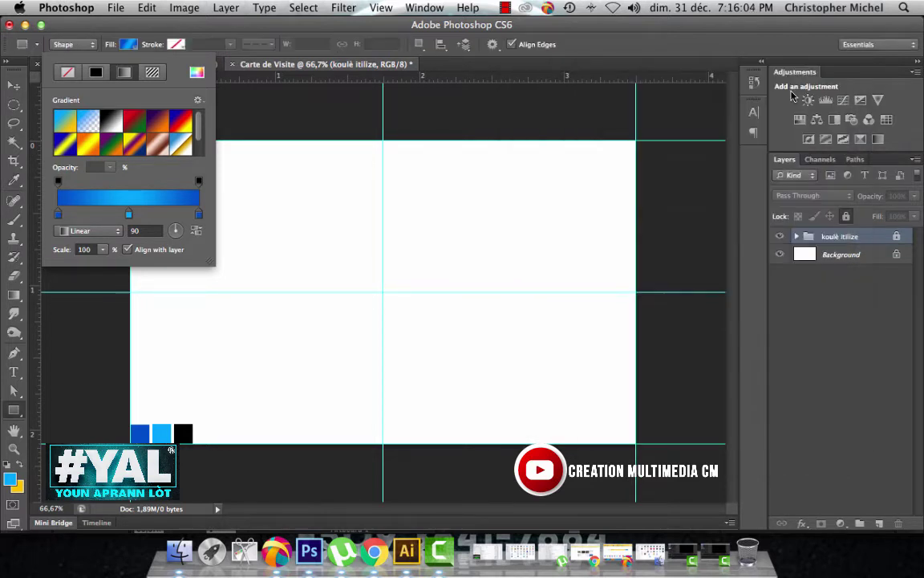
pyautogui.click(277, 116)
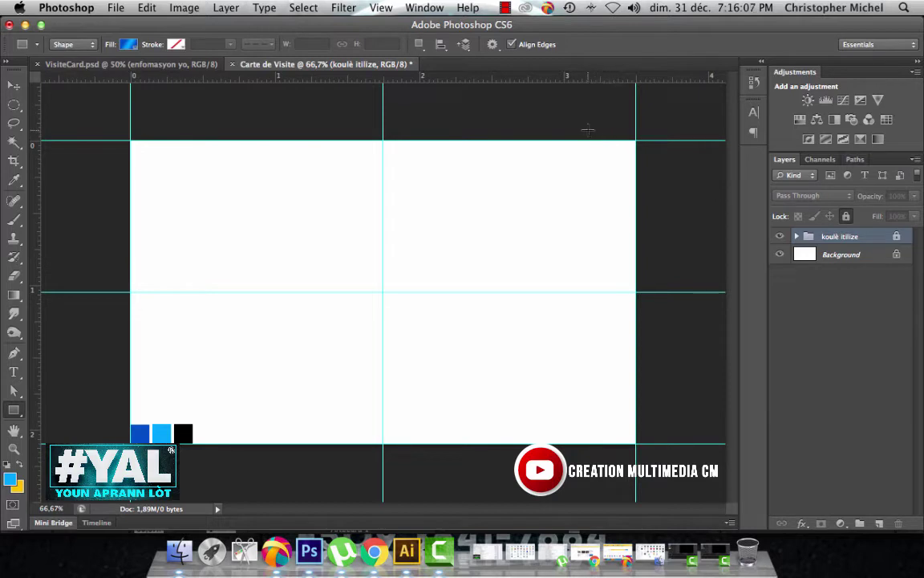
# - Draw a tall blue-gradient rectangle down the card's right edge and compare it with VisiteCard.psd
pyautogui.moveTo(588, 130)
pyautogui.mouseDown()
pyautogui.moveTo(653, 465)
pyautogui.moveTo(650, 444)
pyautogui.mouseUp()
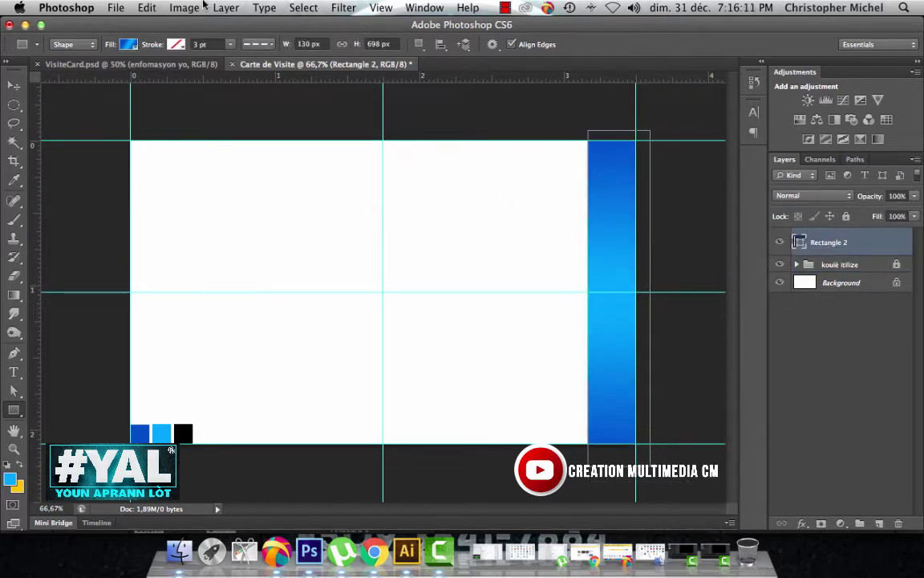
pyautogui.click(124, 64)
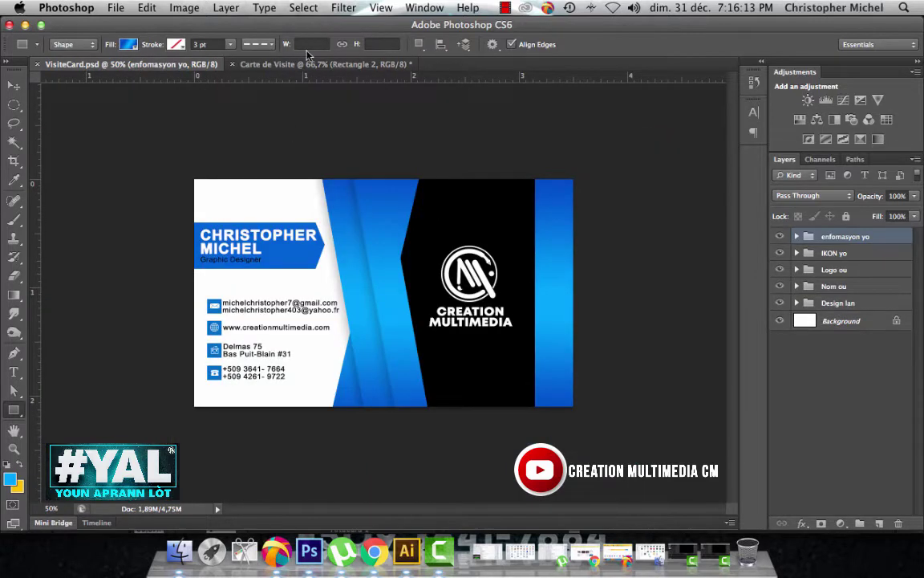
pyautogui.click(299, 65)
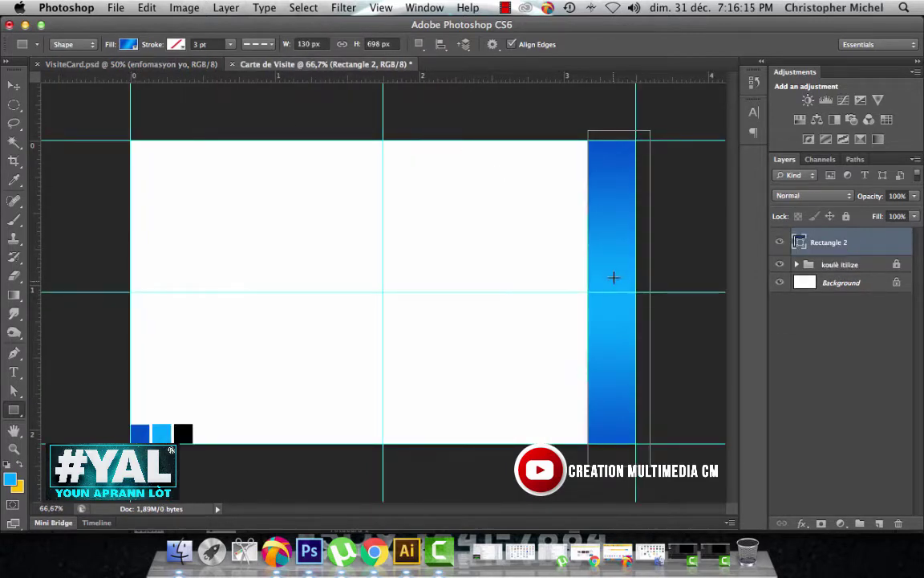
# - Nudge Rectangle 2 slightly to the right with the Move tool
pyautogui.press('v')
pyautogui.moveTo(552, 288); pyautogui.dragTo(552, 285)
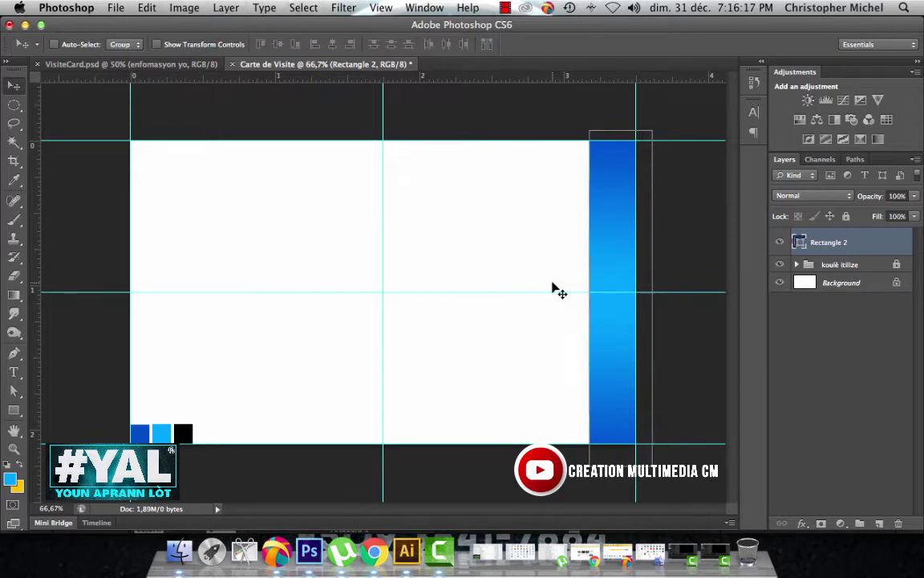
pyautogui.press('Right')
pyautogui.press('Right')
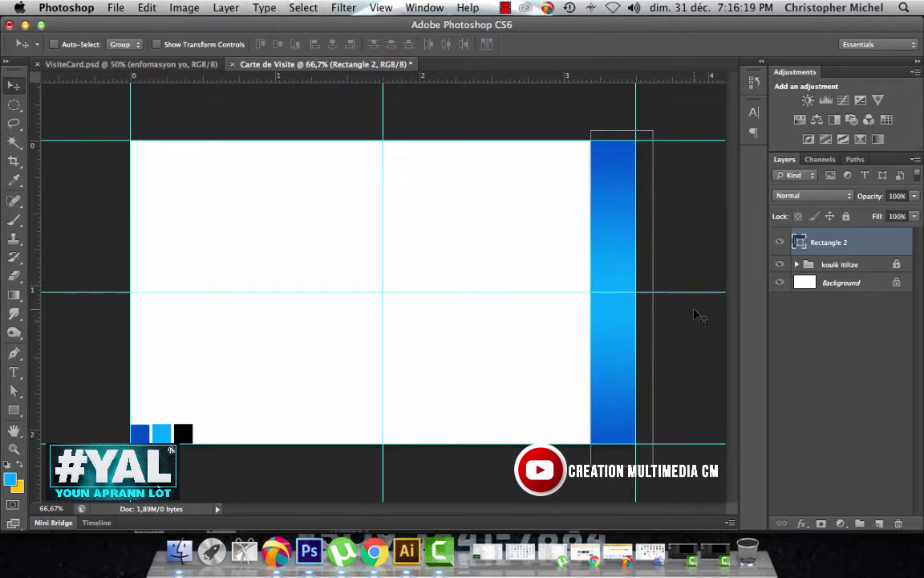
# - Narrow the right-edge blue bar to about 88% width and check it against the reference card
pyautogui.hotkey('ctrl', 't')
pyautogui.moveTo(653, 297); pyautogui.dragTo(646, 297)
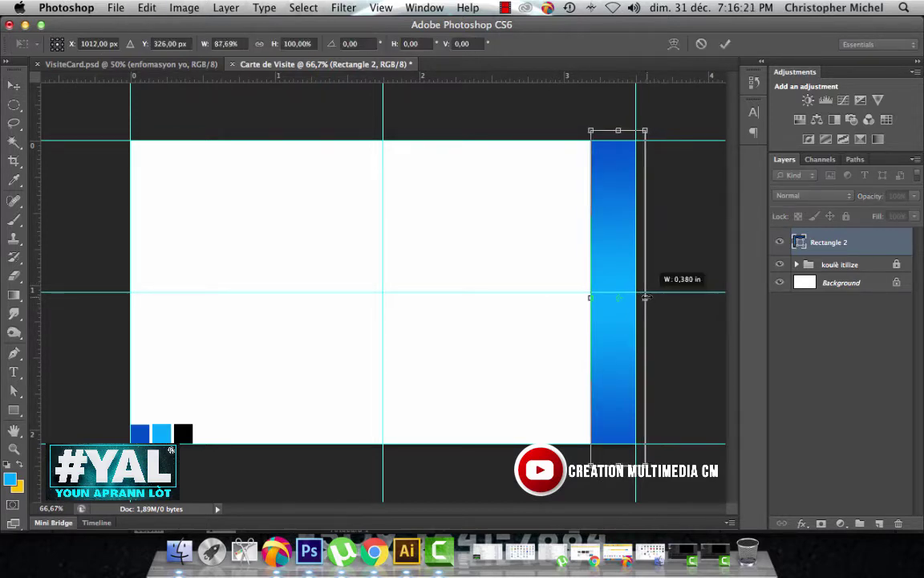
pyautogui.press('Return')
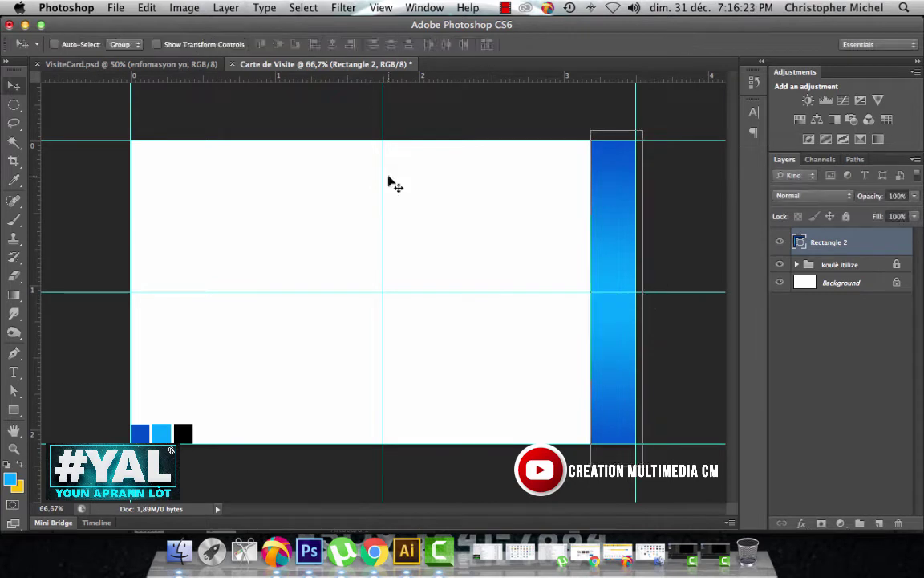
pyautogui.hotkey('ctrl', 'Tab')
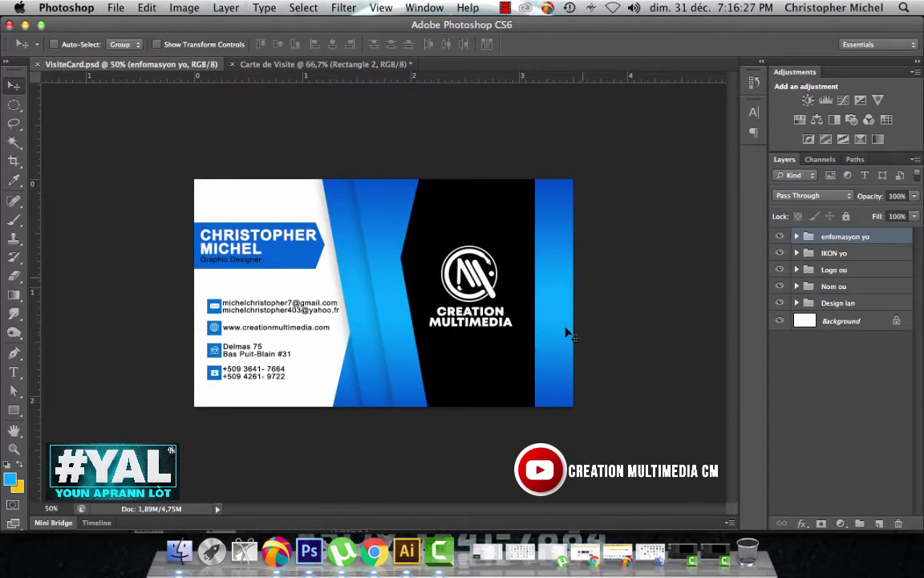
pyautogui.click(313, 63)
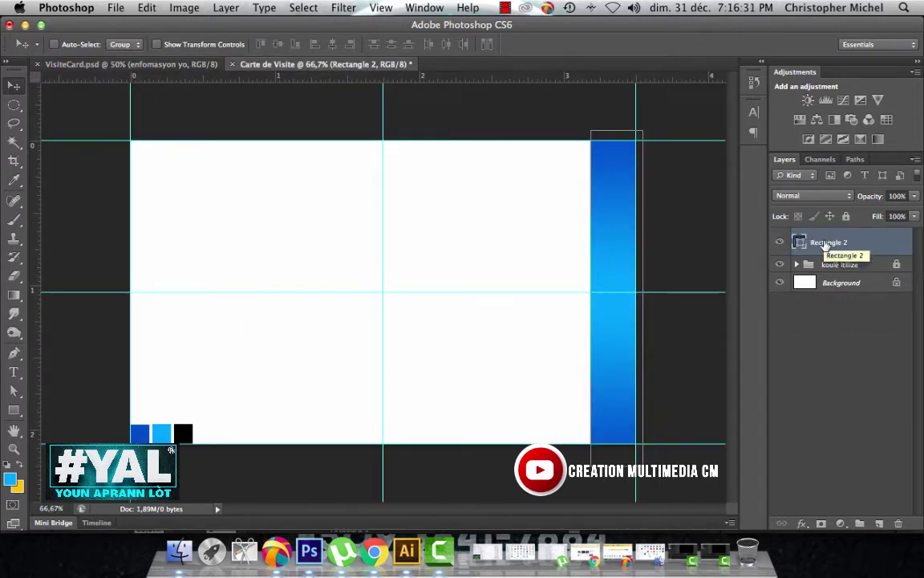
# - Duplicate the blue bar, move the copy to the card's centre and make it slightly narrower
pyautogui.hotkey('ctrl', 'j')
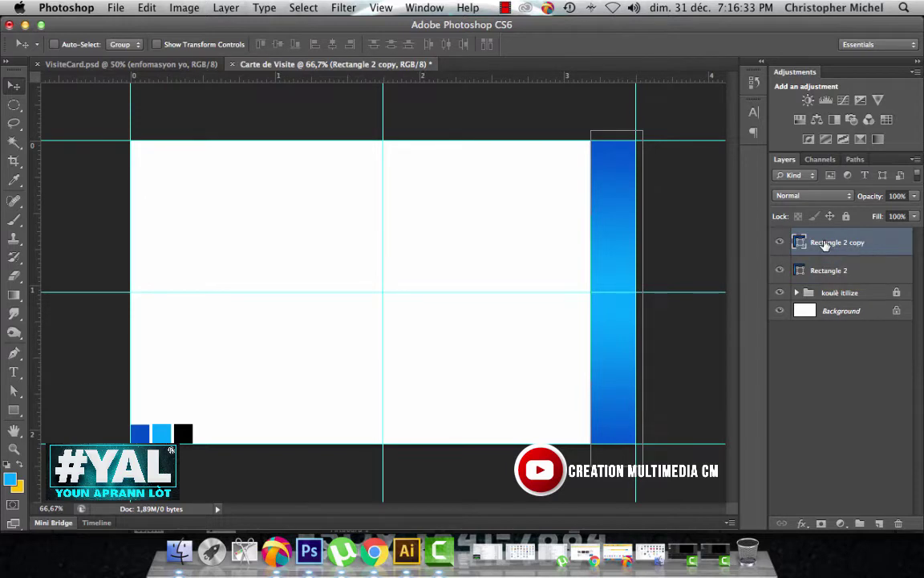
pyautogui.moveTo(623, 276); pyautogui.dragTo(445, 271)
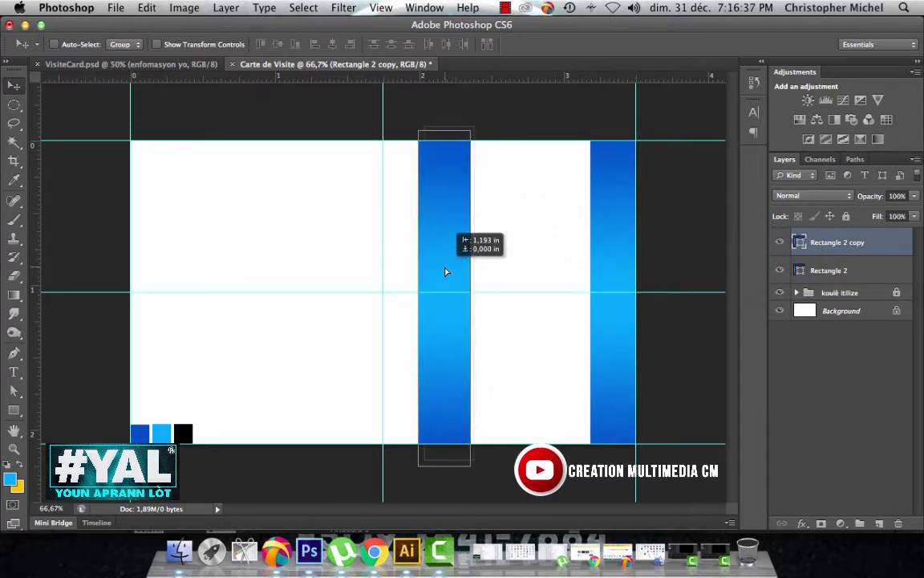
pyautogui.hotkey('ctrl', 't')
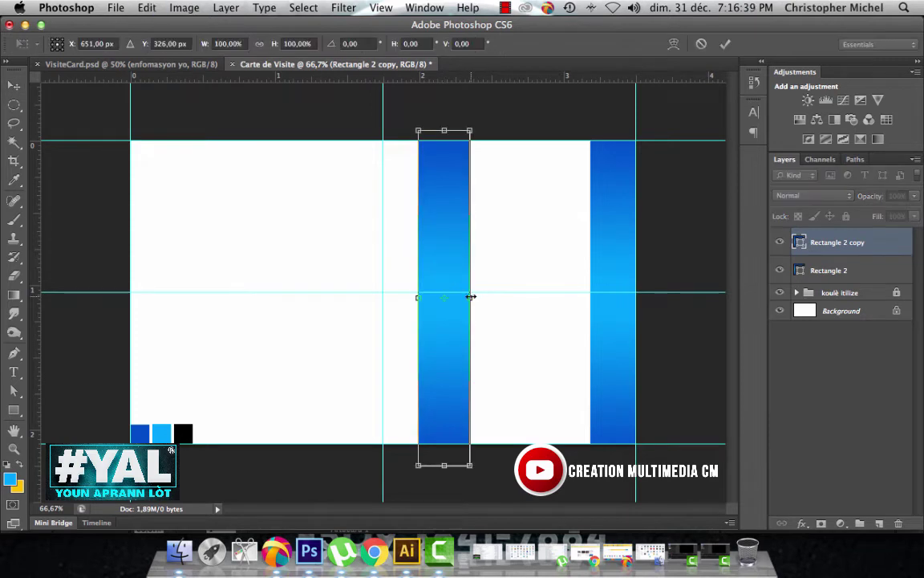
pyautogui.moveTo(470, 296); pyautogui.dragTo(462, 297)
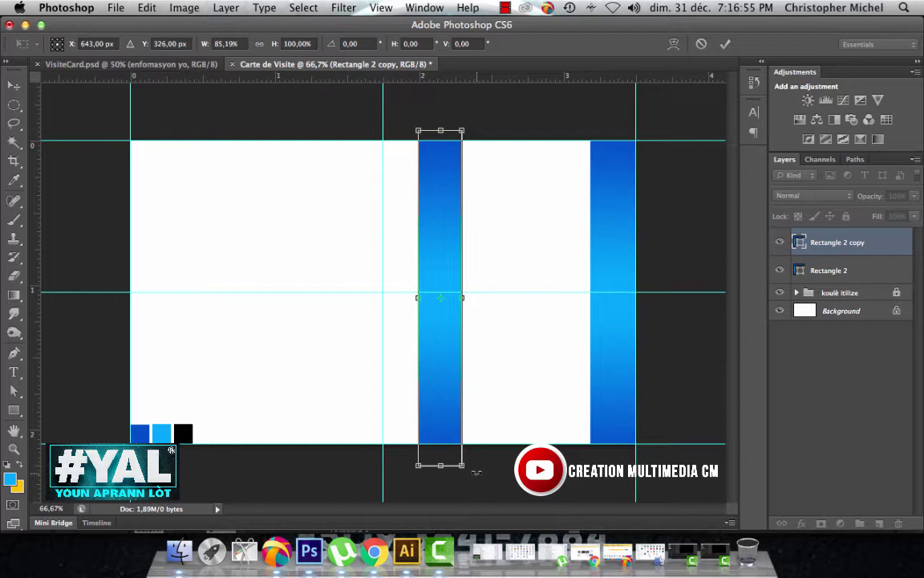
# - Tilt the copied bar about −12° across the card's middle and fine-tune its position
pyautogui.moveTo(476, 472)
pyautogui.mouseDown()
pyautogui.moveTo(506, 444)
pyautogui.moveTo(424, 416)
pyautogui.mouseUp()
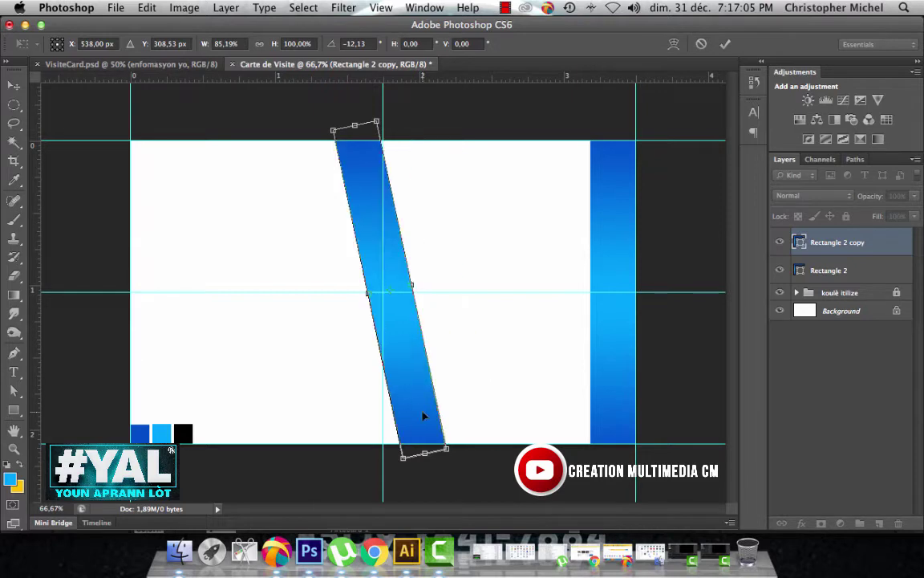
pyautogui.press('Down')
pyautogui.press('Down')
pyautogui.press('Down')
pyautogui.press('Down')
pyautogui.press('Down')
pyautogui.press('Down')
pyautogui.press('Down')
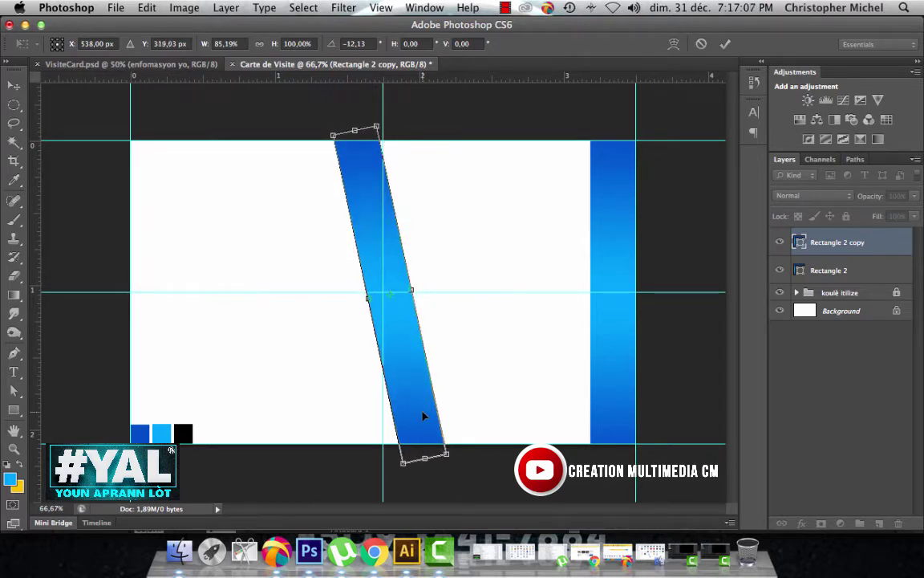
pyautogui.press('Up')
pyautogui.press('Up')
pyautogui.press('Up')
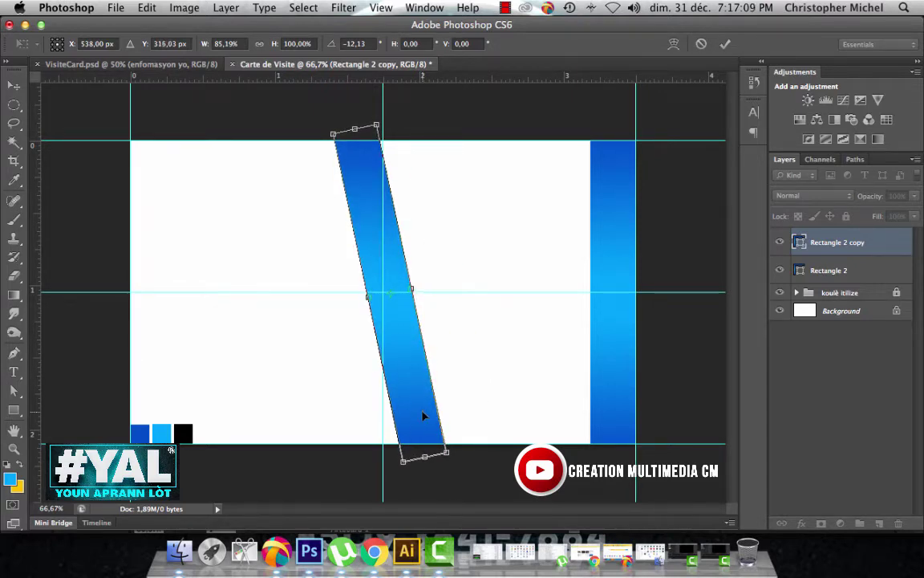
pyautogui.press('Right')
pyautogui.press('Right')
pyautogui.press('Right')
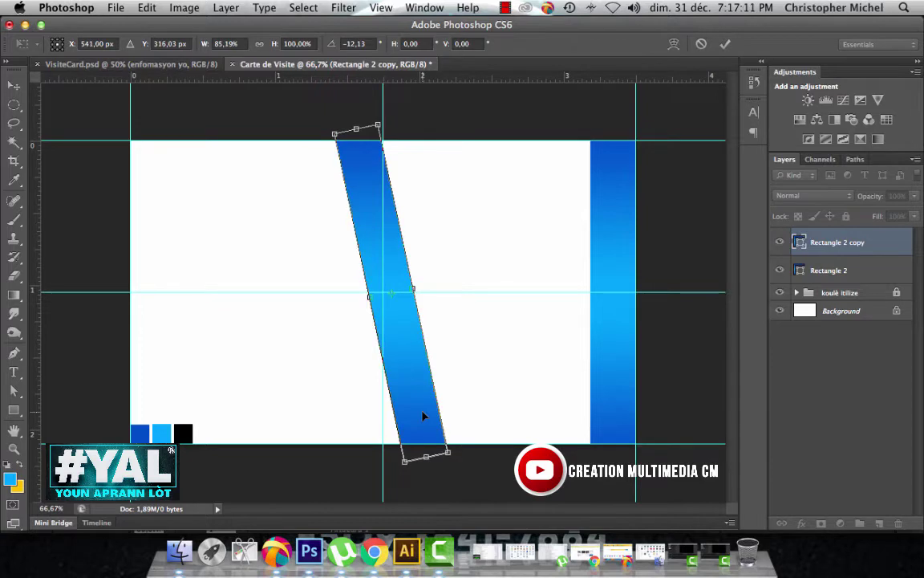
pyautogui.press('Left')
pyautogui.press('Left')
pyautogui.press('Left')
pyautogui.press('Left')
pyautogui.press('Left')
pyautogui.press('Left')
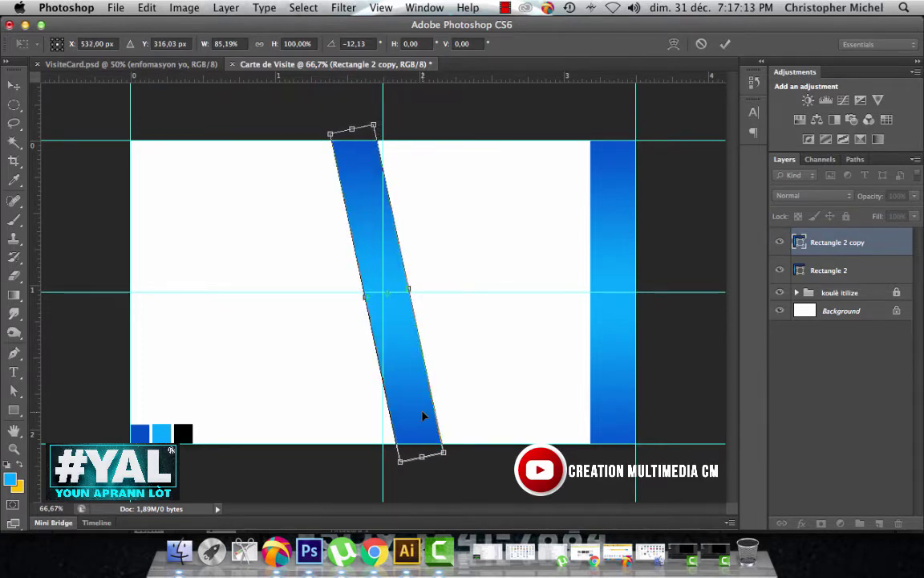
pyautogui.press('Left')
pyautogui.press('Return')
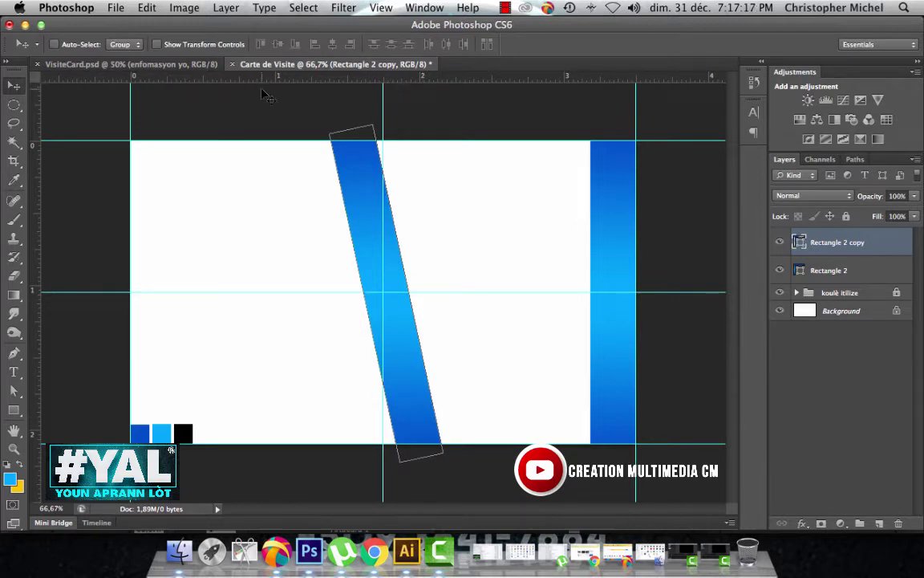
# - Select the koulè itilize group and compare the card with the VisiteCard reference
pyautogui.click(841, 293)
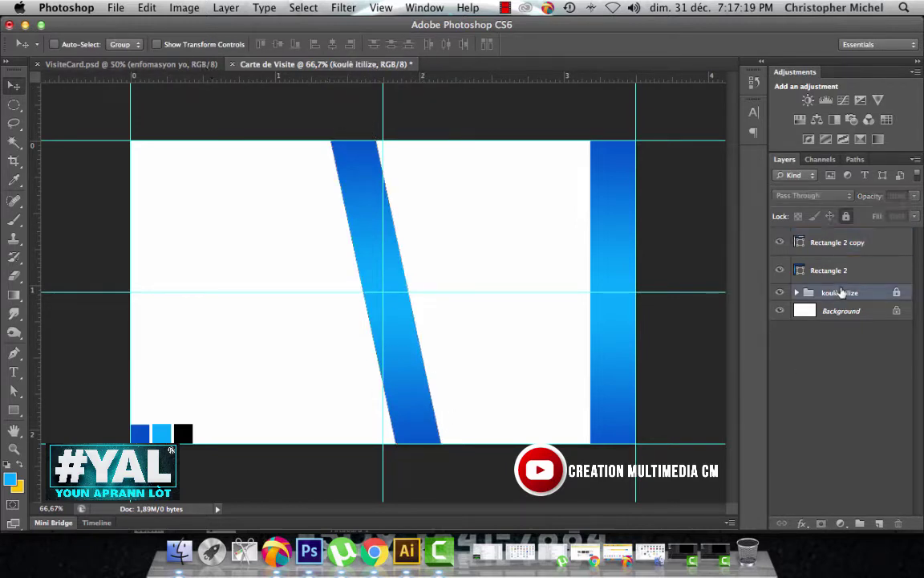
pyautogui.click(201, 64)
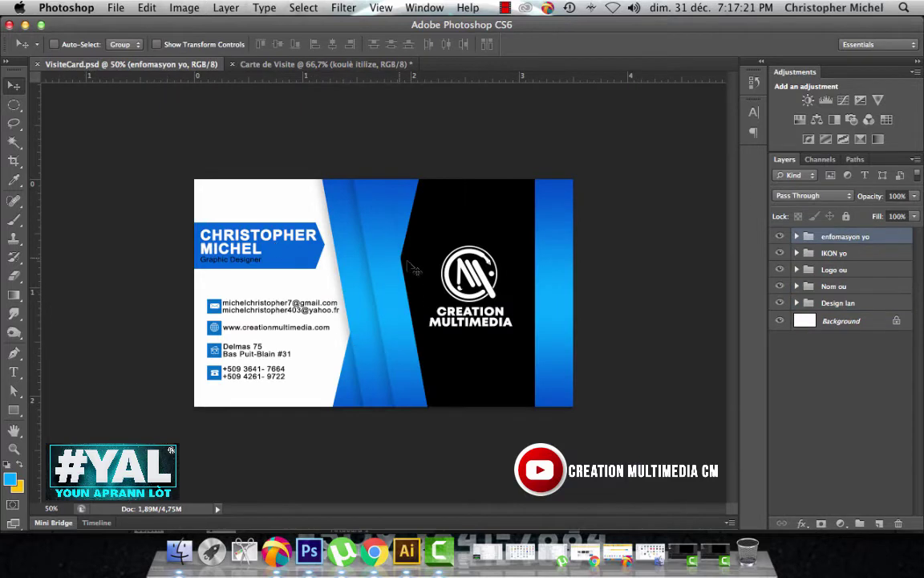
pyautogui.click(305, 63)
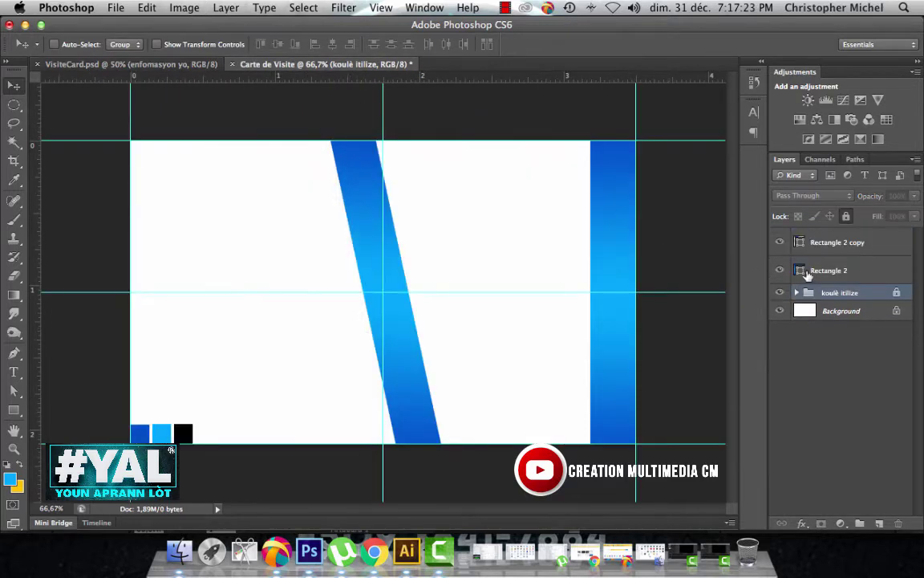
# - Duplicate the slanted stripe as Rectangle 2 copy 2 and shift it right to overlap the first
pyautogui.click(817, 243)
pyautogui.hotkey('ctrl', 'j')
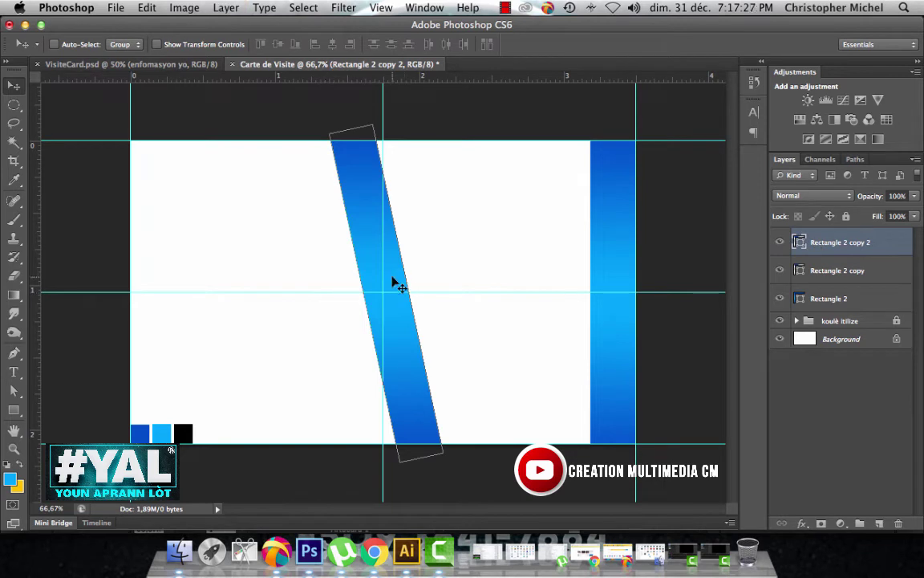
pyautogui.moveTo(396, 284); pyautogui.dragTo(427, 274)
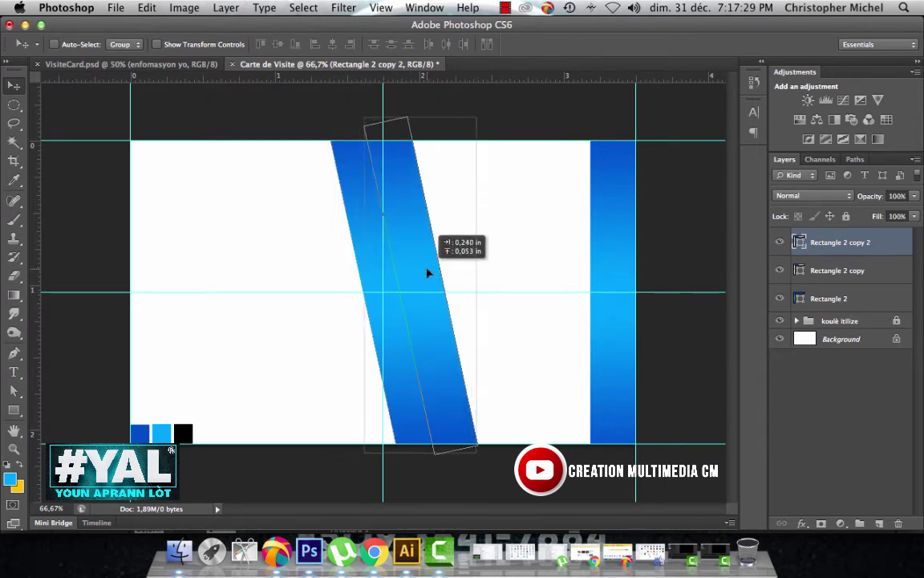
pyautogui.moveTo(427, 274); pyautogui.dragTo(433, 271)
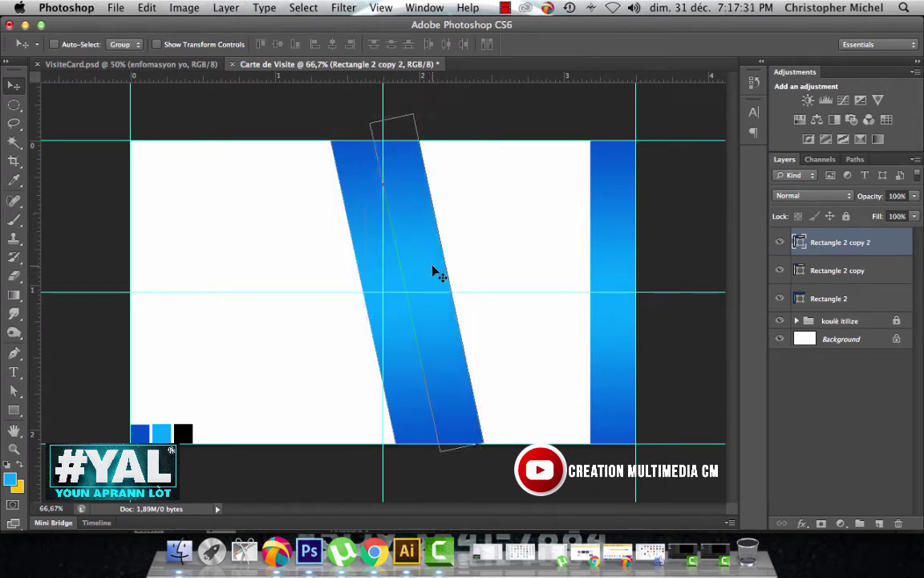
pyautogui.press('Down')
pyautogui.press('Down')
pyautogui.press('Down')
pyautogui.press('Down')
pyautogui.press('Down')
pyautogui.press('Down')
pyautogui.press('Down')
pyautogui.press('Down')
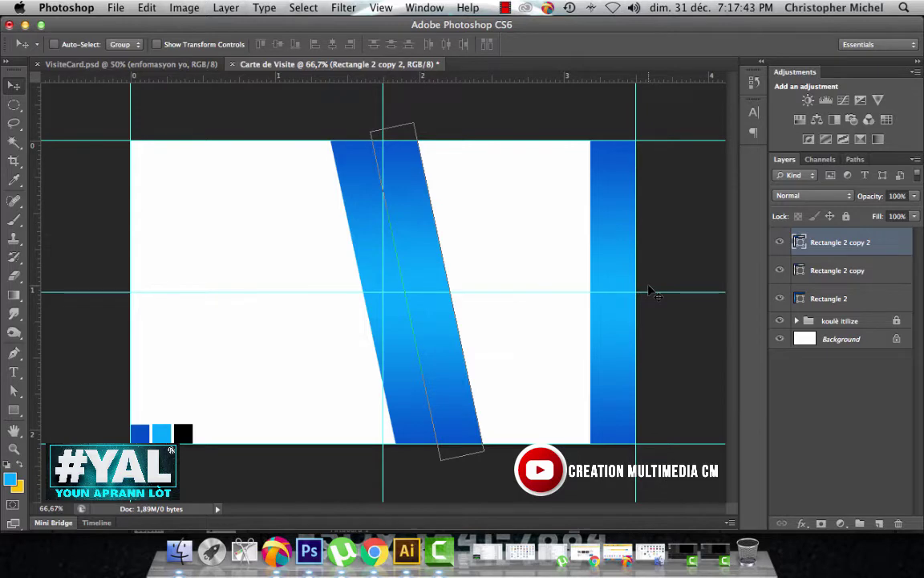
pyautogui.press('Right')
pyautogui.press('Right')
pyautogui.press('Right')
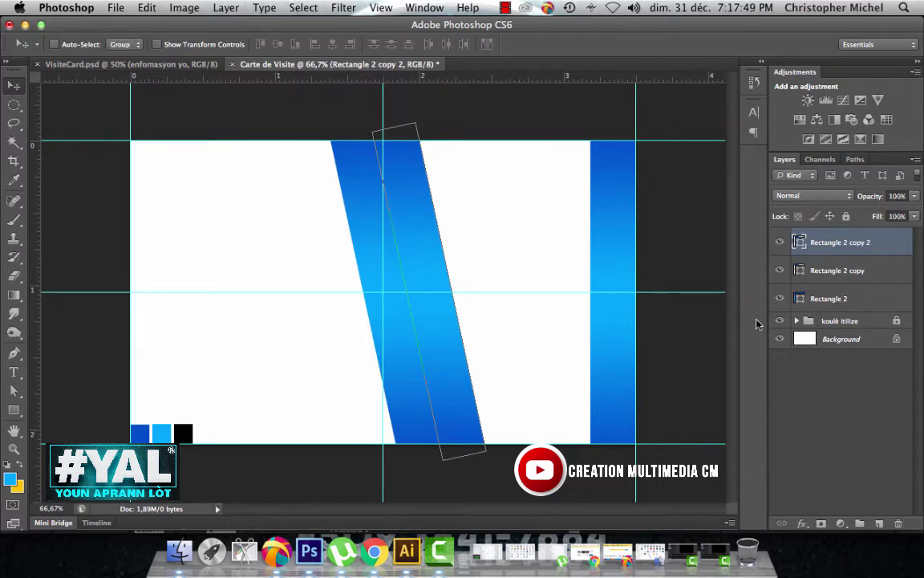
pyautogui.click(173, 63)
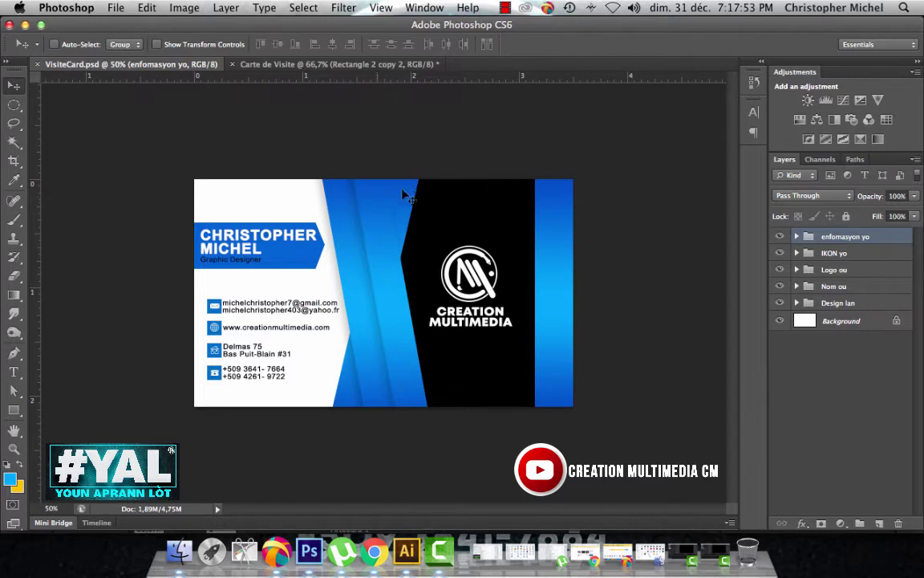
# - Duplicate the second stripe as Rectangle 2 copy 3 and rotate it clockwise to about 26°
pyautogui.click(257, 64)
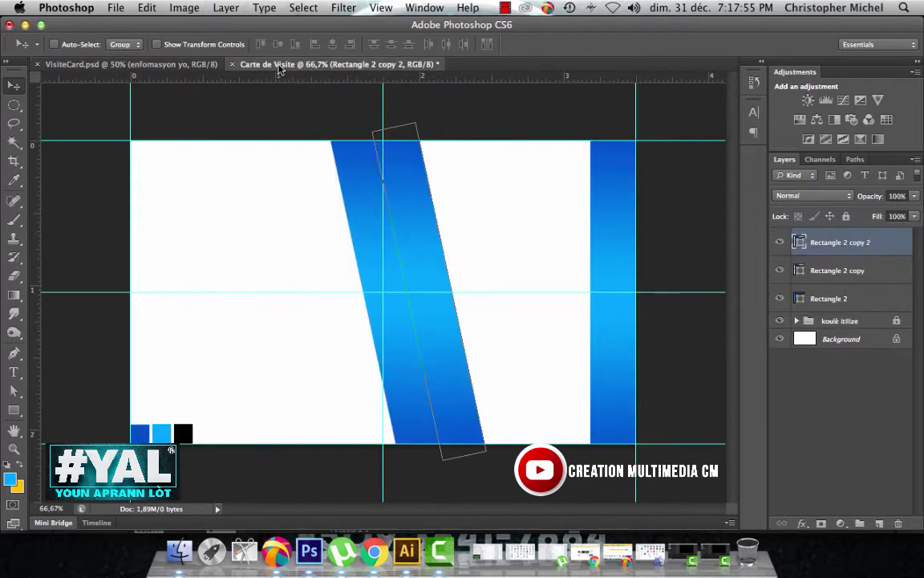
pyautogui.hotkey('ctrl', 'j')
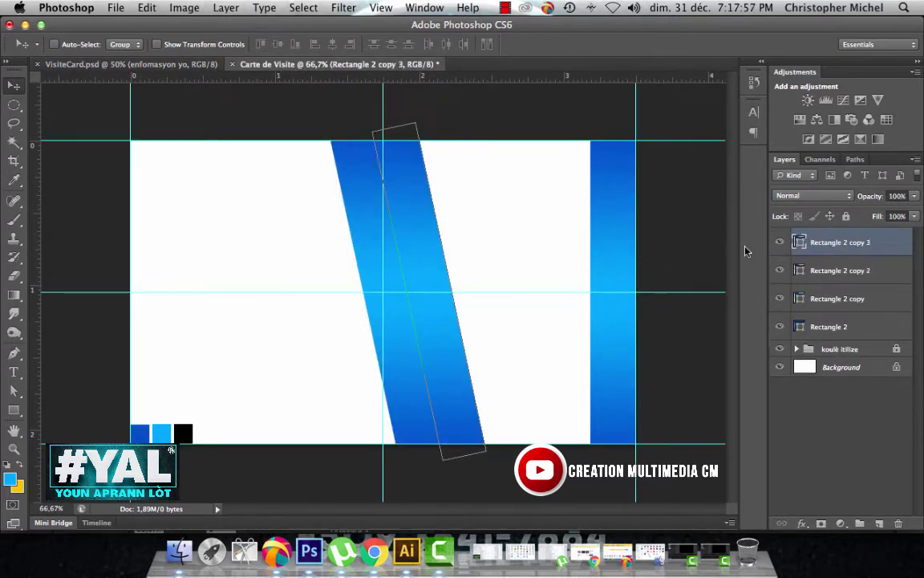
pyautogui.hotkey('ctrl', 't')
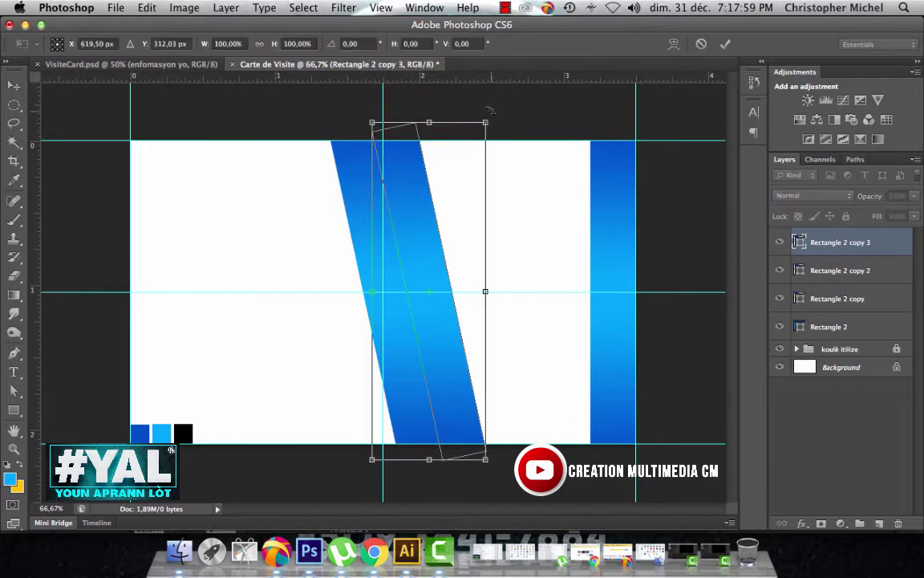
pyautogui.moveTo(491, 110); pyautogui.dragTo(540, 165)
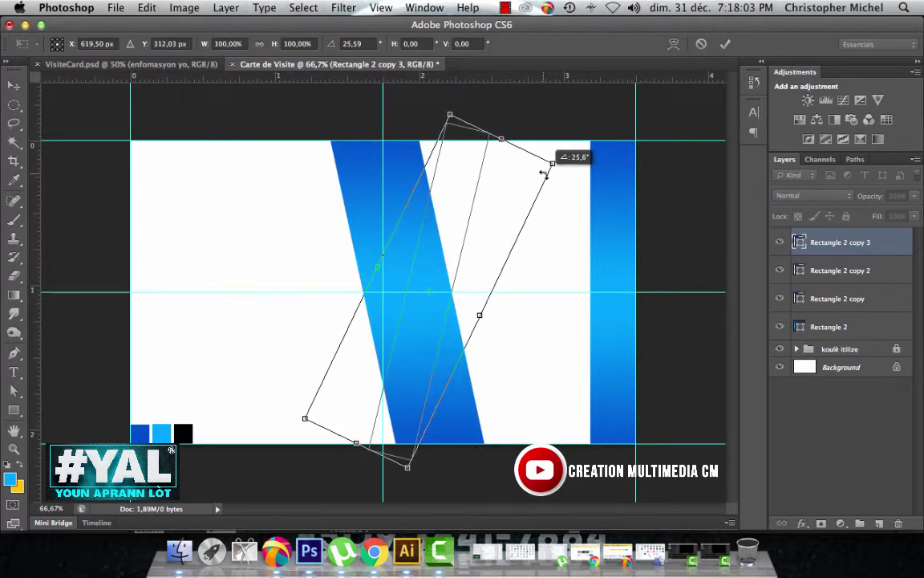
pyautogui.moveTo(540, 165); pyautogui.dragTo(546, 183)
pyautogui.press('Return')
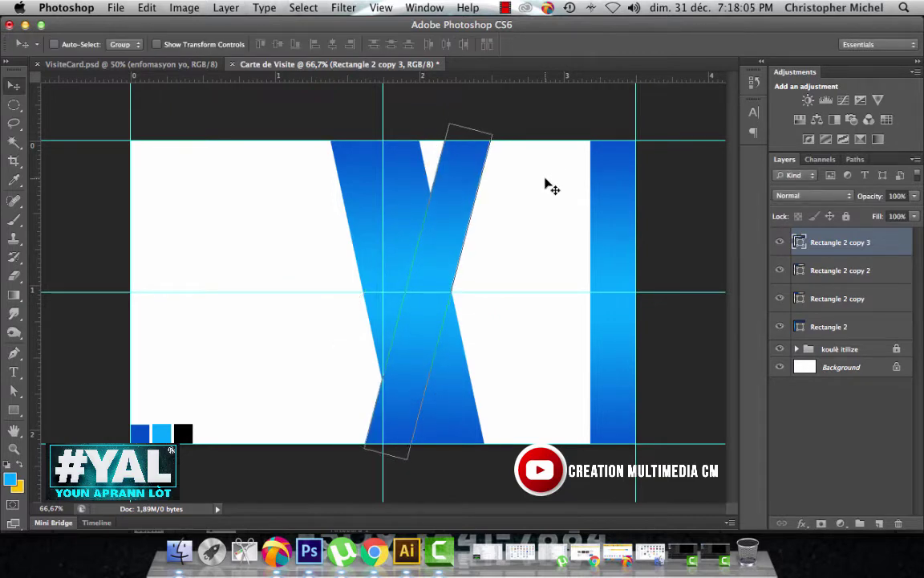
# - Nudge the new angled strip several steps to the left
pyautogui.press('Left')
pyautogui.press('Left')
pyautogui.press('Left')
pyautogui.press('Left')
pyautogui.press('Left')
pyautogui.press('Left')
pyautogui.press('Left')
pyautogui.press('Left')
pyautogui.press('Left')
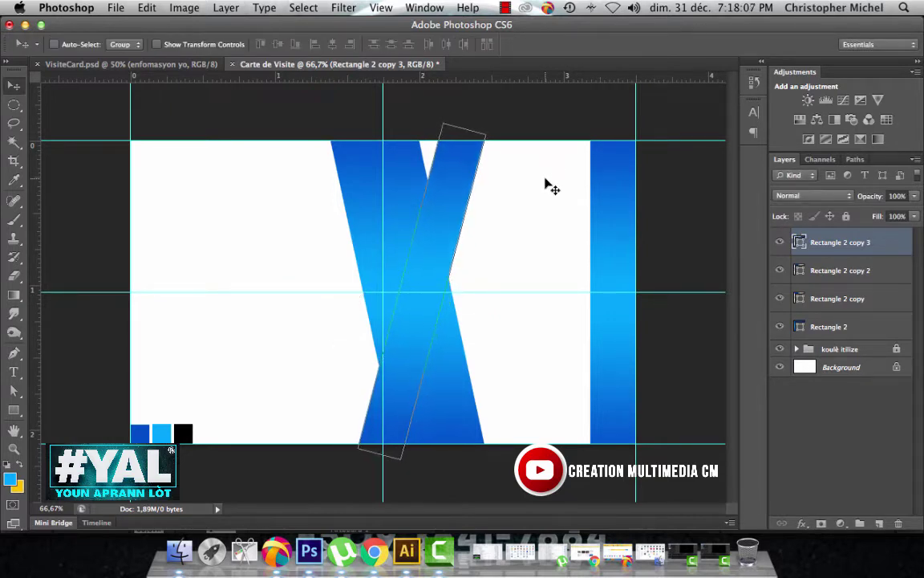
pyautogui.press('Left')
pyautogui.press('Left')
pyautogui.press('Left')
pyautogui.press('Left')
pyautogui.press('Left')
pyautogui.press('Left')
pyautogui.press('Left')
pyautogui.press('Left')
pyautogui.press('Left')
pyautogui.press('Left')
pyautogui.press('Left')
pyautogui.press('Left')
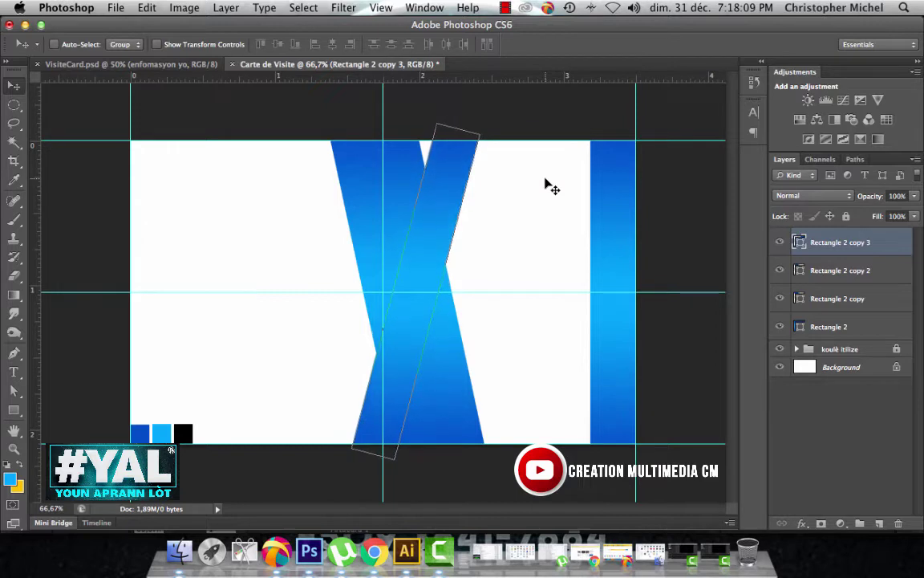
pyautogui.press('Left')
pyautogui.press('Left')
pyautogui.press('Left')
pyautogui.press('Left')
pyautogui.press('Left')
pyautogui.press('Left')
pyautogui.press('Left')
pyautogui.press('Left')
pyautogui.press('Left')
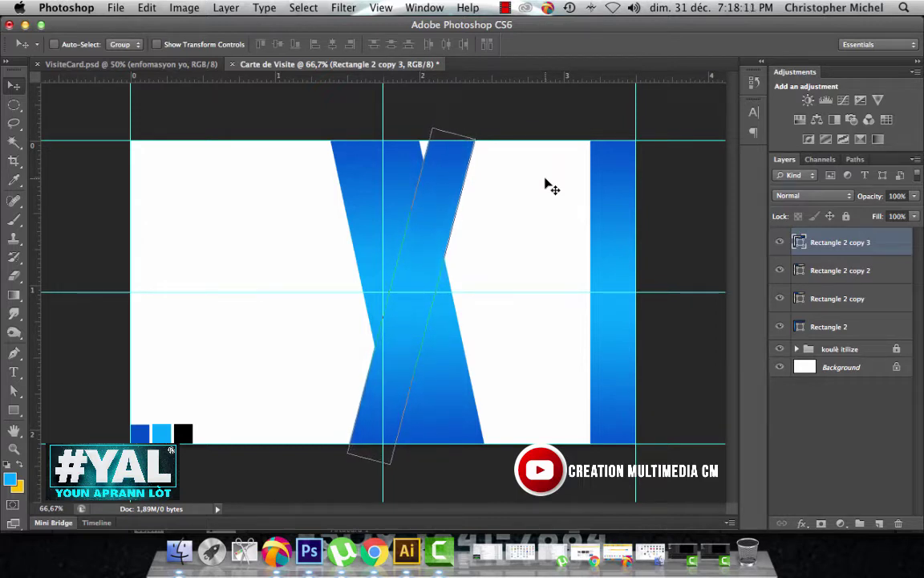
pyautogui.press('Left')
pyautogui.press('Left')
pyautogui.press('Left')
pyautogui.press('Left')
pyautogui.press('Left')
pyautogui.press('Left')
pyautogui.press('Left')
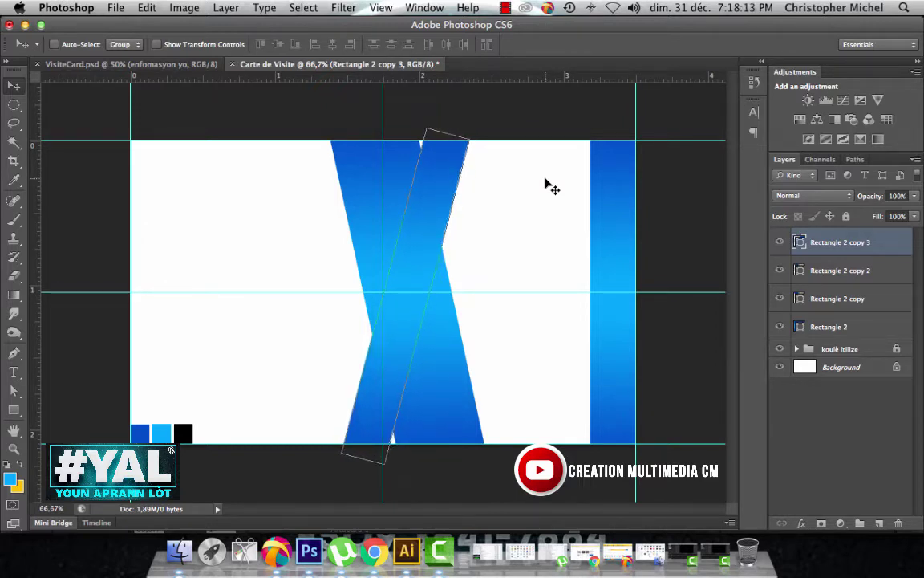
pyautogui.press('Left')
pyautogui.press('Left')
pyautogui.press('Left')
pyautogui.press('Left')
pyautogui.press('Left')
pyautogui.press('Left')
pyautogui.press('Left')
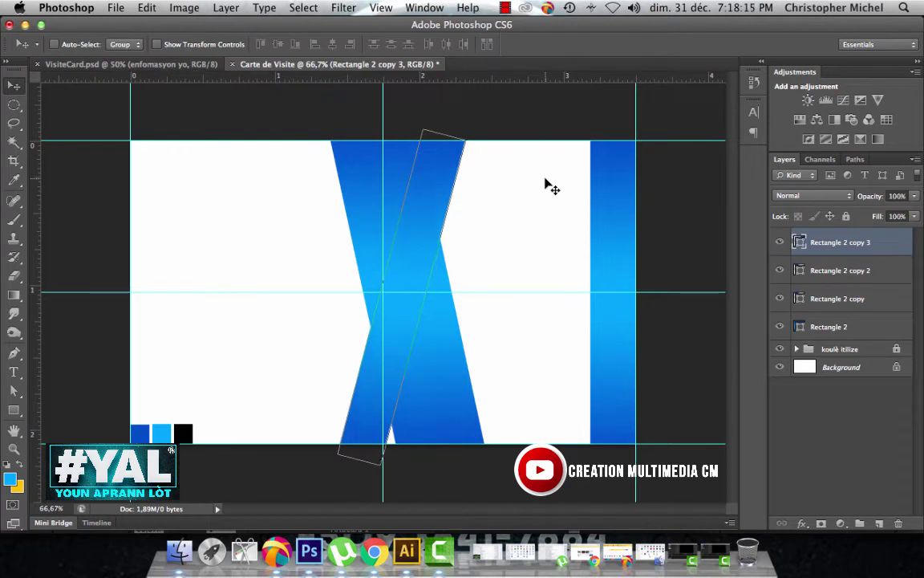
pyautogui.press('Left')
# - Tilt the strip about 1.46° more and fine-tune its position
pyautogui.hotkey('ctrl', 't')
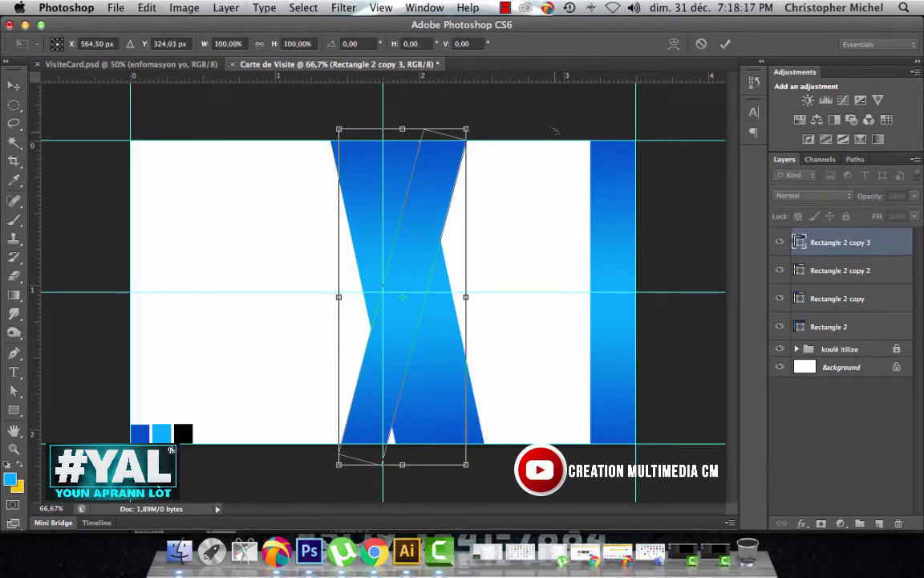
pyautogui.moveTo(554, 130); pyautogui.dragTo(549, 129)
pyautogui.press('Right')
pyautogui.press('Right')
pyautogui.press('Right')
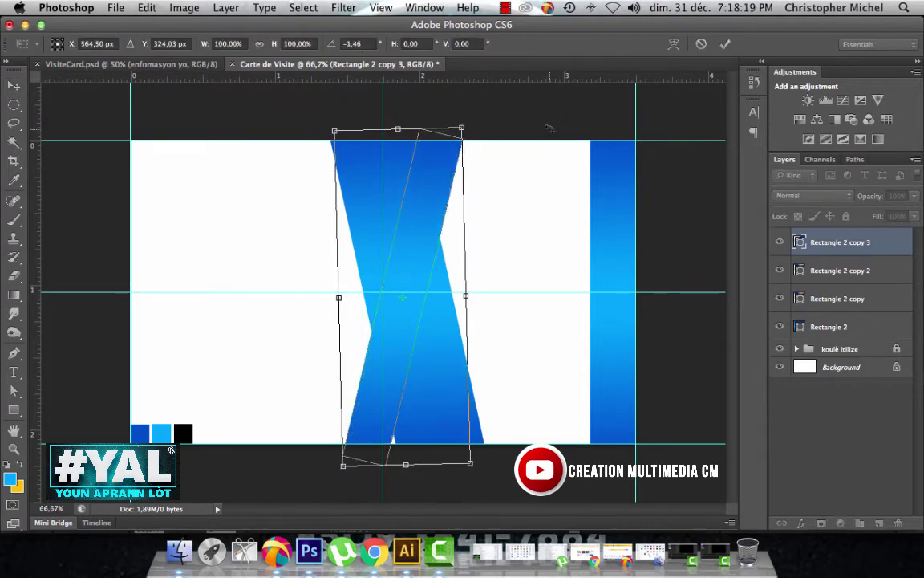
pyautogui.press('Right')
pyautogui.press('Right')
pyautogui.press('Right')
pyautogui.press('Right')
pyautogui.press('Right')
pyautogui.press('Right')
pyautogui.press('Left')
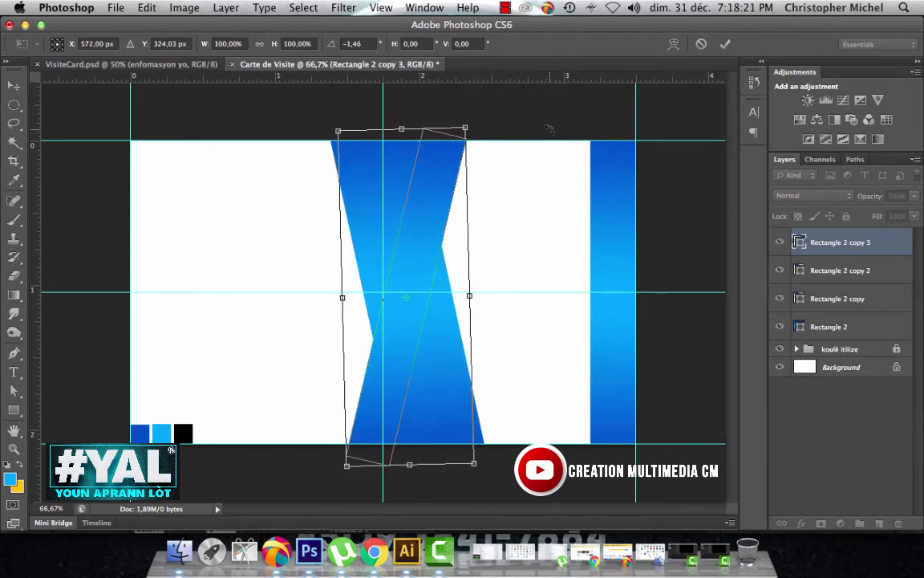
pyautogui.press('Up')
pyautogui.press('Up')
pyautogui.press('Up')
pyautogui.press('Return')
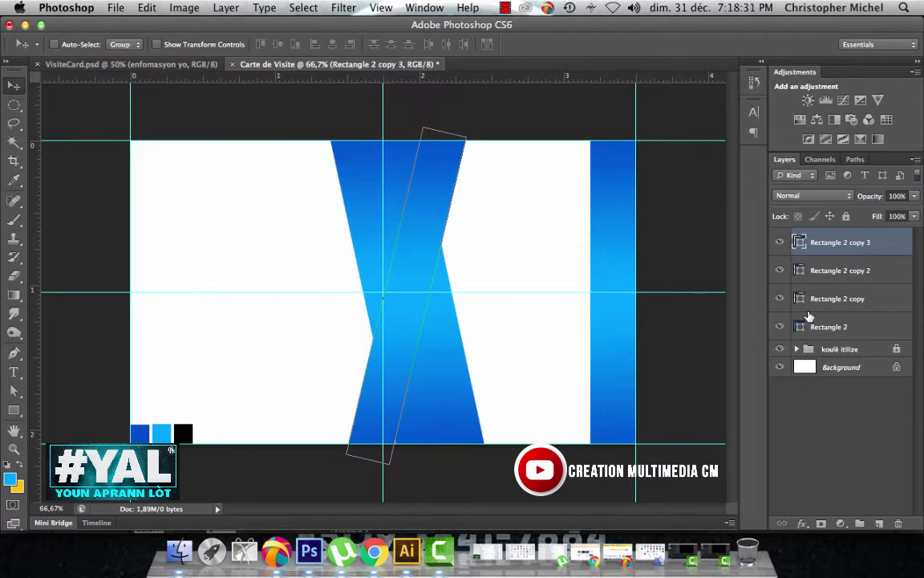
pyautogui.press('Right')
pyautogui.press('Right')
pyautogui.press('Right')
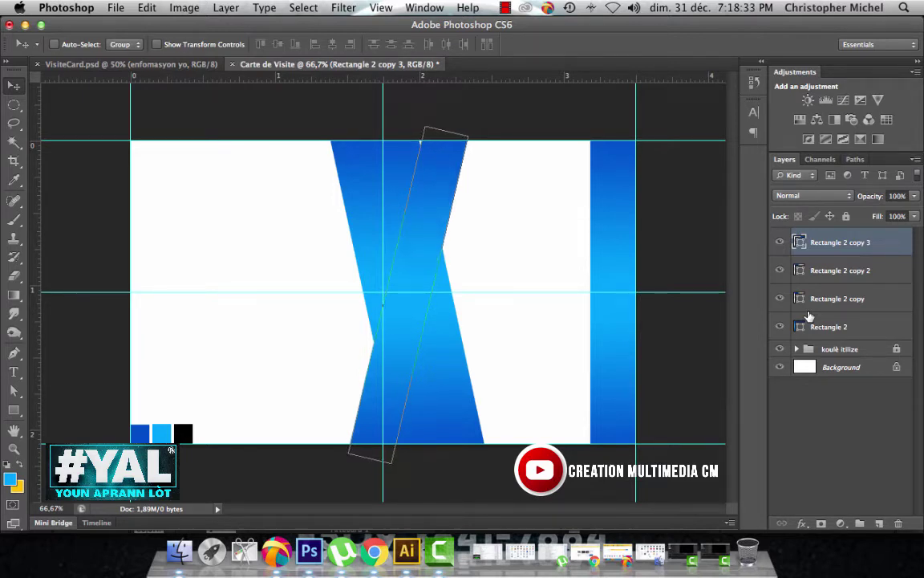
pyautogui.press('Left')
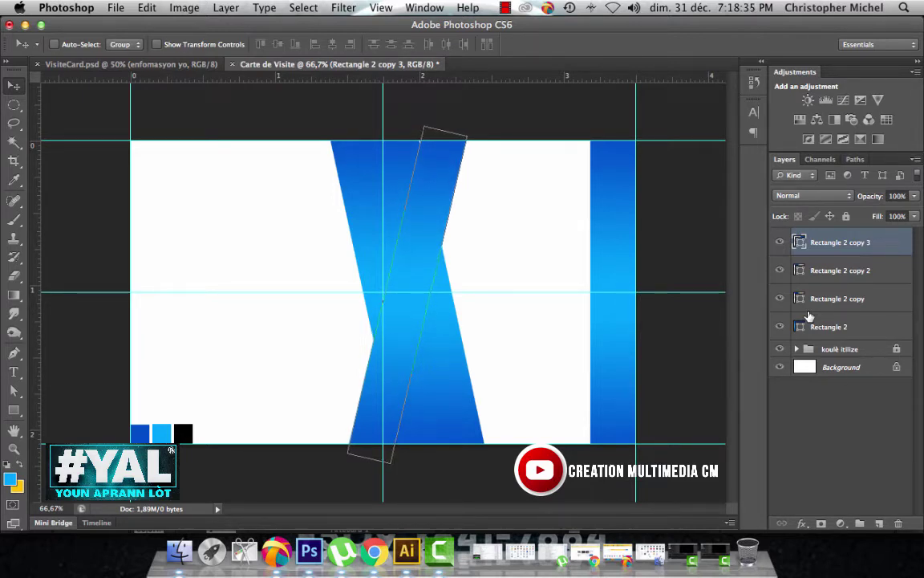
# - Rotate Rectangle 2 copy and copy 2 by −7.49°, stretch them to 107.57% height, shifted left
pyautogui.click(802, 304)
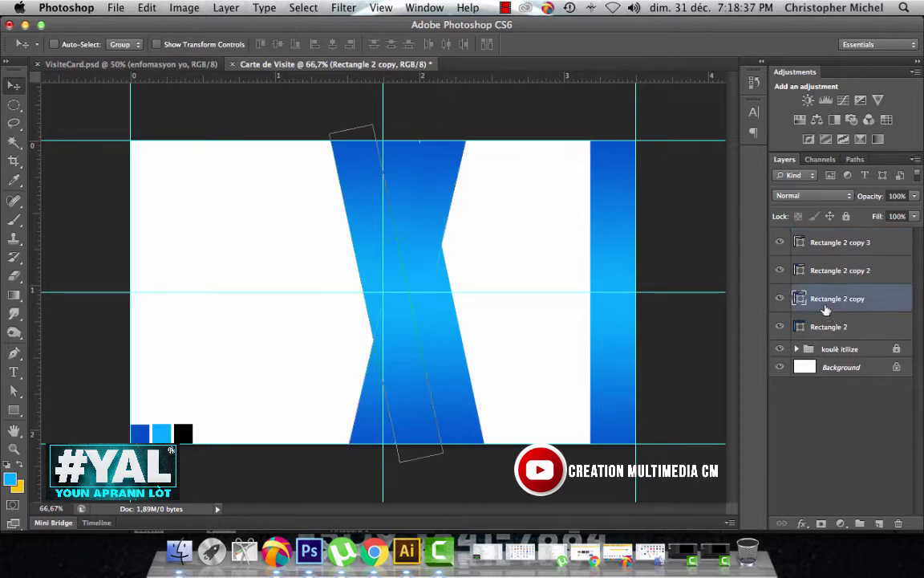
pyautogui.keyDown('shift'); pyautogui.click(826, 271); pyautogui.keyUp('shift')
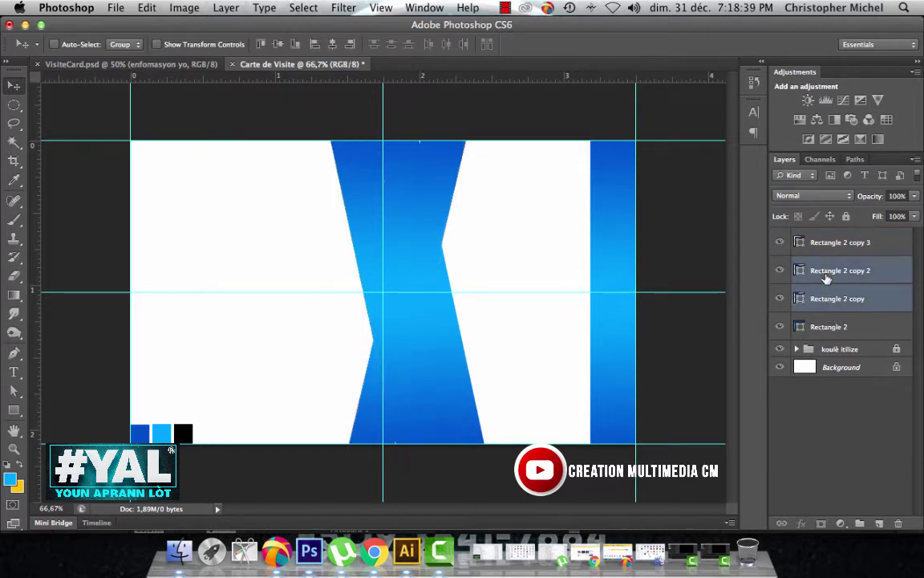
pyautogui.press('super+t')
pyautogui.moveTo(545, 324)
pyautogui.mouseDown()
pyautogui.moveTo(552, 308)
pyautogui.moveTo(548, 314)
pyautogui.mouseUp()
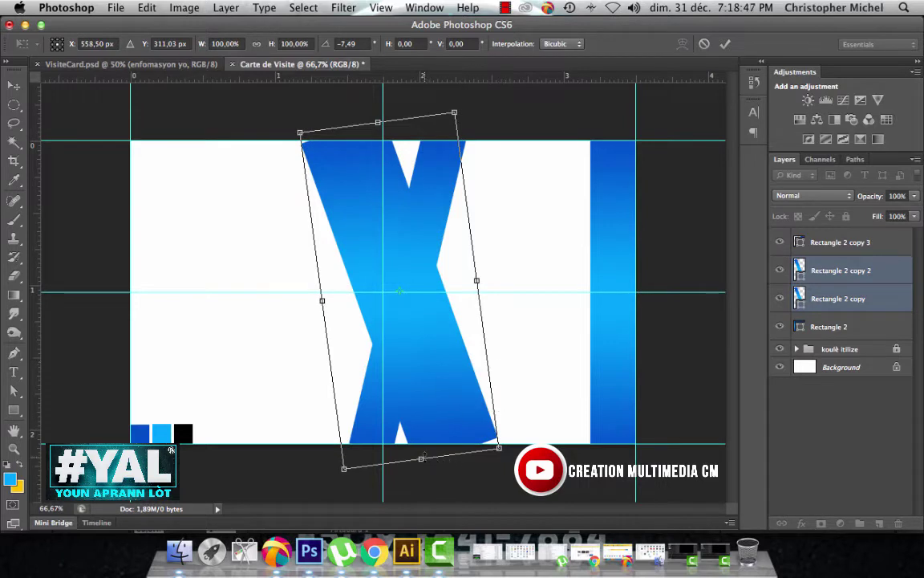
pyautogui.moveTo(421, 458); pyautogui.dragTo(425, 484)
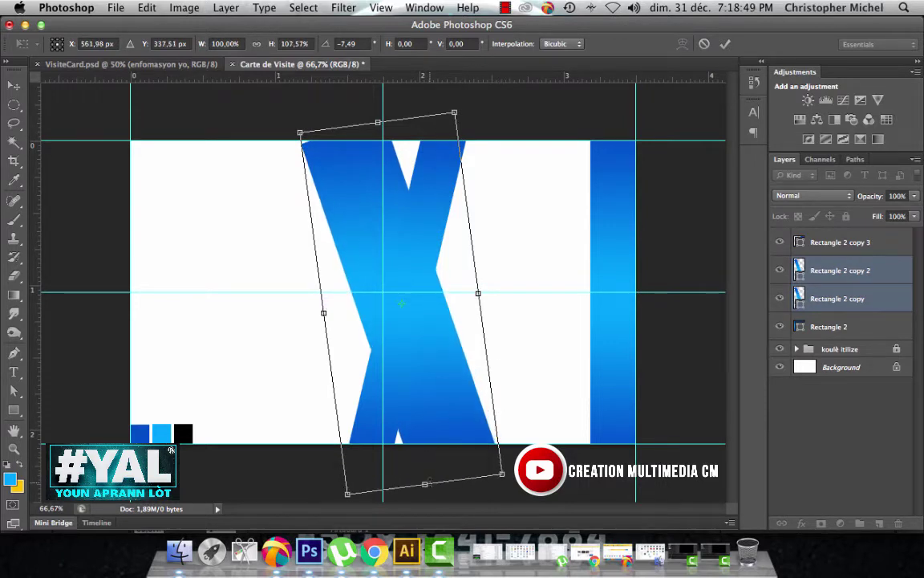
pyautogui.press('Up')
pyautogui.press('Up')
pyautogui.press('Up')
pyautogui.press('Left')
pyautogui.press('Left')
pyautogui.press('Left')
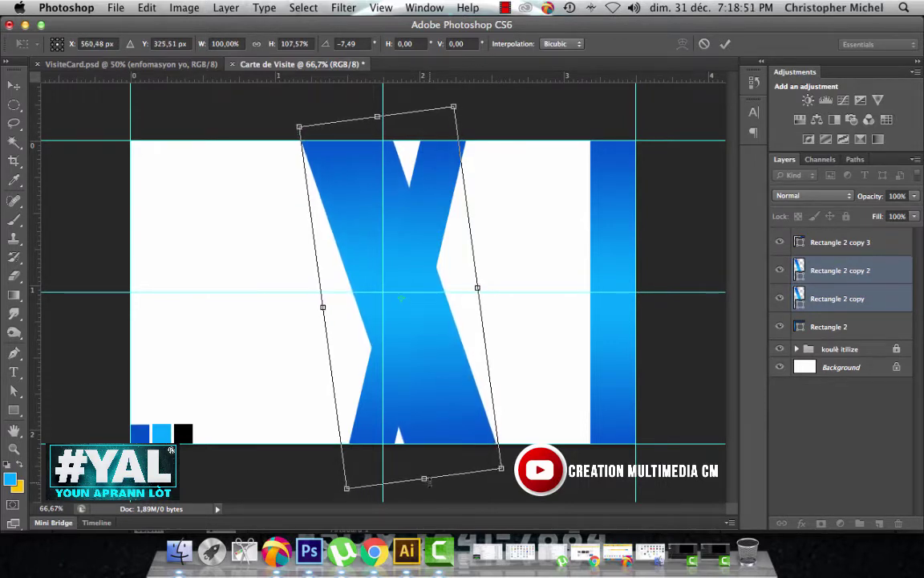
pyautogui.press('Up')
pyautogui.press('Up')
pyautogui.press('Up')
pyautogui.press('Left')
pyautogui.press('Left')
pyautogui.press('Left')
pyautogui.press('Left')
pyautogui.press('Left')
pyautogui.press('Left')
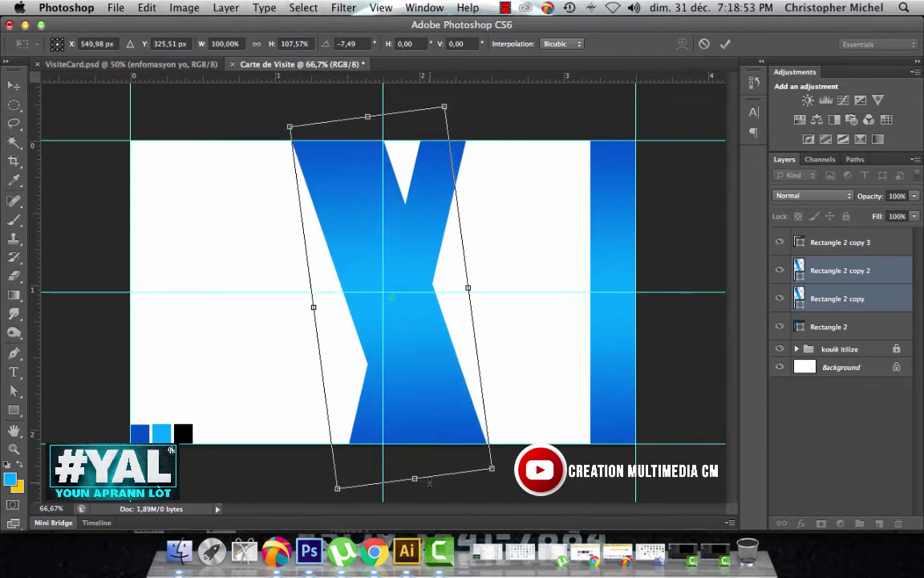
pyautogui.press('Return')
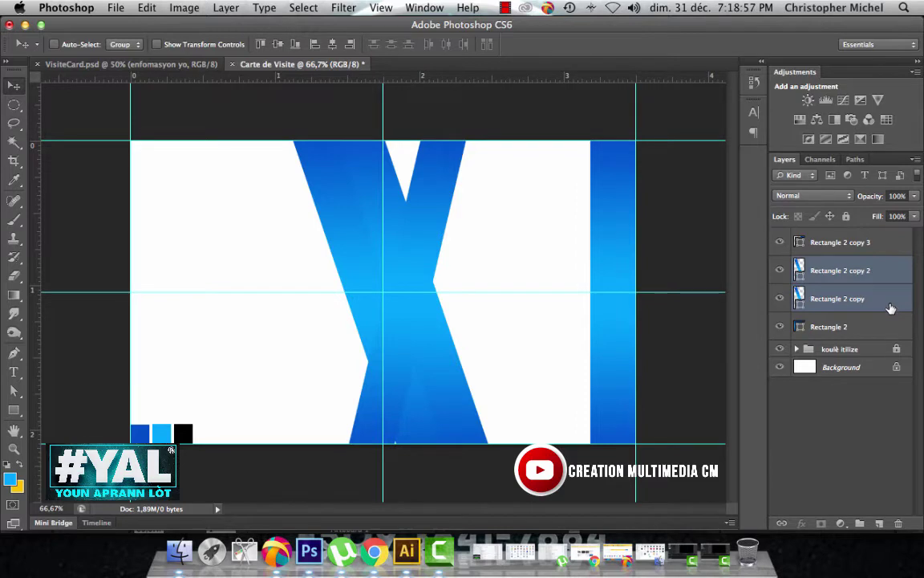
# - Move Rectangle 2 copy 3 slightly and compare it with the VisiteCard reference
pyautogui.click(802, 243)
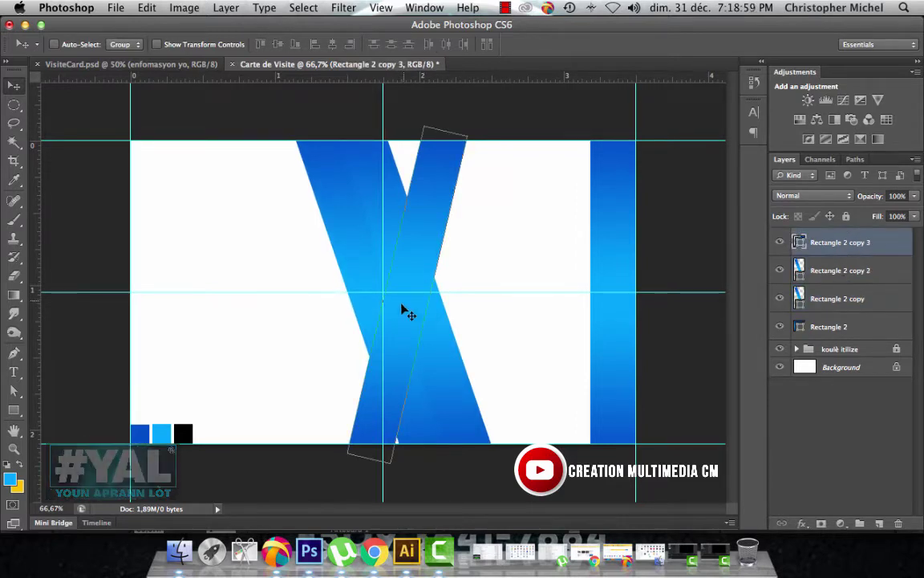
pyautogui.moveTo(401, 304)
pyautogui.mouseDown()
pyautogui.moveTo(384, 302)
pyautogui.moveTo(408, 312)
pyautogui.mouseUp()
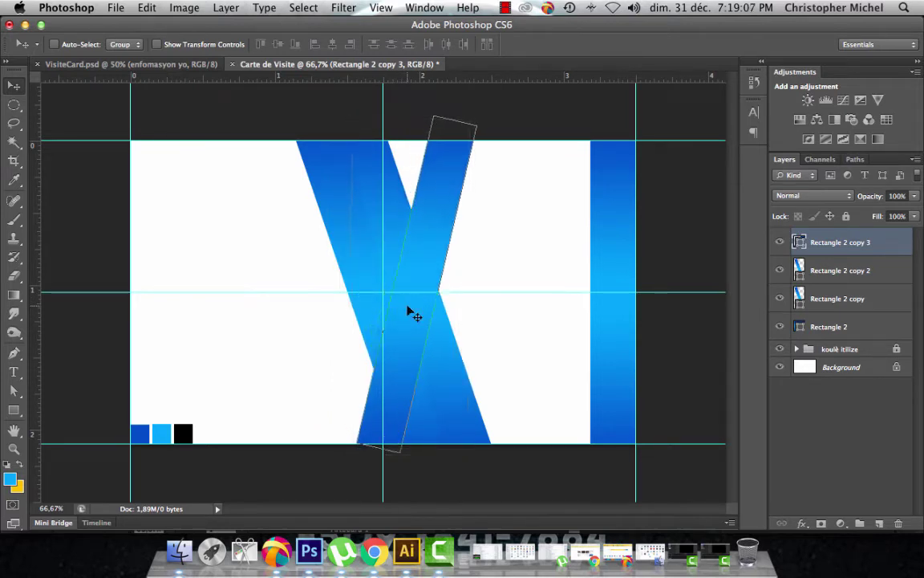
pyautogui.click(201, 69)
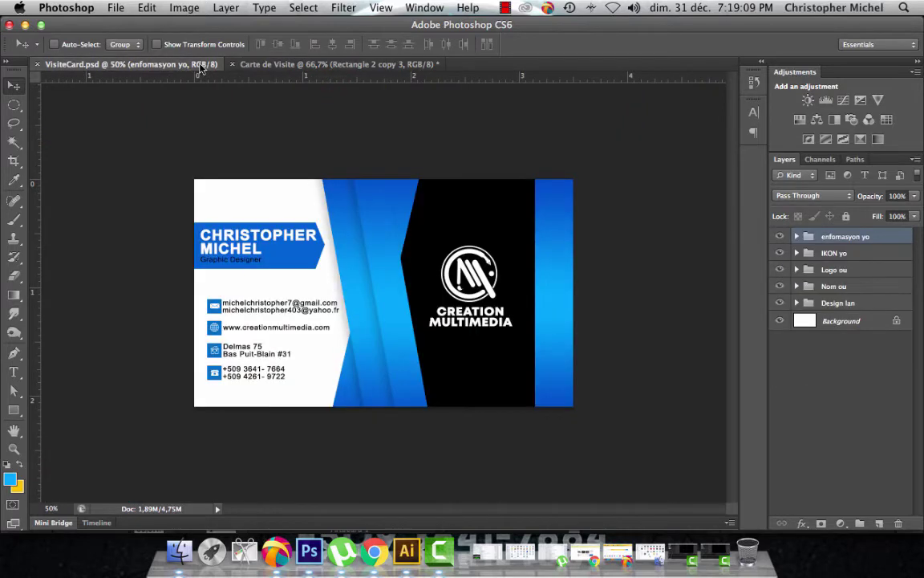
pyautogui.click(312, 68)
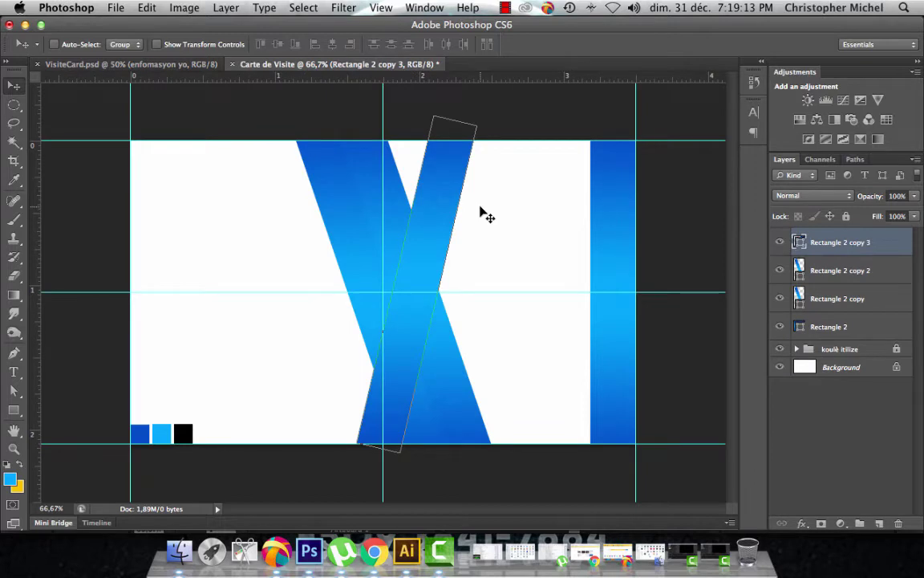
# - Undo the wider-X changes on the strips with two step-backward undos
pyautogui.click(803, 270)
pyautogui.keyDown('shift'); pyautogui.click(831, 298); pyautogui.keyUp('shift')
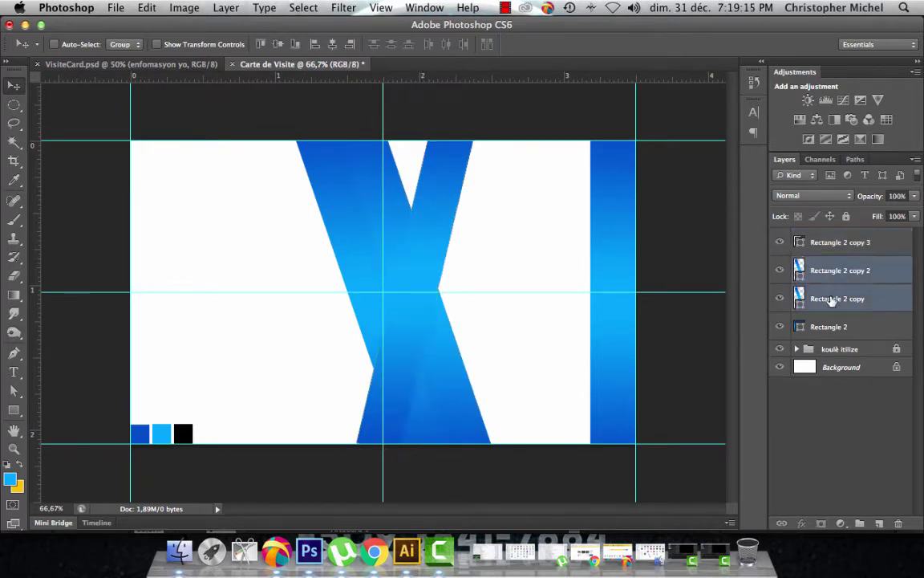
pyautogui.hotkey('ctrl', 'alt', 'z')
pyautogui.hotkey('ctrl', 'alt', 'z')
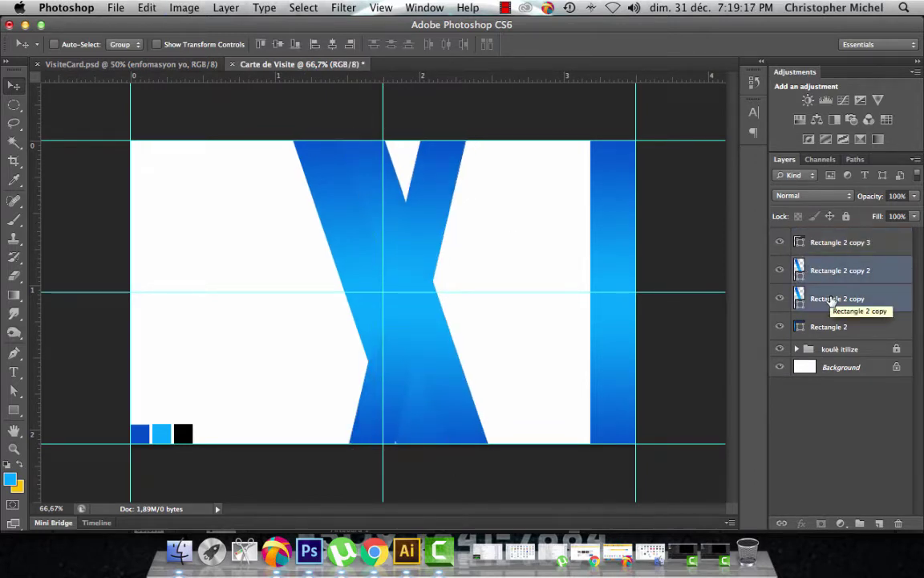
pyautogui.hotkey('ctrl', 'alt', 'z')
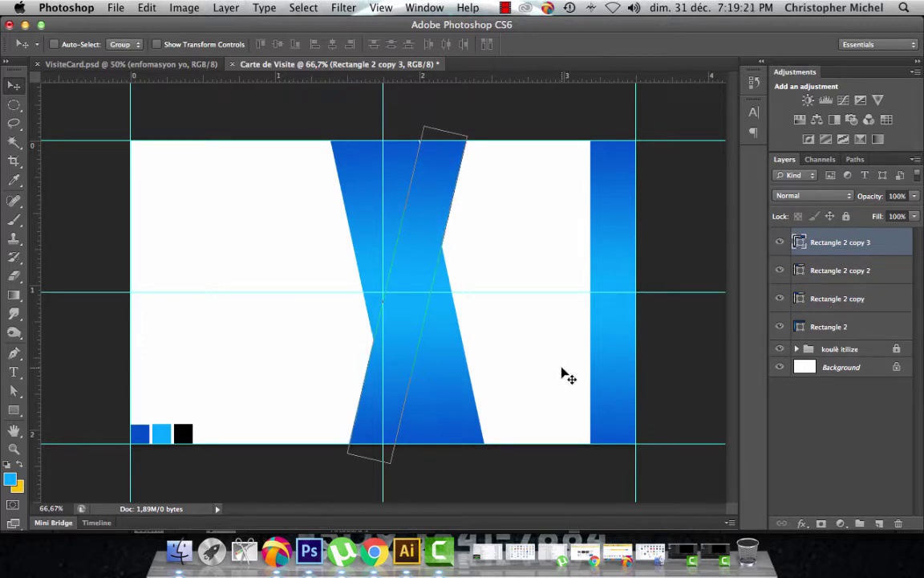
# - Rotate the right strip about −0.25° more, then reselect the koulè itilize group
pyautogui.hotkey('ctrl', 't')
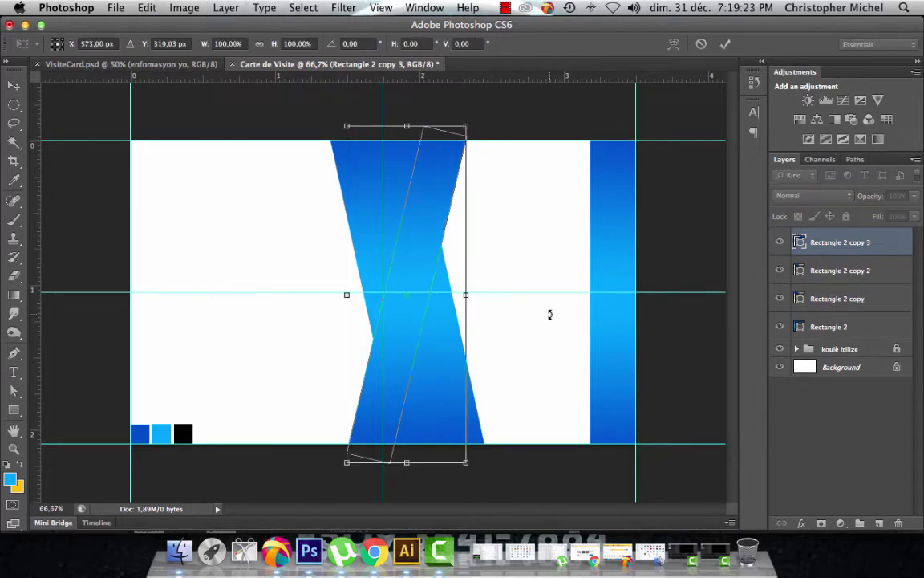
pyautogui.moveTo(549, 312); pyautogui.dragTo(548, 310)
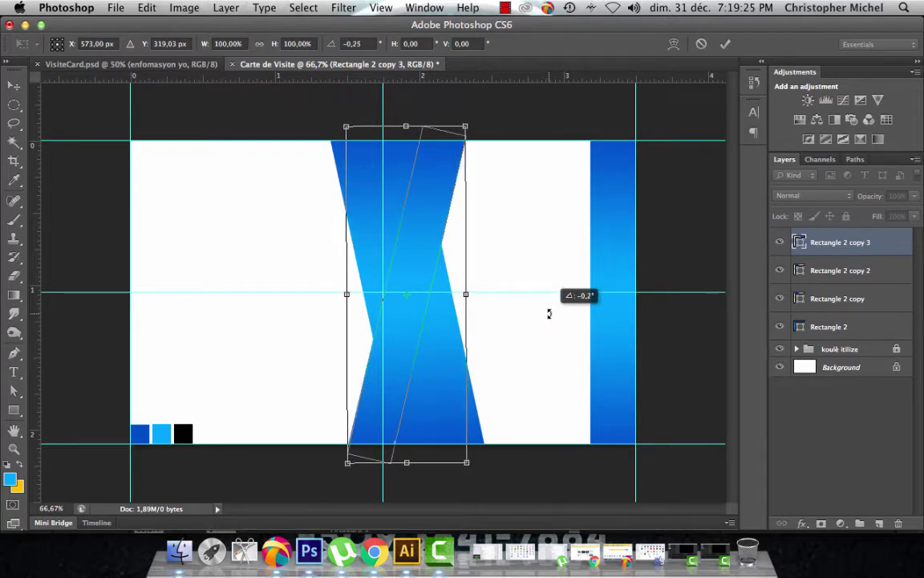
pyautogui.press('Return')
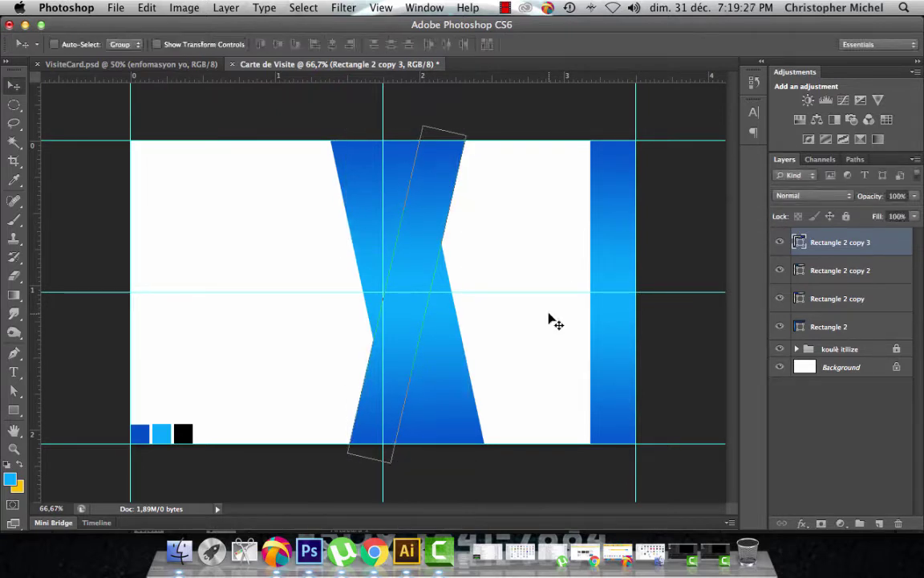
pyautogui.click(800, 300)
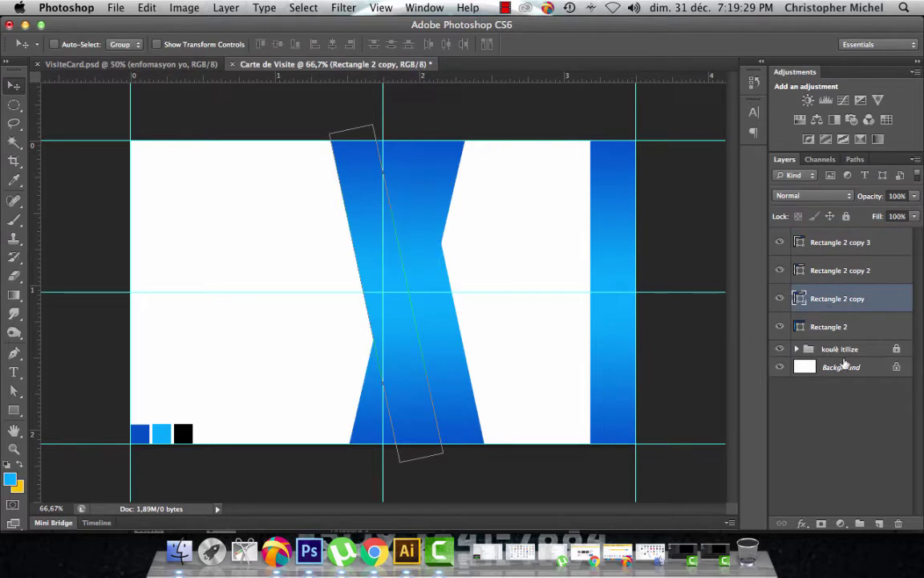
pyautogui.click(836, 348)
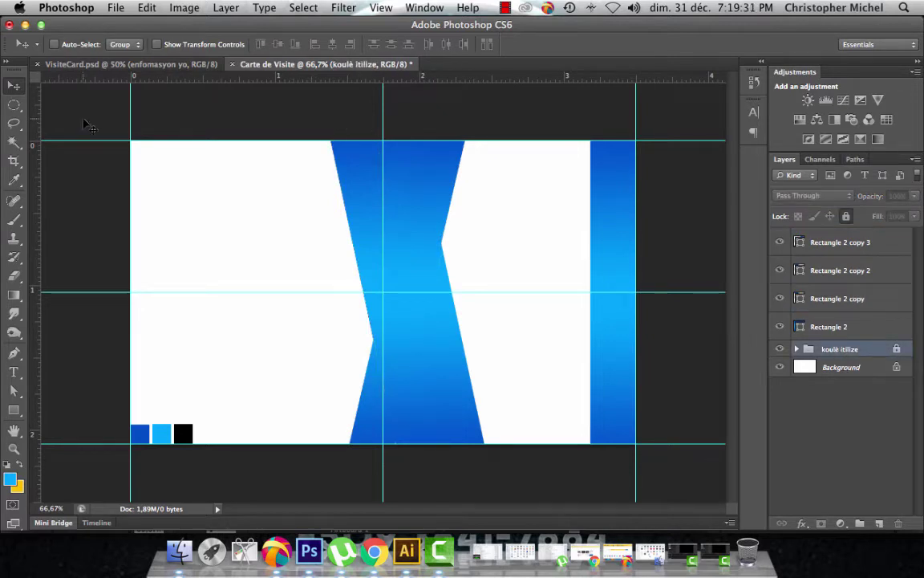
# - Flip between VisiteCard.psd and Carte de Visite to compare the stripes
pyautogui.click(153, 64)
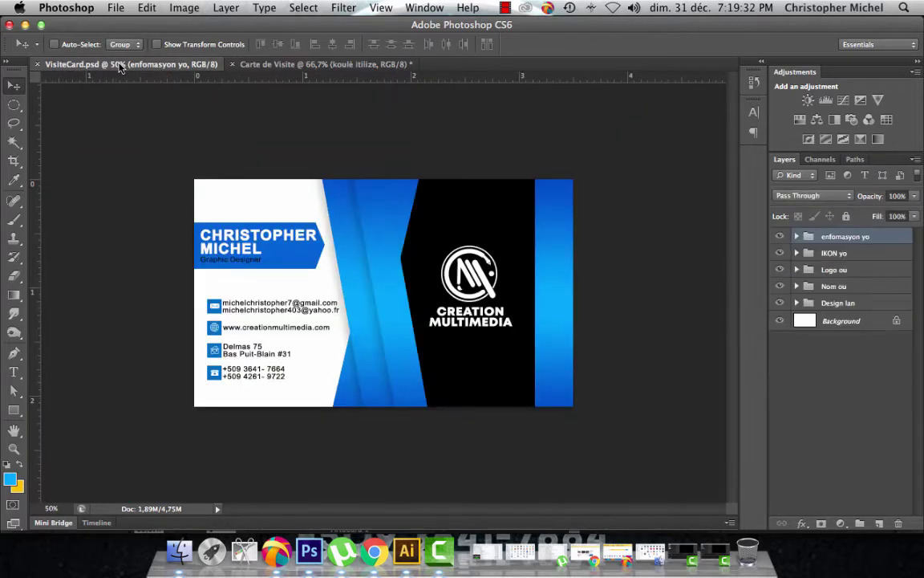
pyautogui.click(329, 66)
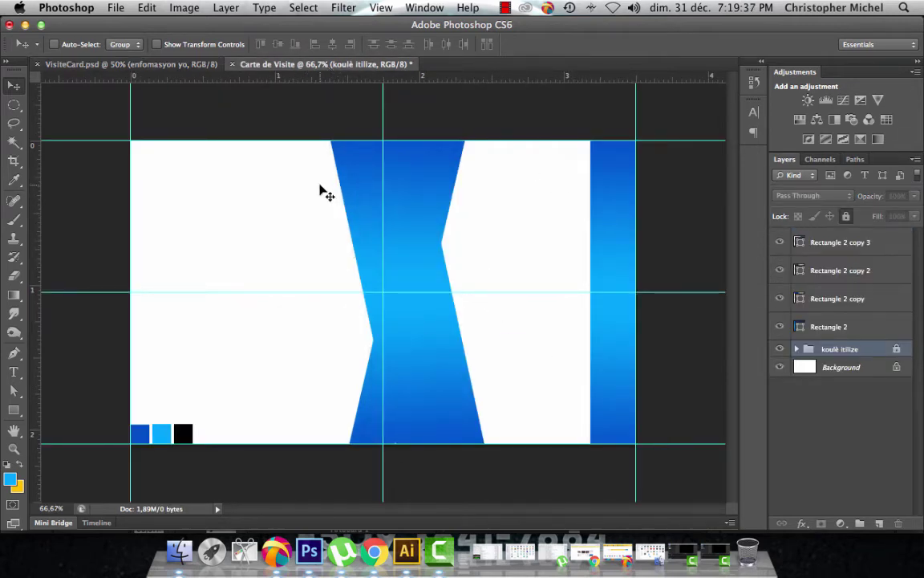
pyautogui.click(183, 63)
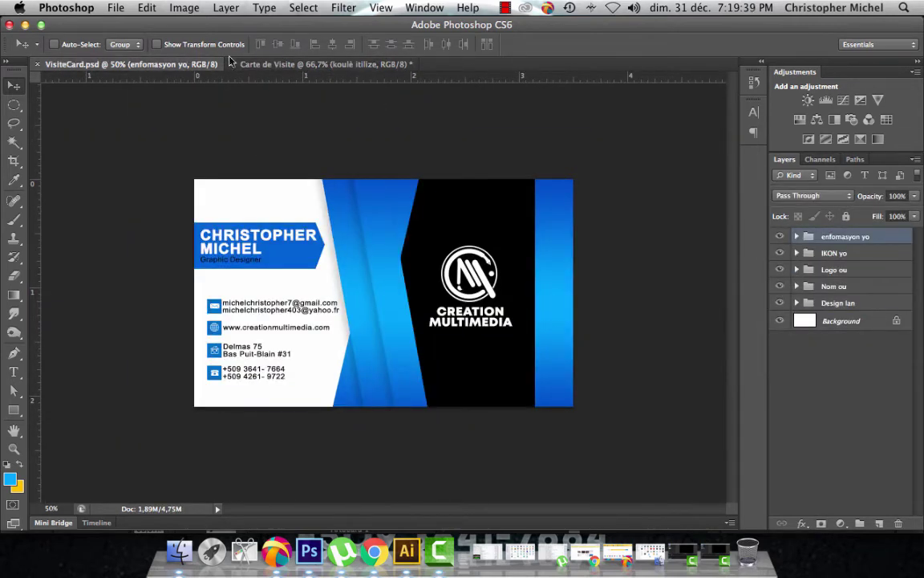
pyautogui.click(293, 65)
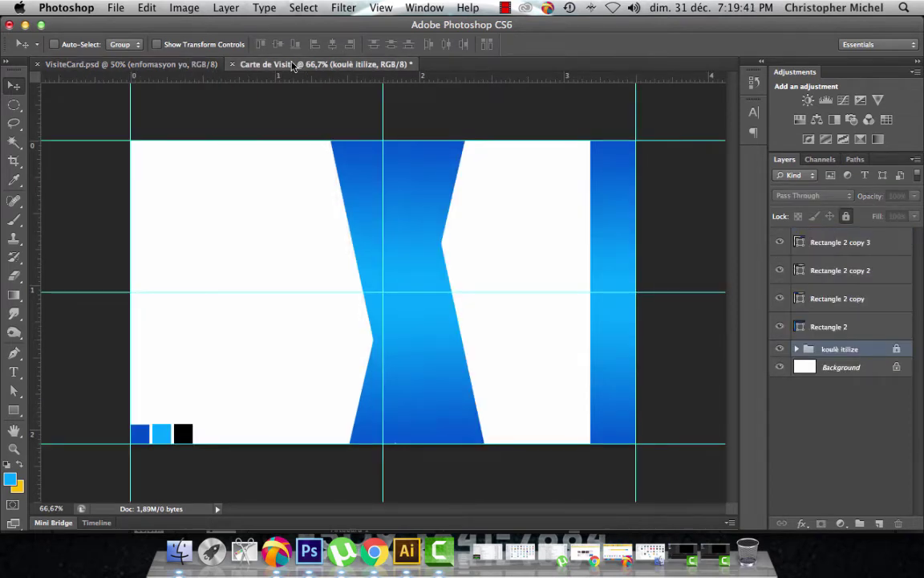
pyautogui.click(172, 63)
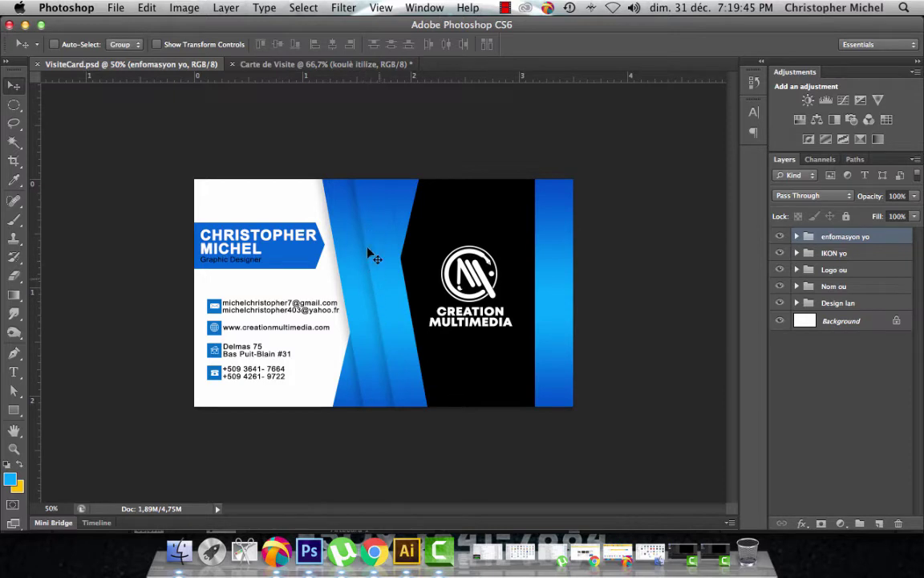
pyautogui.click(301, 64)
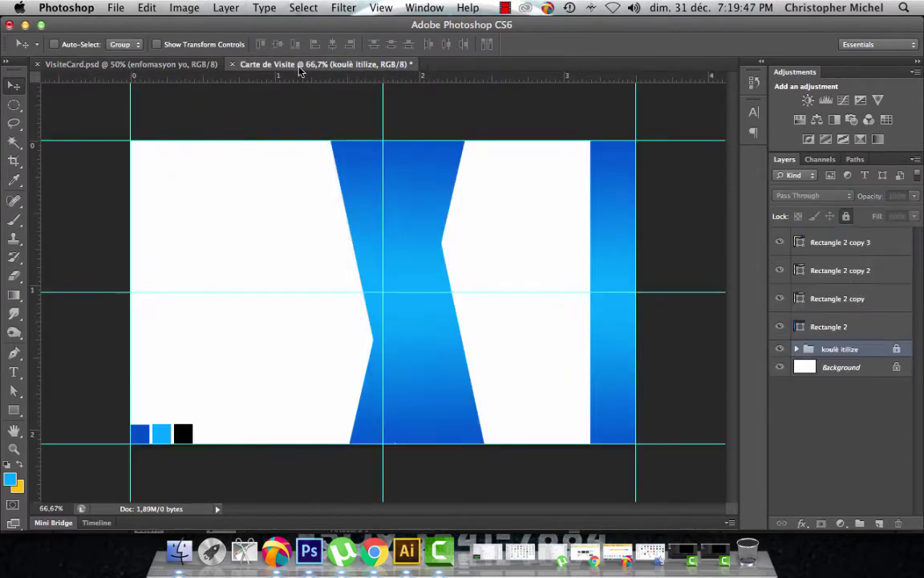
pyautogui.click(191, 65)
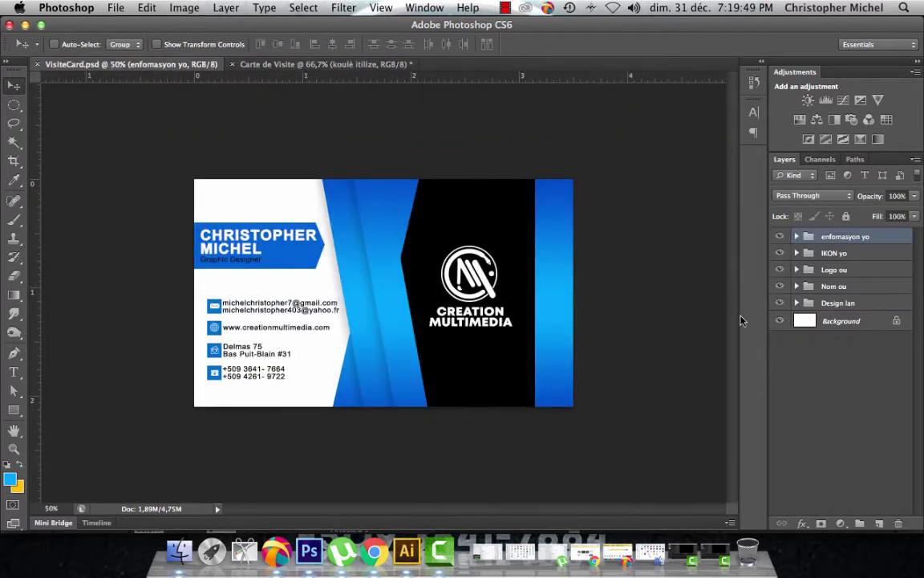
pyautogui.click(321, 64)
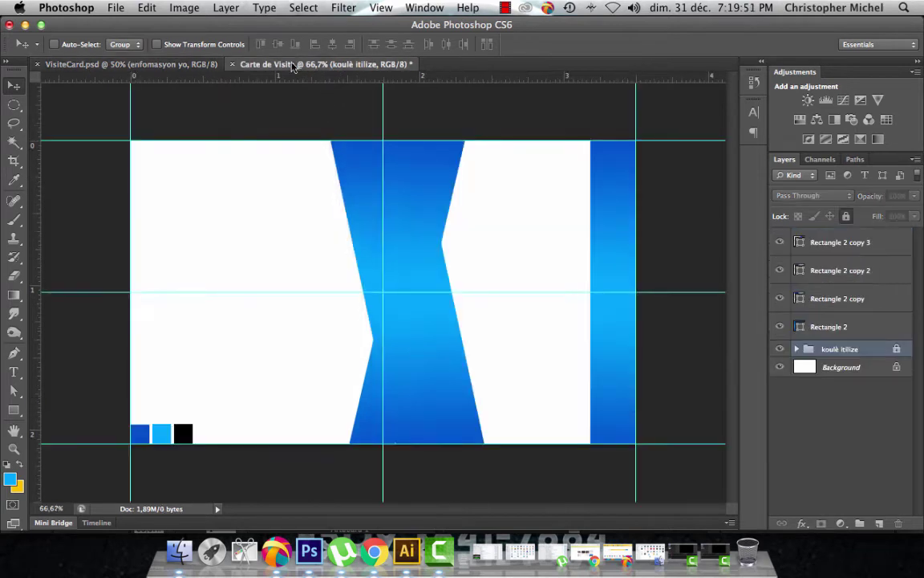
# - Check Rectangle 2 copy 3's strip by toggling visibility and move it below Rectangle 2 copy
pyautogui.click(781, 242)
pyautogui.click(780, 242)
pyautogui.click(781, 242)
pyautogui.click(781, 242)
pyautogui.moveTo(834, 242); pyautogui.dragTo(836, 311)
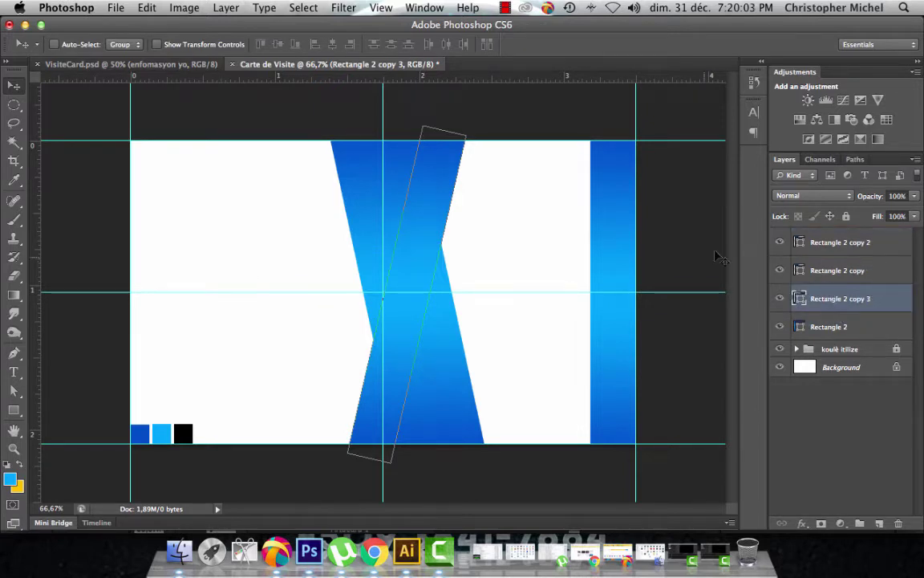
pyautogui.click(779, 271)
pyautogui.click(780, 273)
pyautogui.click(781, 243)
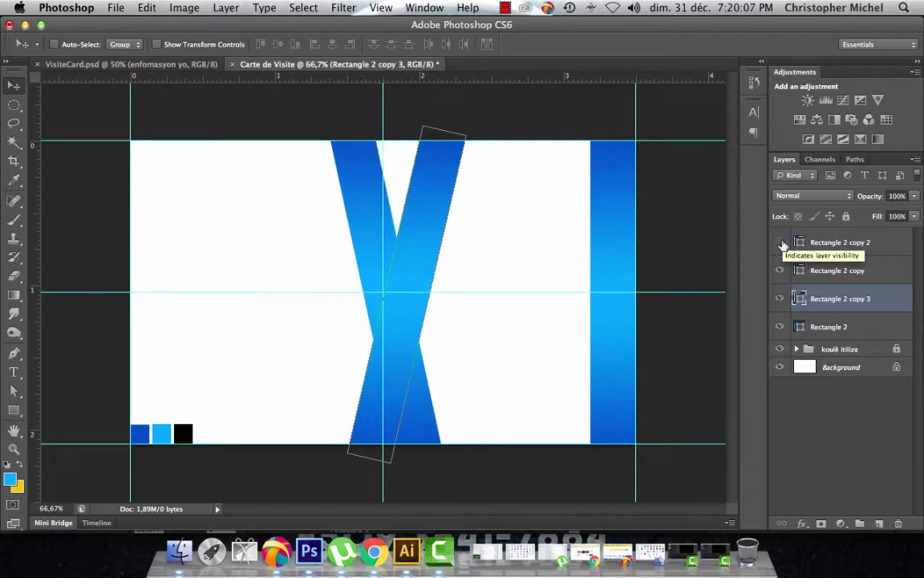
pyautogui.click(781, 243)
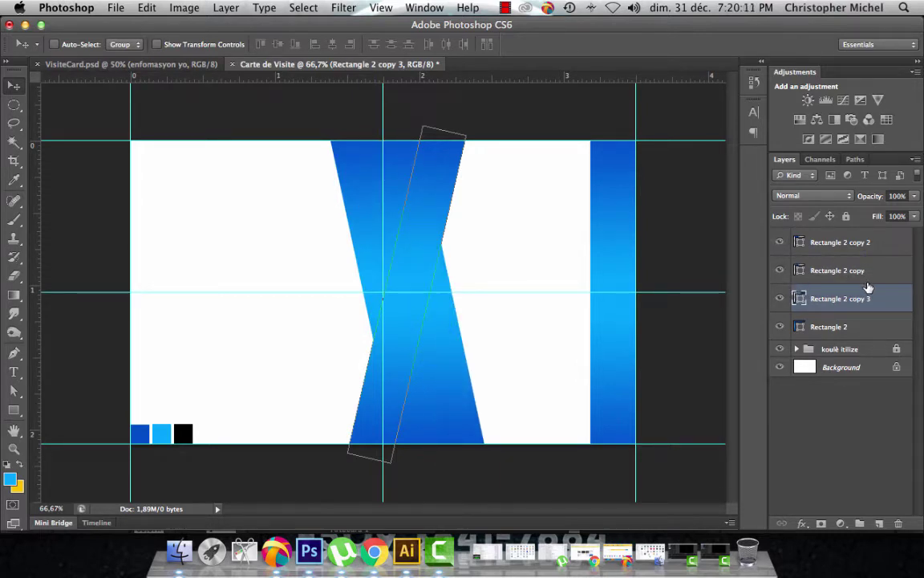
pyautogui.click(842, 243)
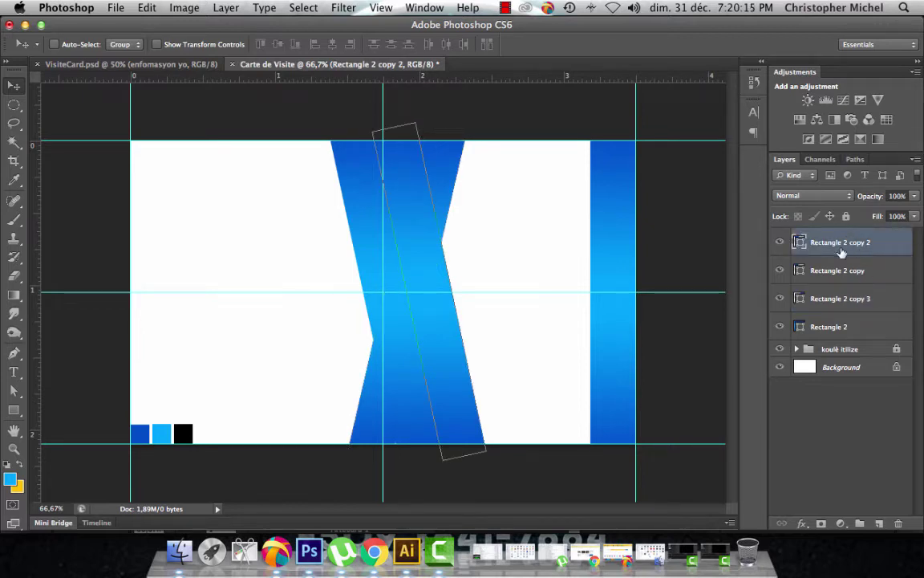
# - Enable a Drop Shadow in Rectangle 2 copy 2's layer style
pyautogui.doubleClick(889, 244)
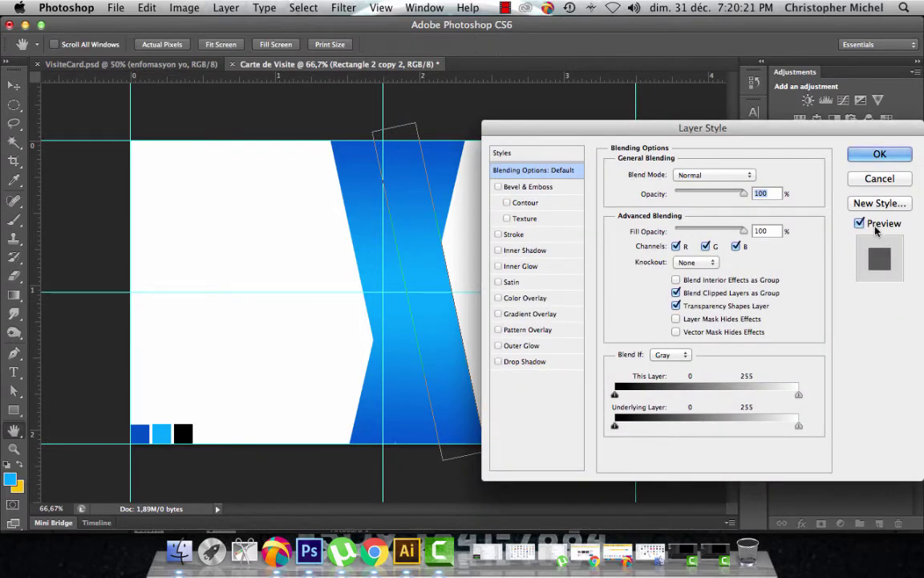
pyautogui.moveTo(733, 133)
pyautogui.mouseDown()
pyautogui.moveTo(736, 113)
pyautogui.moveTo(689, 114)
pyautogui.mouseUp()
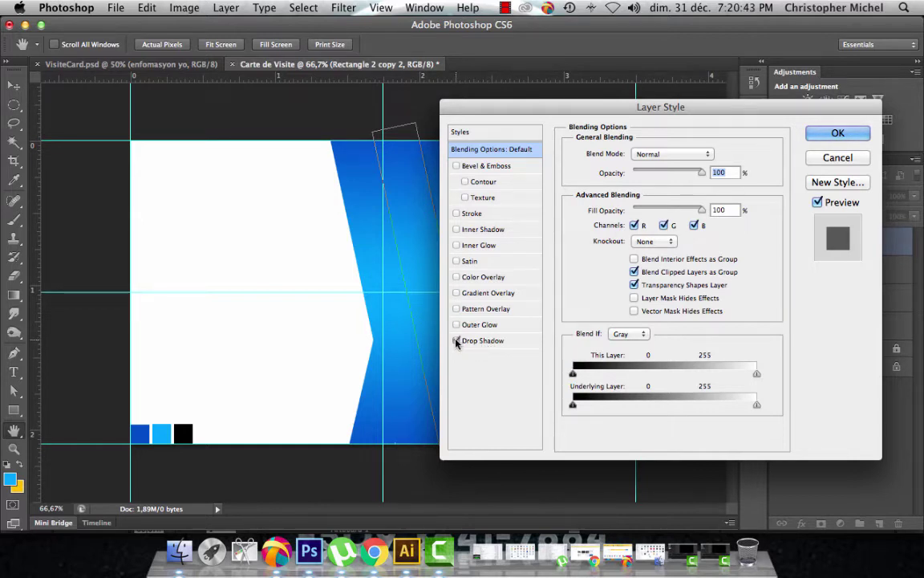
pyautogui.click(456, 341)
pyautogui.click(511, 341)
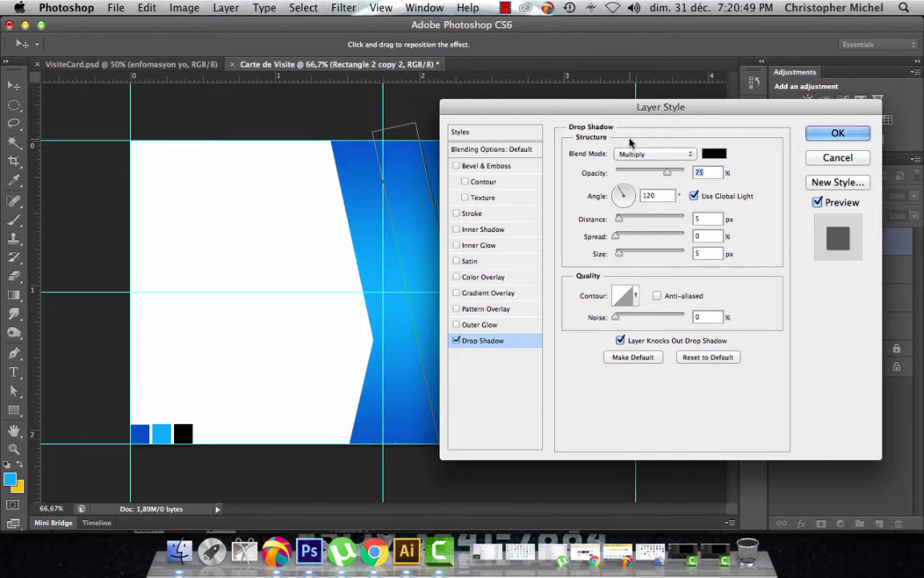
pyautogui.moveTo(573, 116); pyautogui.dragTo(640, 100)
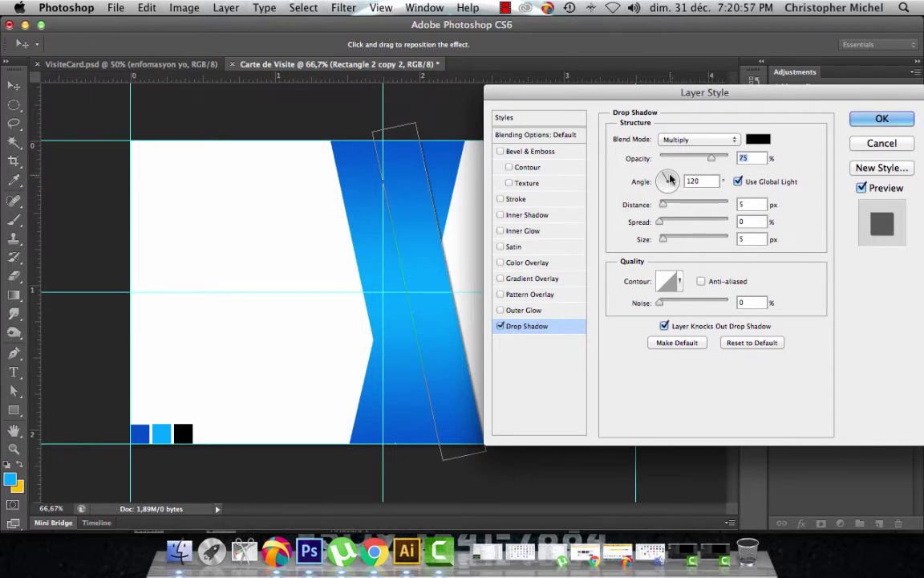
# - Set the drop shadow angle to 30°
pyautogui.click(670, 176)
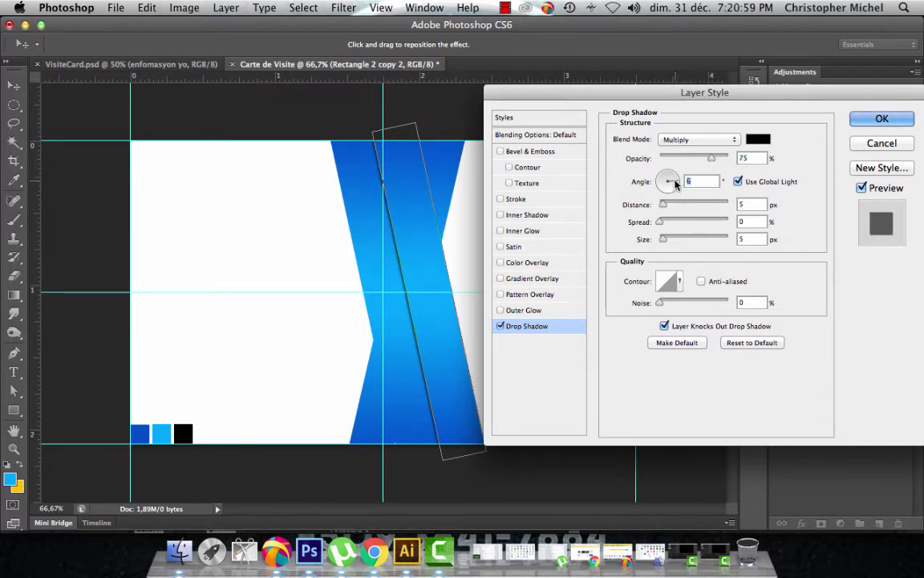
pyautogui.click(679, 184)
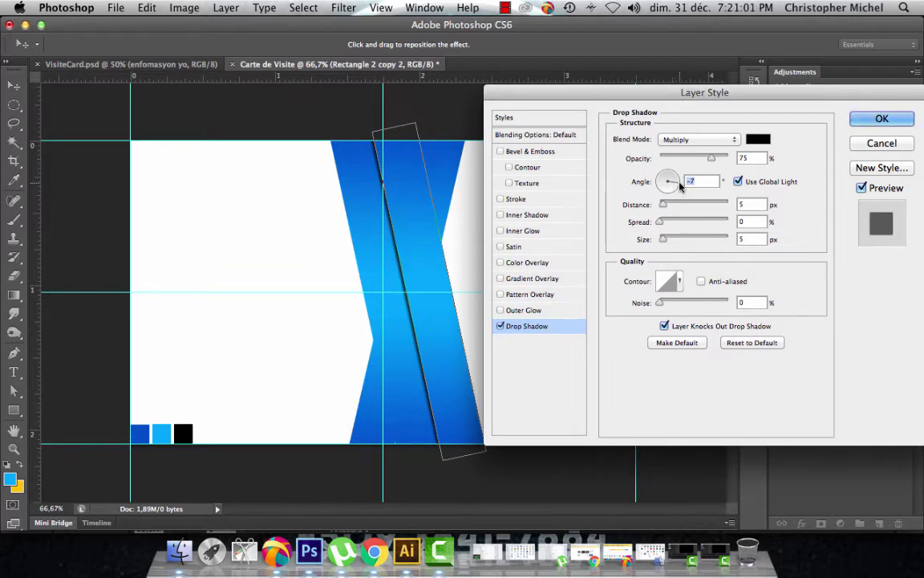
pyautogui.click(659, 181)
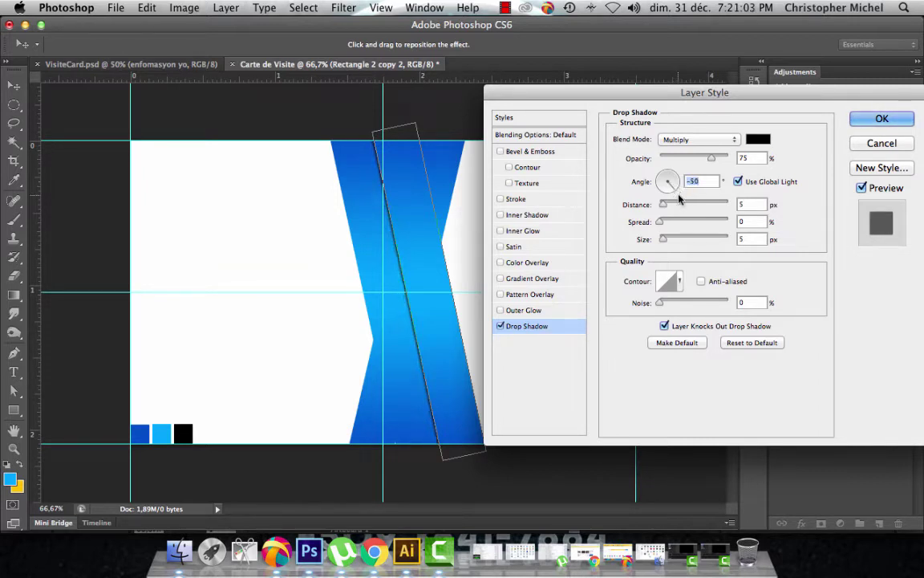
pyautogui.click(667, 174)
pyautogui.click(667, 188)
pyautogui.moveTo(658, 189); pyautogui.dragTo(677, 181)
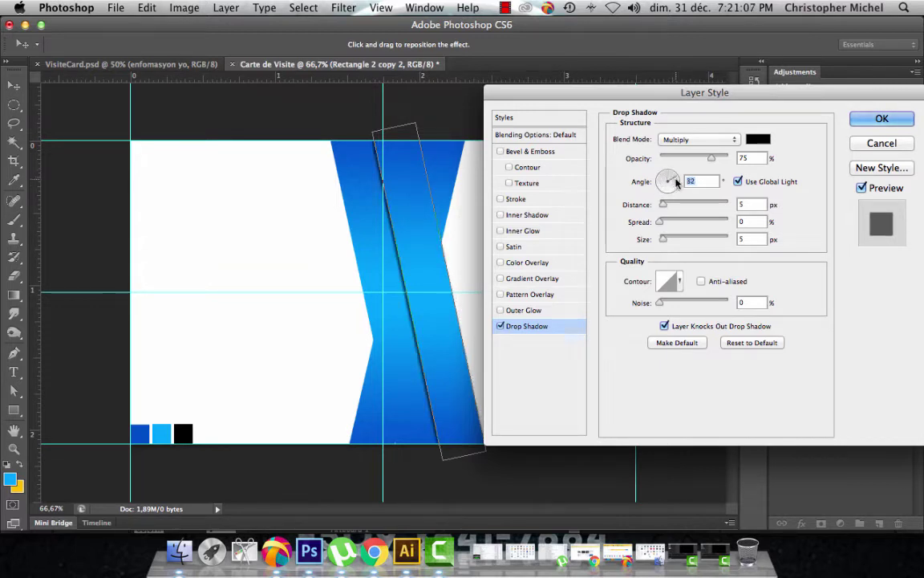
pyautogui.moveTo(676, 183); pyautogui.dragTo(691, 182)
pyautogui.write('30')
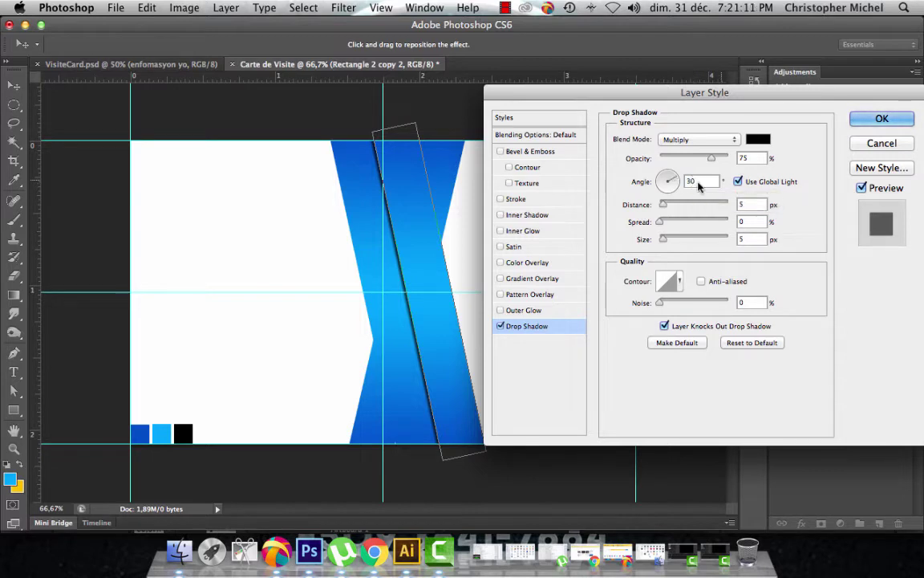
# - Give the shadow size 20 px and opacity 50%, then apply it
pyautogui.moveTo(711, 157); pyautogui.dragTo(697, 157)
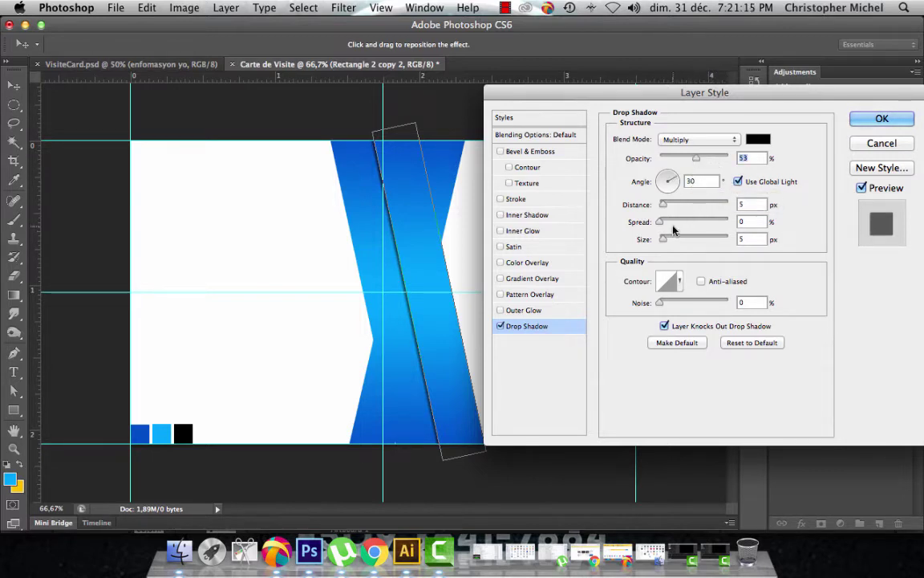
pyautogui.moveTo(663, 238); pyautogui.dragTo(670, 239)
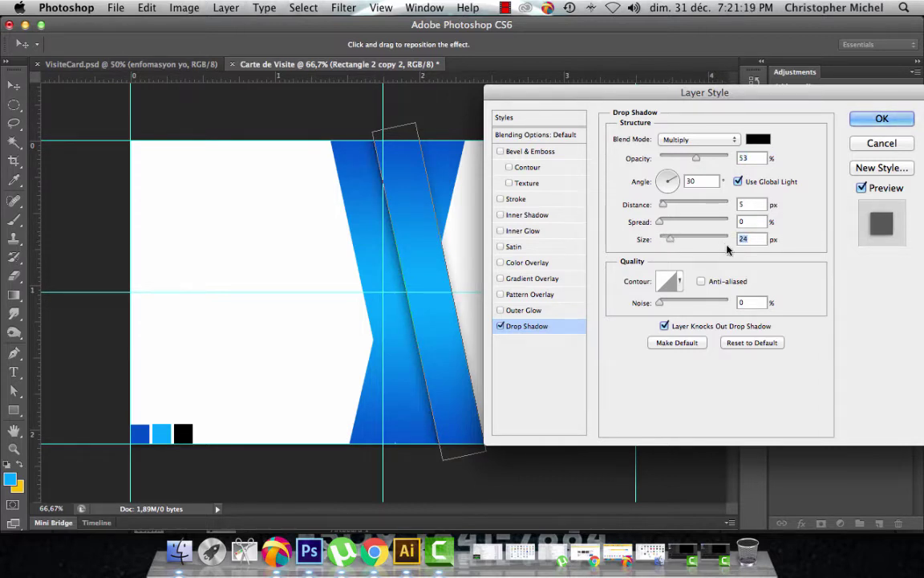
pyautogui.write('20')
pyautogui.doubleClick(748, 158)
pyautogui.write('50')
pyautogui.click(864, 120)
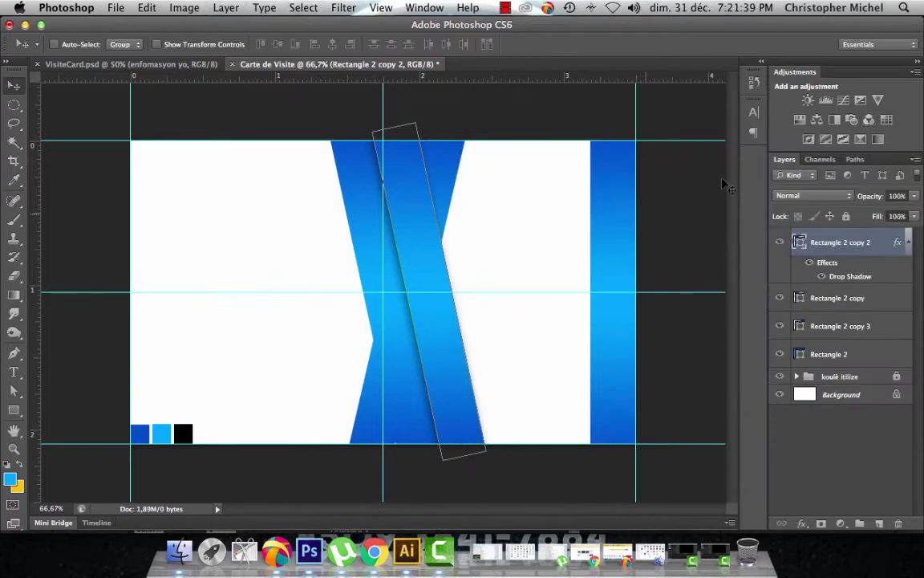
# - Copy the drop shadow layer style from Rectangle 2 copy 2
pyautogui.click(833, 377)
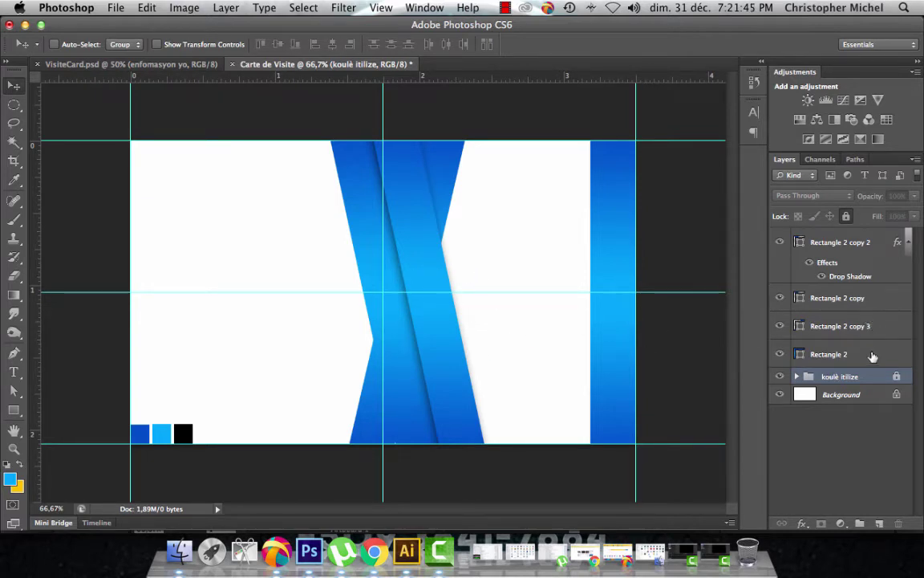
pyautogui.click(907, 241)
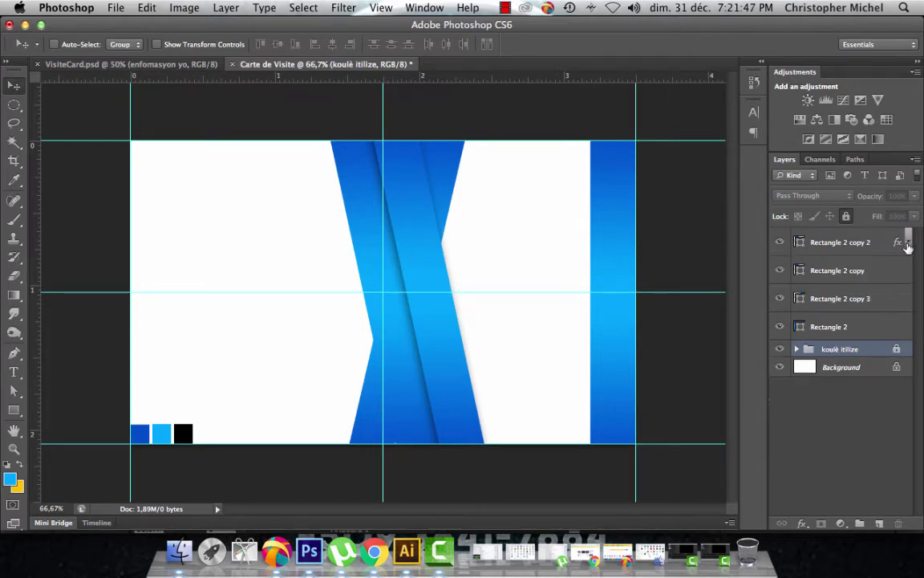
pyautogui.click(887, 242)
pyautogui.rightClick(884, 245)
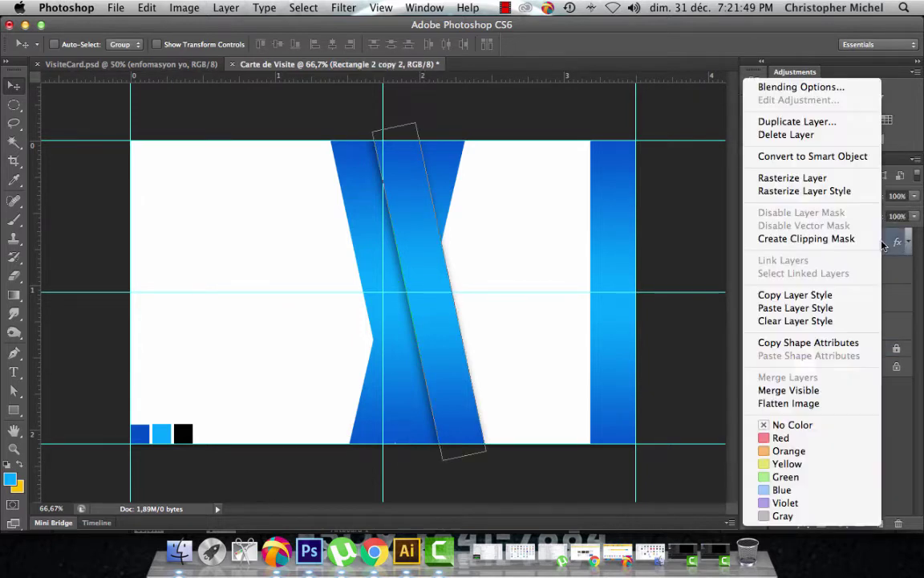
pyautogui.click(837, 301)
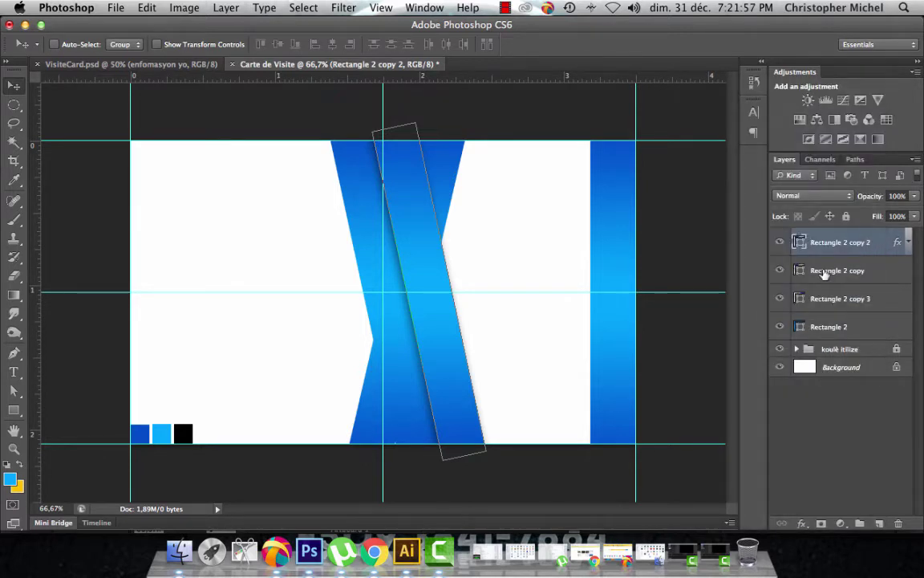
# - Paste the copied drop shadow onto the Rectangle 2 copy layer
pyautogui.click(780, 273)
pyautogui.click(780, 273)
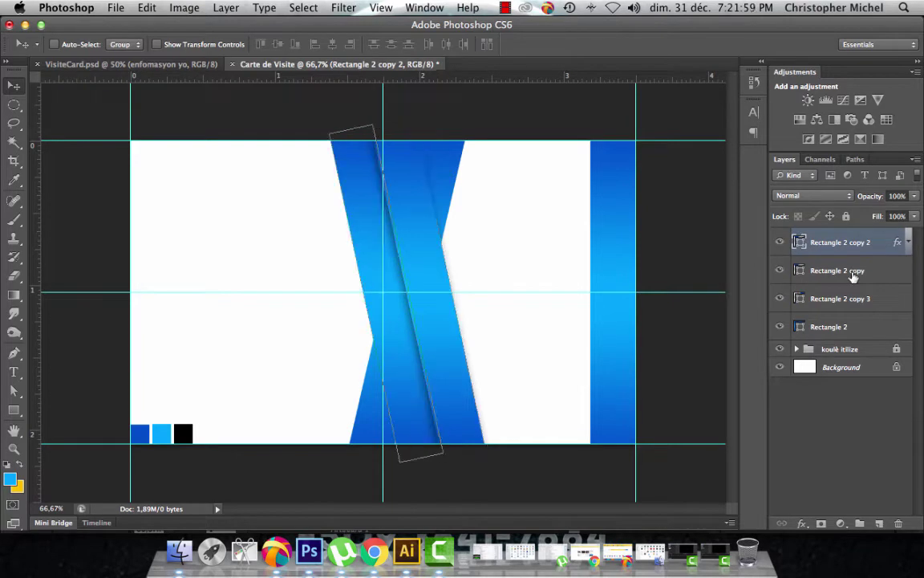
pyautogui.click(878, 274)
pyautogui.rightClick(878, 273)
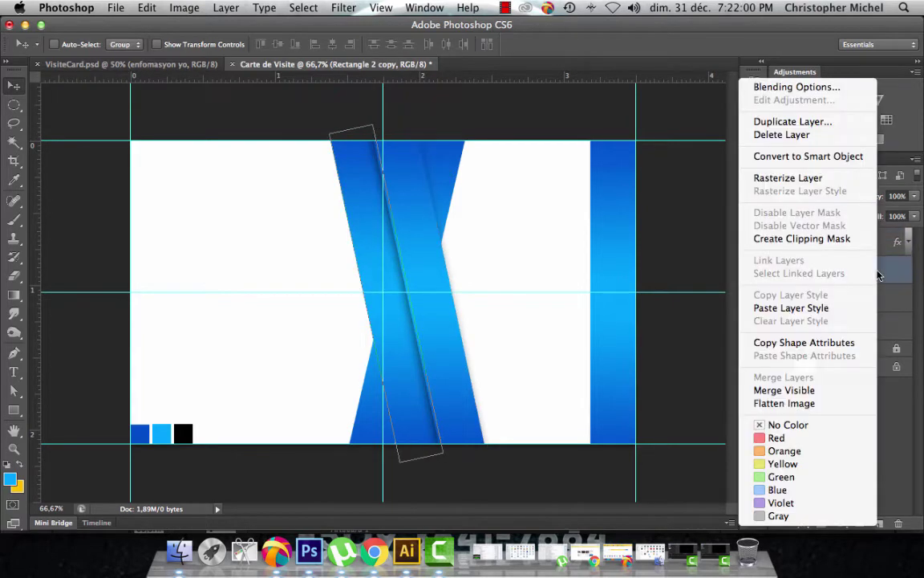
pyautogui.click(794, 308)
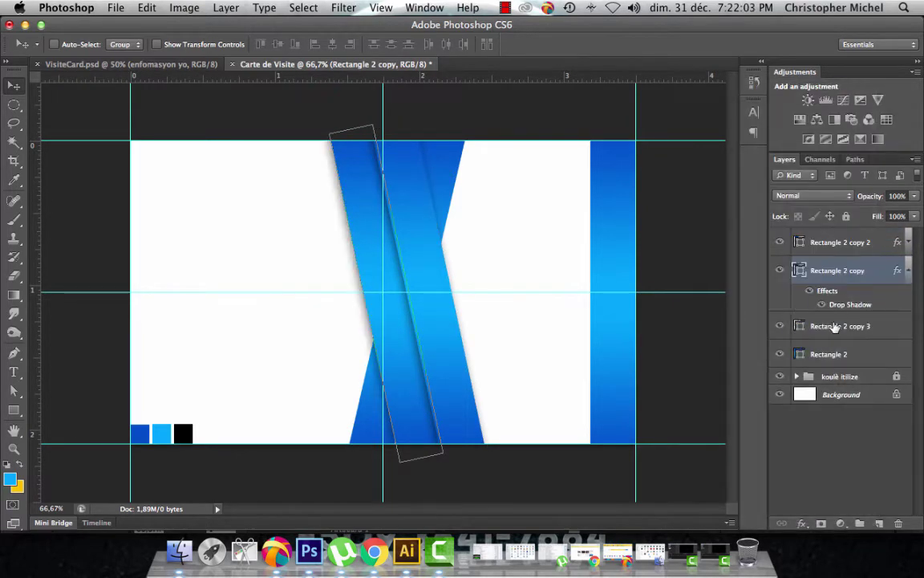
pyautogui.click(857, 382)
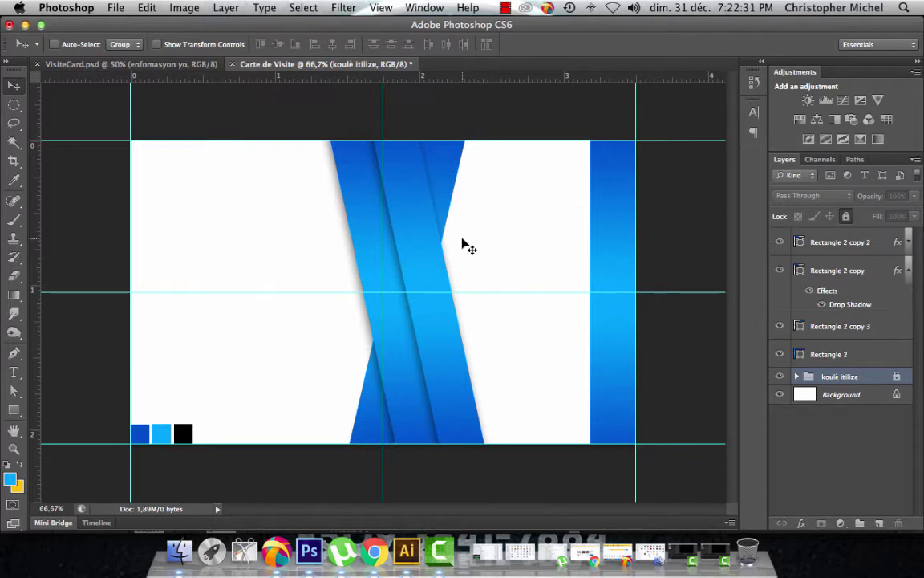
# - Go back to the Carte de Visite document and add a new empty layer
pyautogui.click(185, 69)
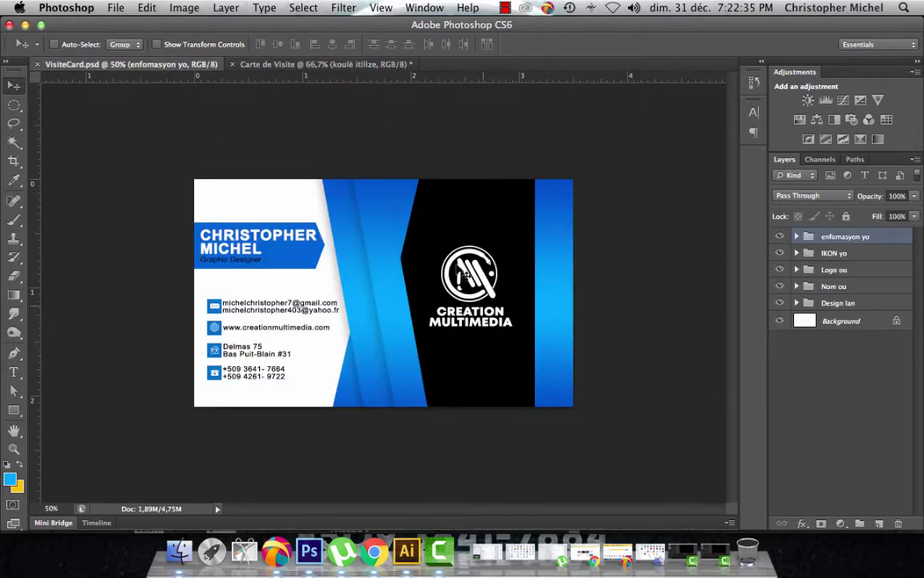
pyautogui.click(267, 64)
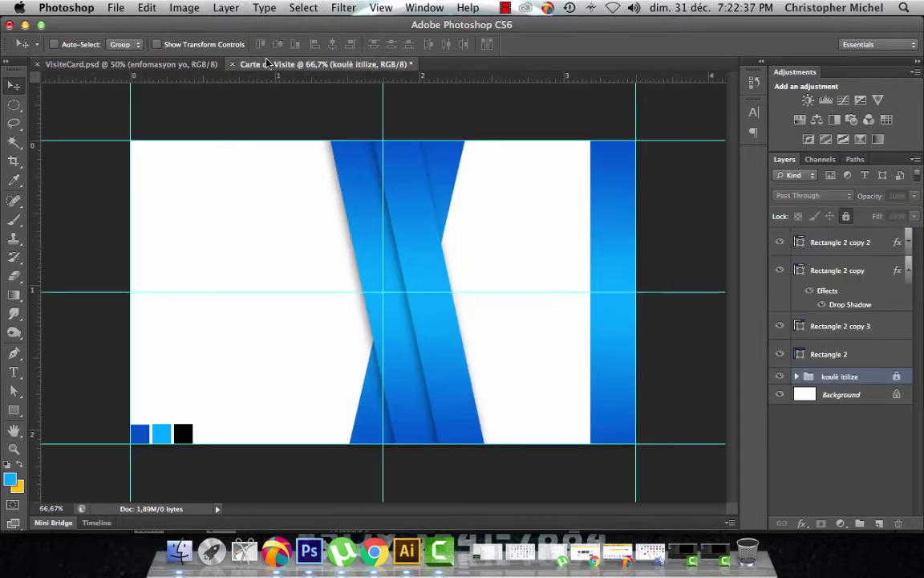
pyautogui.click(909, 272)
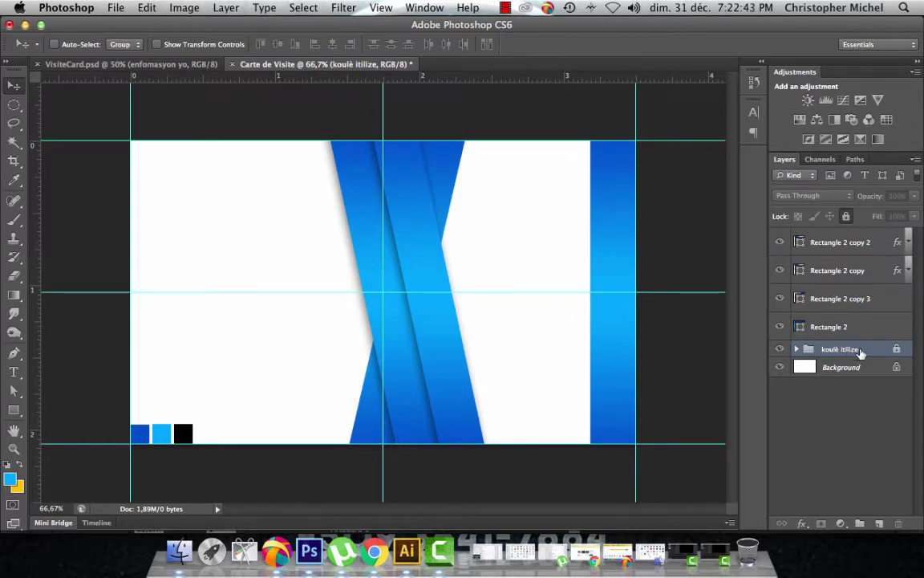
pyautogui.click(881, 525)
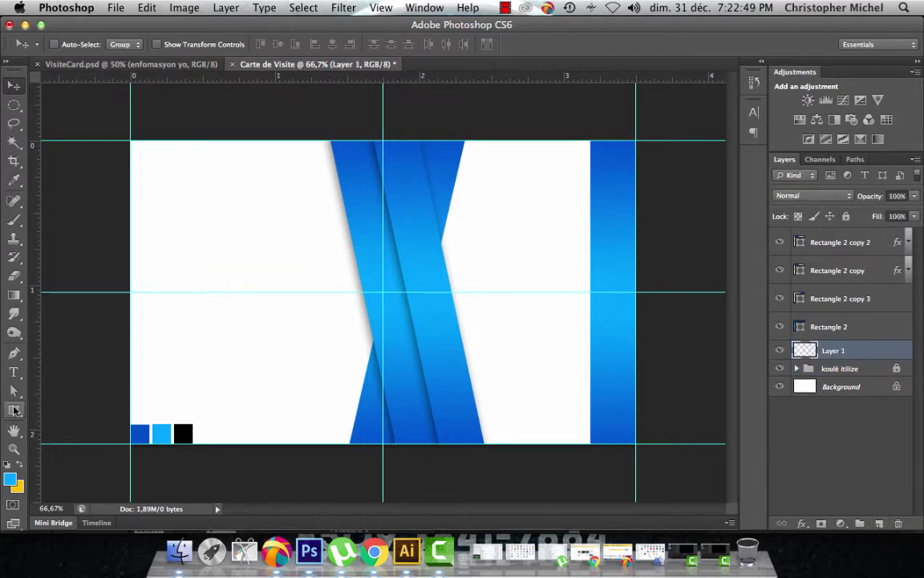
# - Draw a solid black rectangle over the card's right-side area
pyautogui.press('u')
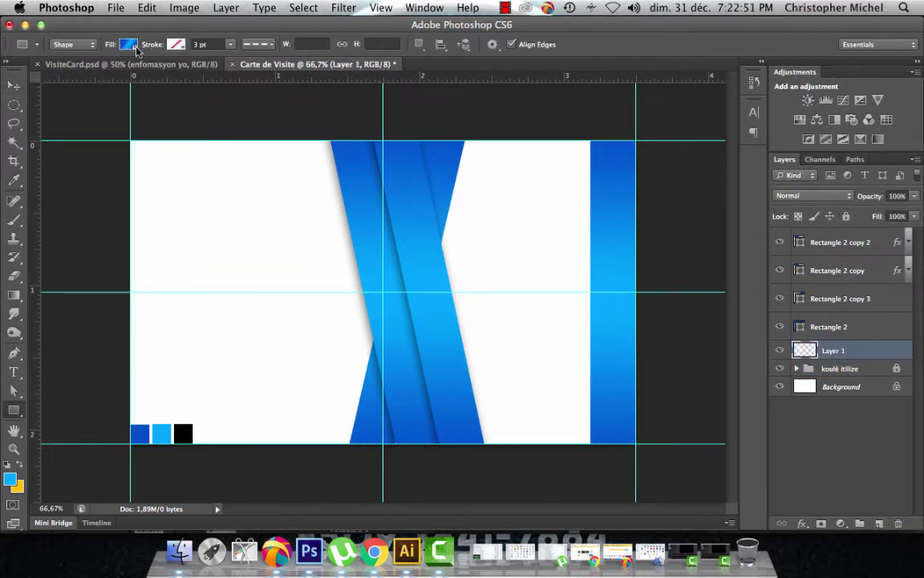
pyautogui.click(128, 44)
pyautogui.click(96, 72)
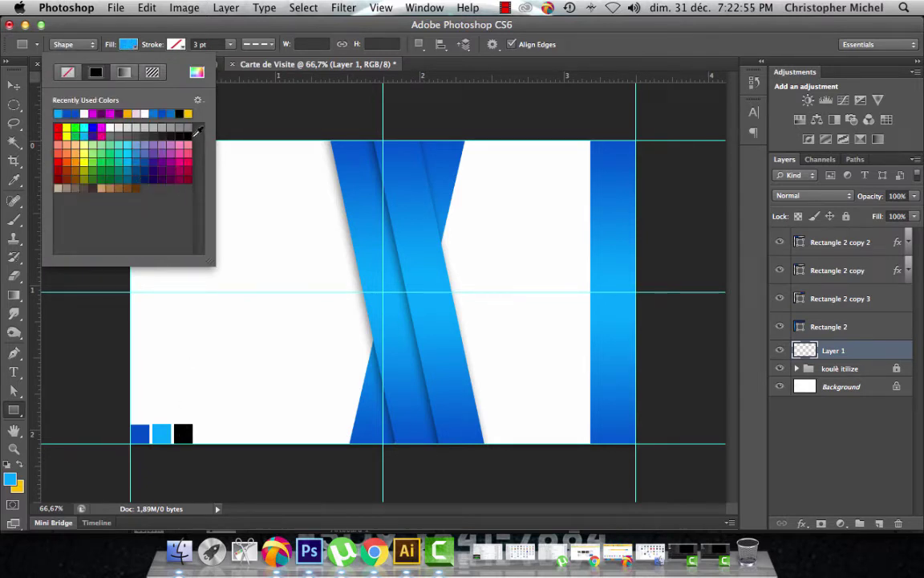
pyautogui.click(187, 134)
pyautogui.press('Return')
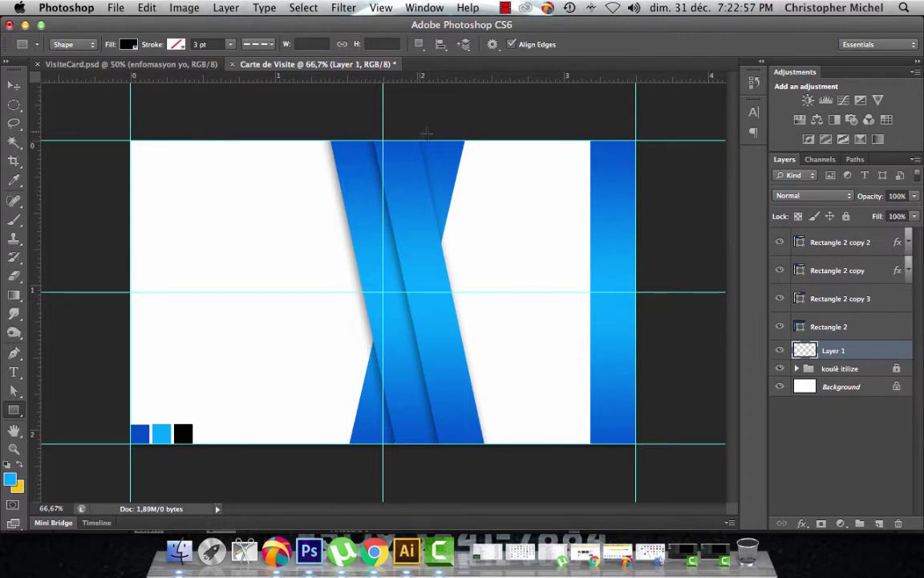
pyautogui.moveTo(398, 126)
pyautogui.mouseDown()
pyautogui.moveTo(440, 323)
pyautogui.moveTo(615, 460)
pyautogui.mouseUp()
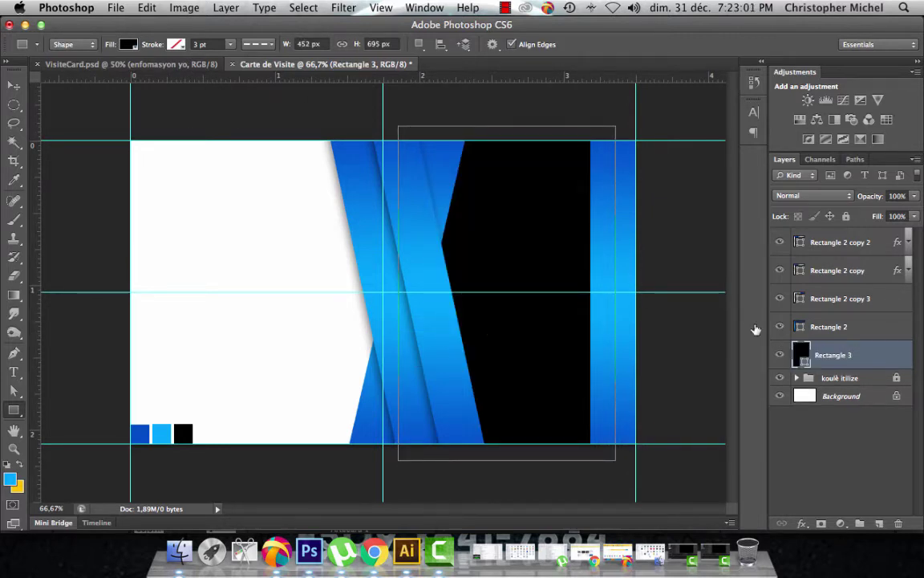
# - Hide the guides with Ctrl+; and reselect the Rectangle 2 copy 3 layer
pyautogui.click(831, 379)
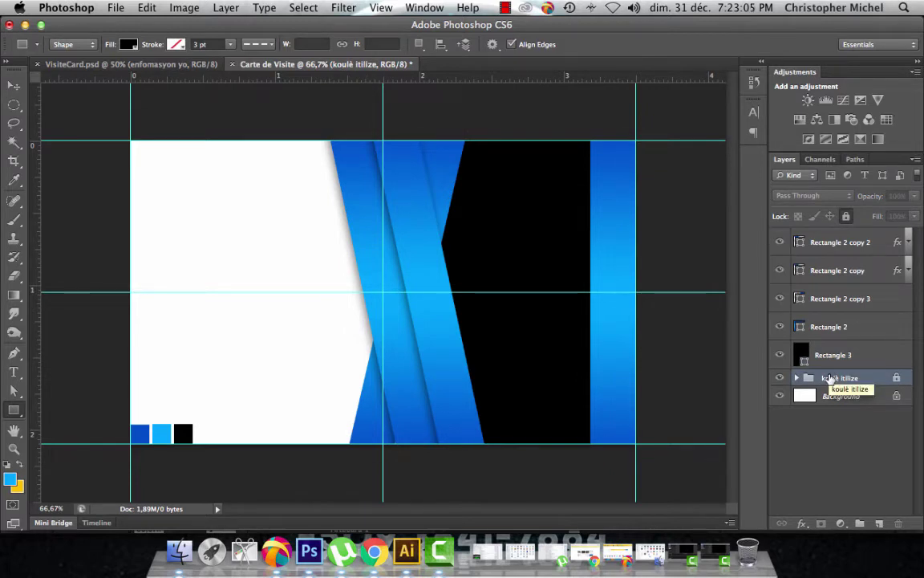
pyautogui.hotkey('ctrl', ';')
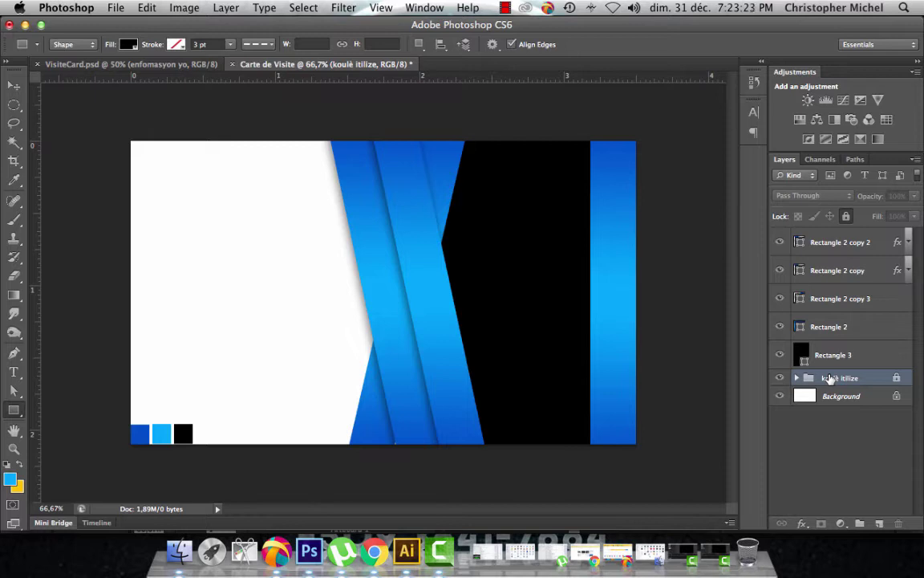
pyautogui.click(811, 300)
pyautogui.press('v')
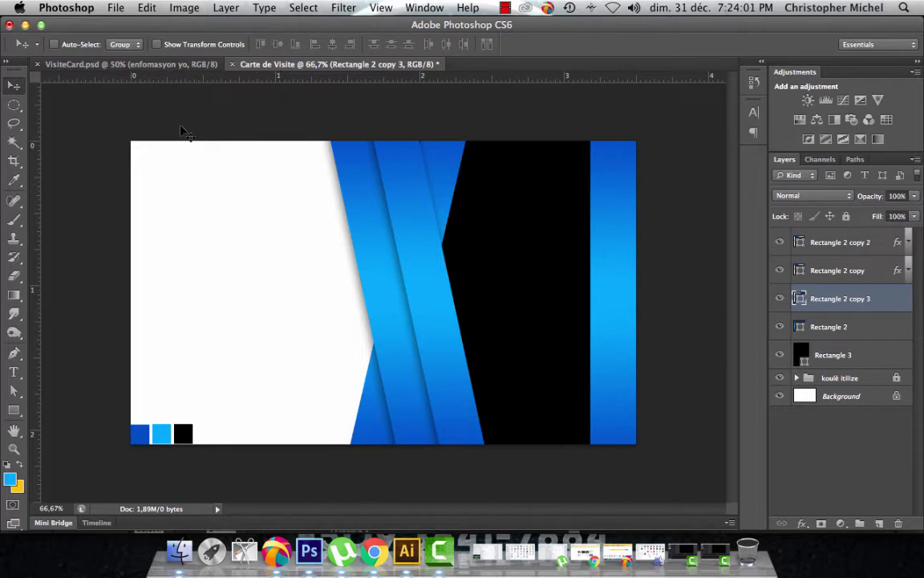
pyautogui.click(118, 65)
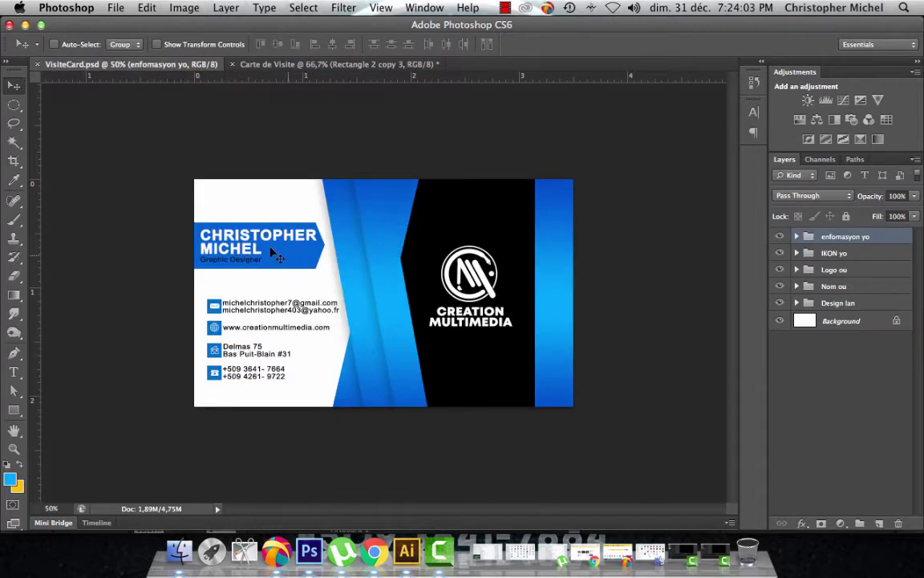
pyautogui.click(297, 64)
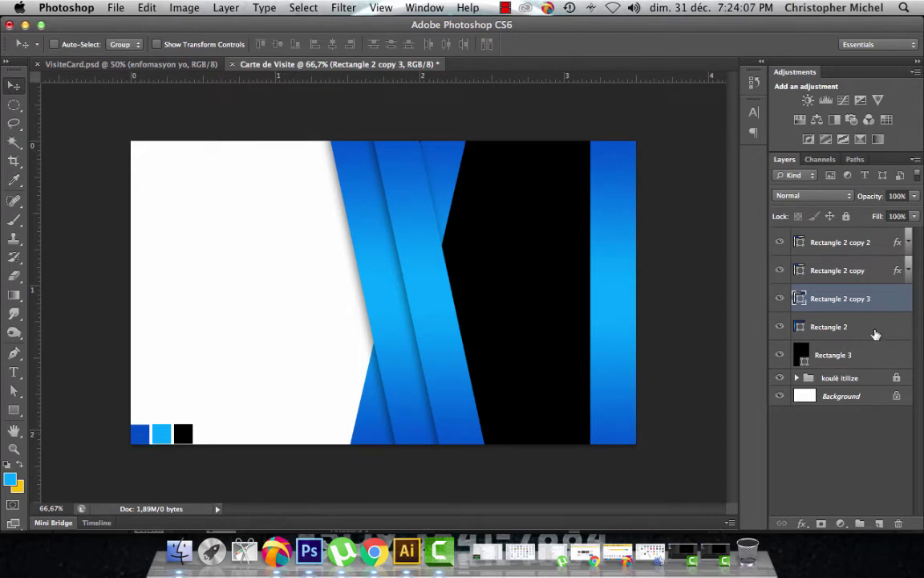
pyautogui.click(864, 355)
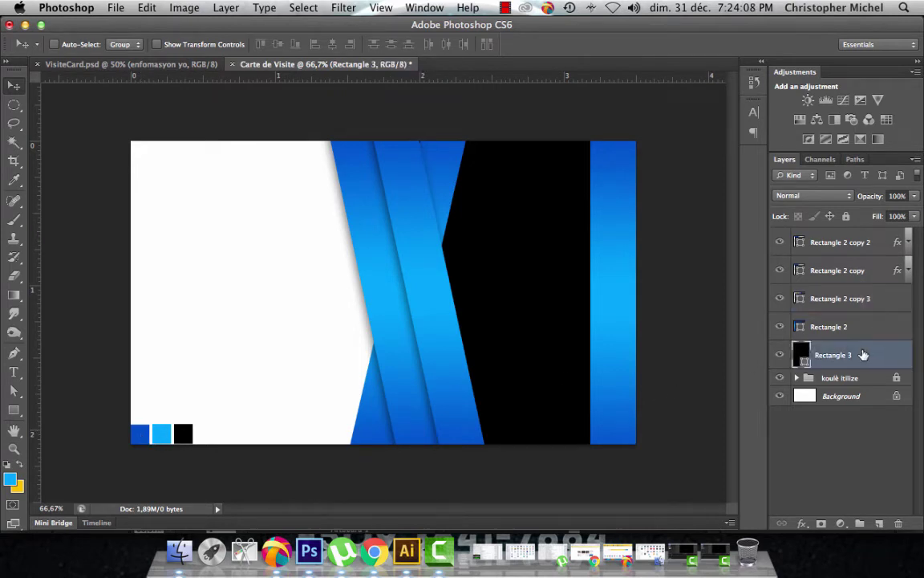
pyautogui.click(850, 242)
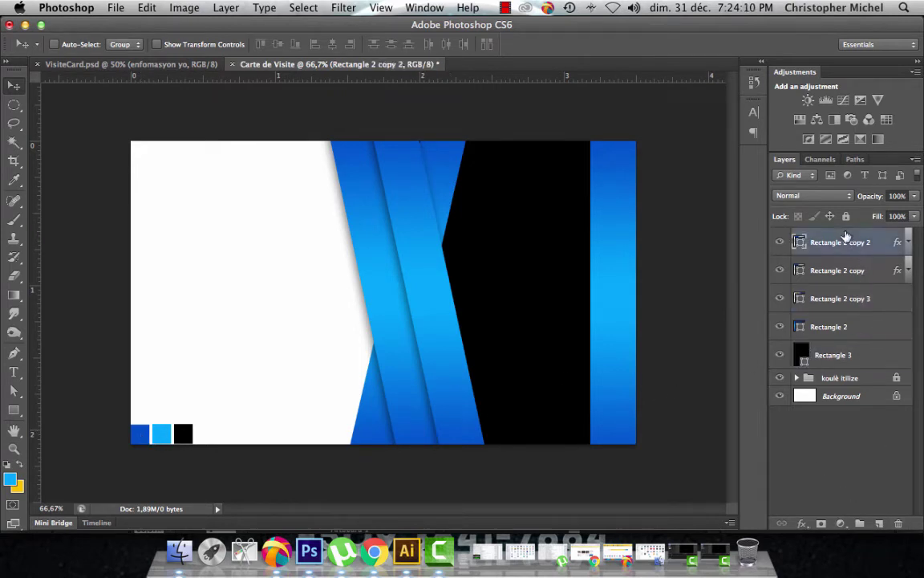
# - On a new layer, set the foreground to dark blue 004ec9 and draw a rectangle across the upper-left
pyautogui.click(880, 523)
pyautogui.click(9, 479)
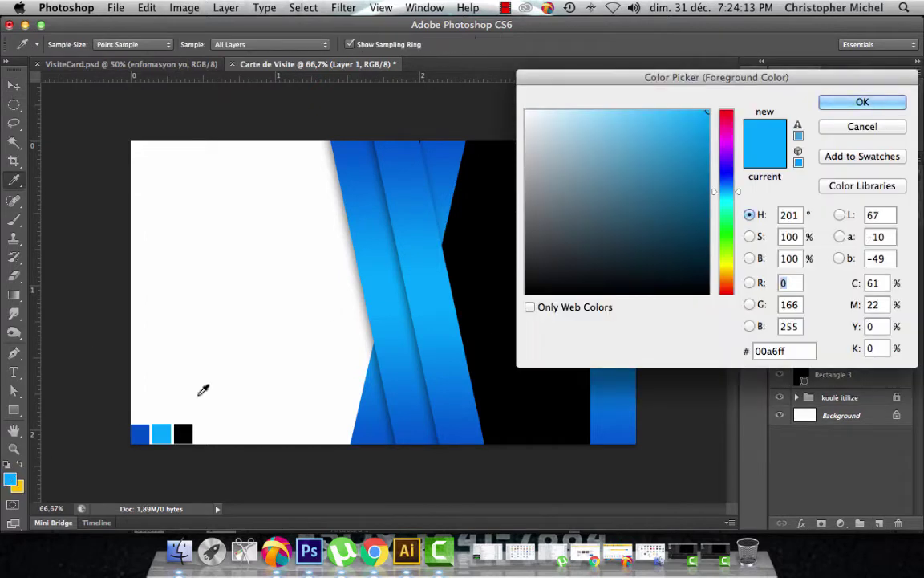
pyautogui.click(140, 434)
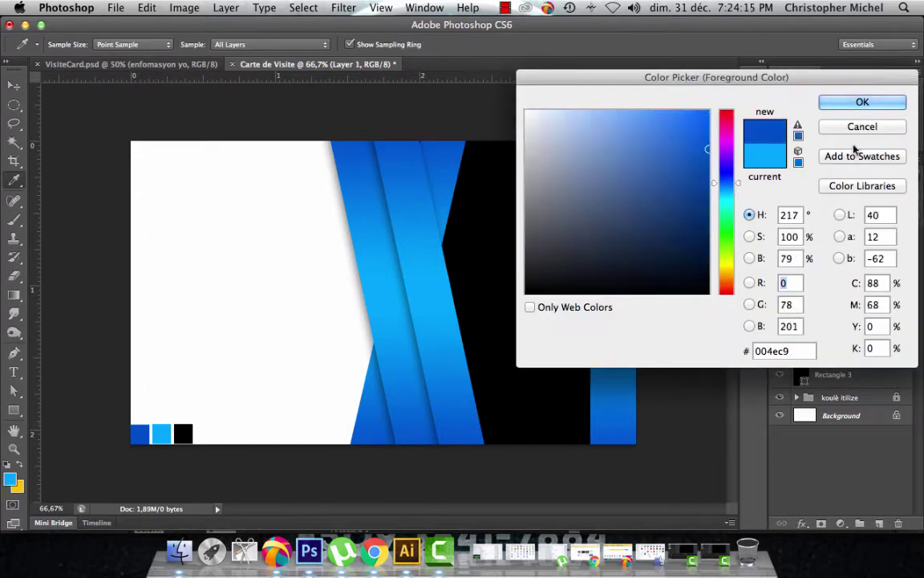
pyautogui.click(859, 103)
pyautogui.press('v')
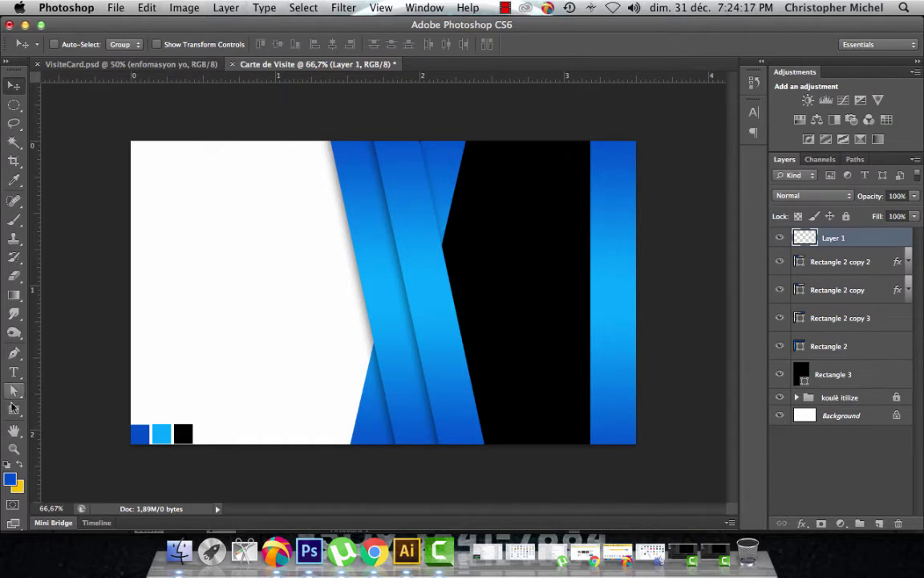
pyautogui.click(13, 409)
pyautogui.moveTo(119, 191)
pyautogui.mouseDown()
pyautogui.moveTo(199, 226)
pyautogui.moveTo(317, 257)
pyautogui.mouseUp()
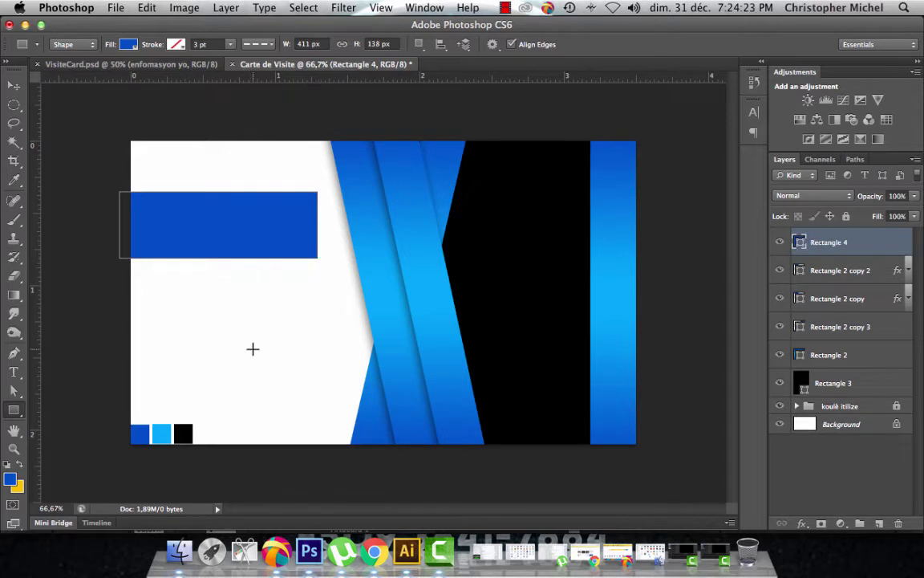
# - Change the rectangle's fill to bright blue #035ce8 and compare it with the VisiteCard reference
pyautogui.click(131, 44)
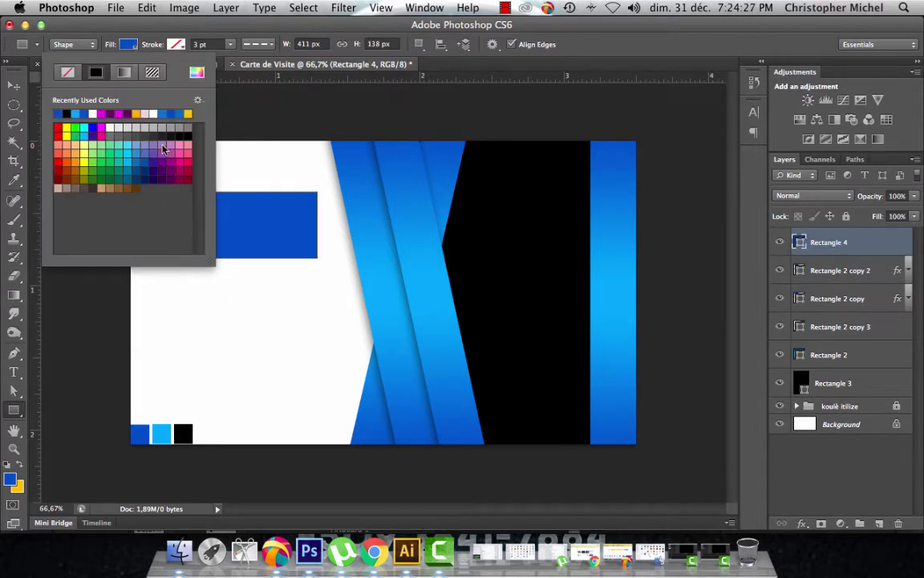
pyautogui.click(197, 72)
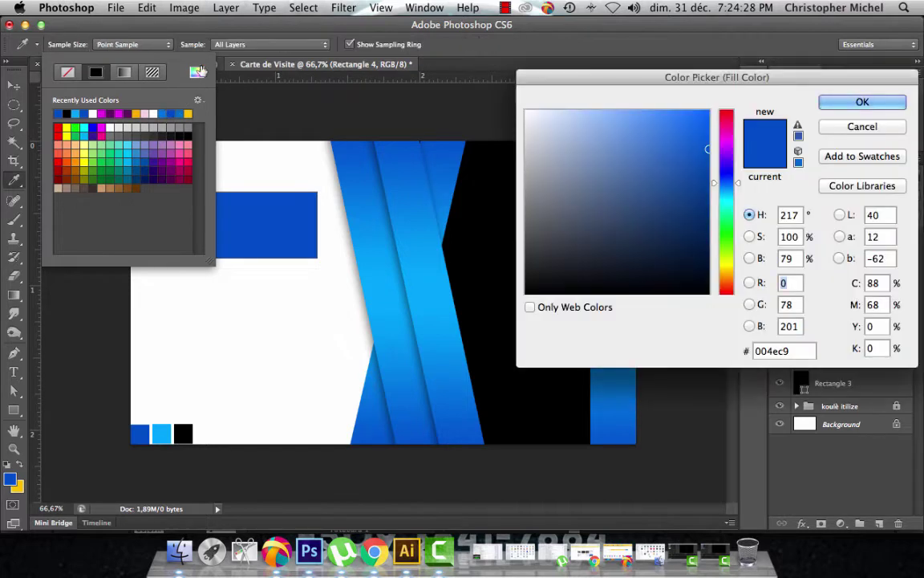
pyautogui.click(706, 126)
pyautogui.click(838, 102)
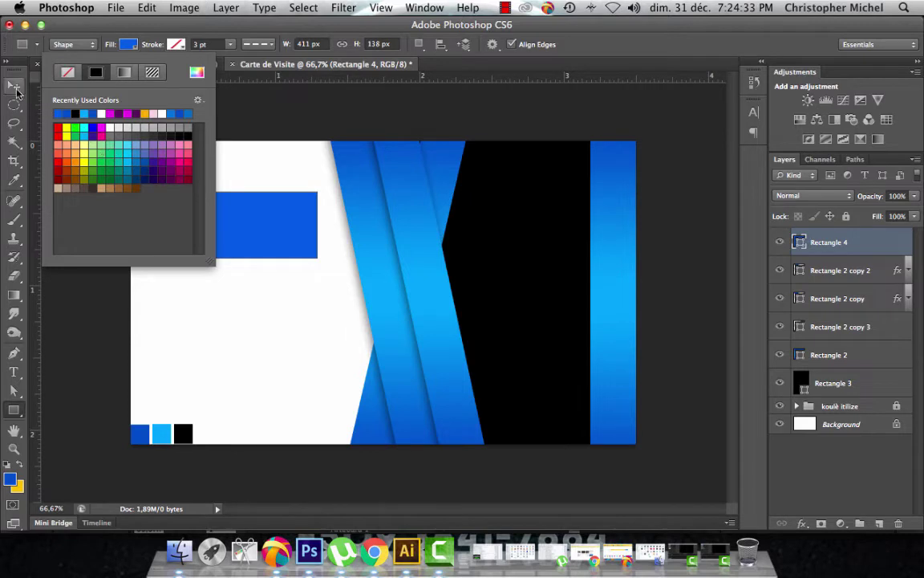
pyautogui.click(195, 72)
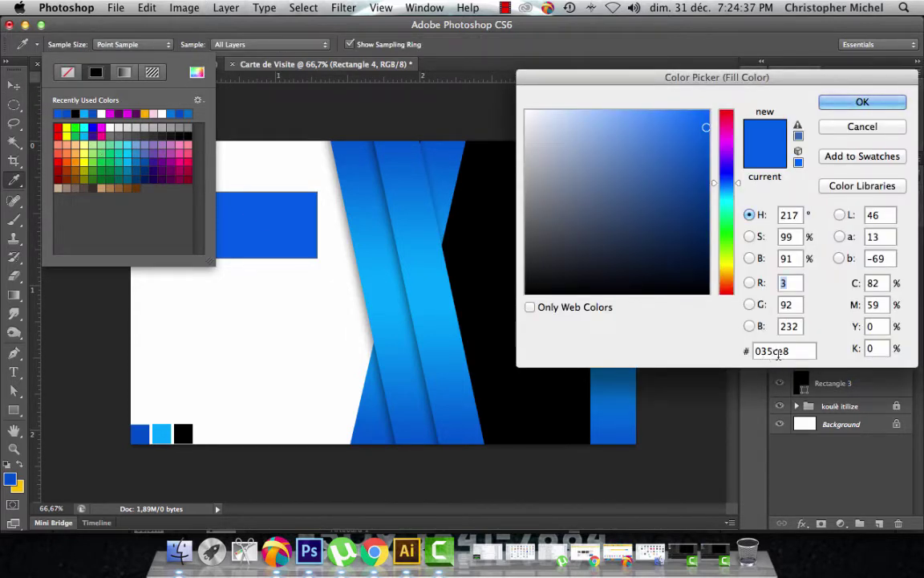
pyautogui.click(862, 102)
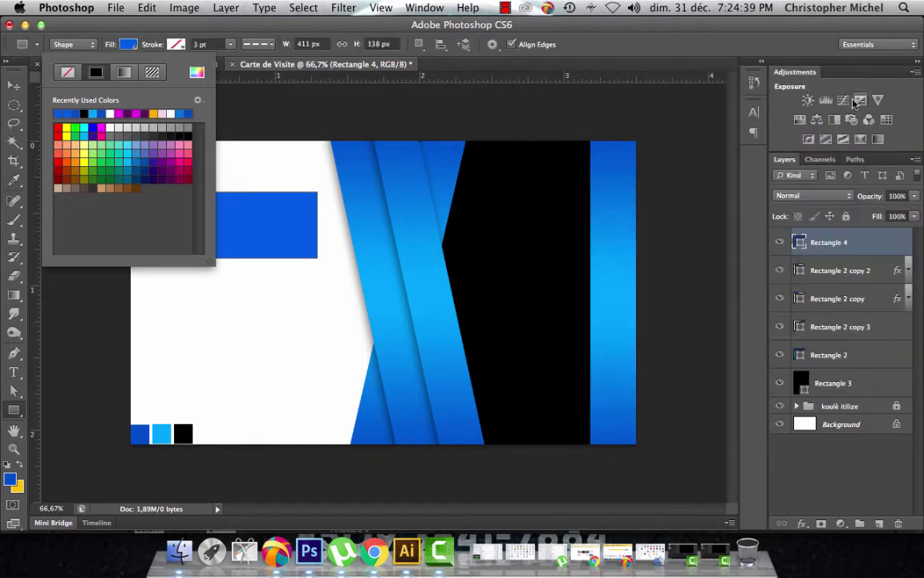
pyautogui.press('v')
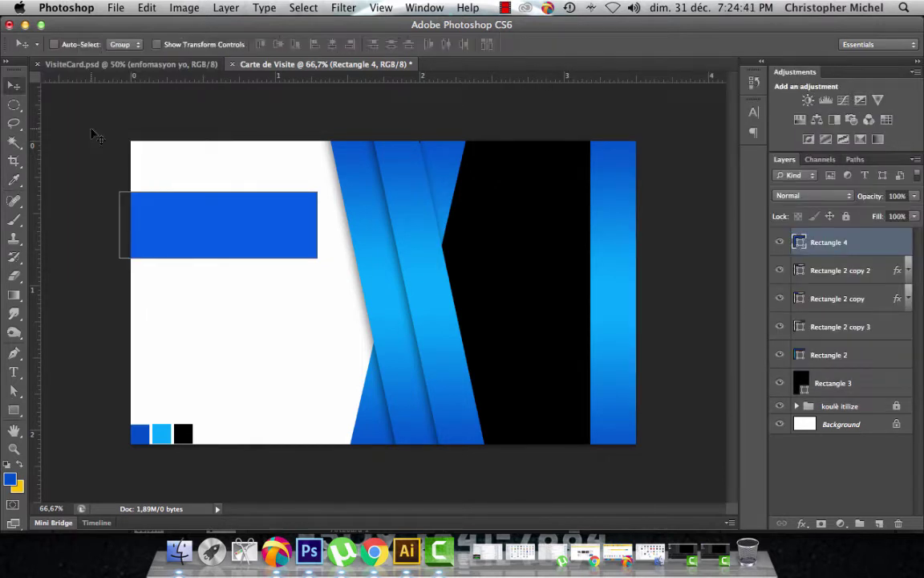
pyautogui.click(121, 65)
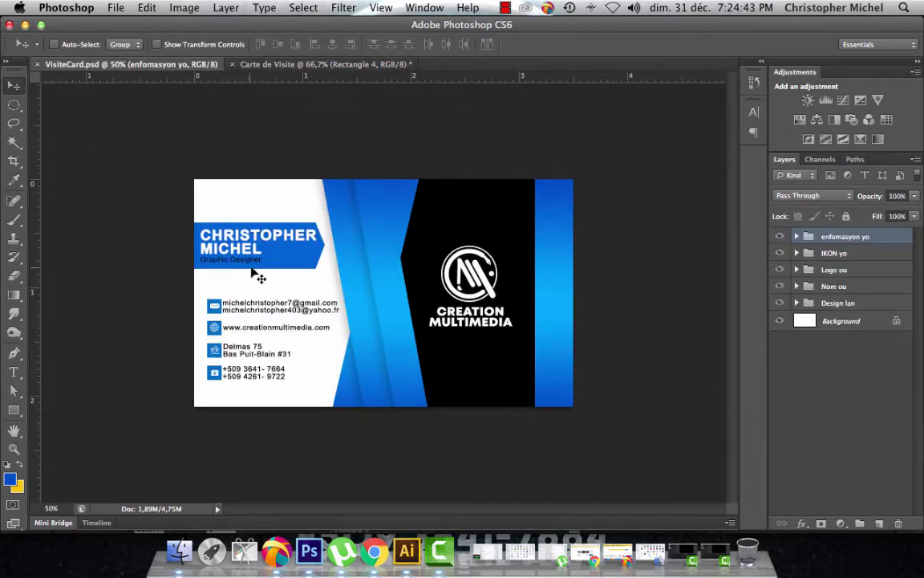
pyautogui.click(273, 65)
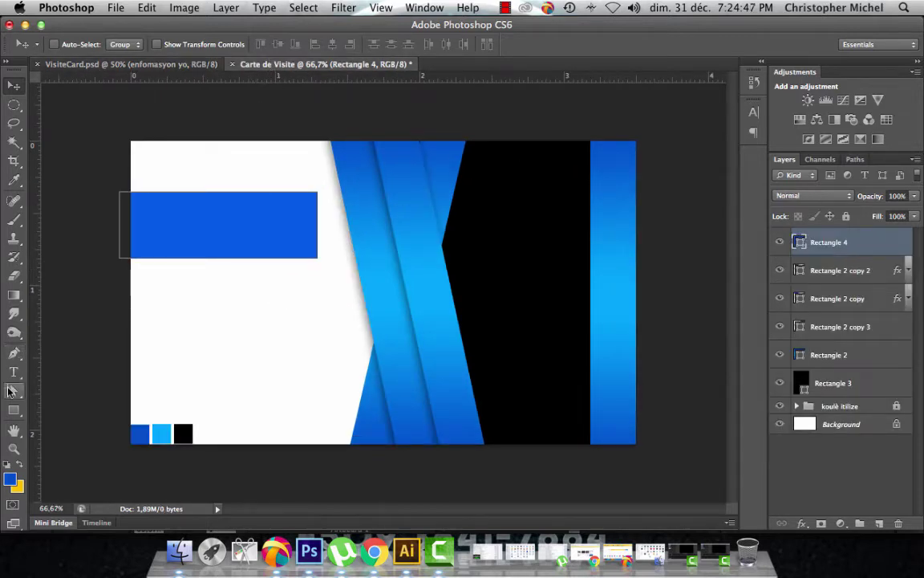
# - Add an anchor at the blue band's right-edge midpoint and pull it outward into an arrow tip
pyautogui.click(11, 391)
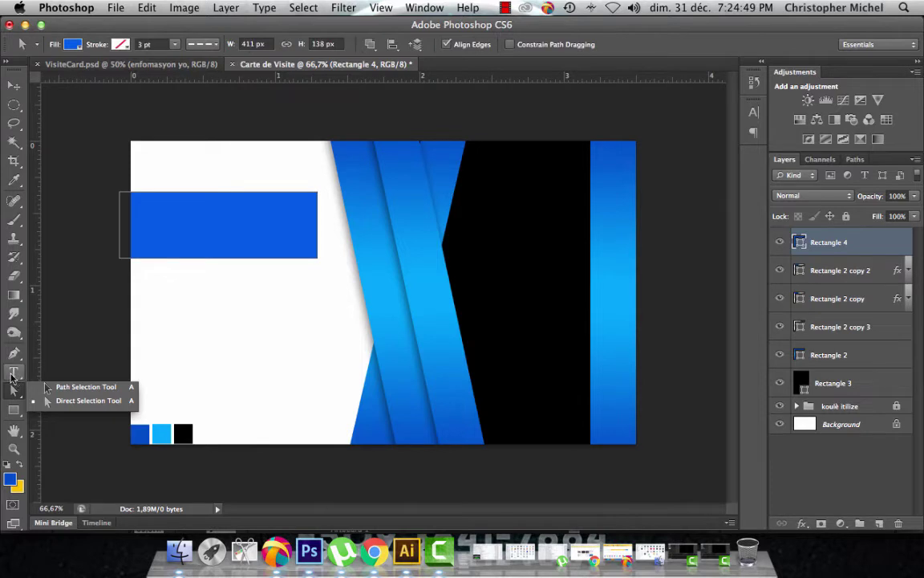
pyautogui.click(88, 401)
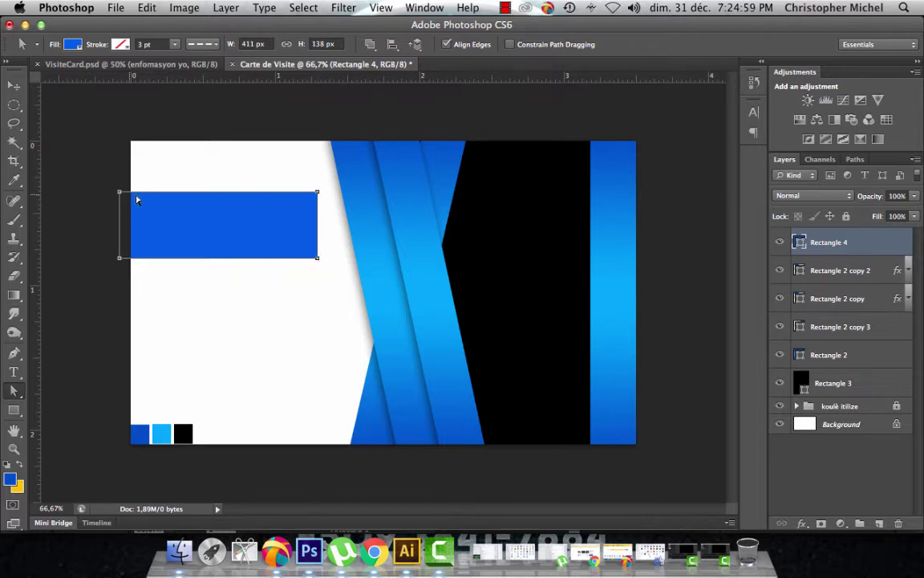
pyautogui.click(14, 354)
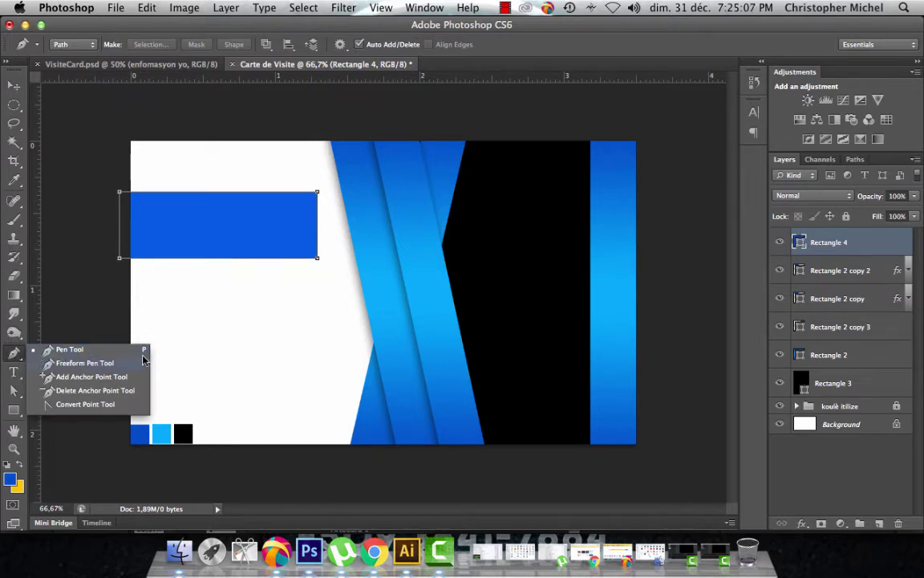
pyautogui.click(111, 383)
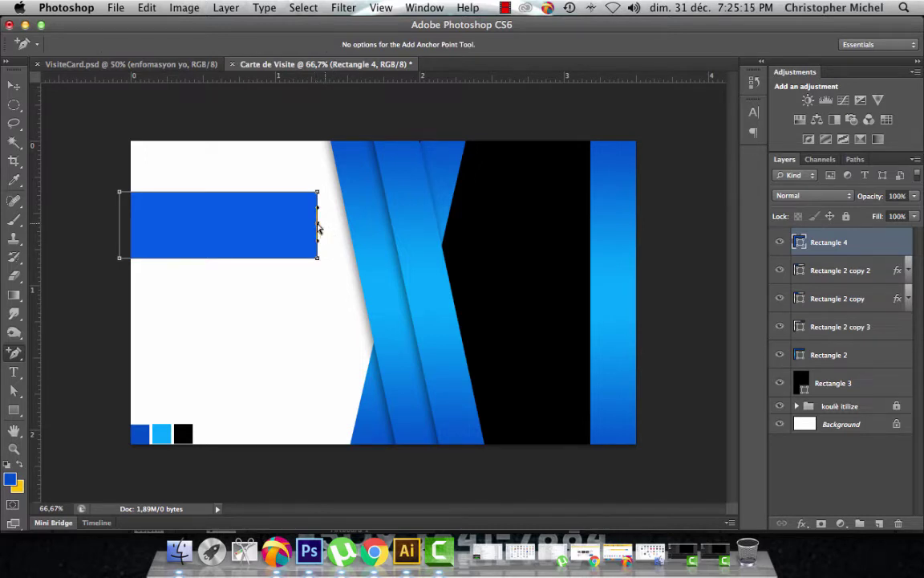
pyautogui.click(317, 223)
pyautogui.moveTo(319, 228)
pyautogui.mouseDown()
pyautogui.moveTo(335, 211)
pyautogui.moveTo(335, 248)
pyautogui.moveTo(337, 231)
pyautogui.mouseUp()
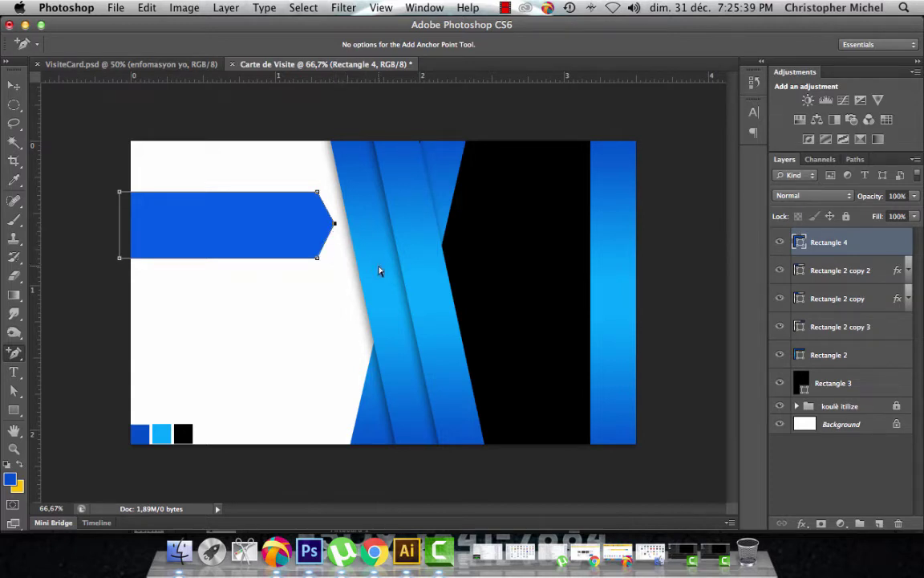
pyautogui.click(826, 406)
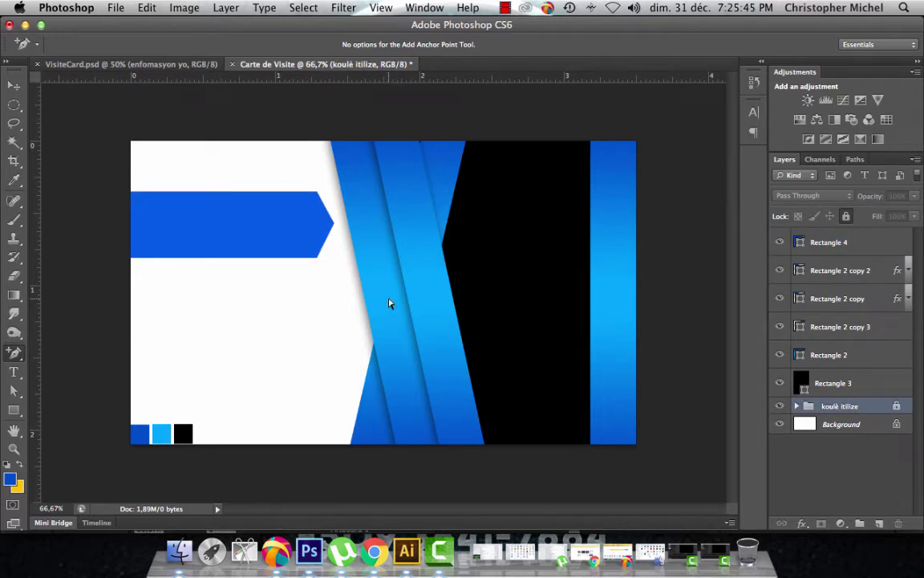
# - Copy the Logo ou group from VisiteCard.psd onto the black panel, above all shape layers
pyautogui.press('v')
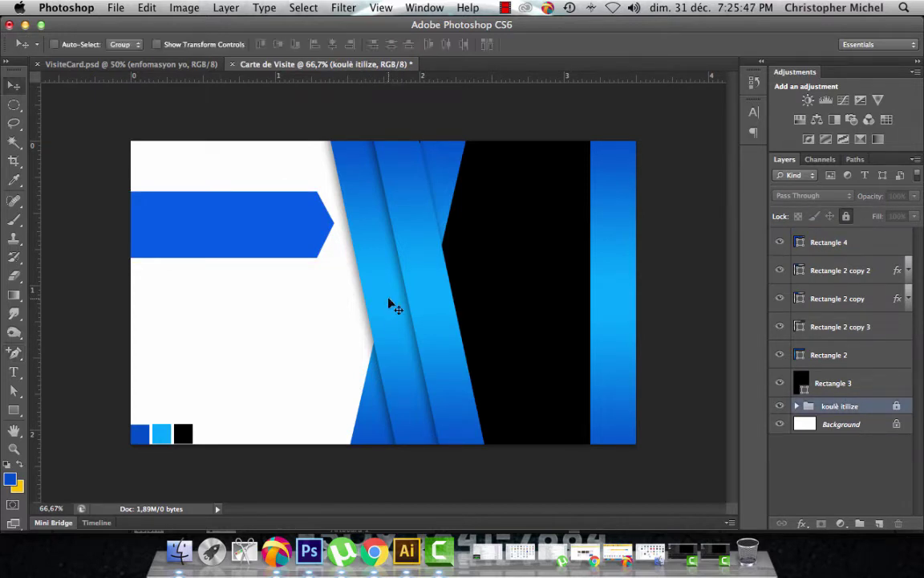
pyautogui.click(166, 68)
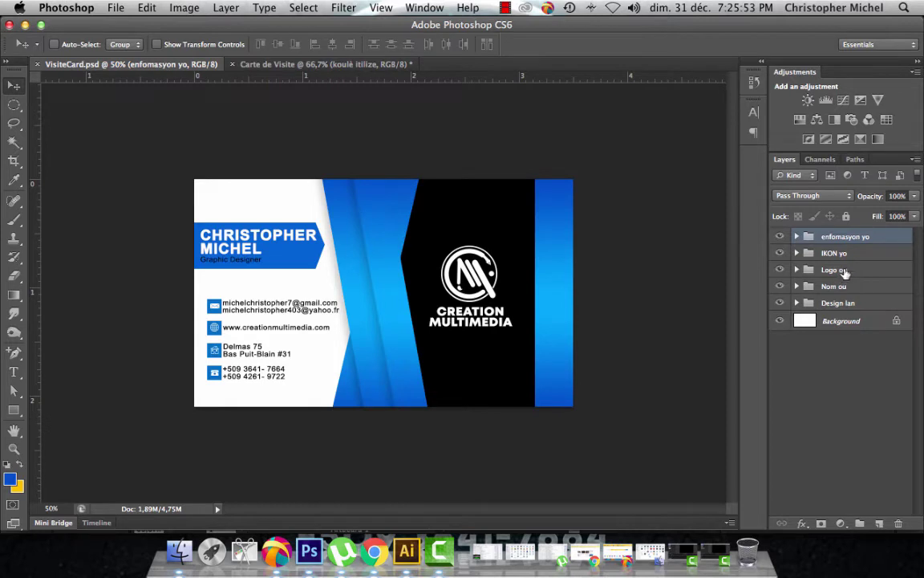
pyautogui.click(842, 271)
pyautogui.moveTo(468, 285); pyautogui.dragTo(323, 70)
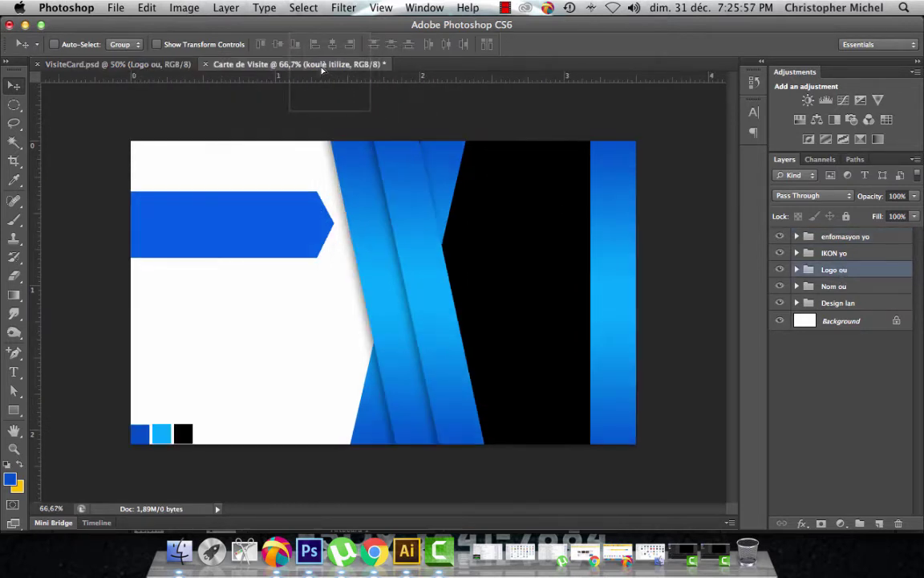
pyautogui.moveTo(322, 71); pyautogui.dragTo(515, 269)
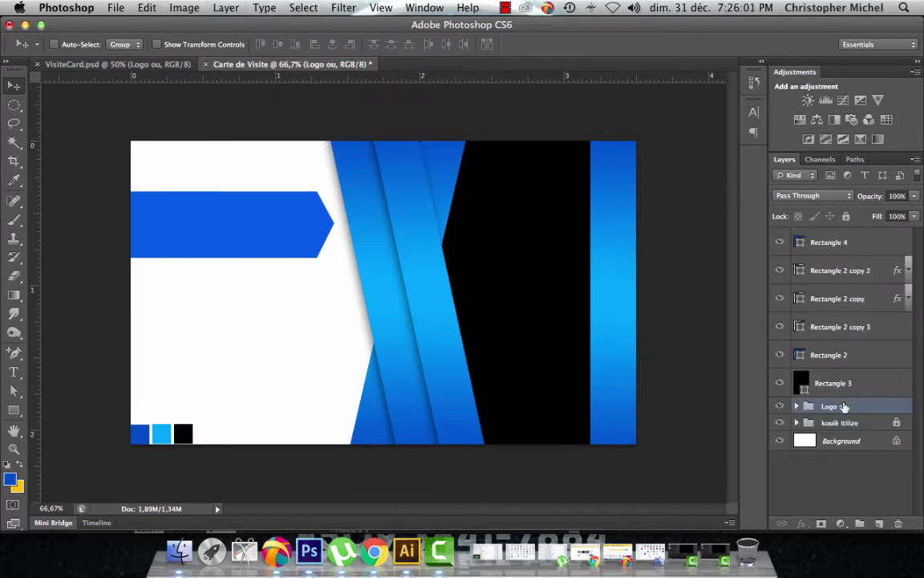
pyautogui.moveTo(788, 407); pyautogui.dragTo(815, 237)
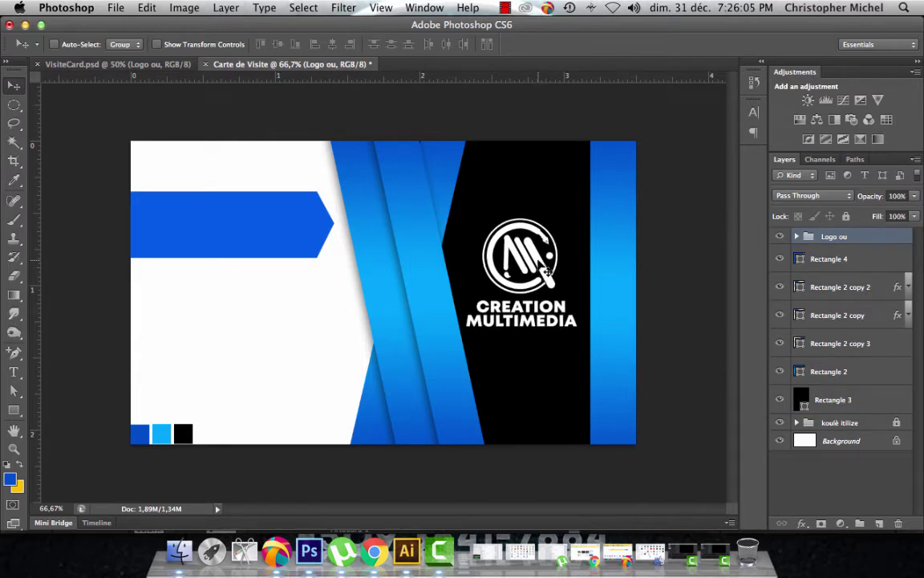
pyautogui.moveTo(547, 270); pyautogui.dragTo(550, 270)
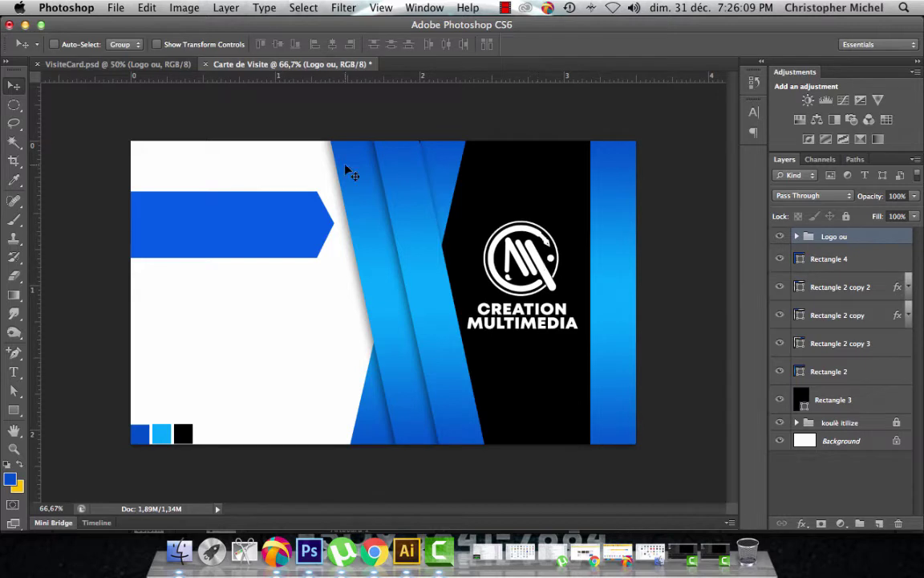
pyautogui.click(14, 373)
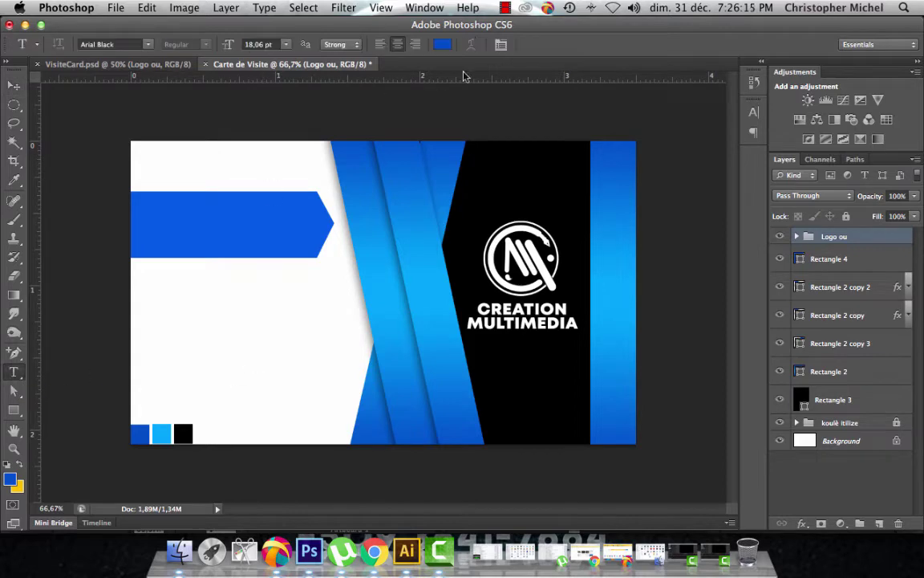
pyautogui.click(442, 44)
# - Set the text colour to white
pyautogui.moveTo(574, 255); pyautogui.dragTo(526, 294)
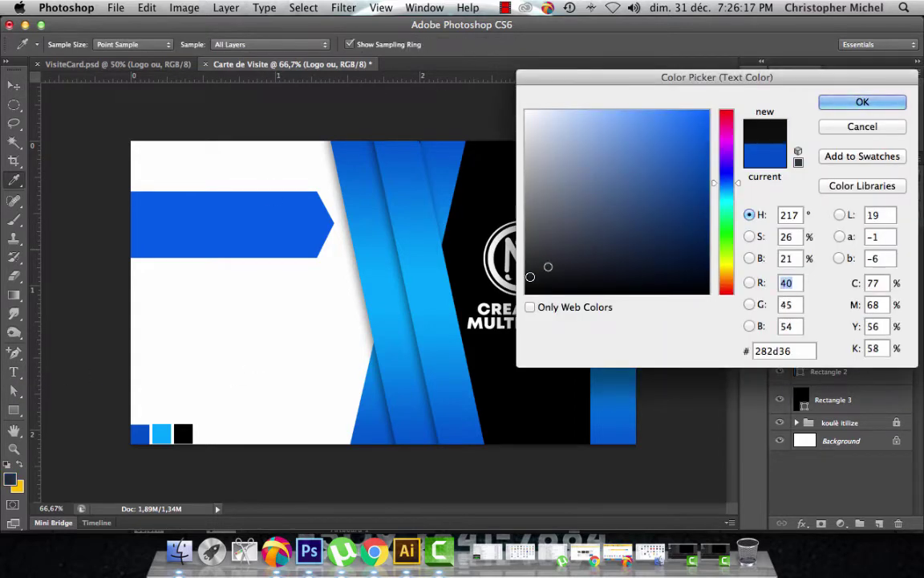
pyautogui.click(863, 102)
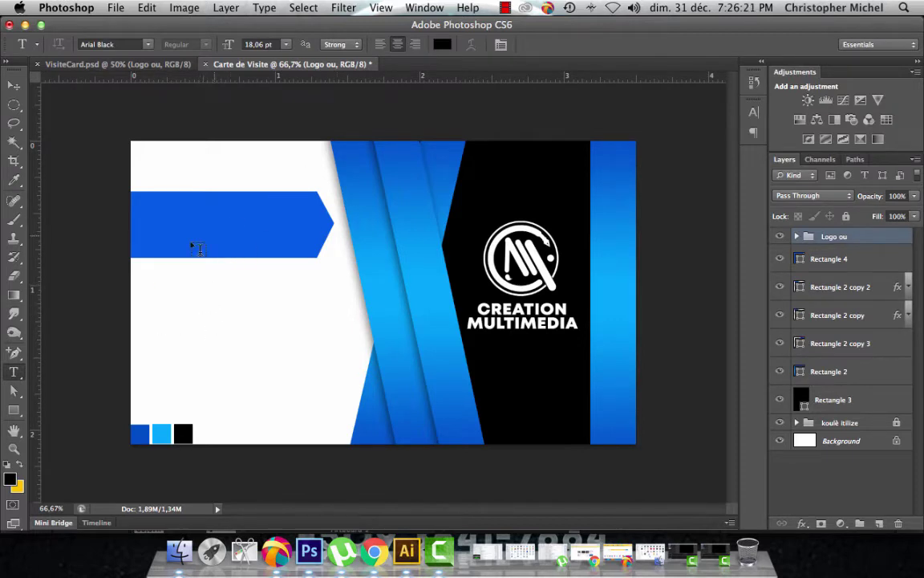
pyautogui.click(442, 44)
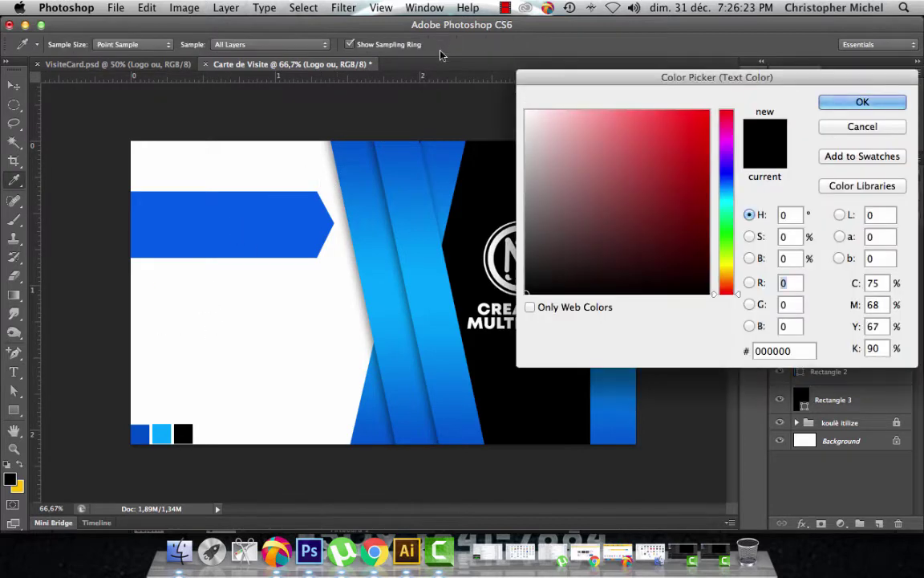
pyautogui.moveTo(544, 144); pyautogui.dragTo(526, 110)
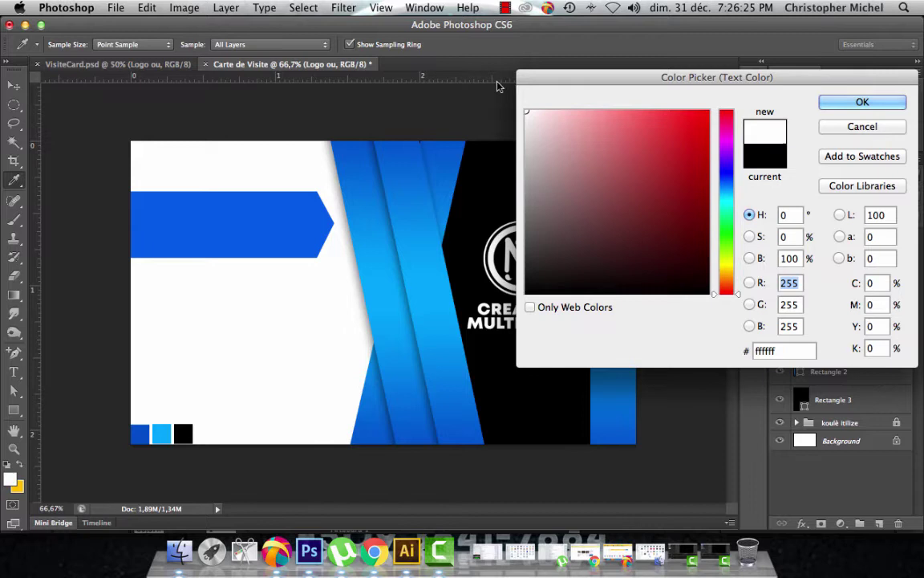
pyautogui.click(854, 106)
# - Type the cardholder's name at 7.01 pt and place it on the blue arrow band
pyautogui.click(181, 301)
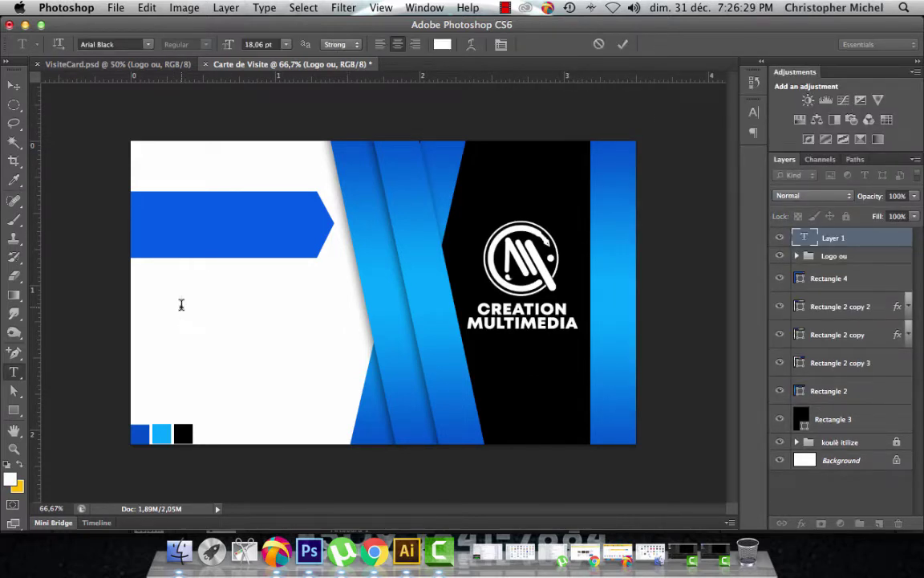
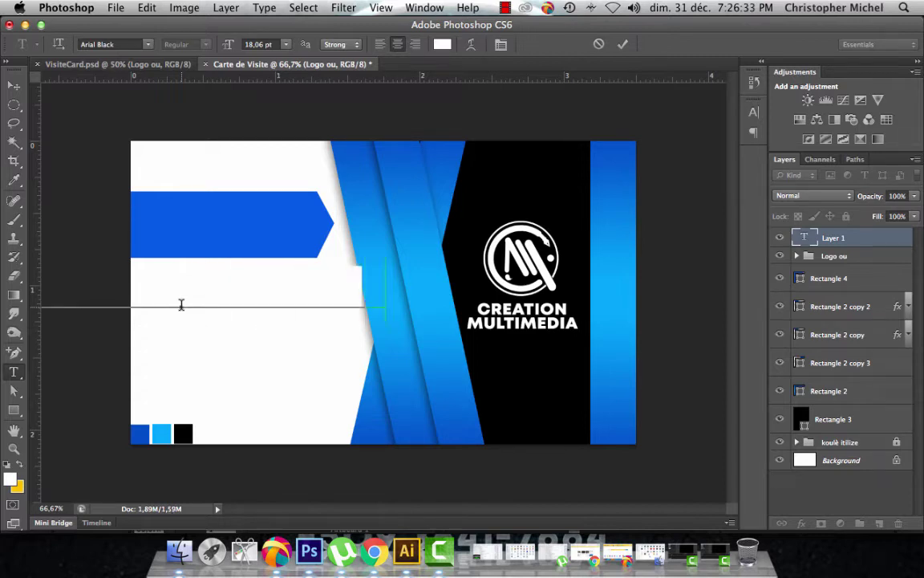
pyautogui.moveTo(245, 227)
pyautogui.mouseDown()
pyautogui.moveTo(277, 159)
pyautogui.moveTo(313, 181)
pyautogui.moveTo(330, 216)
pyautogui.mouseUp()
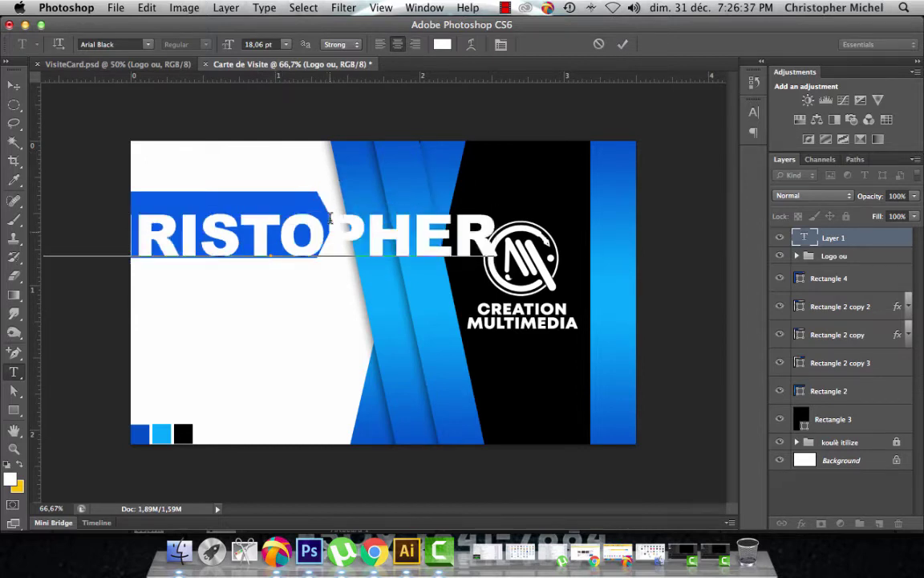
pyautogui.doubleClick(329, 229)
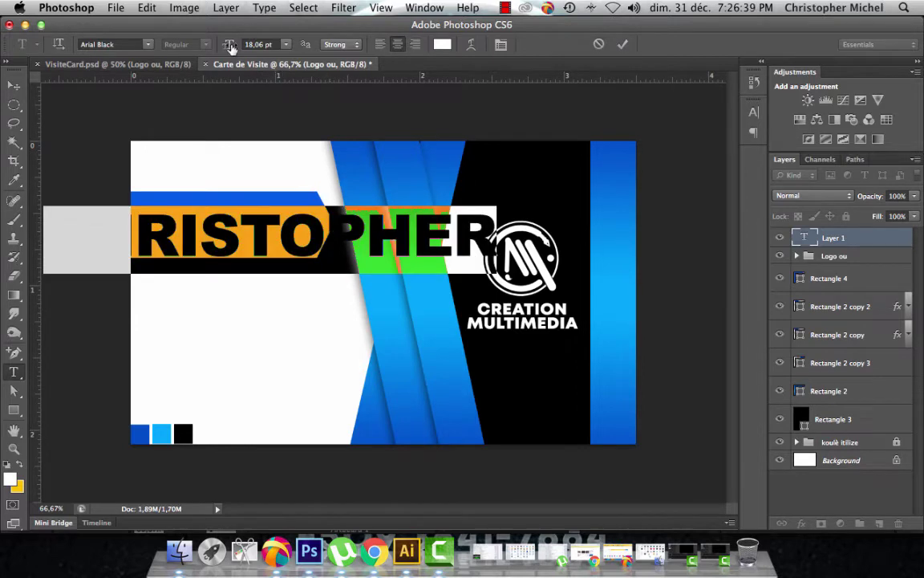
pyautogui.moveTo(228, 44); pyautogui.dragTo(221, 48)
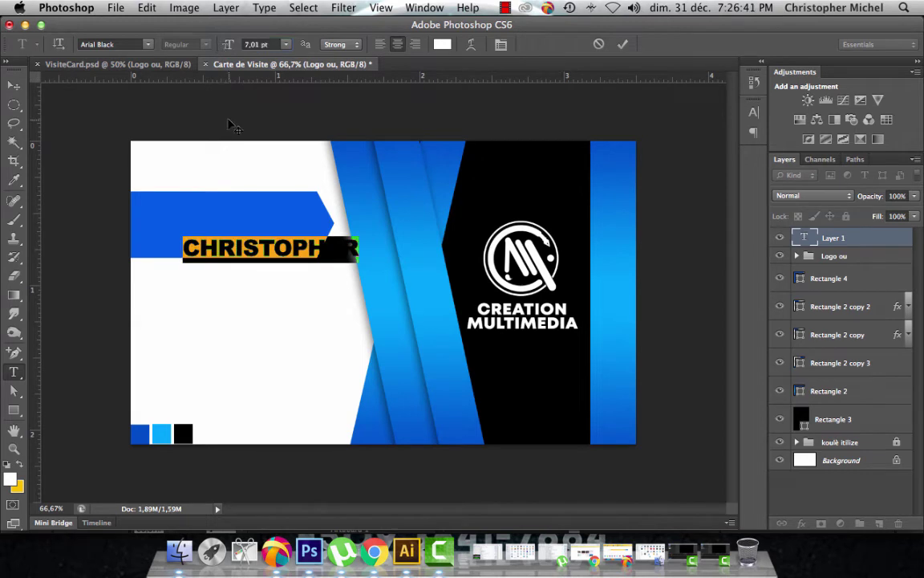
pyautogui.moveTo(244, 145); pyautogui.dragTo(196, 108)
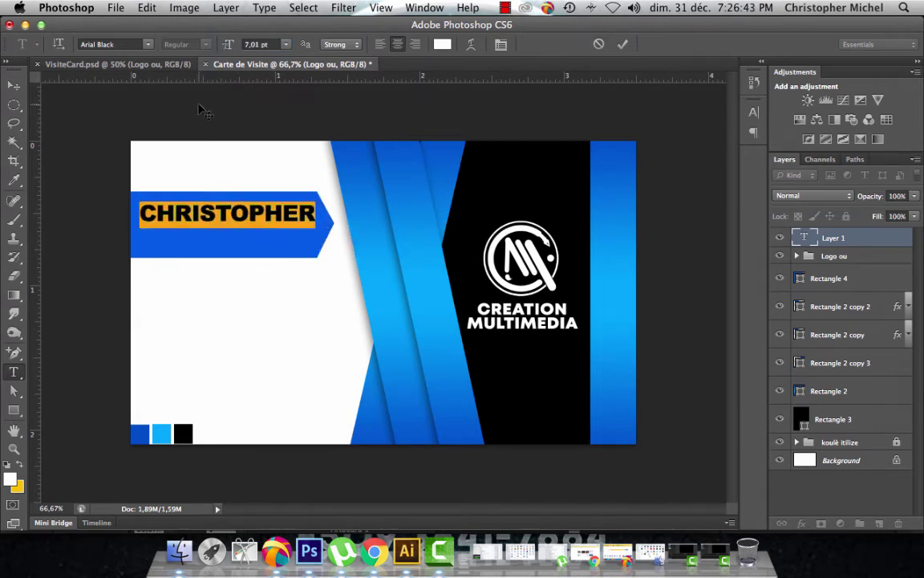
pyautogui.click(311, 207)
# - Move the surname to a second line, left-aligned with 9.01 pt leading, commit, and show guides
pyautogui.press('Return')
pyautogui.write('M')
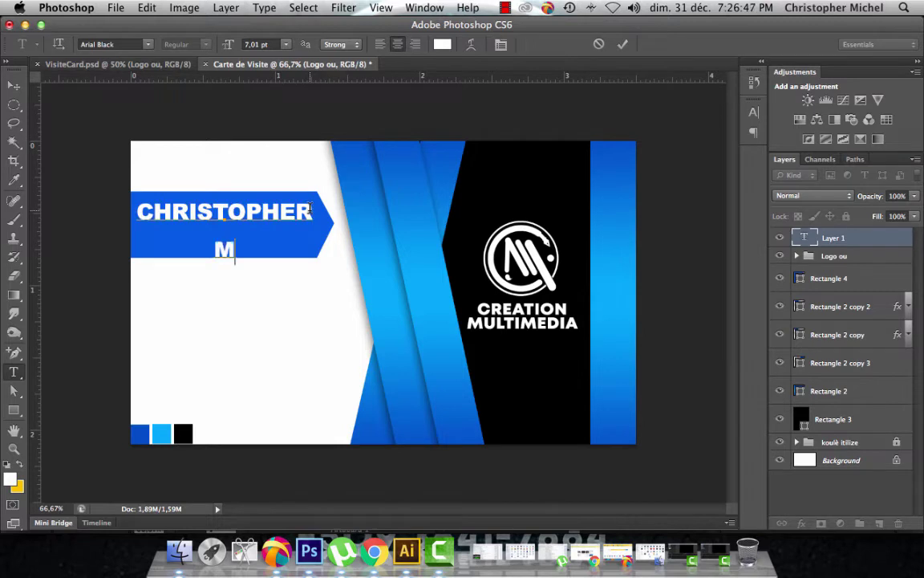
pyautogui.write('ICHEL')
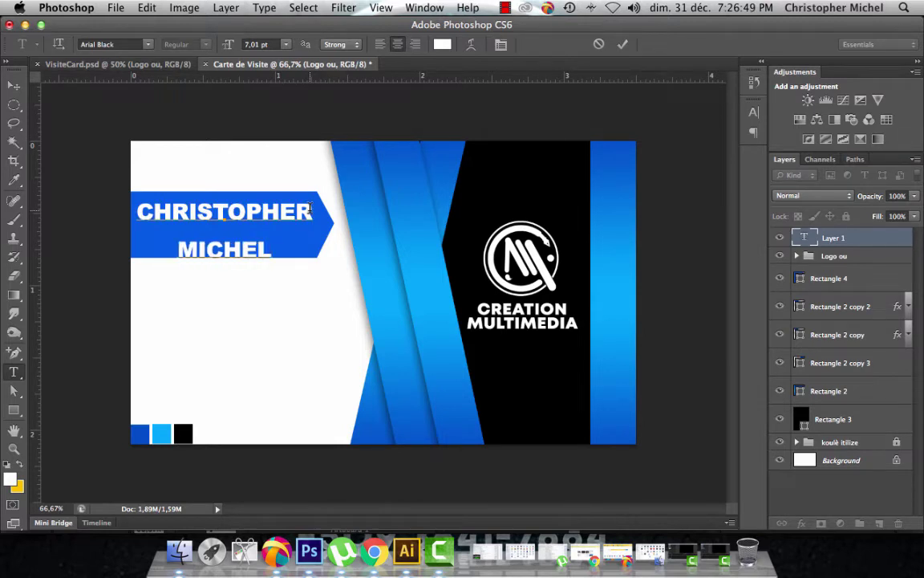
pyautogui.hotkey('ctrl', 'a')
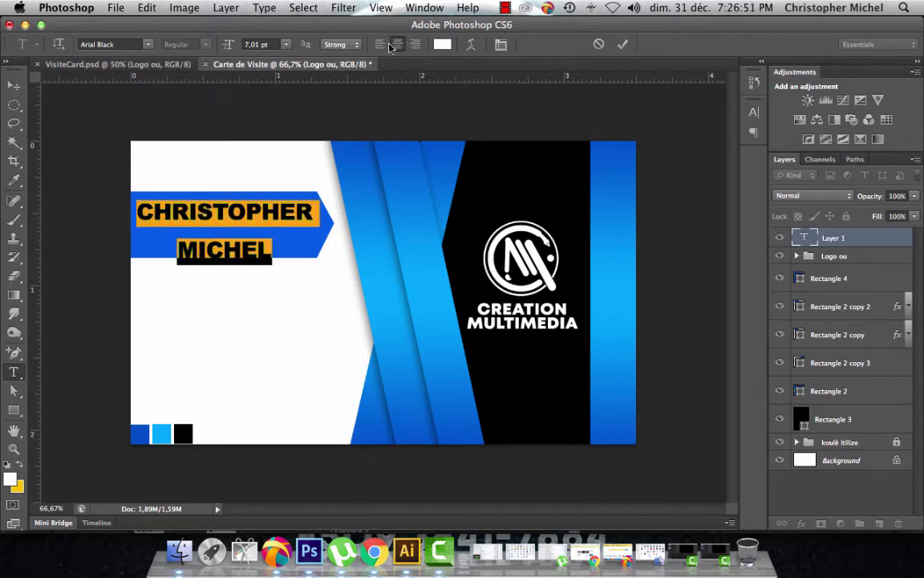
pyautogui.click(379, 45)
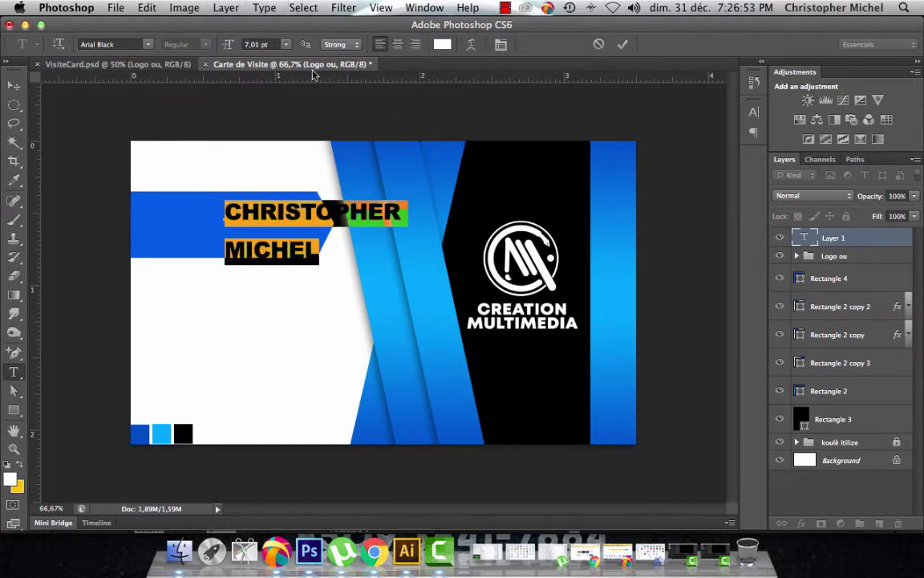
pyautogui.click(500, 44)
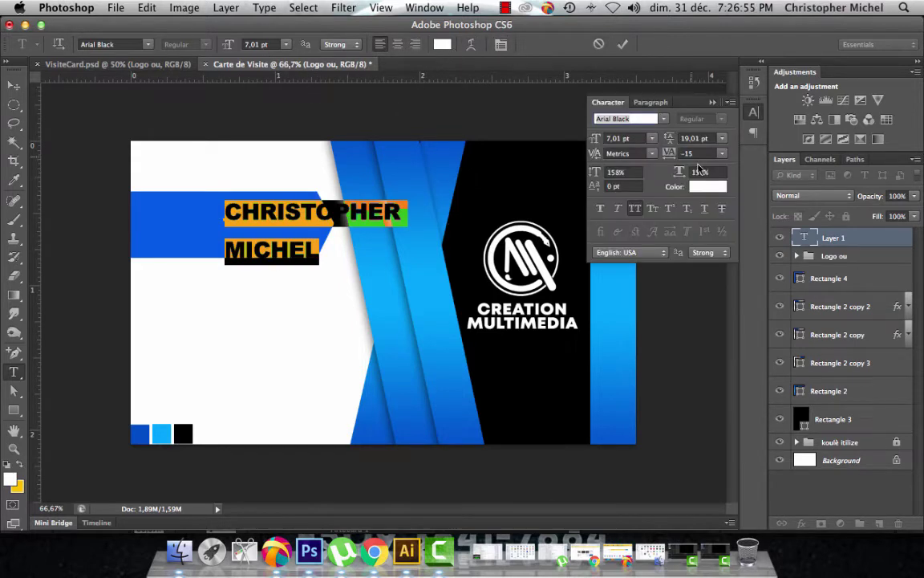
pyautogui.moveTo(672, 147); pyautogui.dragTo(666, 146)
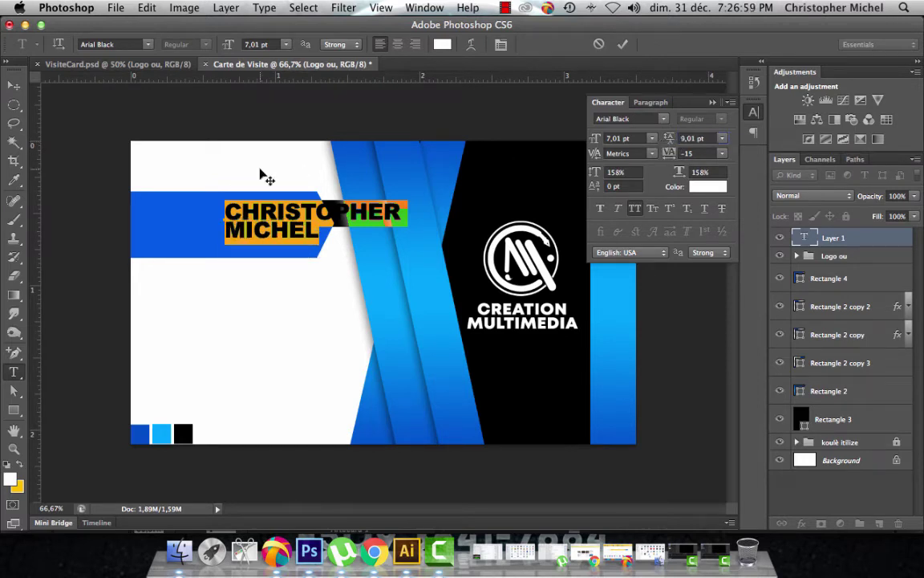
pyautogui.moveTo(241, 158); pyautogui.dragTo(170, 176)
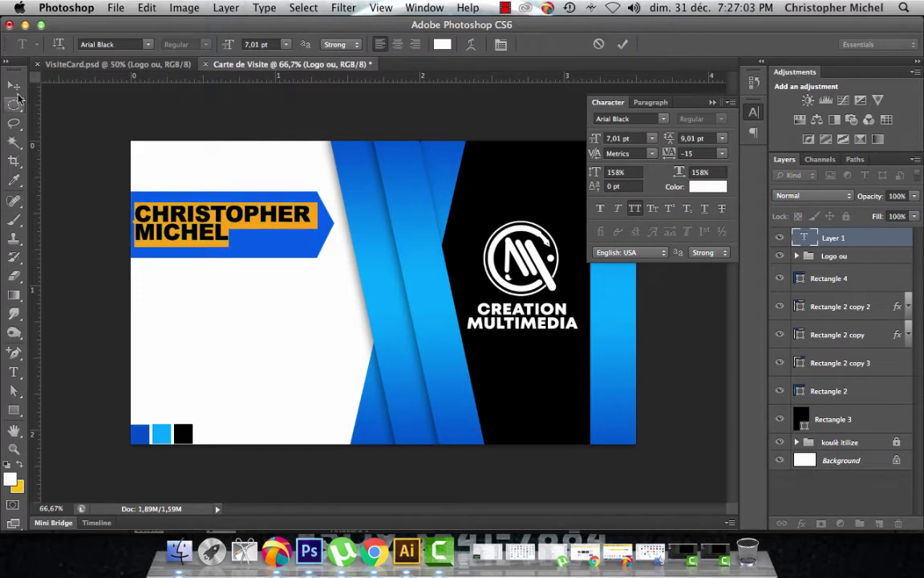
pyautogui.click(13, 85)
pyautogui.press('super+semicolon')
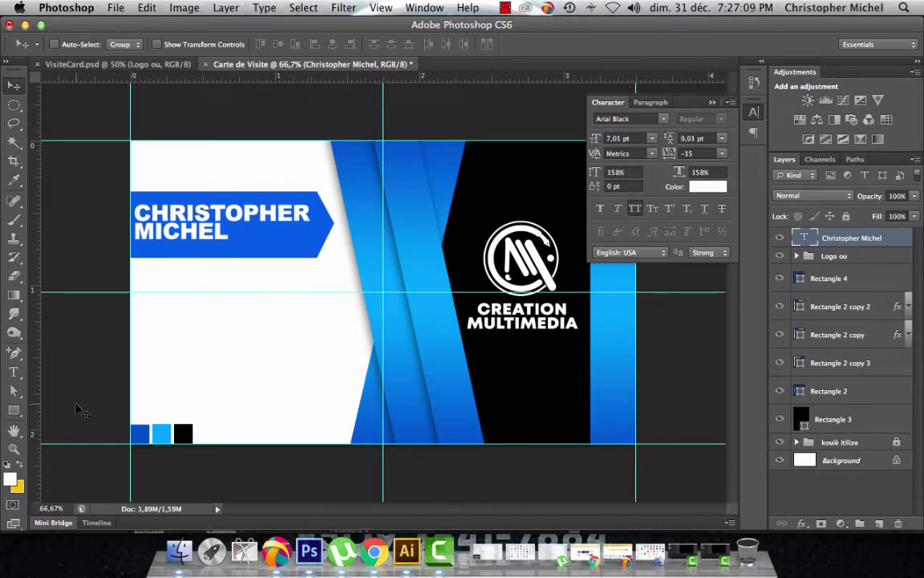
# - Add a subtitle text layer, turn off All Caps, and move it under MICHEL
pyautogui.click(14, 372)
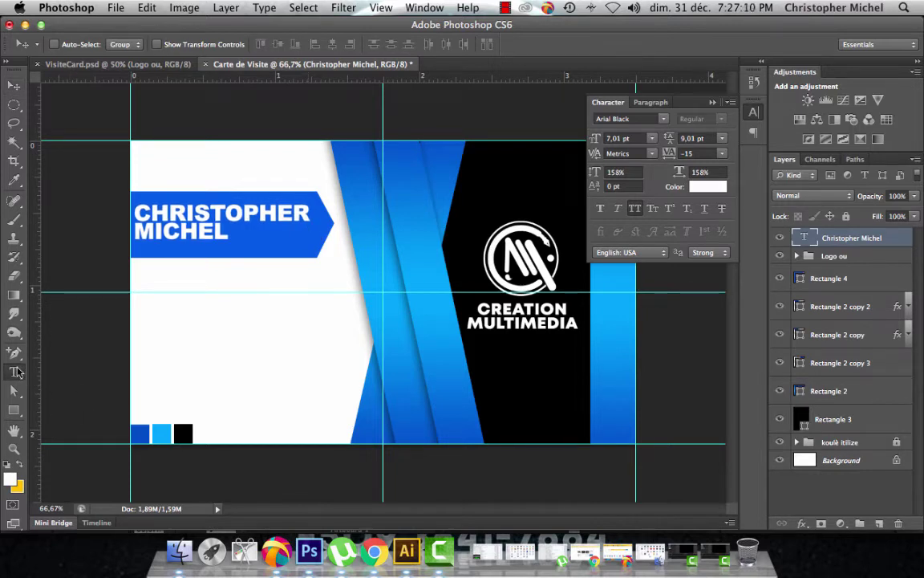
pyautogui.click(284, 312)
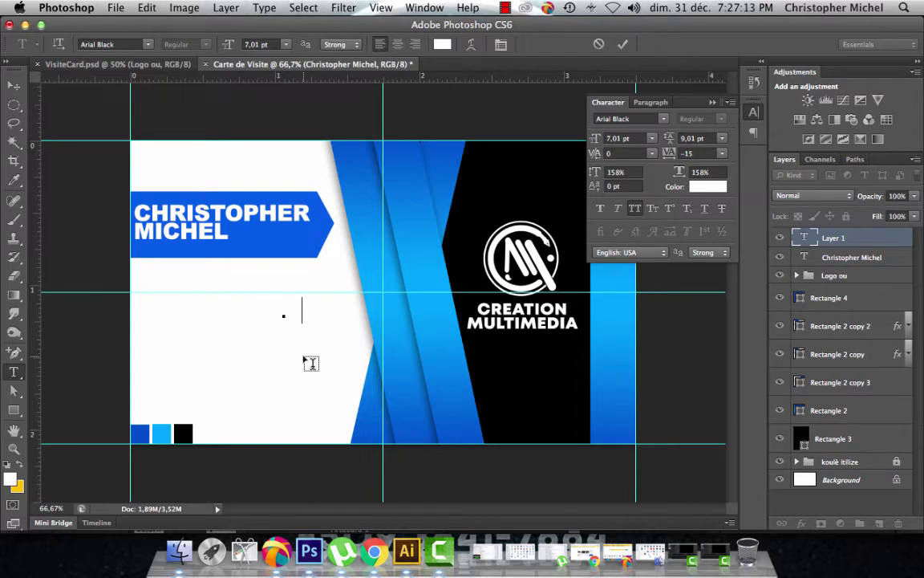
pyautogui.press('ctrl')
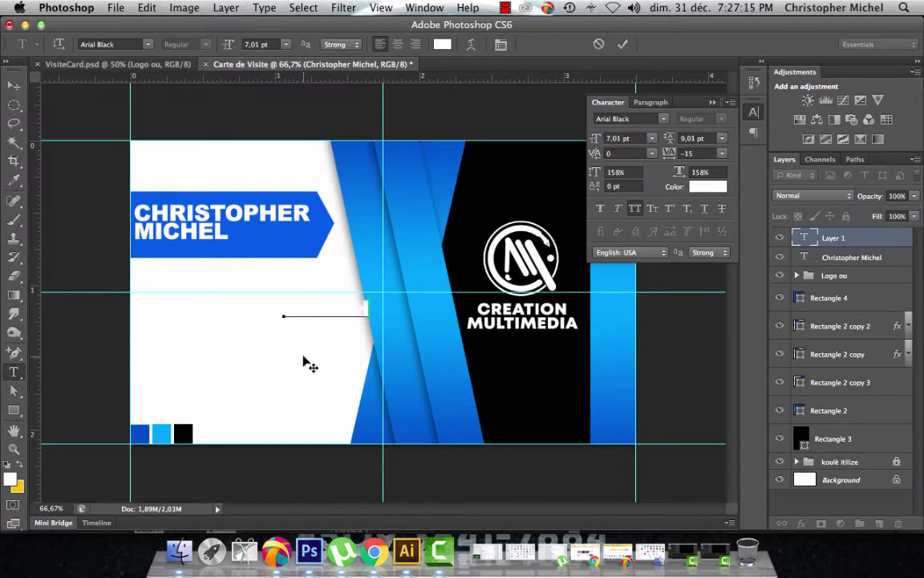
pyautogui.write('HOC')
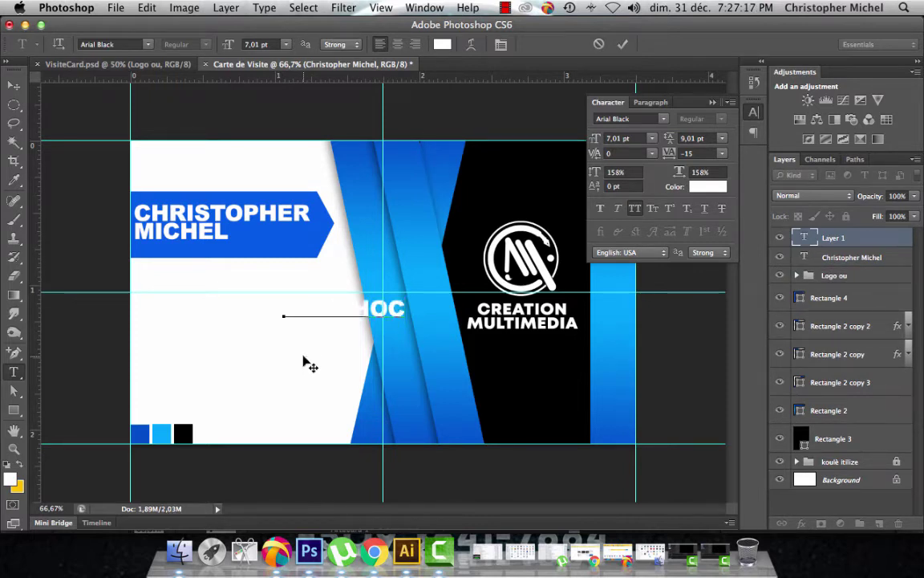
pyautogui.write(' DESIGNER')
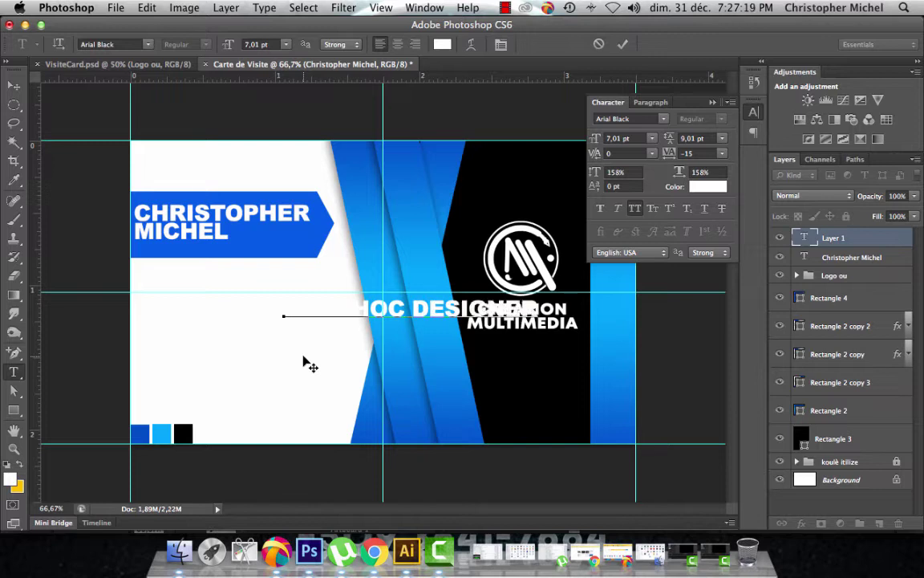
pyautogui.hotkey('ctrl', 'a')
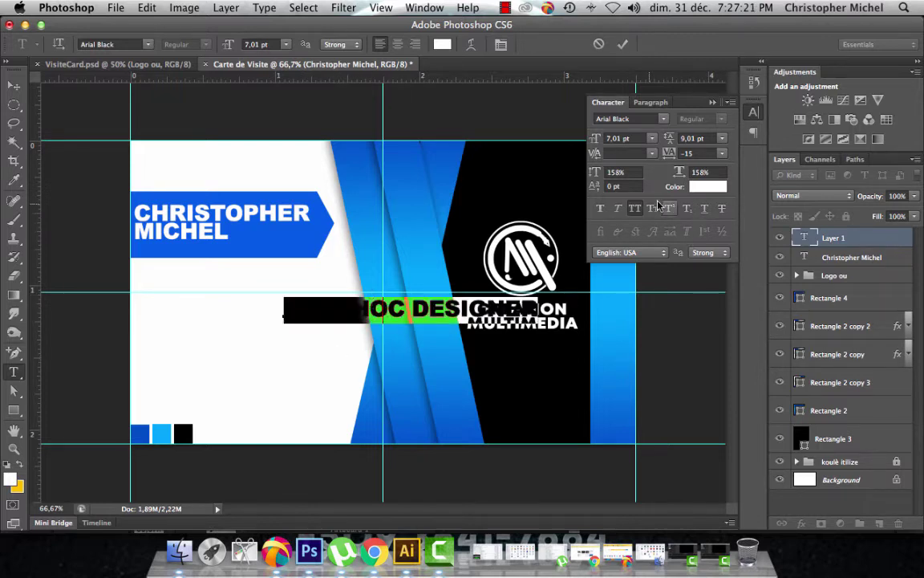
pyautogui.click(635, 207)
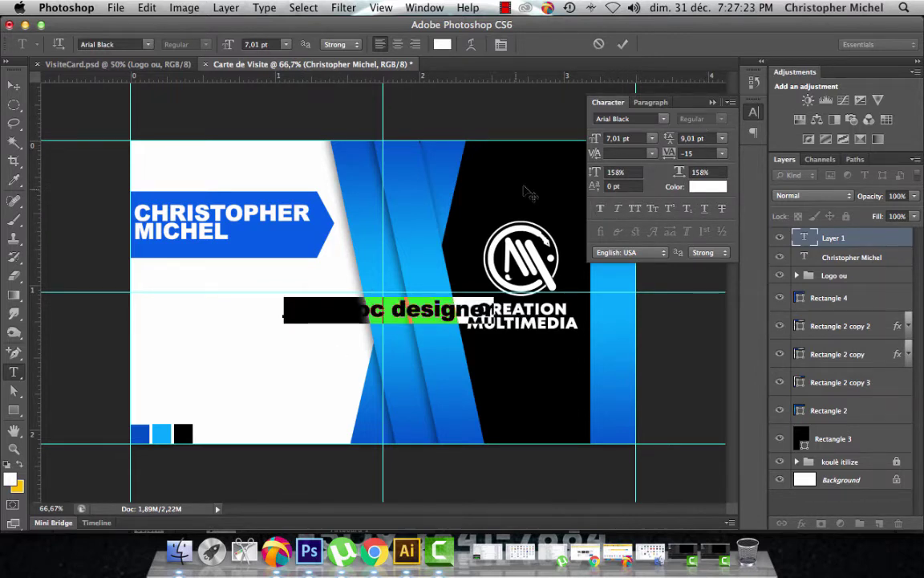
pyautogui.moveTo(399, 243); pyautogui.dragTo(277, 177)
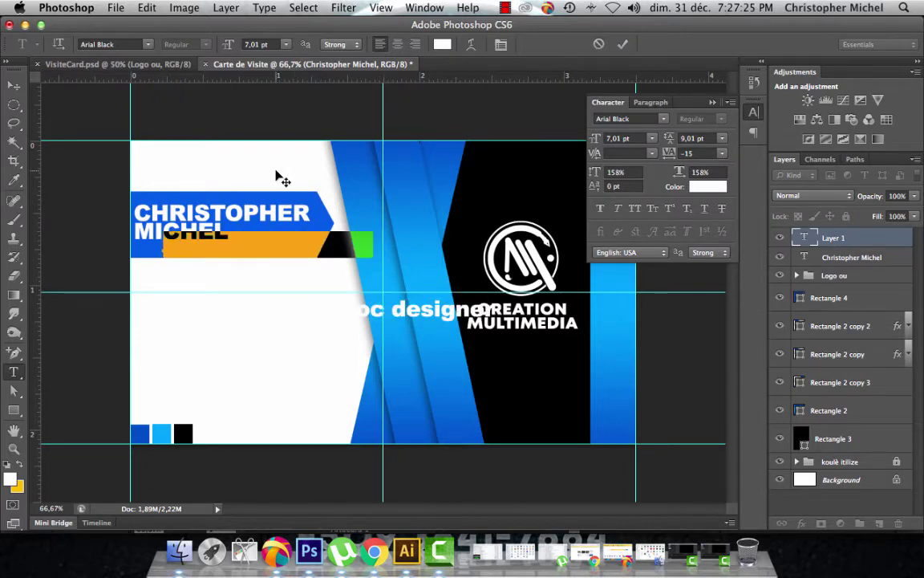
# - Set the subtitle font to Arial and correct its spelling to 'Graphic Designer'
pyautogui.click(147, 44)
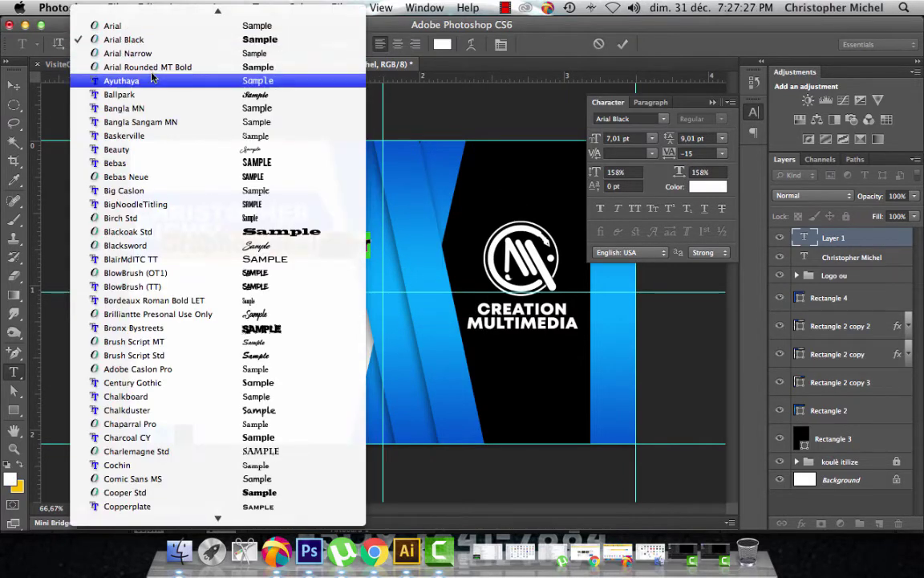
pyautogui.click(142, 30)
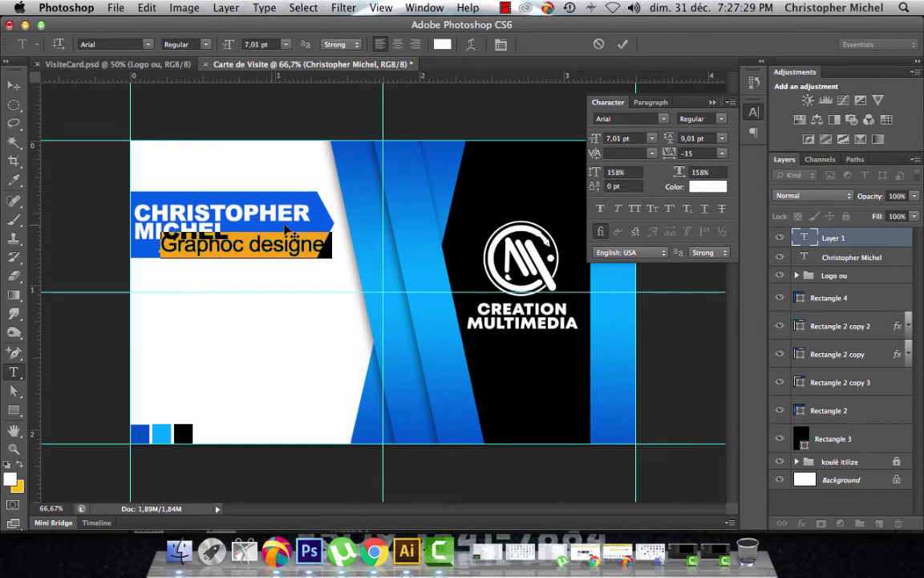
pyautogui.click(232, 234)
pyautogui.press('BackSpace')
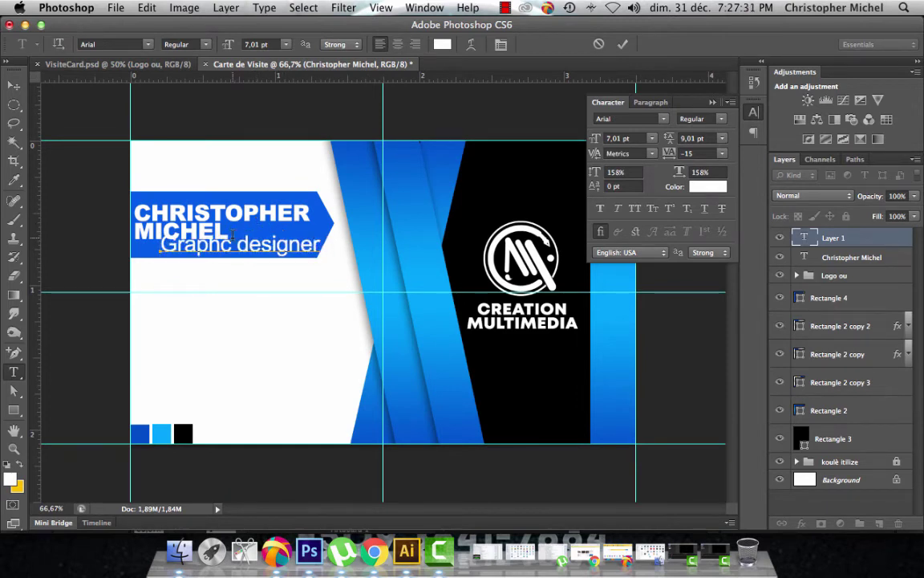
pyautogui.write('i')
pyautogui.click(255, 242)
pyautogui.press('BackSpace')
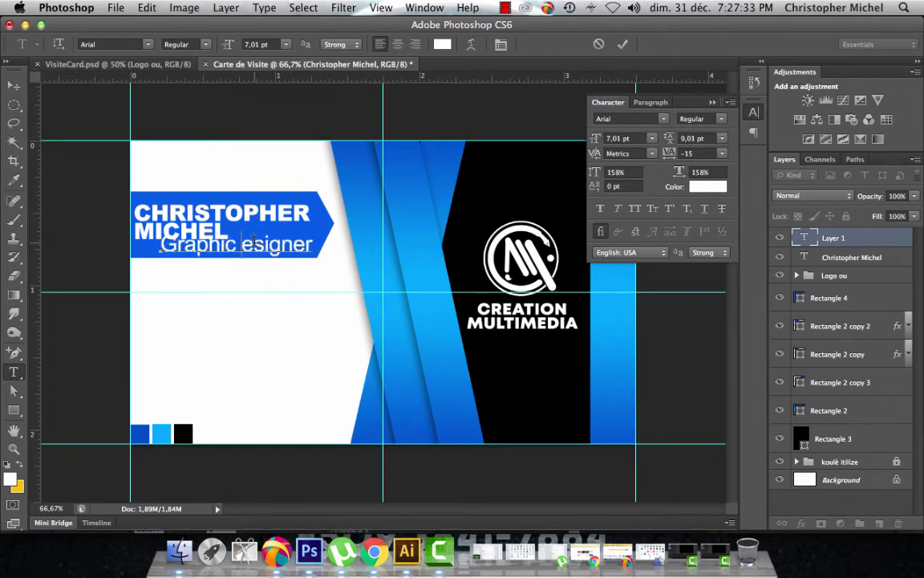
pyautogui.write('D')
# - Make the 'Graphic Designer' subtitle 4.01 pt and pure black
pyautogui.moveTo(327, 244); pyautogui.dragTo(160, 244)
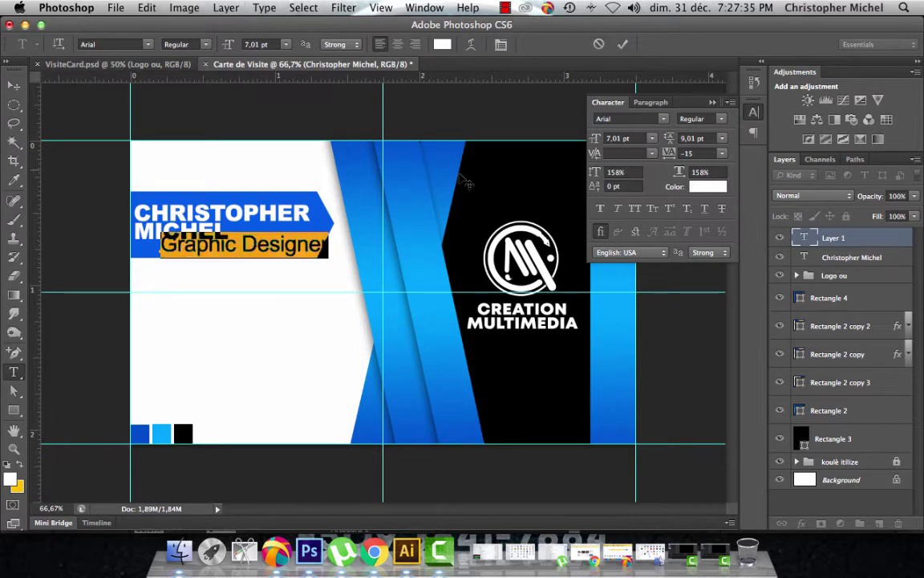
pyautogui.moveTo(598, 141); pyautogui.dragTo(594, 142)
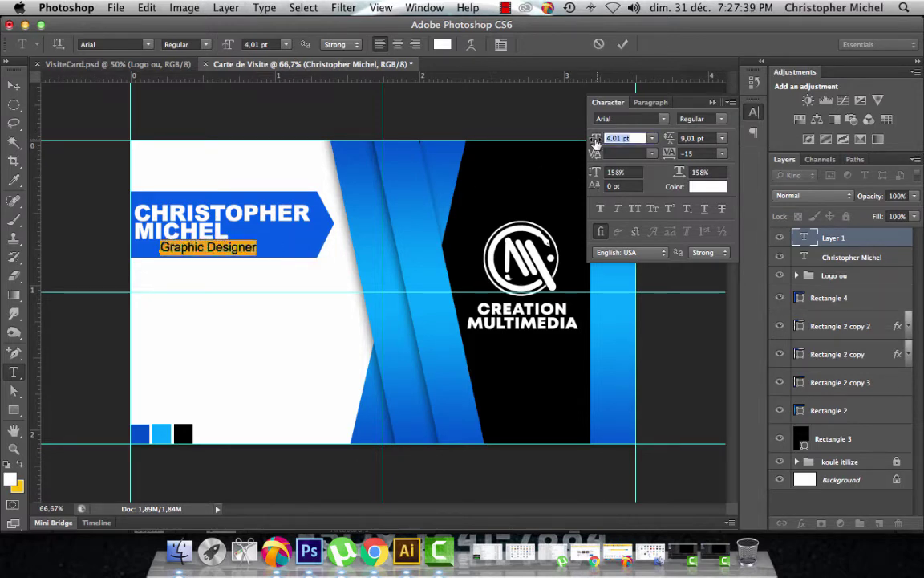
pyautogui.click(708, 186)
pyautogui.click(579, 276)
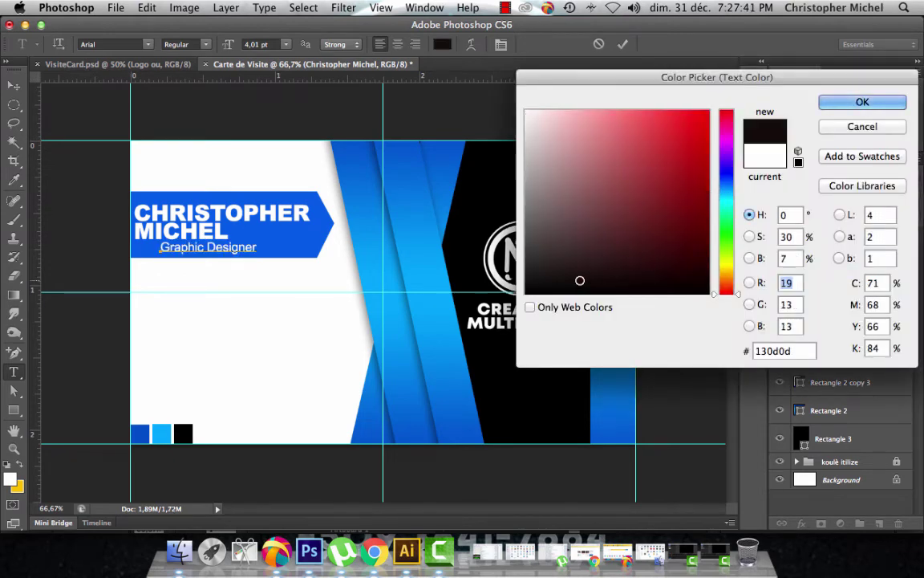
pyautogui.click(526, 294)
pyautogui.click(860, 102)
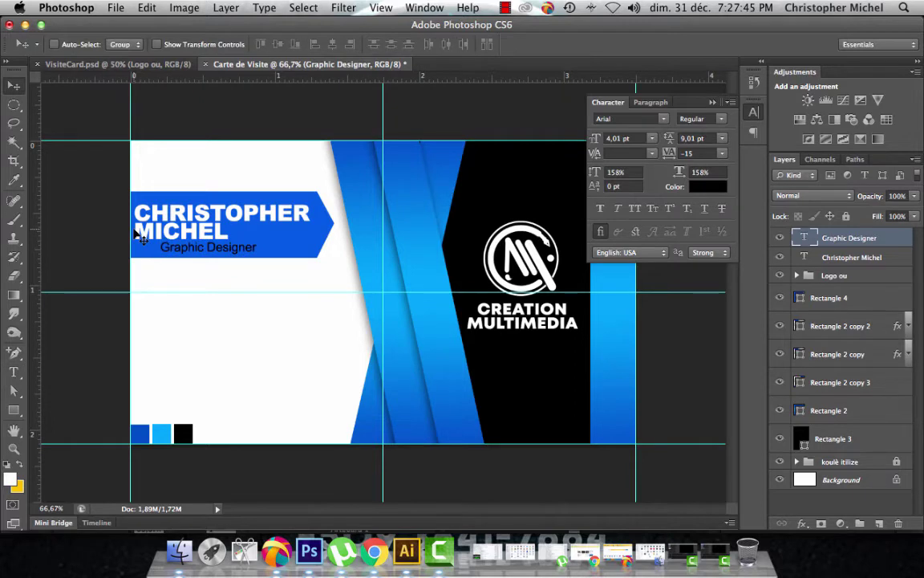
# - Nudge 'Graphic Designer' left to line up with a new vertical guide at the name's left edge
pyautogui.press('Left')
pyautogui.press('Left')
pyautogui.press('Left')
pyautogui.press('Left')
pyautogui.press('Left')
pyautogui.press('Left')
pyautogui.press('Left')
pyautogui.press('Left')
pyautogui.press('Left')
pyautogui.press('Left')
pyautogui.press('Left')
pyautogui.press('Left')
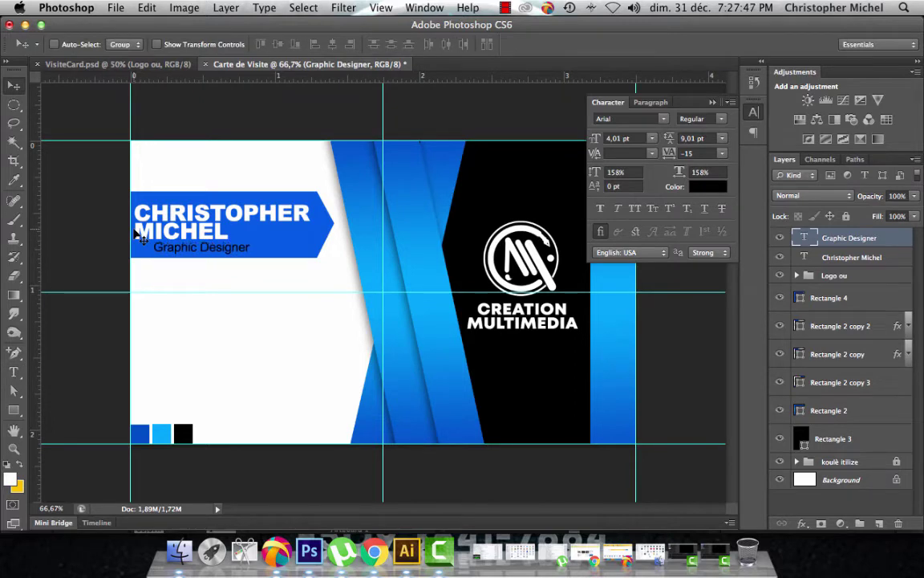
pyautogui.moveTo(202, 246); pyautogui.dragTo(191, 246)
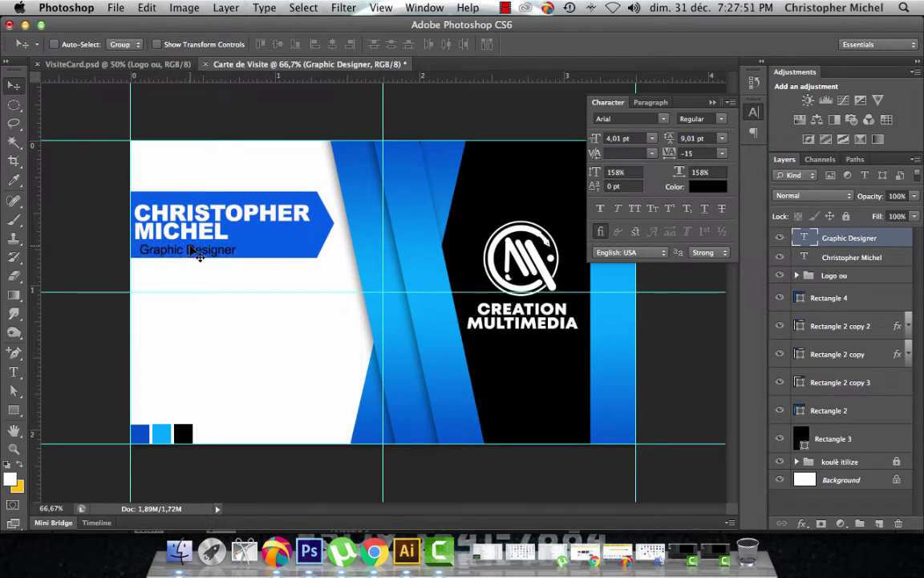
pyautogui.press('Left')
pyautogui.press('Left')
pyautogui.press('Left')
pyautogui.press('Left')
pyautogui.press('Left')
pyautogui.press('Left')
pyautogui.press('Left')
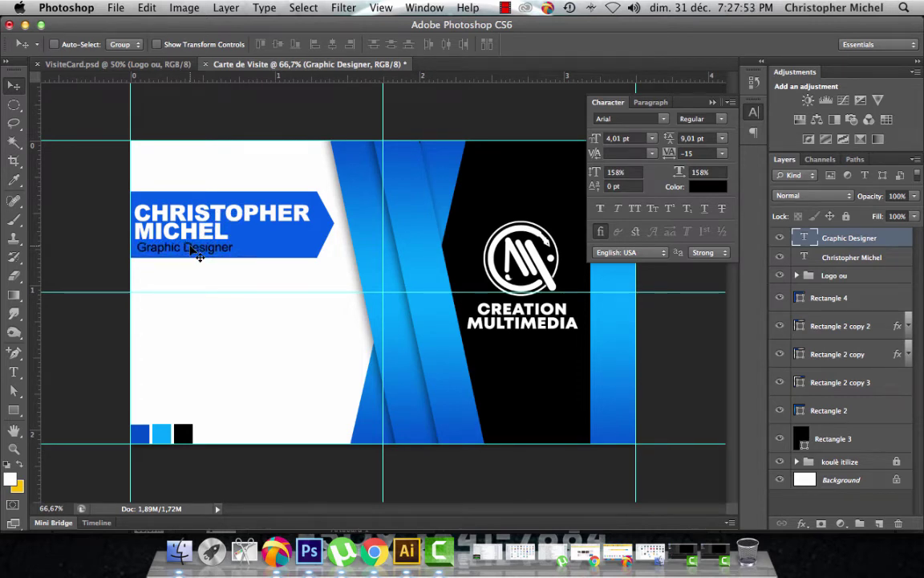
pyautogui.press('Up')
pyautogui.press('Up')
pyautogui.press('Up')
pyautogui.press('Left')
pyautogui.press('Left')
pyautogui.press('Right')
pyautogui.press('Right')
pyautogui.moveTo(39, 222); pyautogui.dragTo(135, 251)
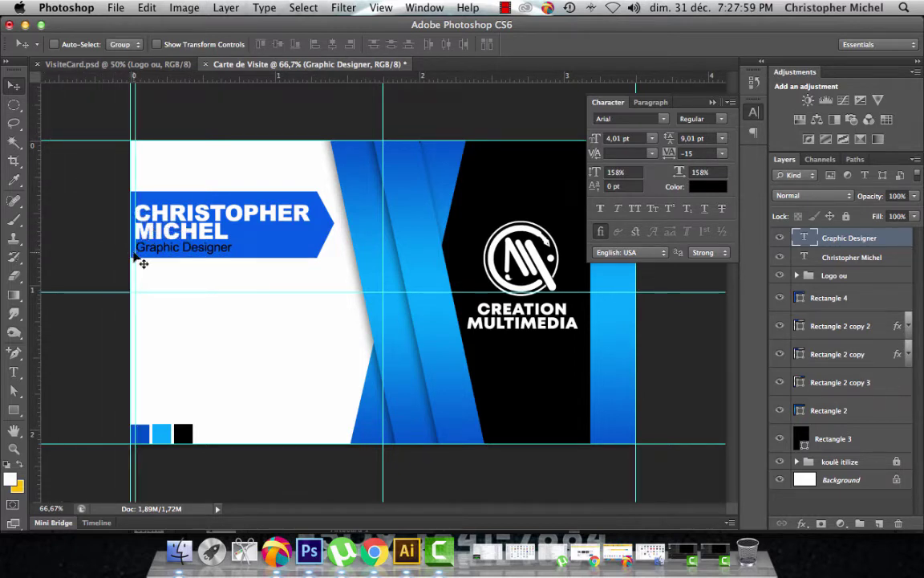
pyautogui.press('Left')
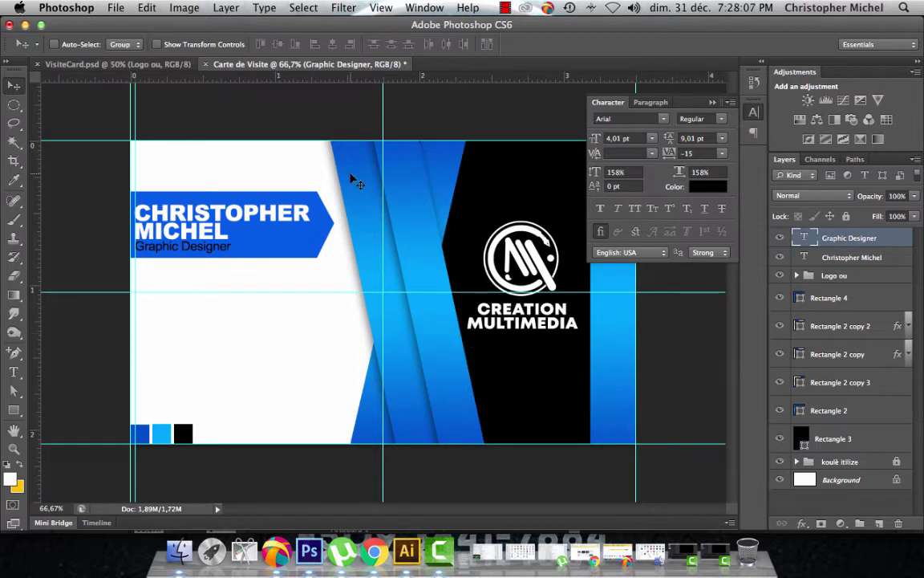
# - Widen the name's leading to 10.01 pt and close the Character panel
pyautogui.click(13, 371)
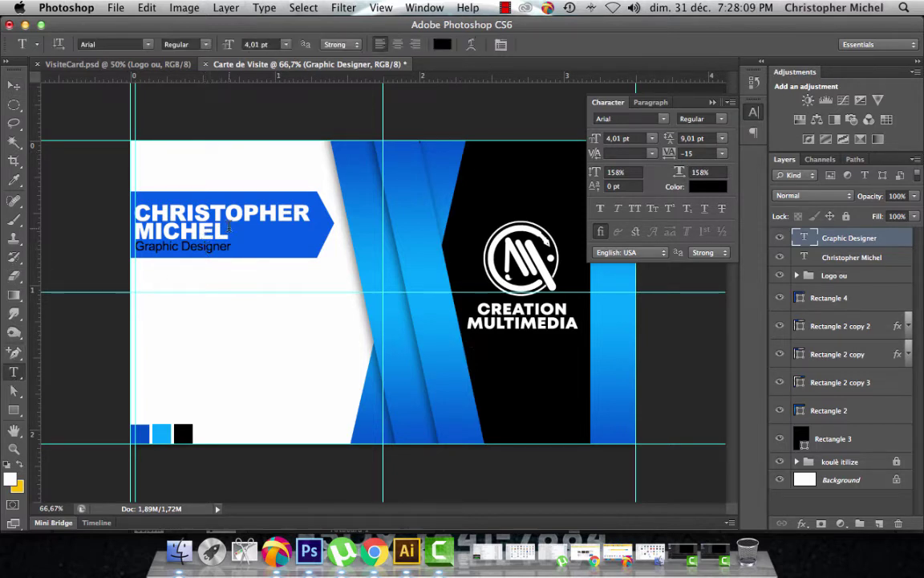
pyautogui.moveTo(228, 227); pyautogui.dragTo(112, 183)
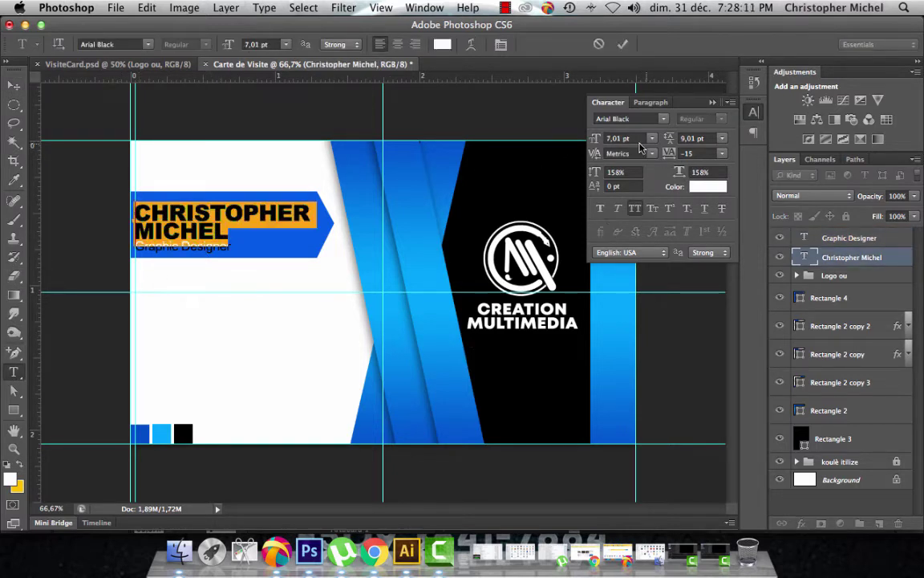
pyautogui.moveTo(669, 142); pyautogui.dragTo(675, 142)
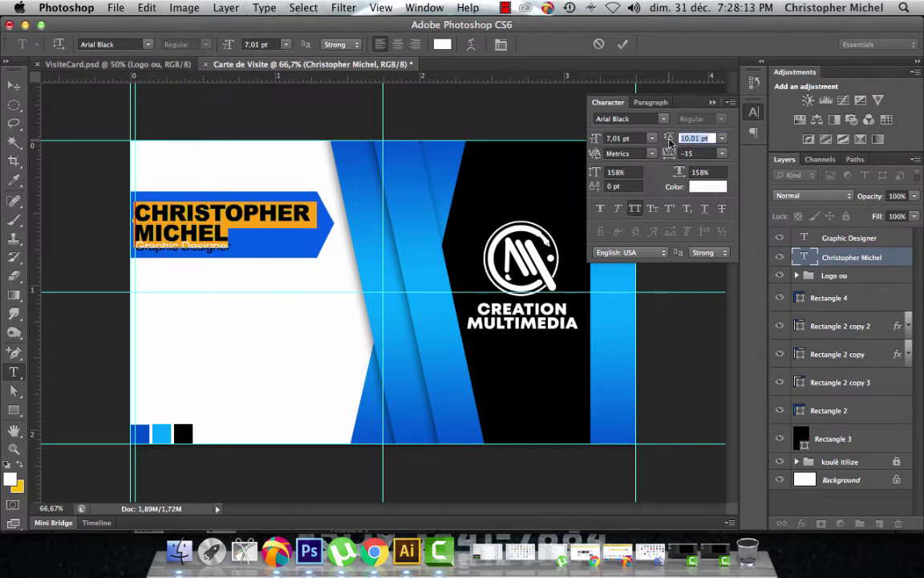
pyautogui.click(11, 81)
pyautogui.click(11, 81)
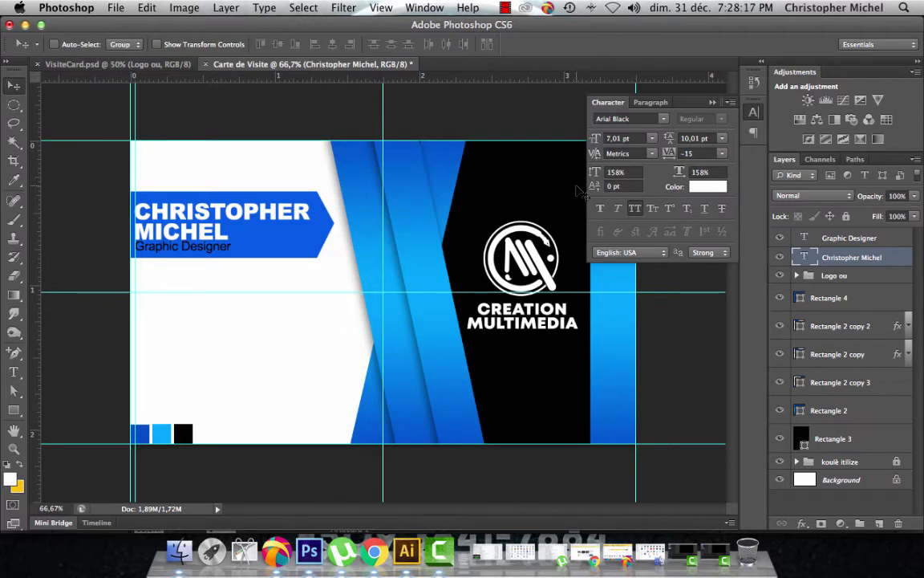
pyautogui.click(710, 103)
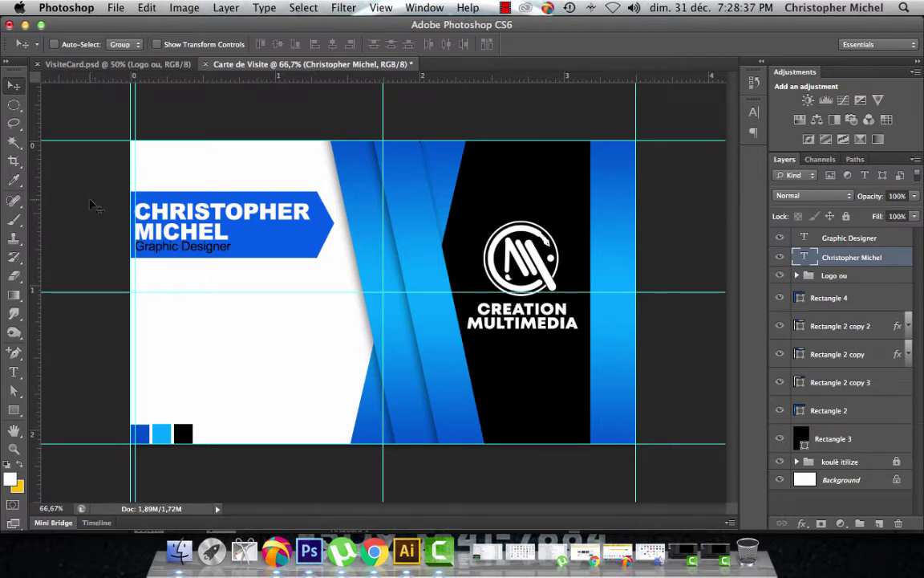
# - Check the reference card, then add a horizontal guide at Y 1,905 in above the bottom squares
pyautogui.click(105, 64)
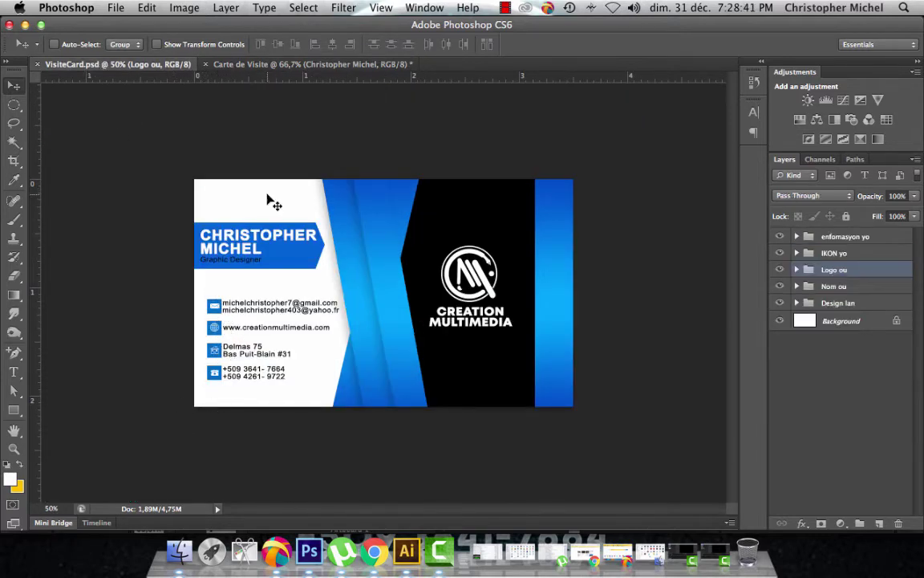
pyautogui.click(308, 64)
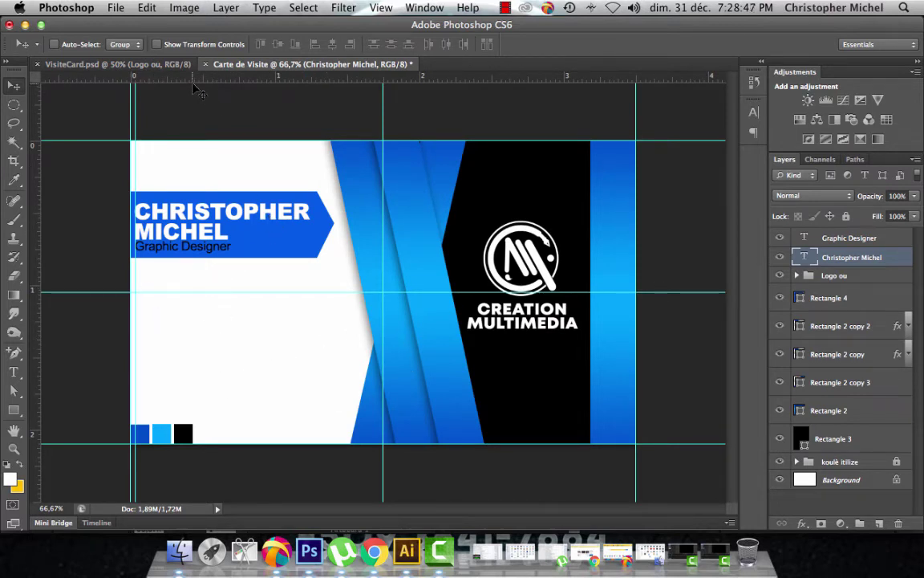
pyautogui.moveTo(193, 78); pyautogui.dragTo(174, 424)
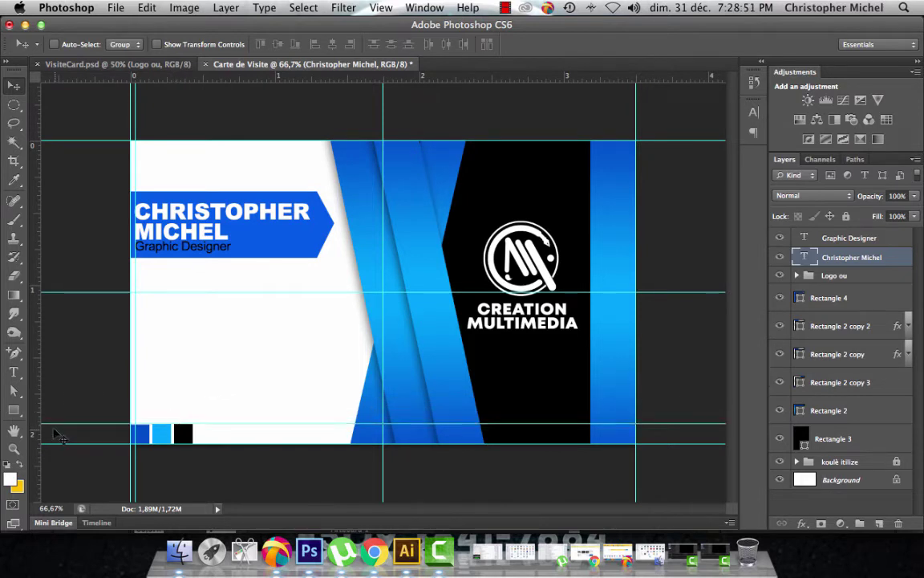
pyautogui.click(15, 411)
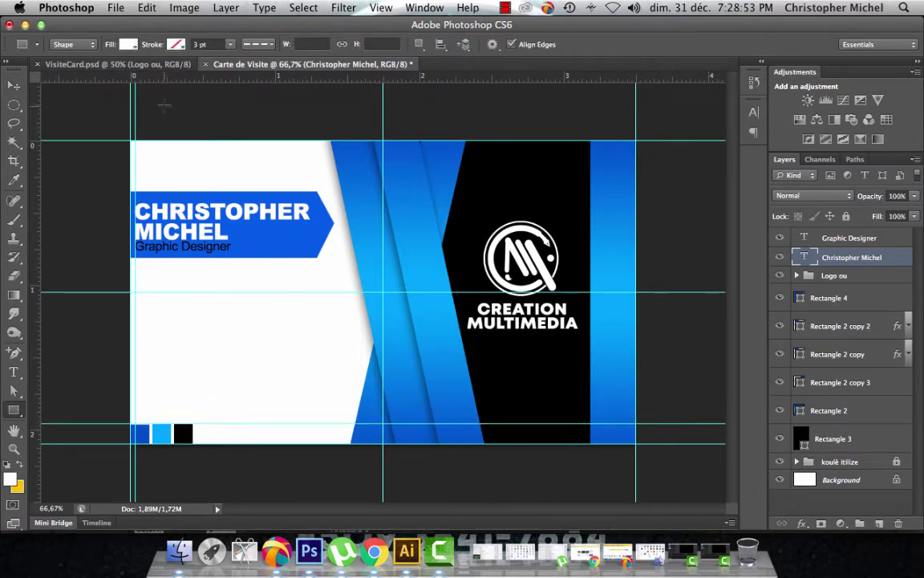
# - Draw a small square below the name banner, filled with the card's sampled blue
pyautogui.click(128, 44)
pyautogui.click(196, 73)
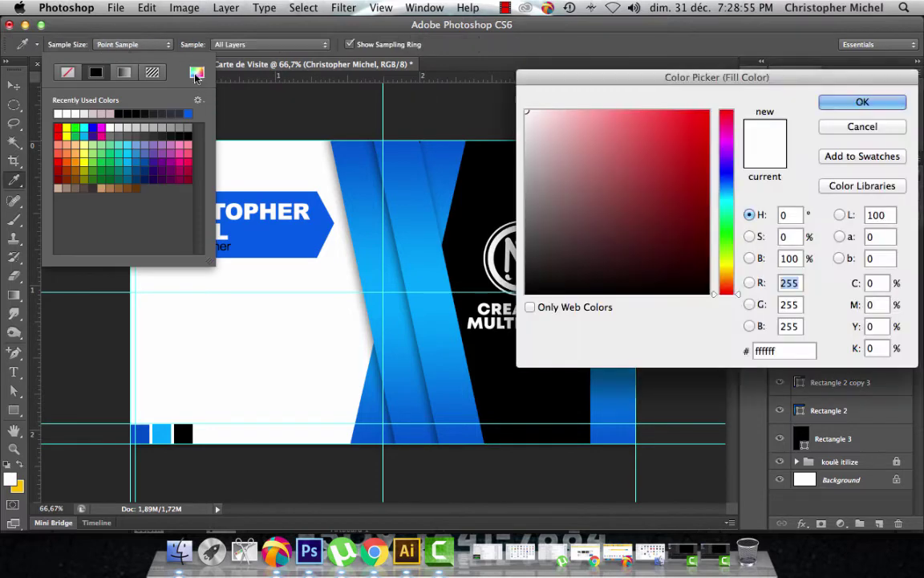
pyautogui.click(277, 233)
pyautogui.click(834, 102)
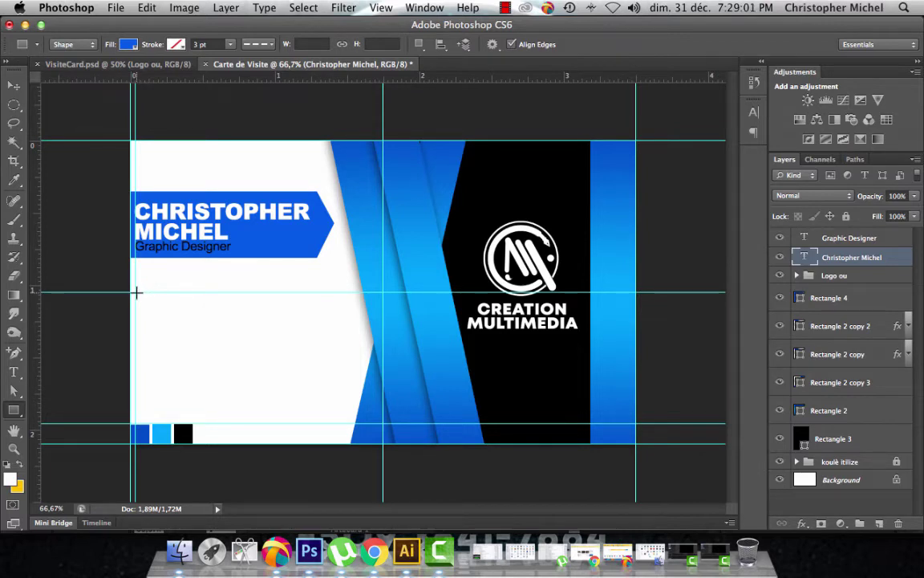
pyautogui.moveTo(136, 293); pyautogui.dragTo(155, 313)
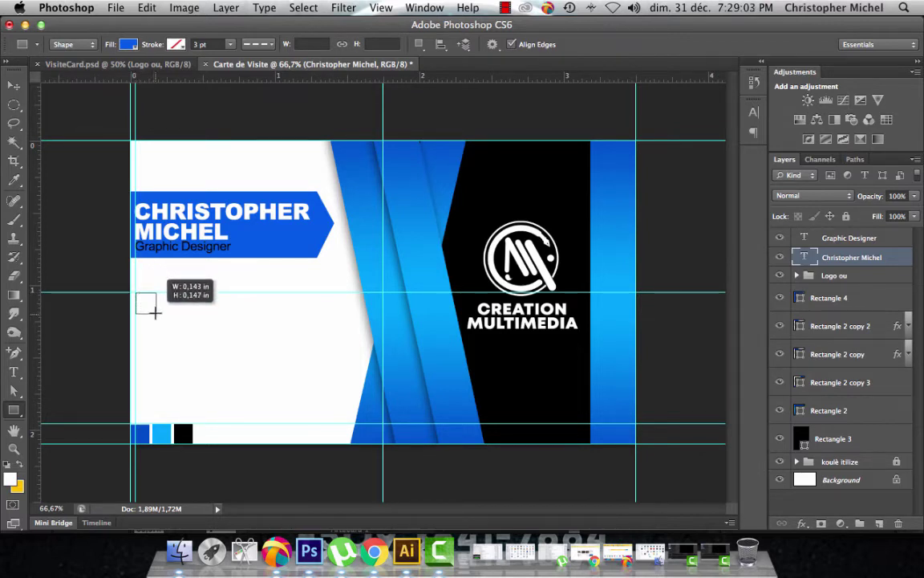
pyautogui.moveTo(154, 312); pyautogui.dragTo(154, 312)
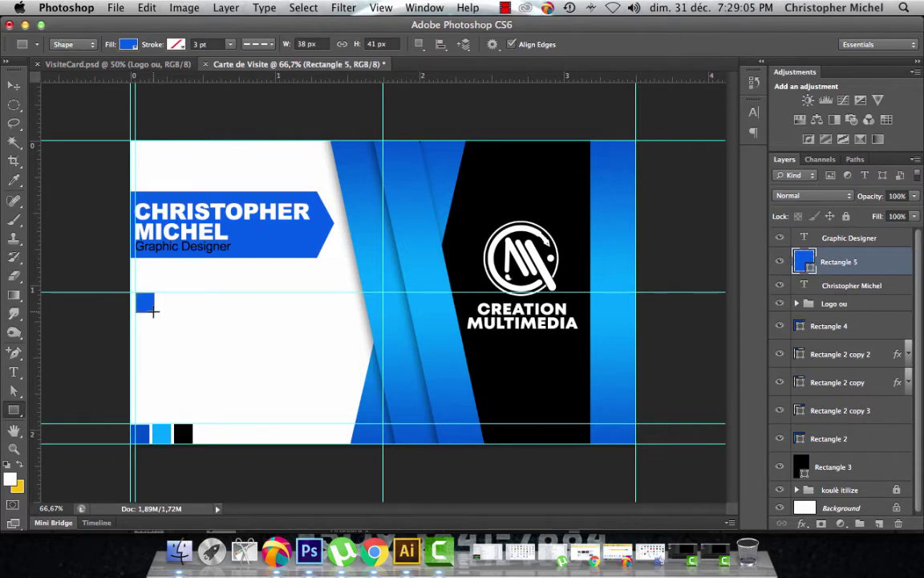
# - Shorten the blue square slightly to 38 × 36 px with Free Transform
pyautogui.press('super+plus')
pyautogui.press('super+plus')
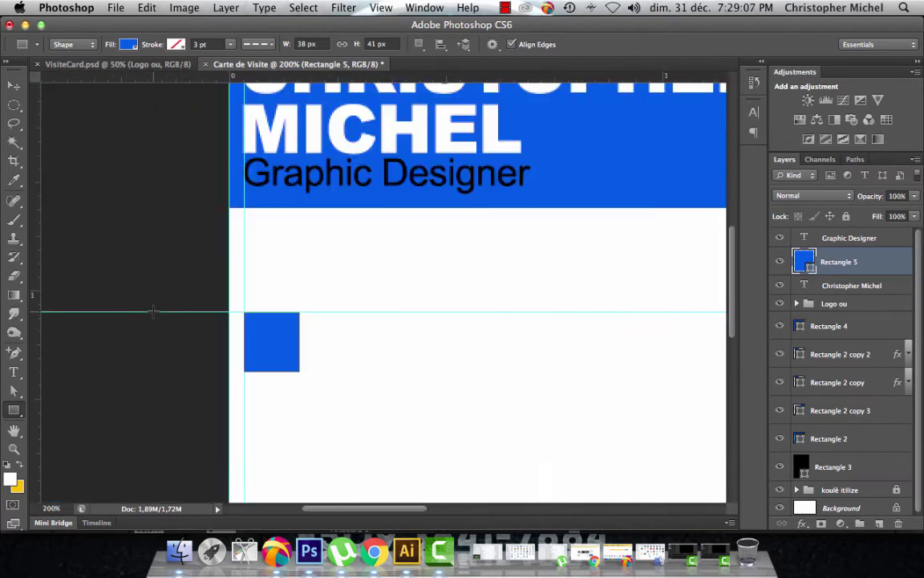
pyautogui.press('super+t')
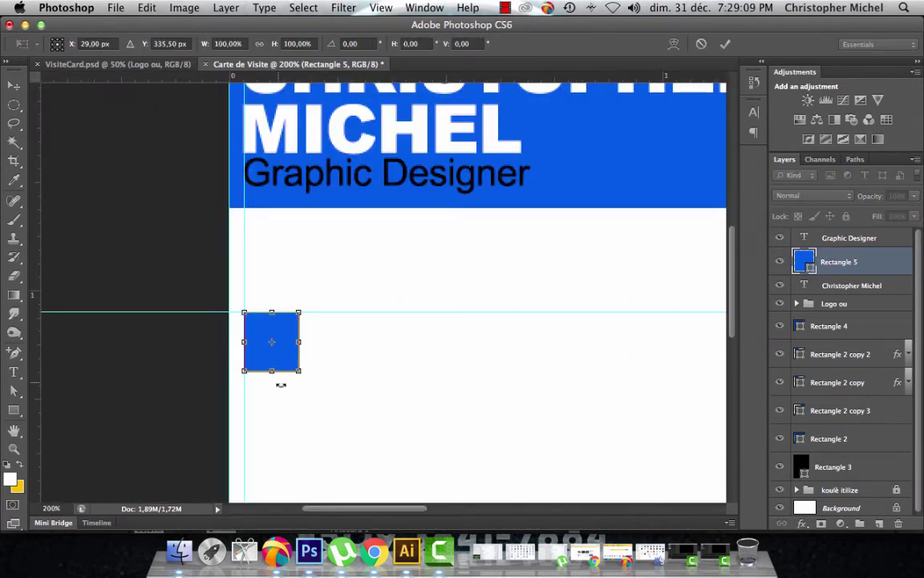
pyautogui.moveTo(271, 373); pyautogui.dragTo(271, 365)
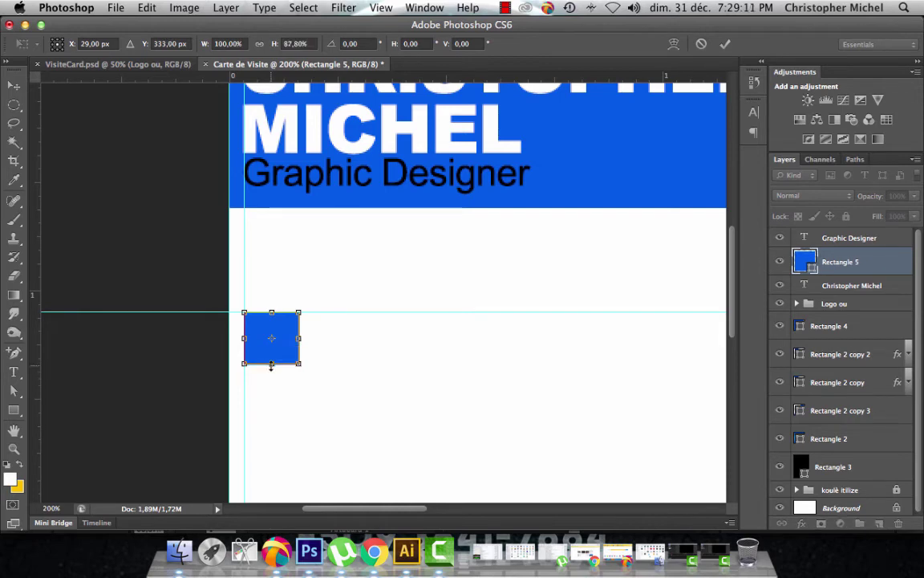
pyautogui.press('Return')
pyautogui.press('super+minus')
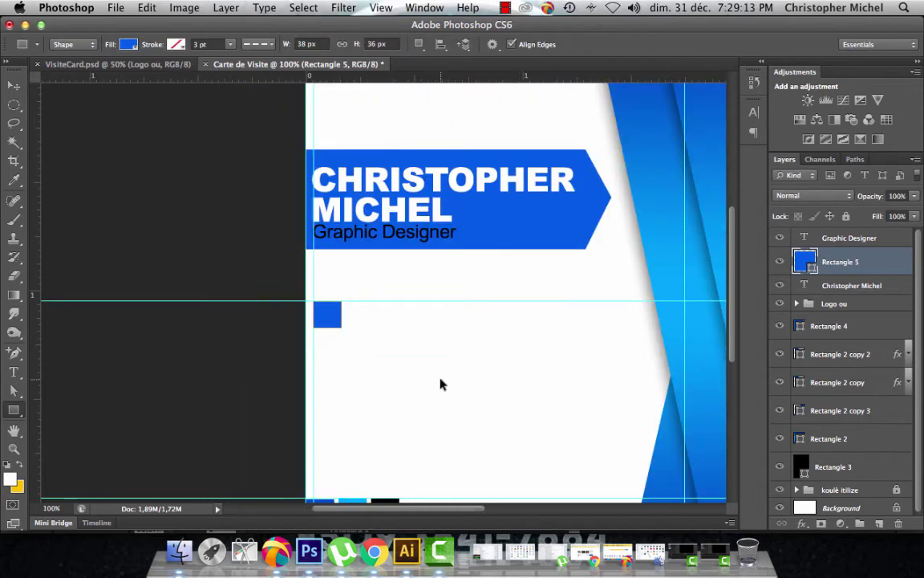
pyautogui.press('super+minus')
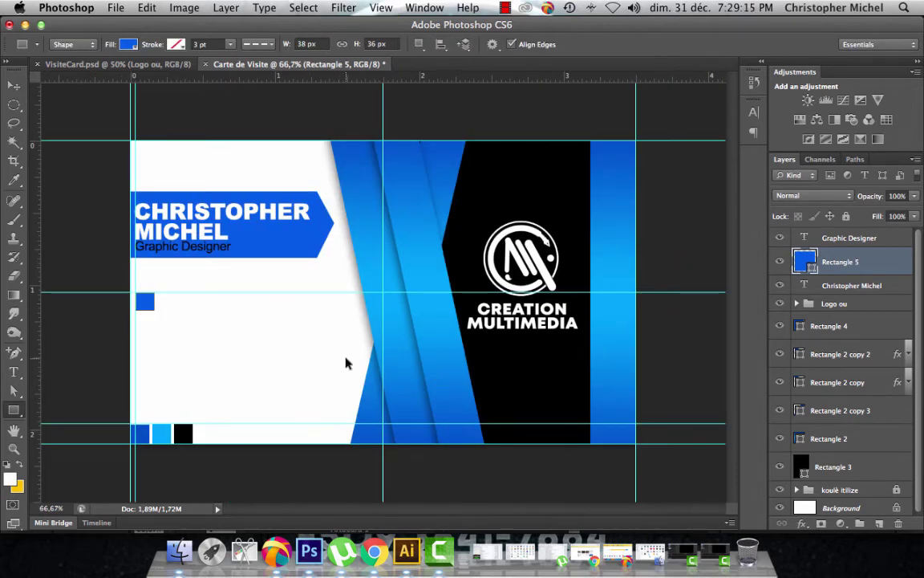
# - Duplicate the blue square three times, placing each copy below the previous one
pyautogui.press('super+j')
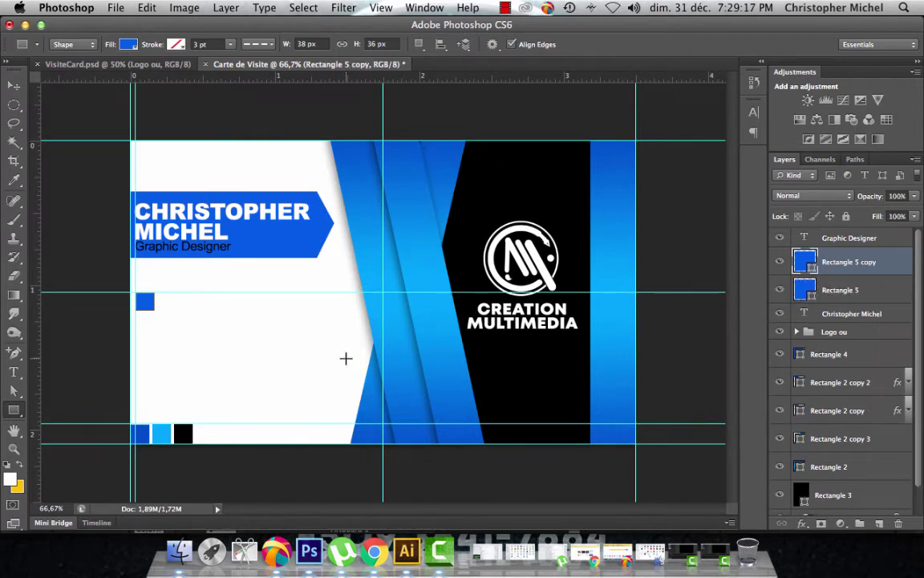
pyautogui.press('v')
pyautogui.press('Down')
pyautogui.press('Down')
pyautogui.press('Down')
pyautogui.press('Down')
pyautogui.press('Down')
pyautogui.press('Down')
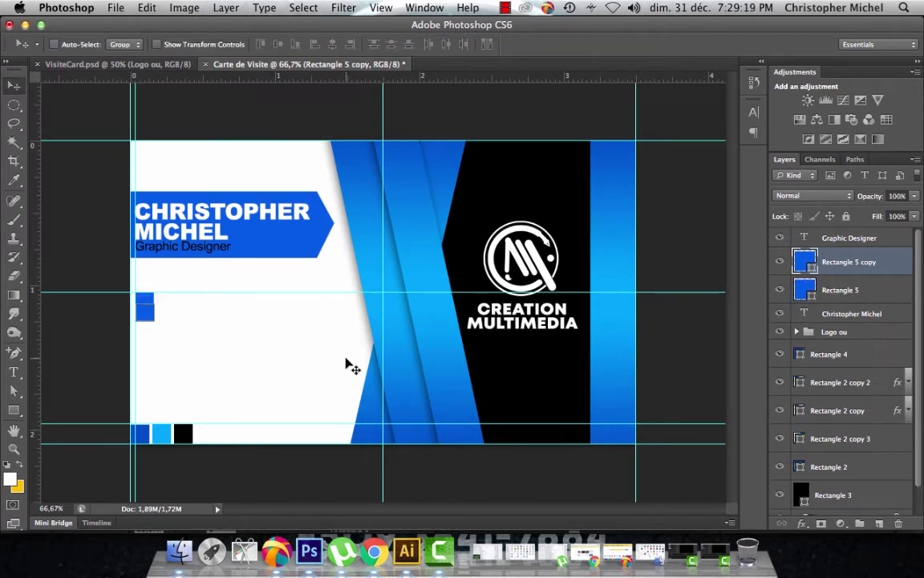
pyautogui.press('Down')
pyautogui.press('Down')
pyautogui.press('Down')
pyautogui.press('Down')
pyautogui.press('Down')
pyautogui.press('Down')
pyautogui.press('Down')
pyautogui.press('Down')
pyautogui.press('Down')
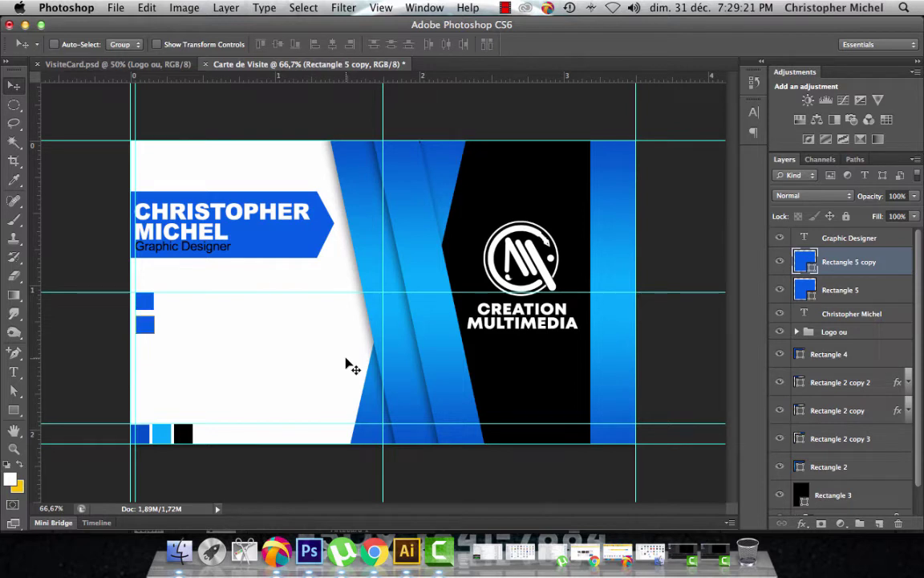
pyautogui.hotkey('ctrl', 'j')
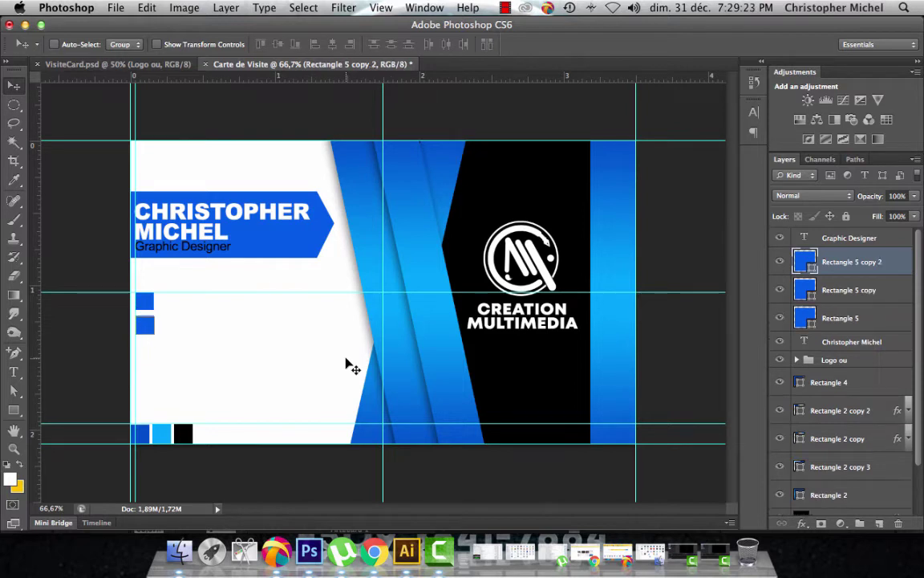
pyautogui.press('Down')
pyautogui.press('Down')
pyautogui.press('Down')
pyautogui.press('Down')
pyautogui.press('Down')
pyautogui.press('Down')
pyautogui.press('Down')
pyautogui.press('Down')
pyautogui.press('Down')
pyautogui.press('Down')
pyautogui.press('Down')
pyautogui.press('Down')
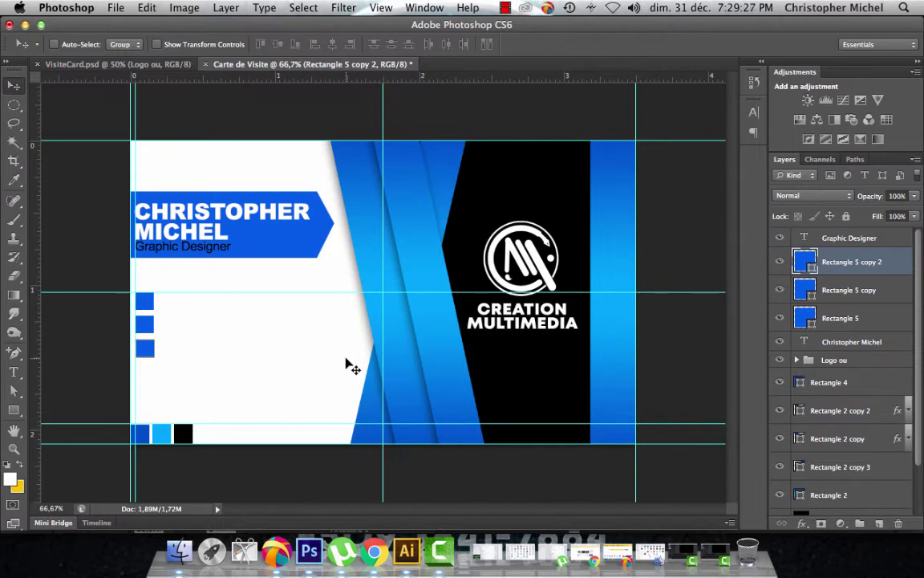
pyautogui.hotkey('alt', 'Down')
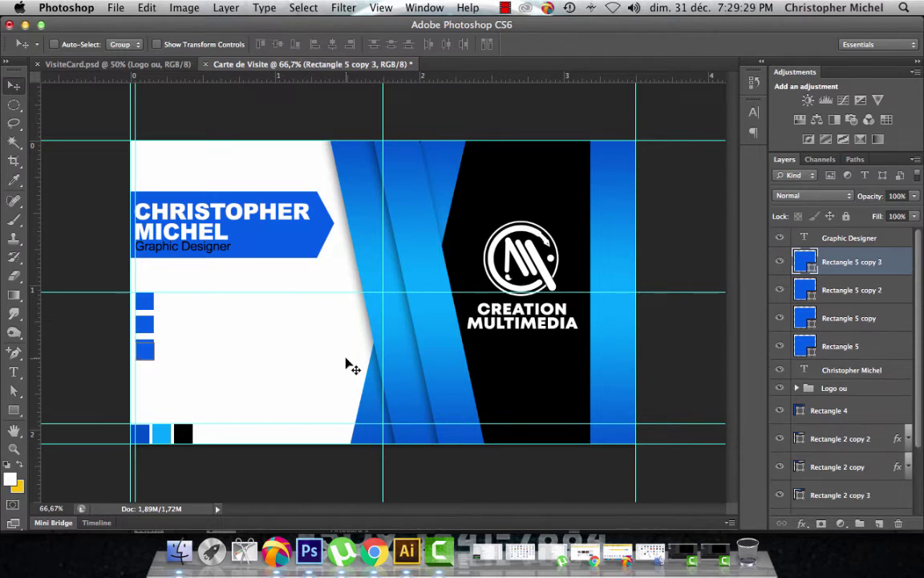
pyautogui.press('Down')
pyautogui.press('Down')
pyautogui.press('Down')
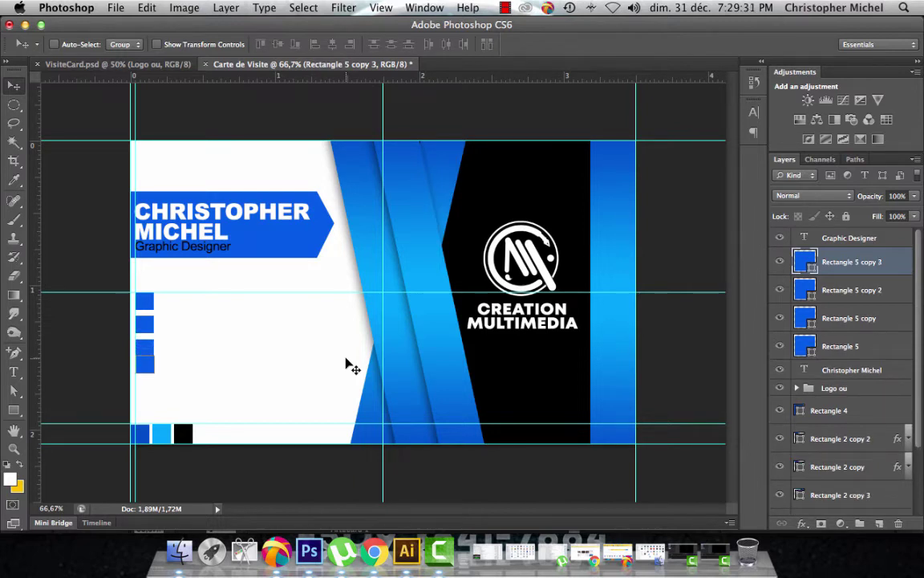
pyautogui.press('Down')
pyautogui.press('Down')
pyautogui.press('Down')
# - Even out the spacing of the four squares by shifting the lower ones down
pyautogui.keyDown('shift'); pyautogui.click(831, 292); pyautogui.keyUp('shift')
pyautogui.press('Down')
pyautogui.press('Down')
pyautogui.press('Down')
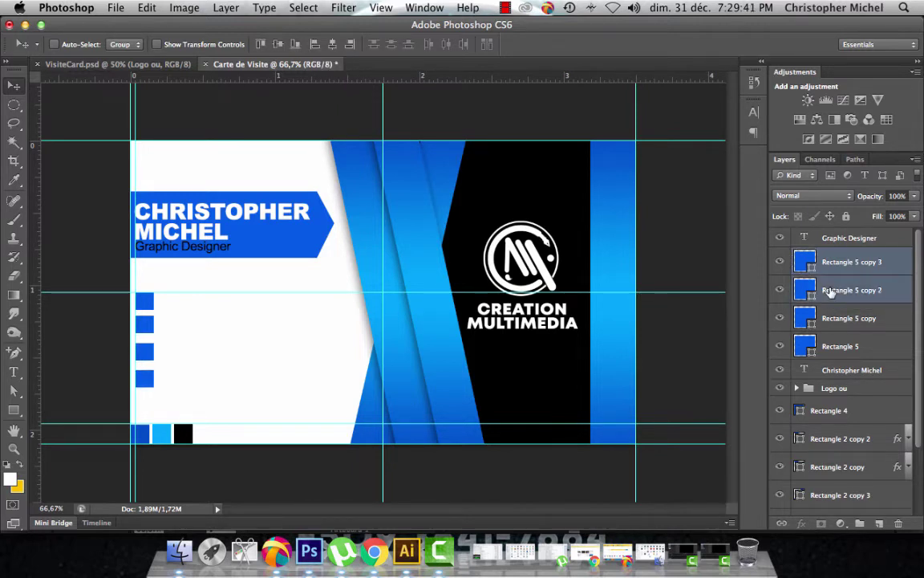
pyautogui.keyDown('shift'); pyautogui.click(840, 314); pyautogui.keyUp('shift')
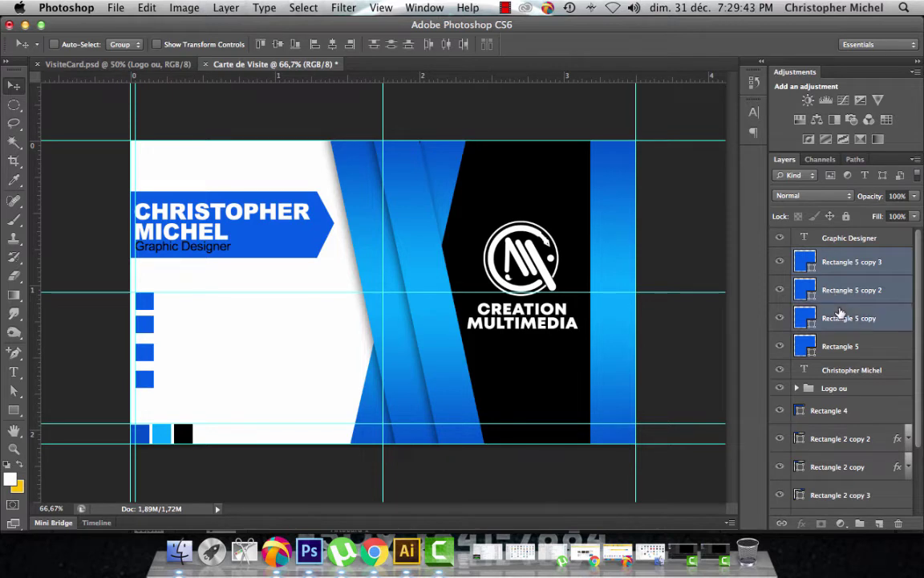
pyautogui.press('Down')
pyautogui.press('Down')
pyautogui.press('Down')
pyautogui.press('Down')
pyautogui.press('Down')
pyautogui.press('Down')
pyautogui.press('Down')
pyautogui.press('Down')
pyautogui.press('Down')
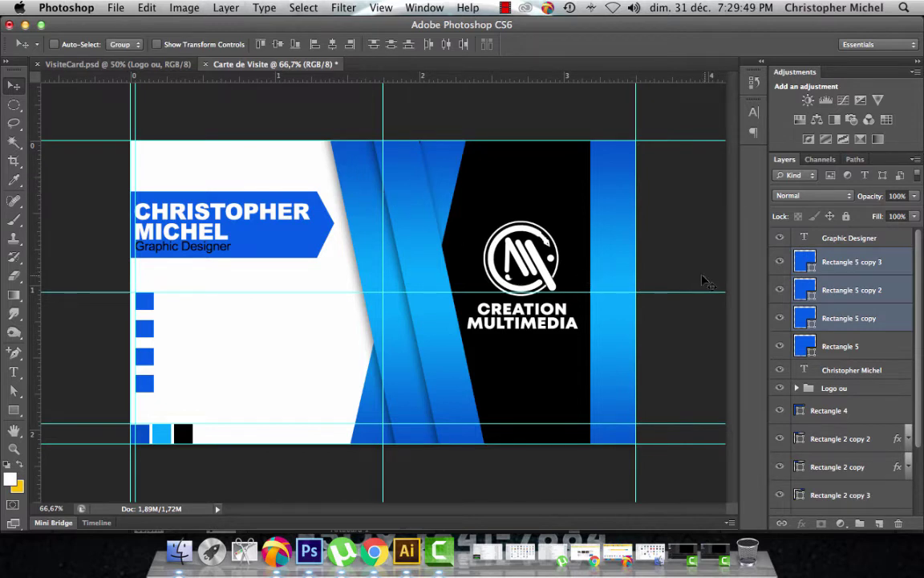
pyautogui.keyDown('shift'); pyautogui.click(857, 345); pyautogui.keyUp('shift')
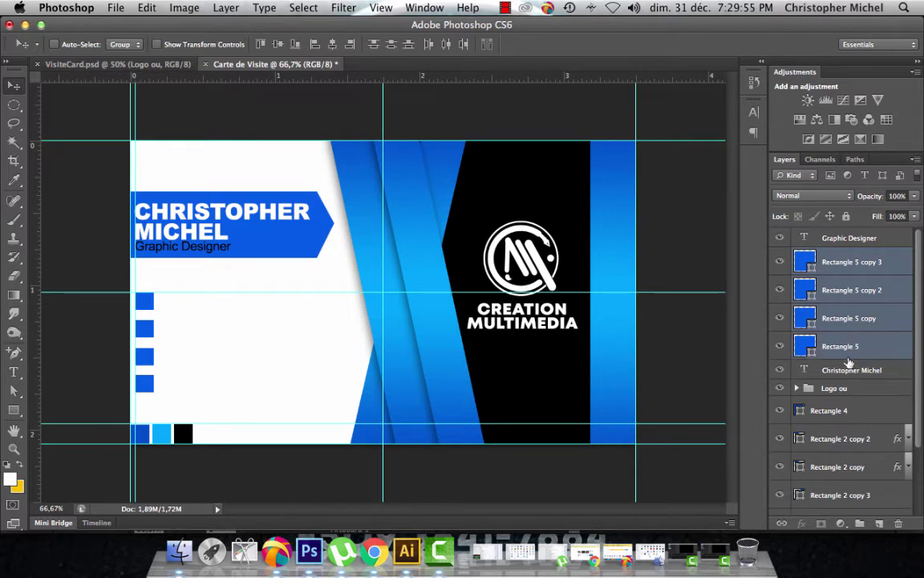
pyautogui.click(849, 370)
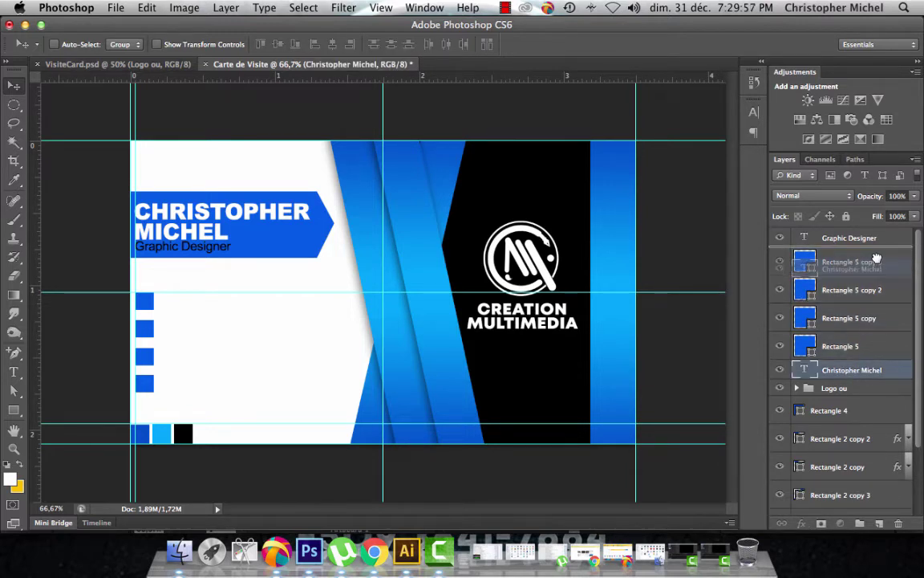
pyautogui.moveTo(904, 367); pyautogui.dragTo(842, 250)
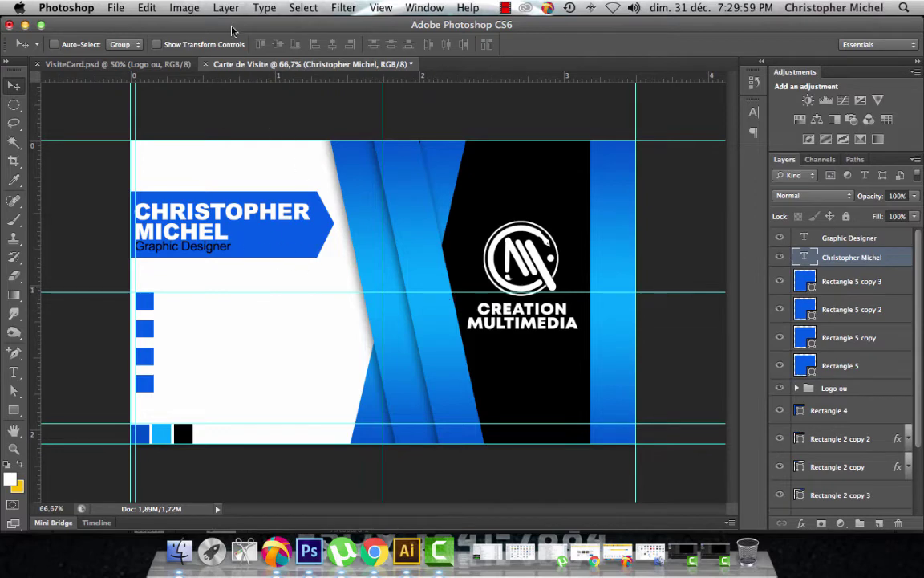
pyautogui.click(97, 65)
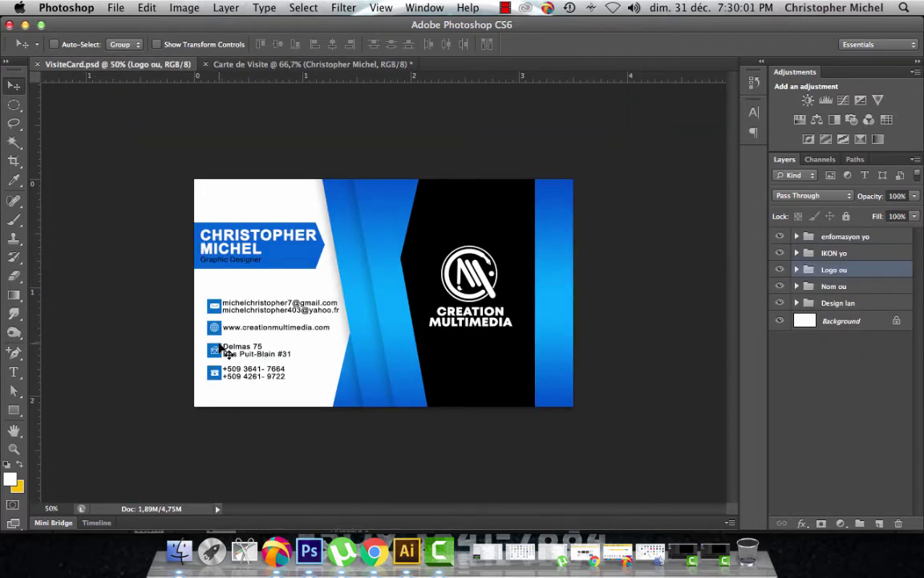
pyautogui.press('super+plus')
pyautogui.press('super+plus')
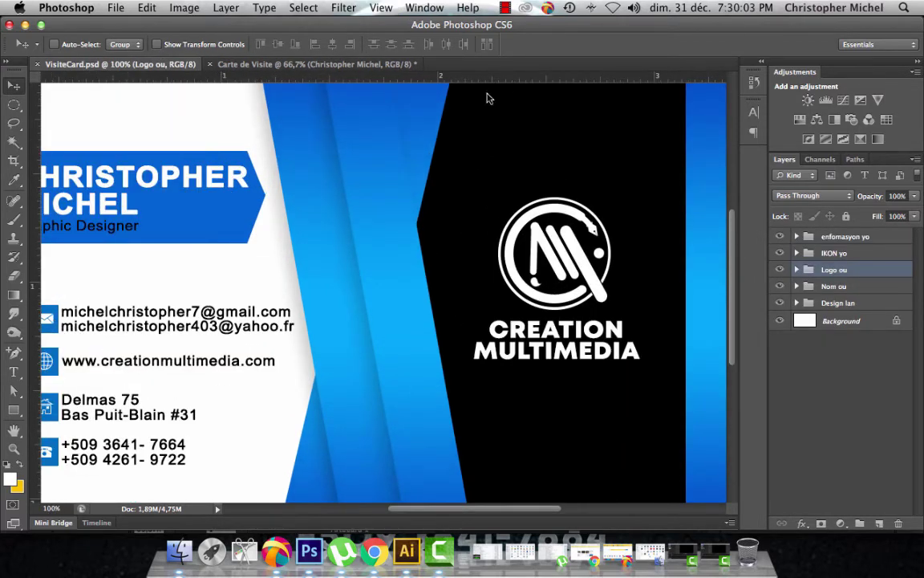
pyautogui.click(345, 63)
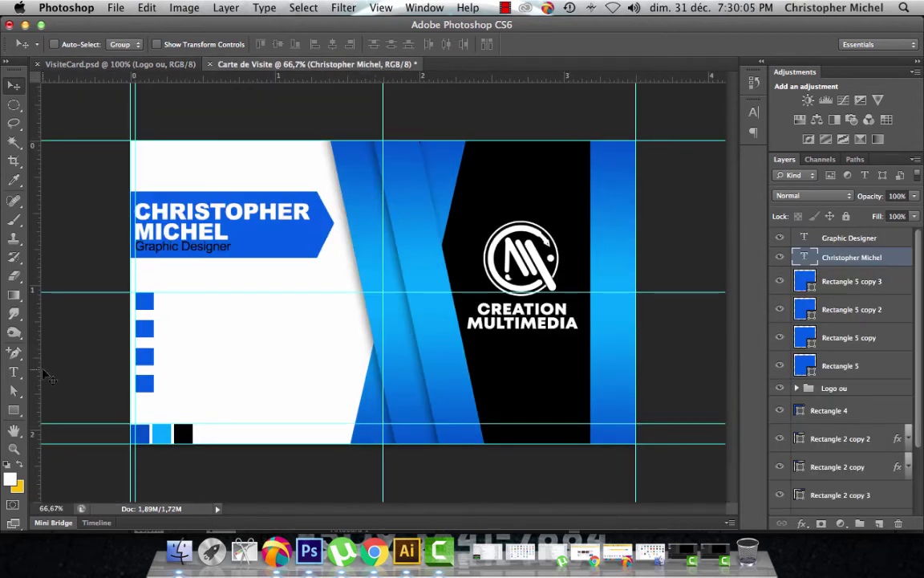
# - Set up the Custom Shape tool with the Envelope shape and a white fill
pyautogui.click(12, 410)
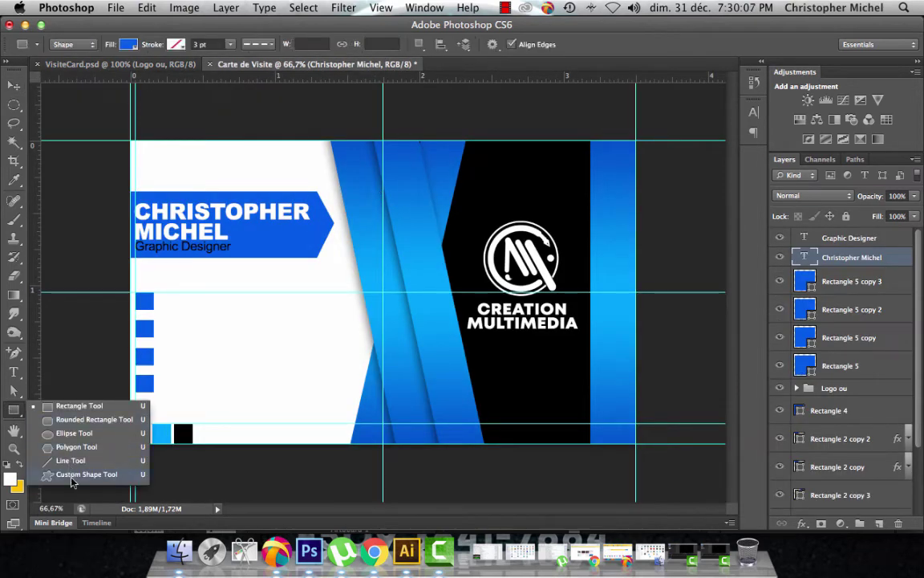
pyautogui.click(73, 474)
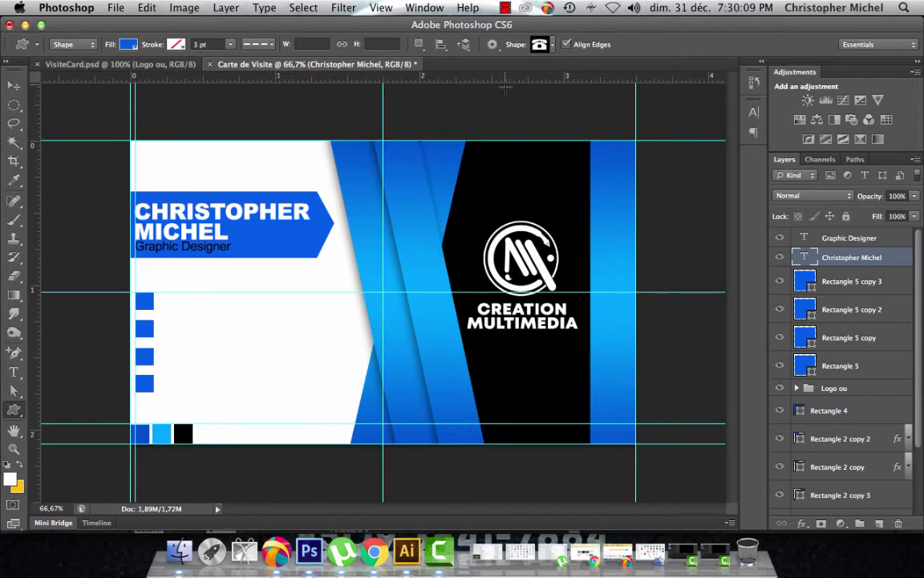
pyautogui.click(540, 46)
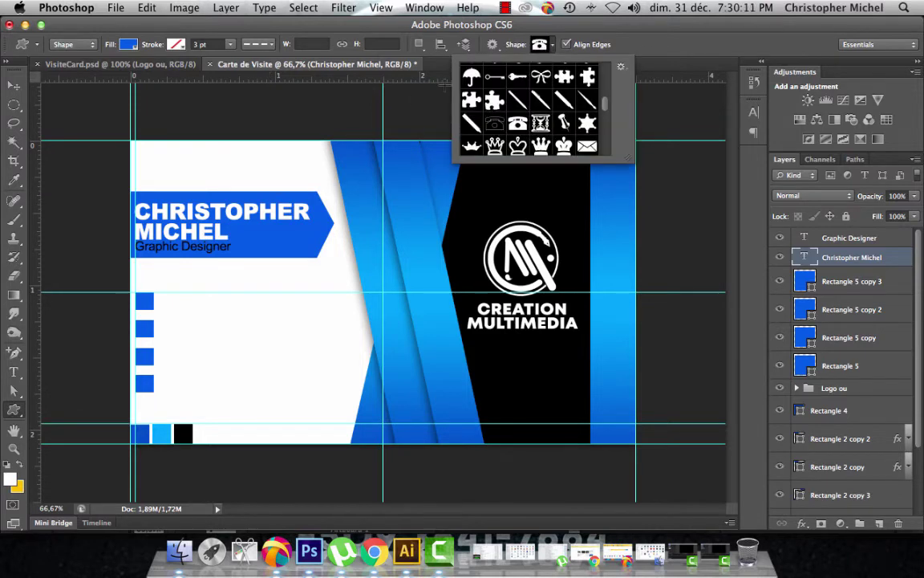
pyautogui.click(587, 146)
pyautogui.doubleClick(587, 146)
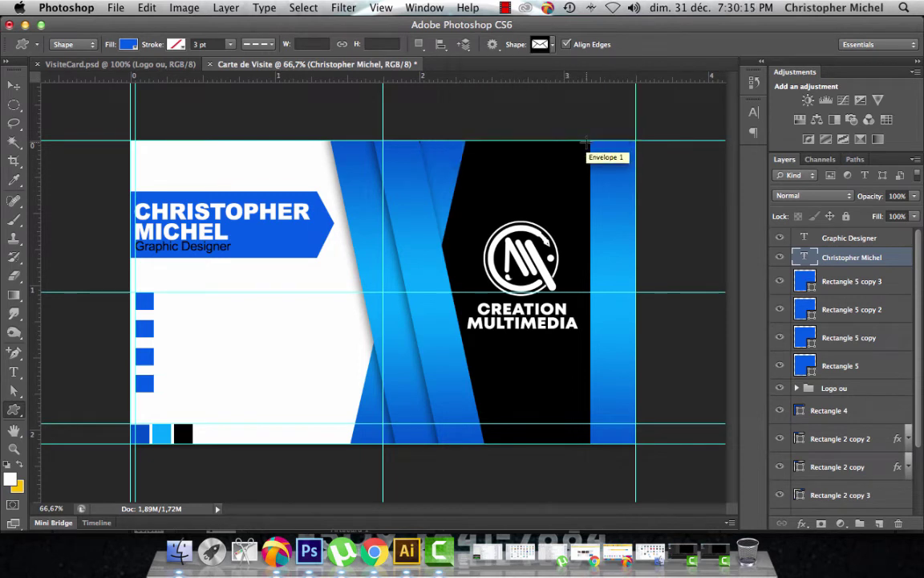
pyautogui.click(127, 44)
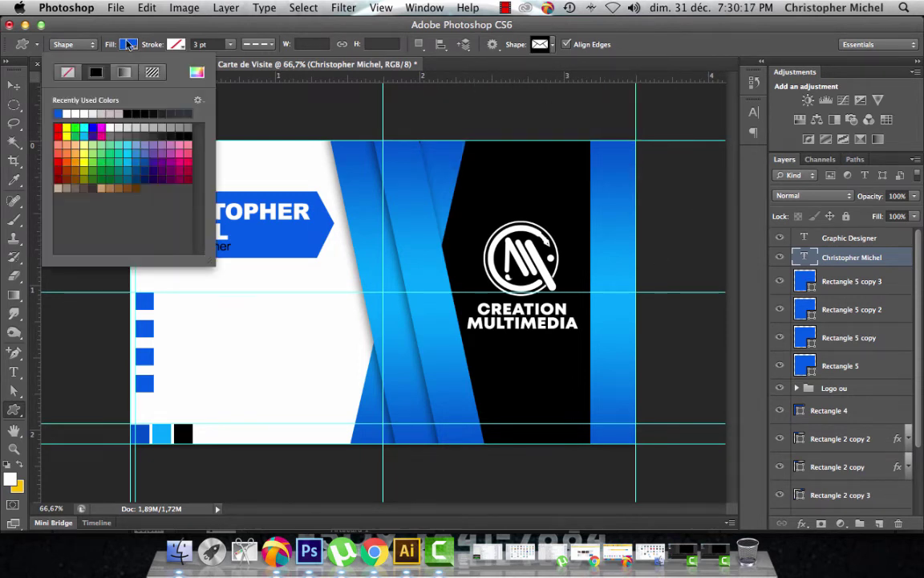
pyautogui.click(67, 113)
pyautogui.doubleClick(66, 113)
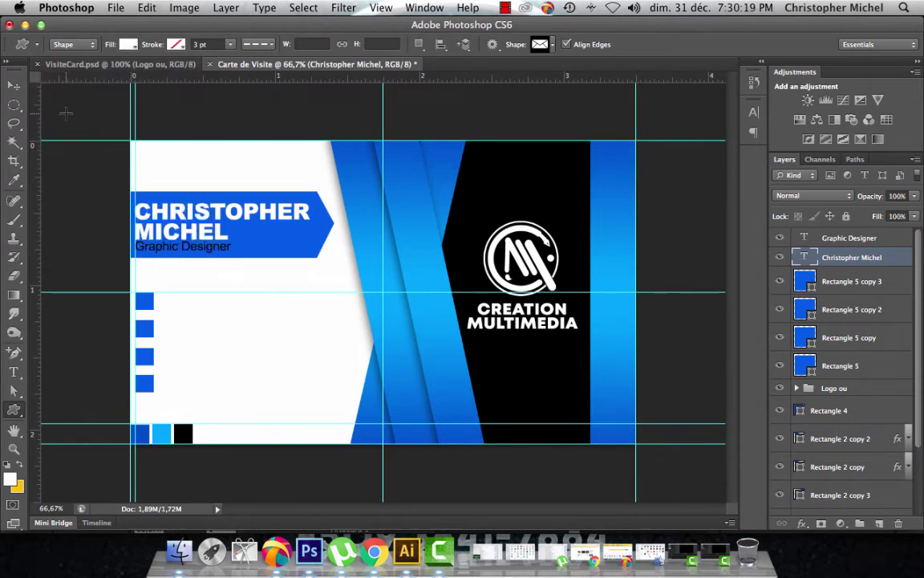
# - Zoom in and draw the envelope inside the top blue square
pyautogui.hotkey('ctrl', '+')
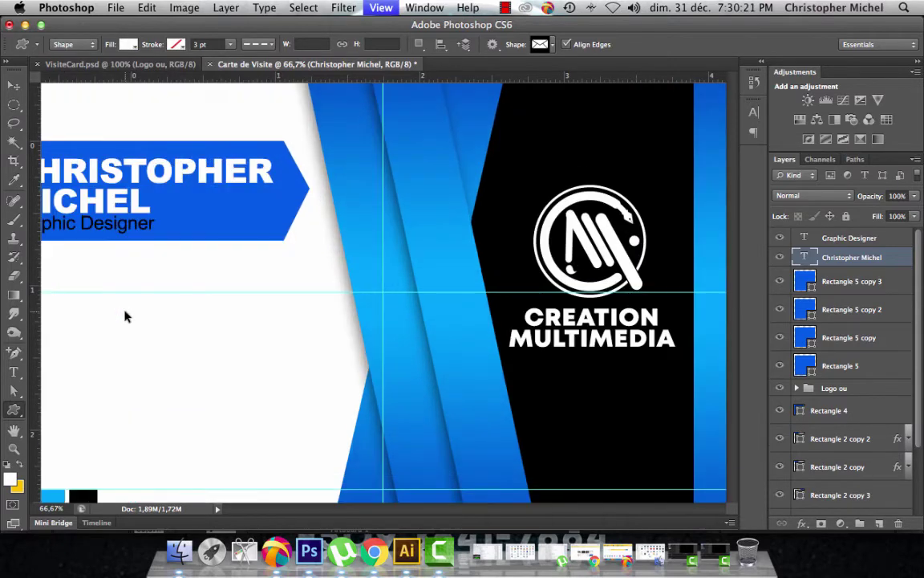
pyautogui.hotkey('ctrl', '+')
pyautogui.hscroll(-10, 125, 311)
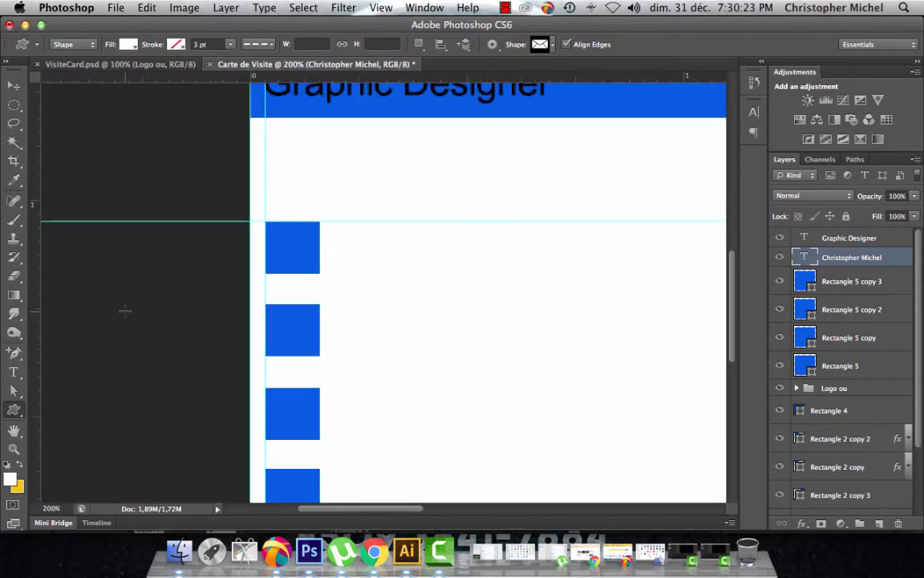
pyautogui.hotkey('ctrl', '+')
pyautogui.hotkey('ctrl', '+')
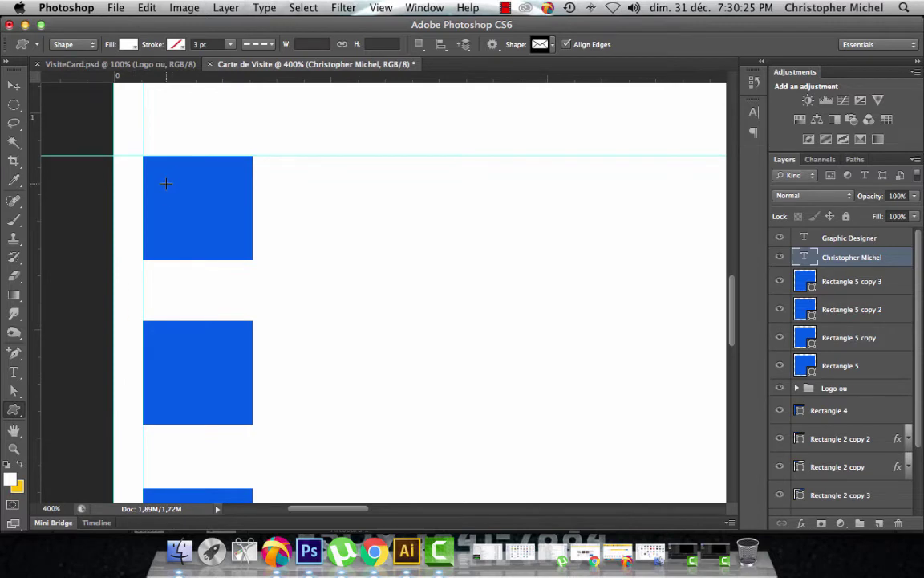
pyautogui.moveTo(163, 187); pyautogui.dragTo(237, 248)
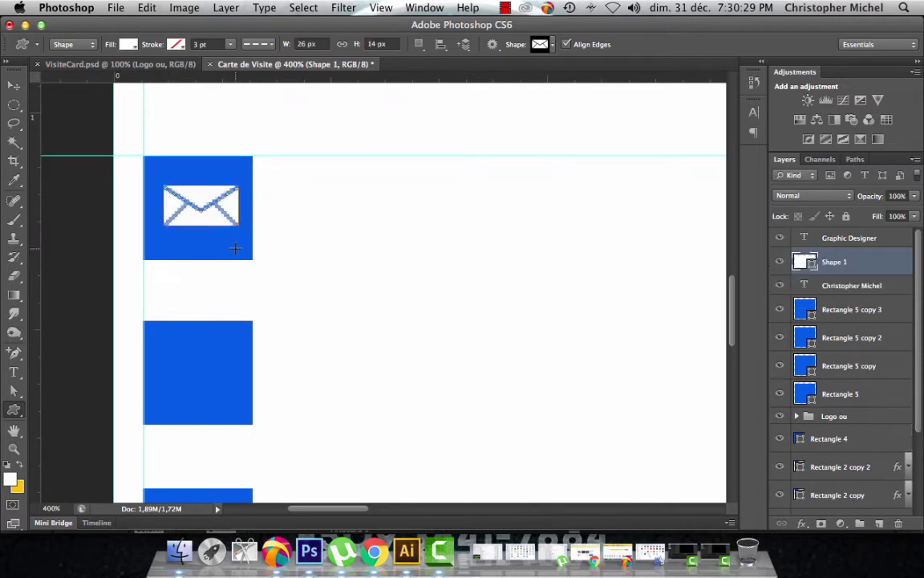
pyautogui.press('b')
# - Nudge the envelope until it is centred in the top square
pyautogui.press('v')
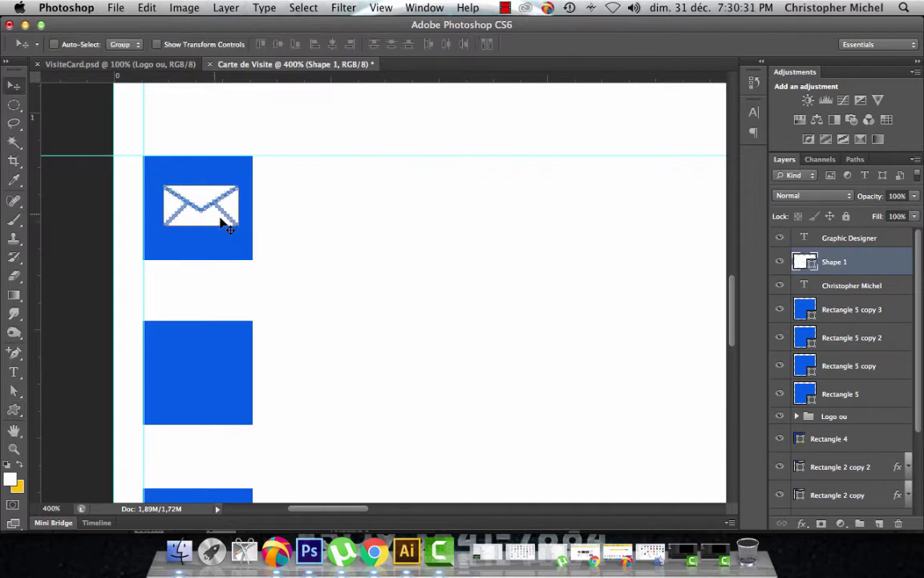
pyautogui.moveTo(221, 212); pyautogui.dragTo(213, 212)
pyautogui.press('Right')
pyautogui.press('Down')
pyautogui.press('Down')
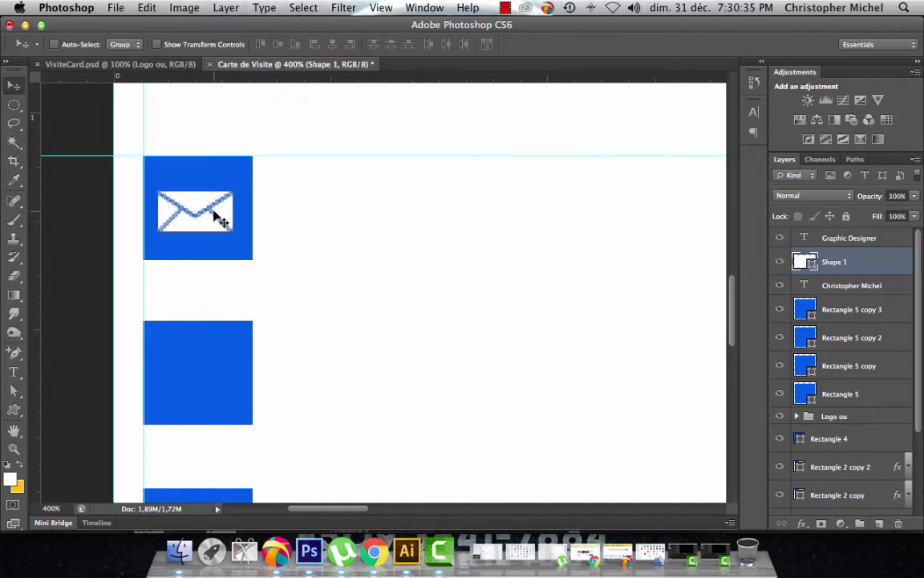
pyautogui.press('Up')
pyautogui.press('Right')
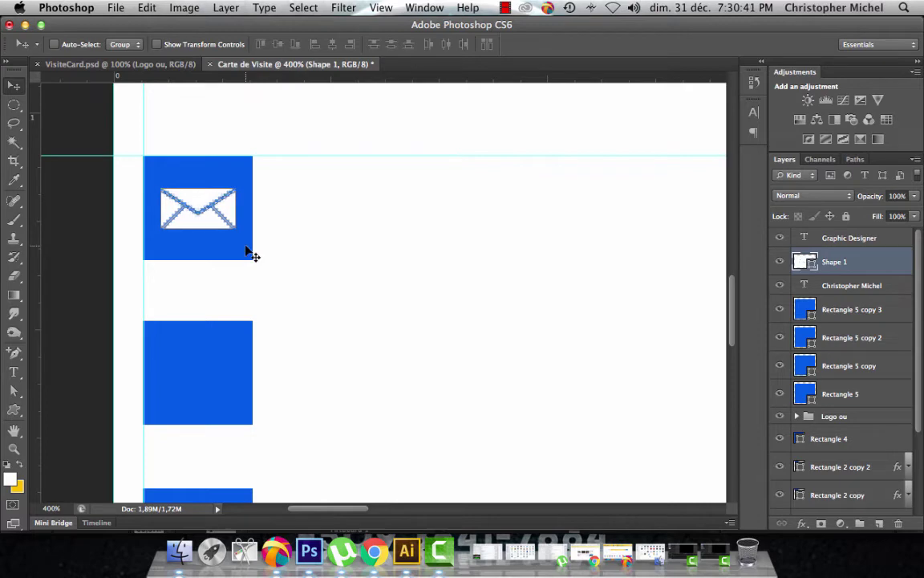
# - Inspect the envelope icon up close and compare it with the VisiteCard.psd reference
pyautogui.press('super+plus')
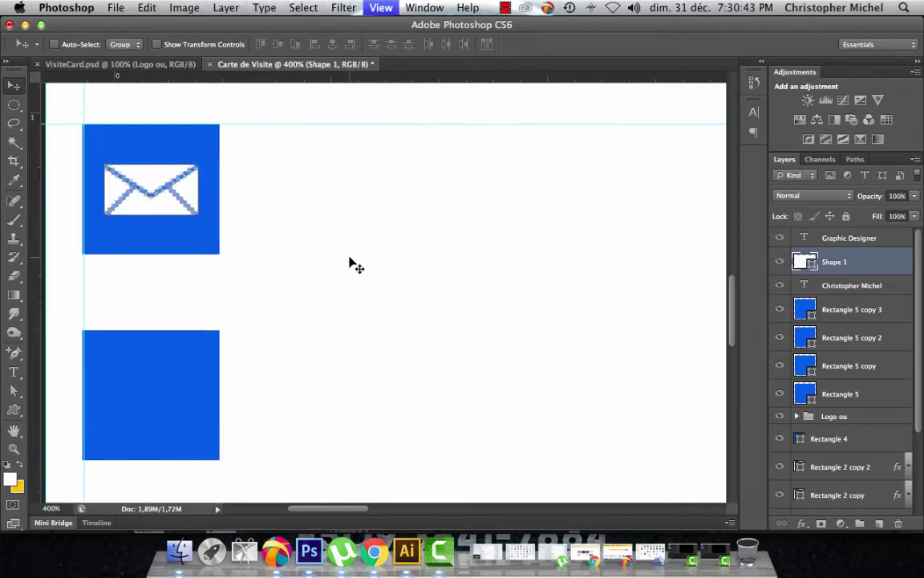
pyautogui.press('super+plus')
pyautogui.hscroll(-10, 353, 265)
pyautogui.hscroll(5, 353, 265)
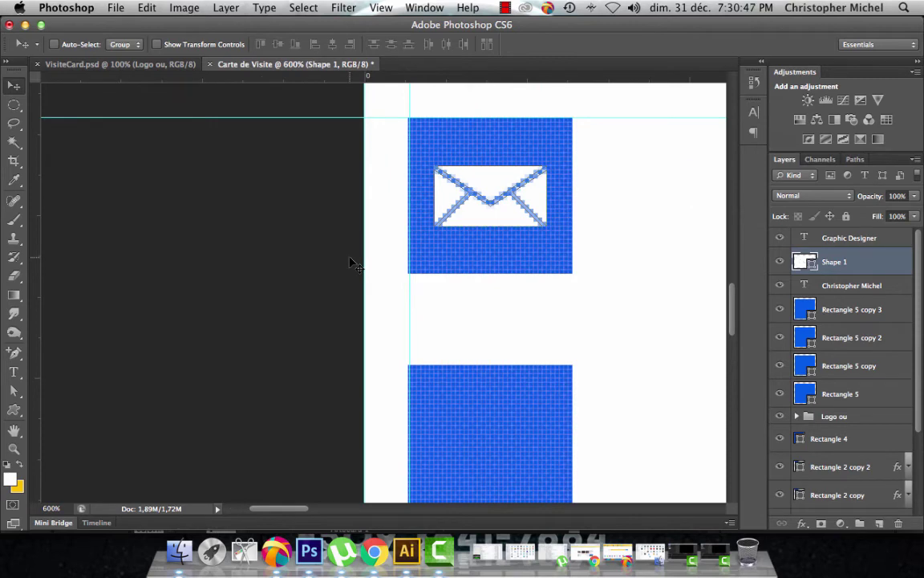
pyautogui.scroll(-3, 531, 284)
pyautogui.hscroll(5, 532, 285)
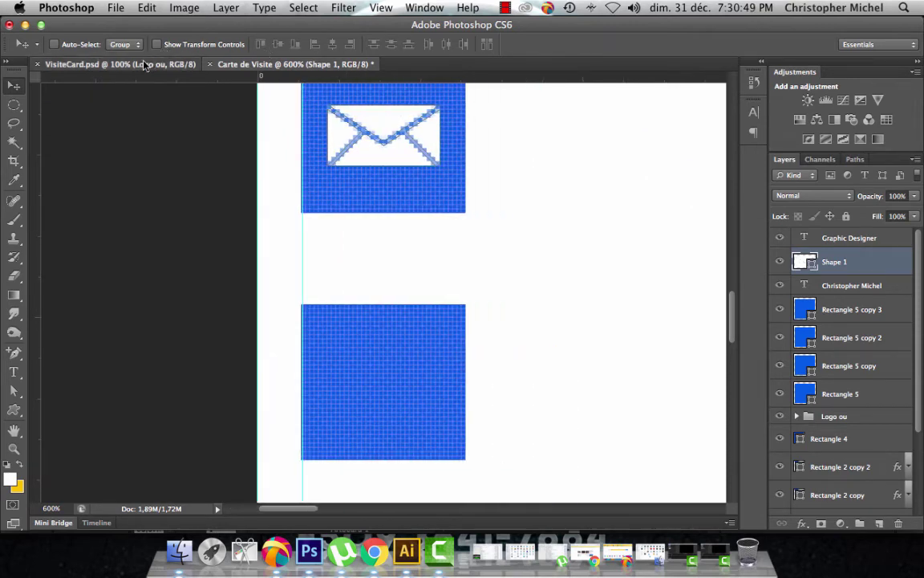
pyautogui.click(120, 64)
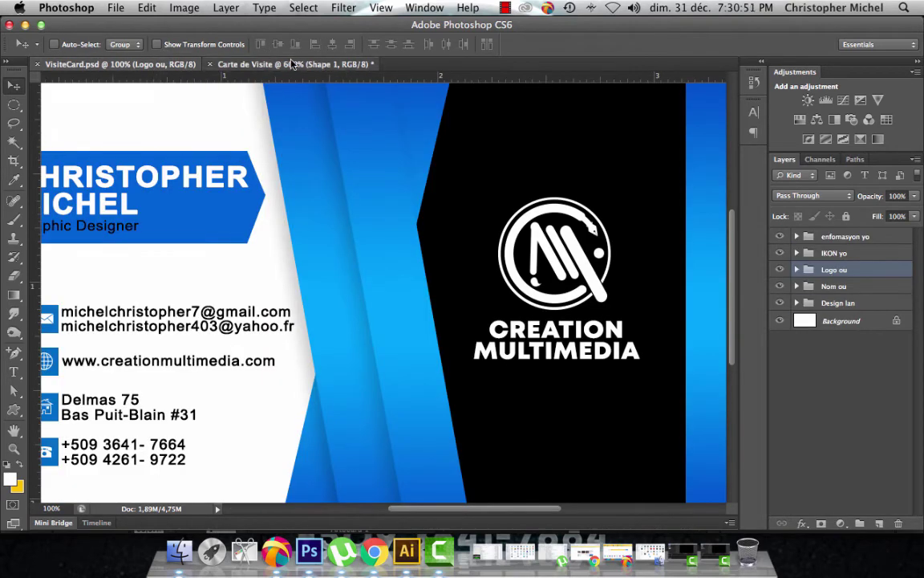
pyautogui.click(265, 61)
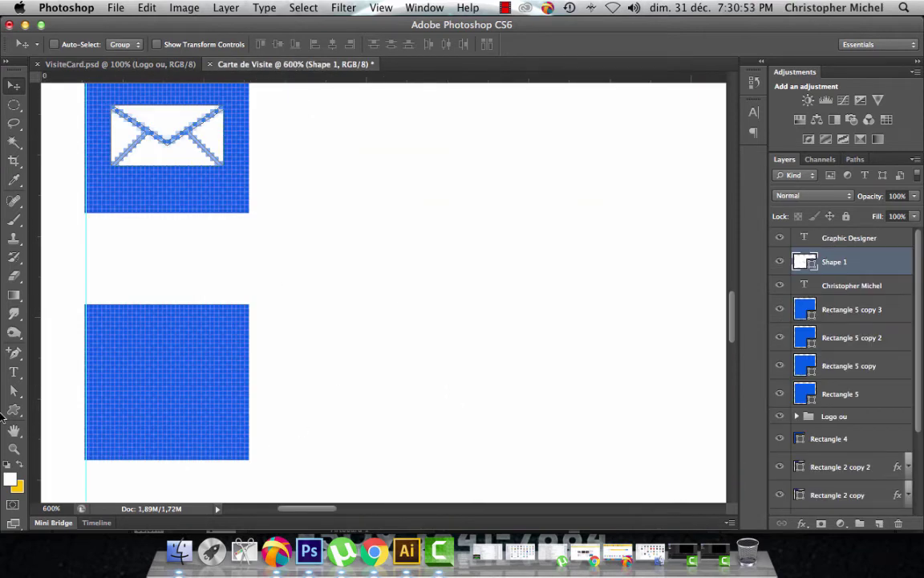
# - Select the globe preset in the Custom Shape tool's shape gallery
pyautogui.click(13, 409)
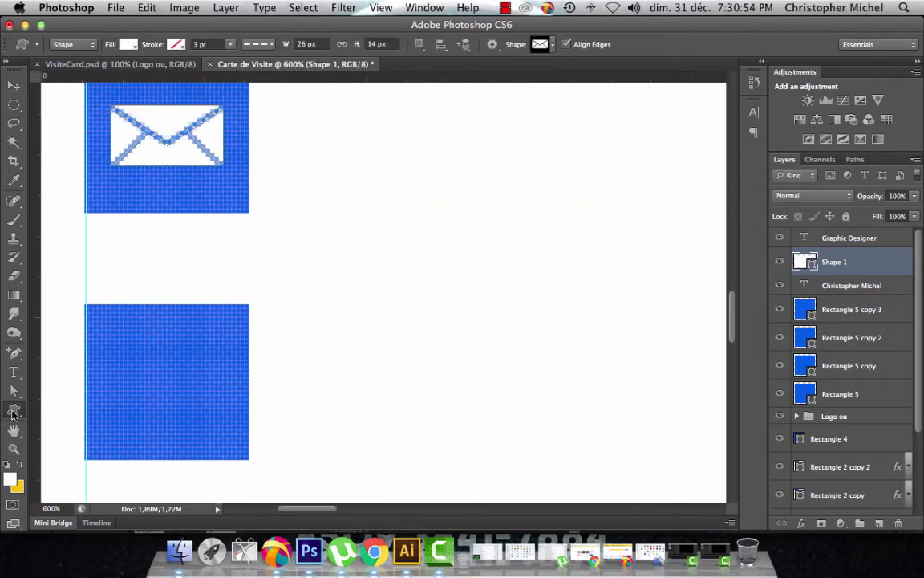
pyautogui.click(534, 46)
pyautogui.click(551, 46)
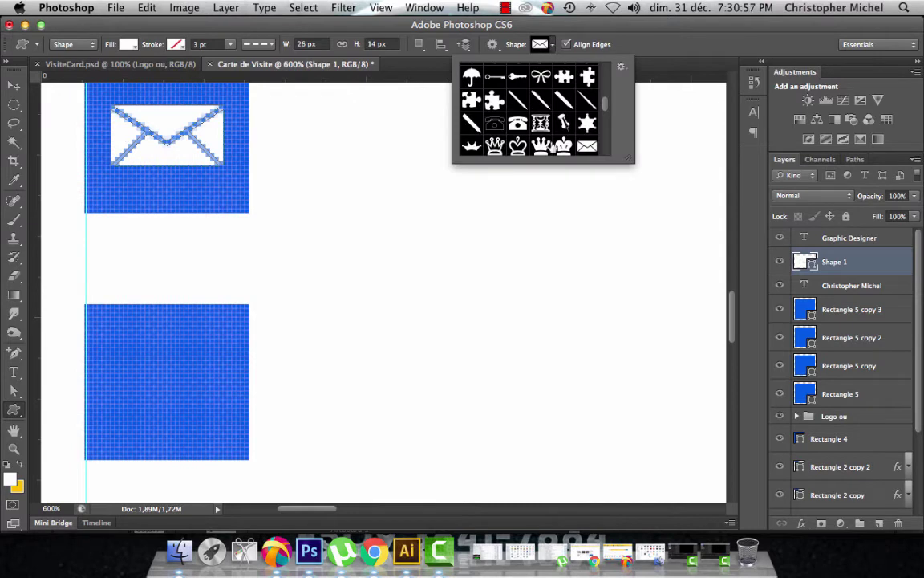
pyautogui.scroll(-5, 552, 146)
pyautogui.scroll(-5, 554, 146)
pyautogui.click(564, 144)
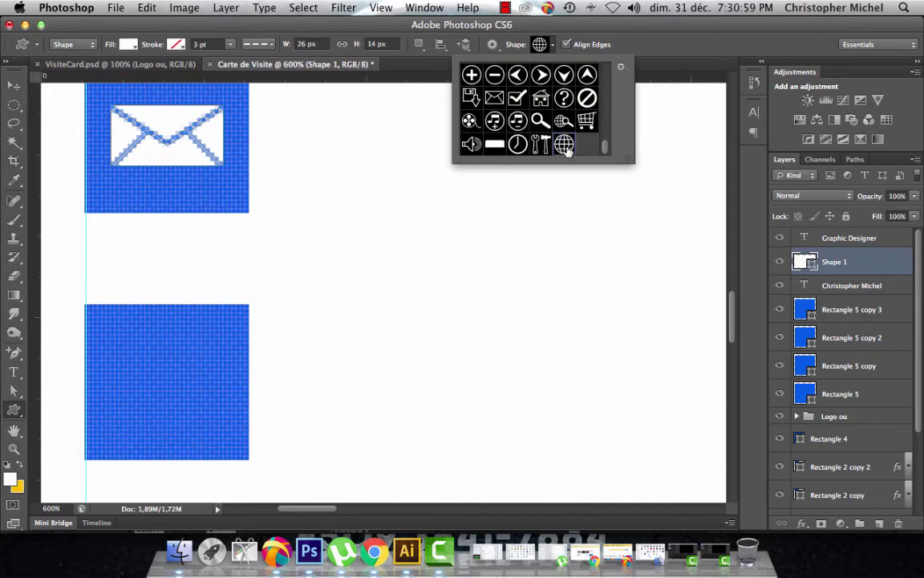
pyautogui.doubleClick(565, 146)
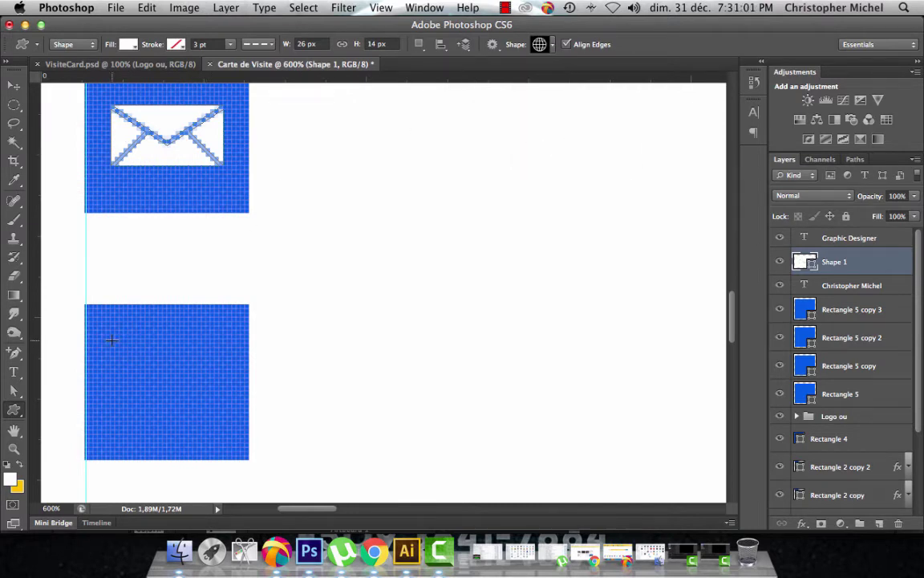
# - Draw a globe about 0,070 in square in the second blue square and centre it
pyautogui.moveTo(111, 340); pyautogui.dragTo(151, 371)
pyautogui.moveTo(110, 338); pyautogui.dragTo(155, 372)
pyautogui.moveTo(191, 409); pyautogui.dragTo(219, 429)
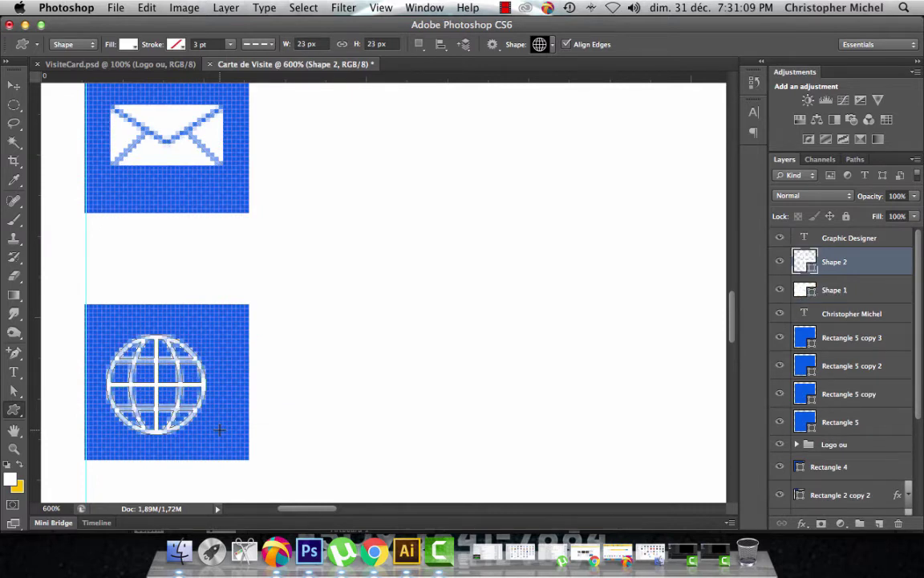
pyautogui.press('v')
pyautogui.press('Right')
pyautogui.press('Right')
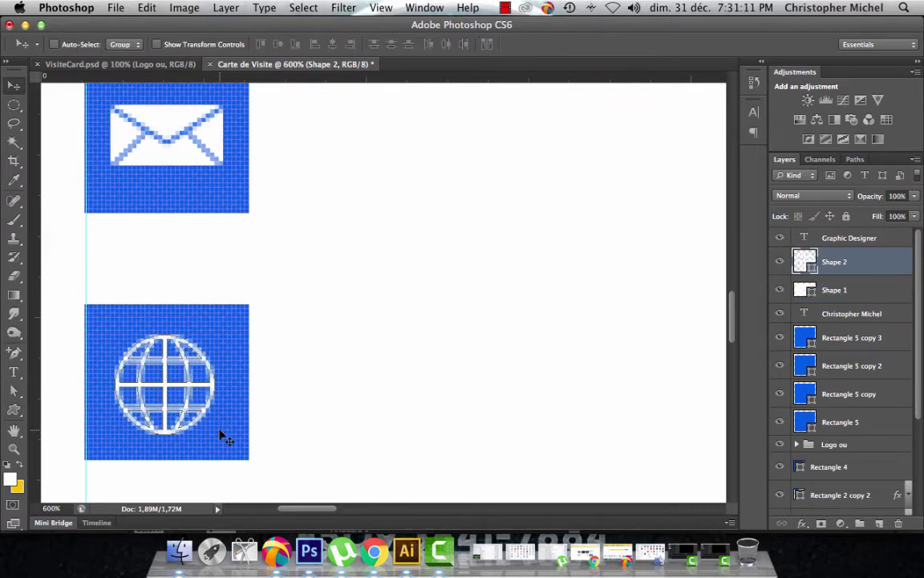
pyautogui.press('Right')
pyautogui.press('Right')
pyautogui.press('Left')
pyautogui.press('Up')
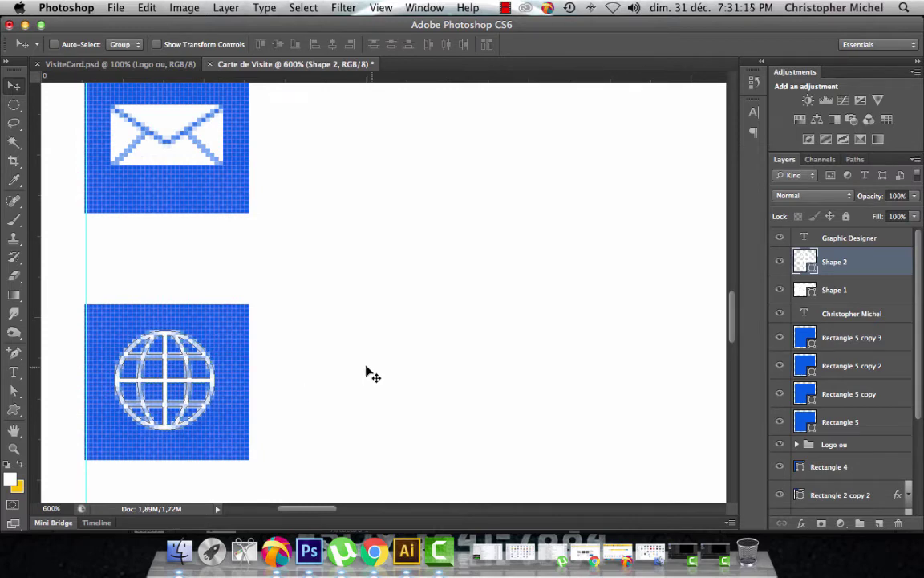
pyautogui.scroll(-3, 372, 373)
pyautogui.scroll(-4, 373, 373)
pyautogui.scroll(-3, 373, 375)
pyautogui.scroll(2, 377, 375)
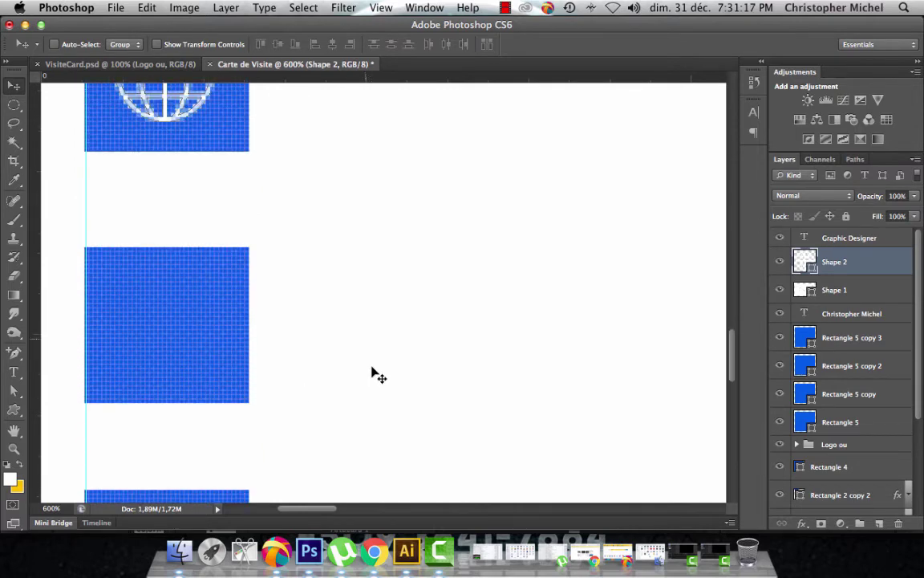
# - Compare with the reference card, then choose the house preset for the Custom Shape tool
pyautogui.click(155, 65)
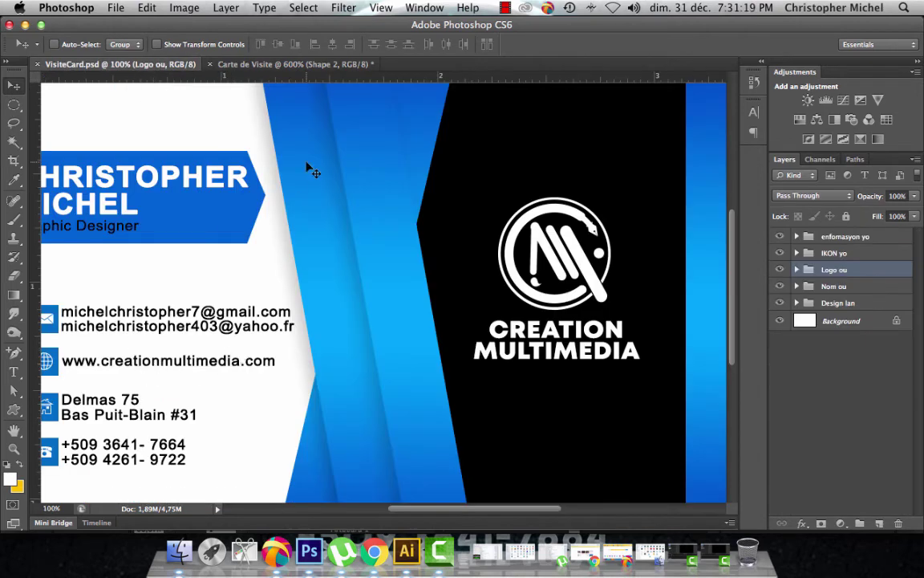
pyautogui.click(253, 64)
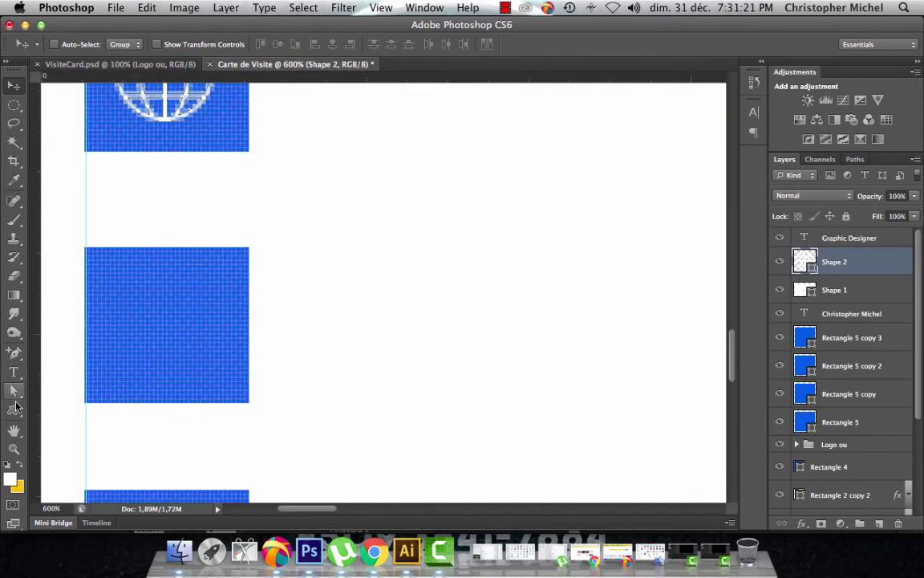
pyautogui.click(14, 409)
pyautogui.click(539, 44)
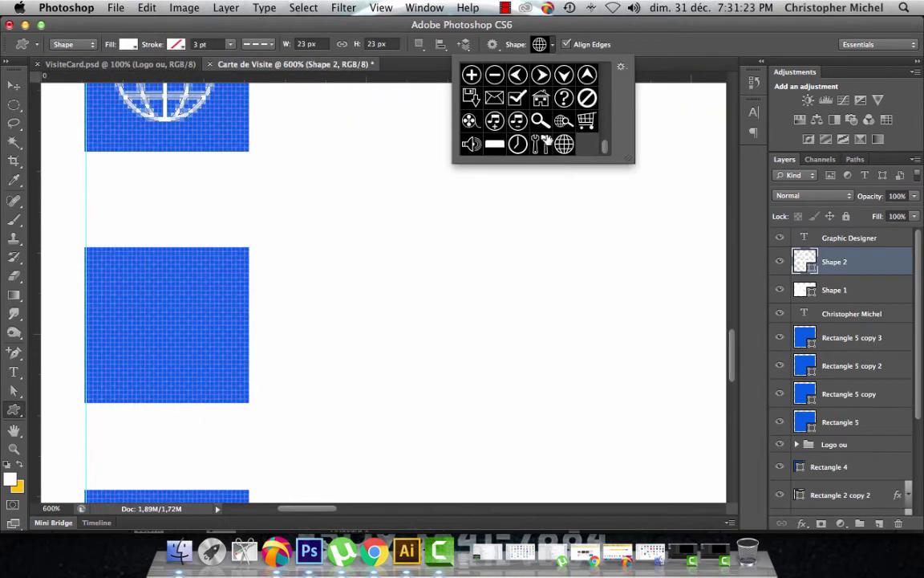
pyautogui.click(541, 98)
pyautogui.doubleClick(539, 97)
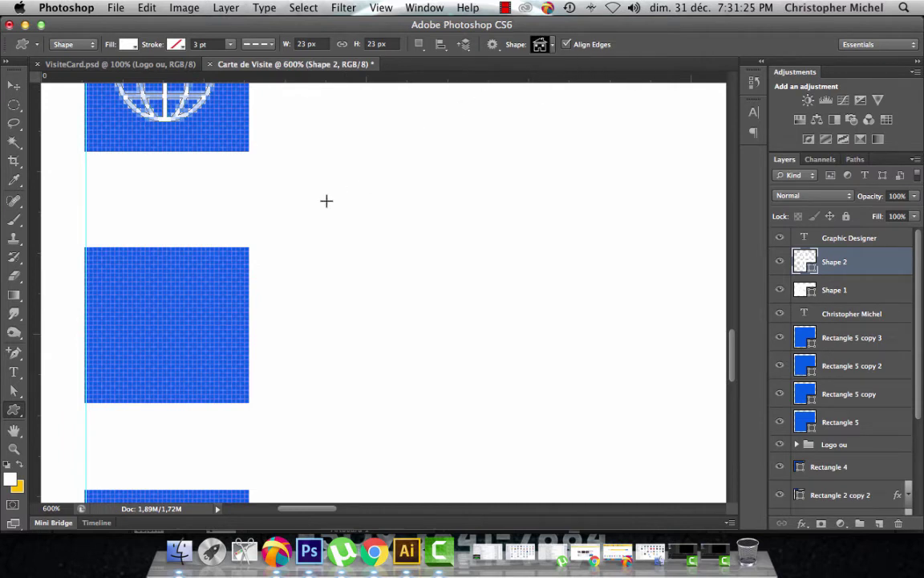
# - Draw a white house icon in the third blue square and nudge it to centre
pyautogui.moveTo(125, 274)
pyautogui.mouseDown()
pyautogui.moveTo(206, 362)
pyautogui.moveTo(231, 410)
pyautogui.mouseUp()
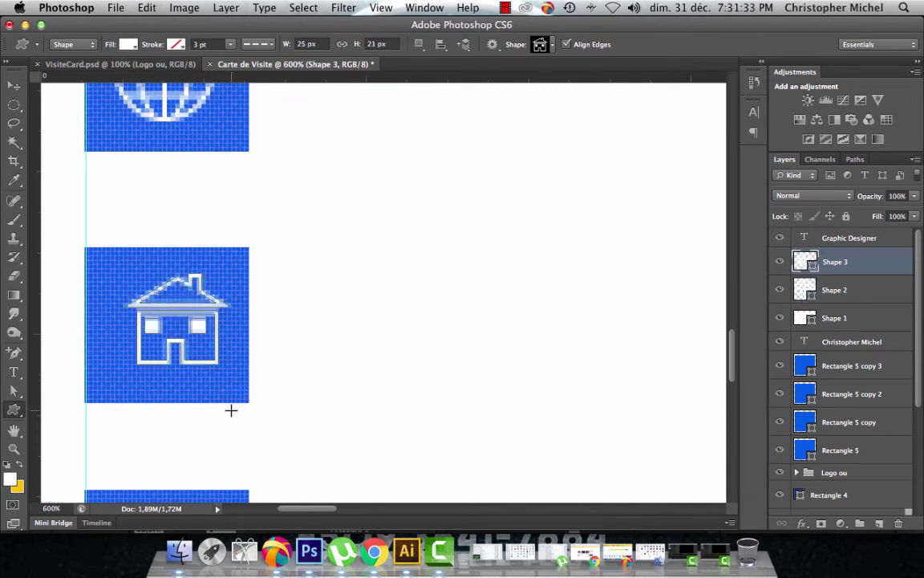
pyautogui.press('v')
pyautogui.press('Left')
pyautogui.press('Left')
pyautogui.press('Left')
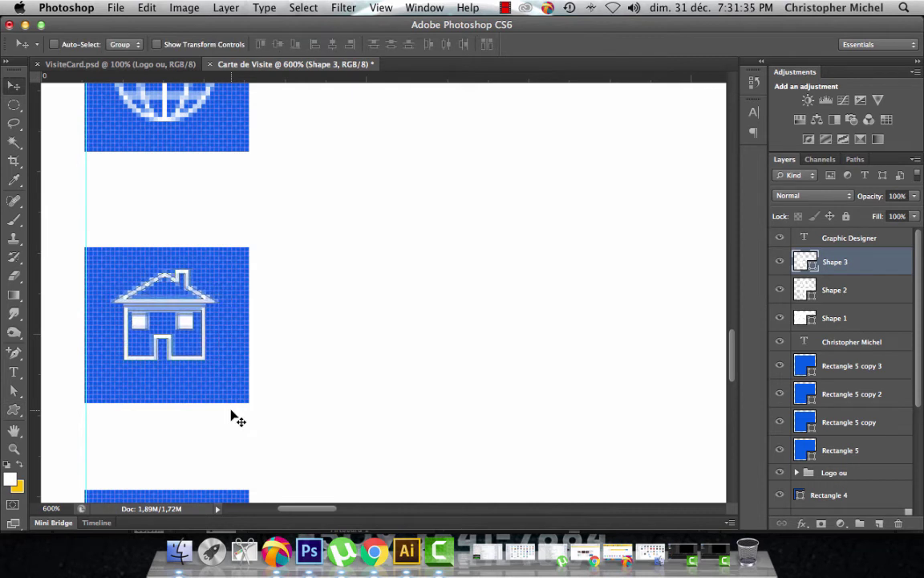
pyautogui.press('Left')
pyautogui.press('Right')
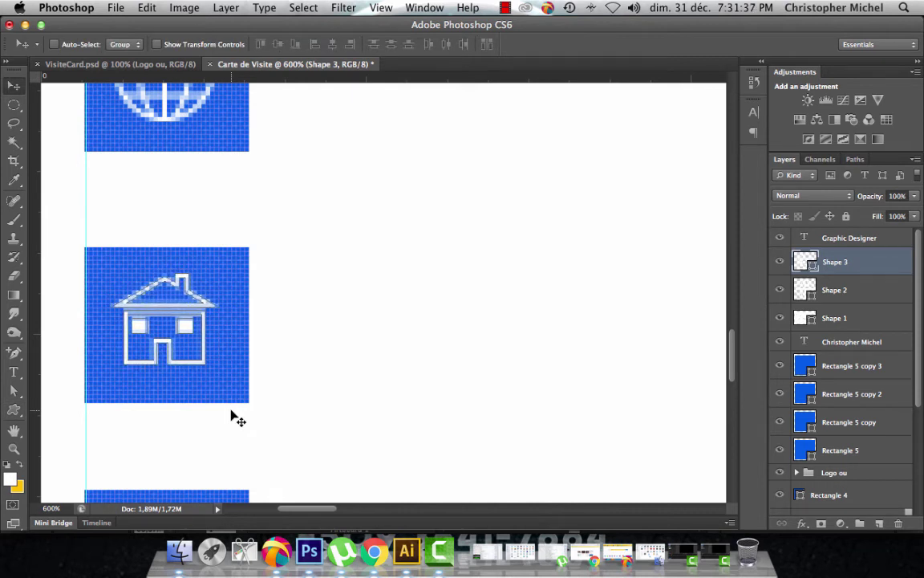
pyautogui.press('Down')
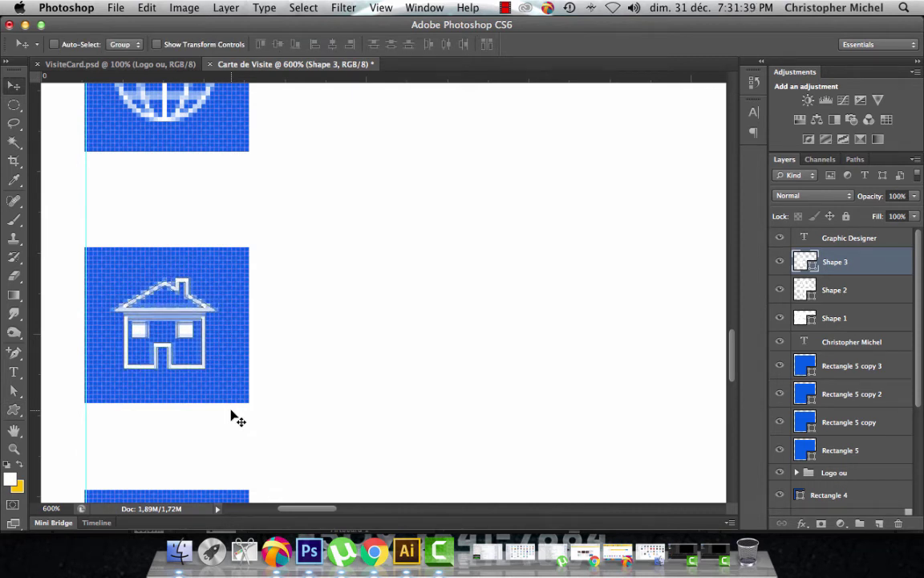
pyautogui.press('Right')
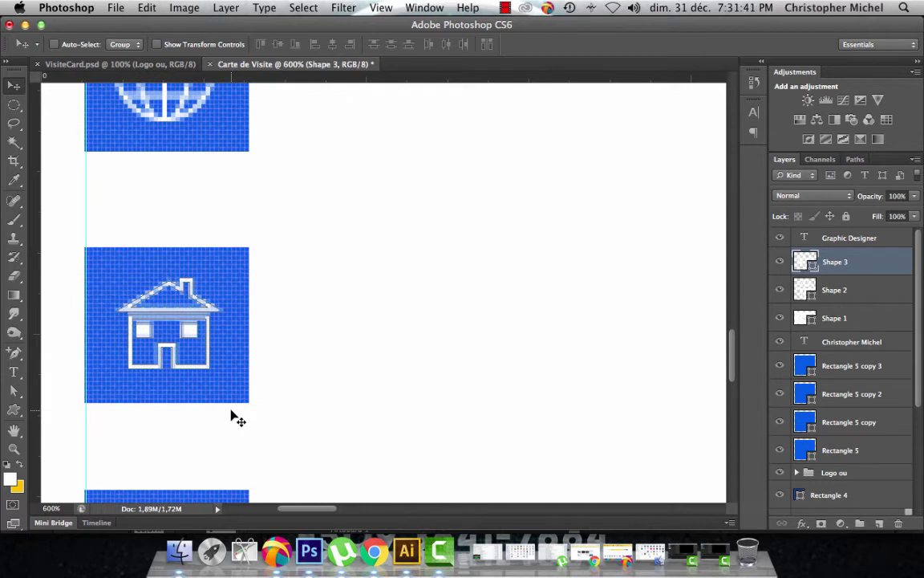
pyautogui.scroll(-1, 396, 398)
pyautogui.scroll(-5, 397, 398)
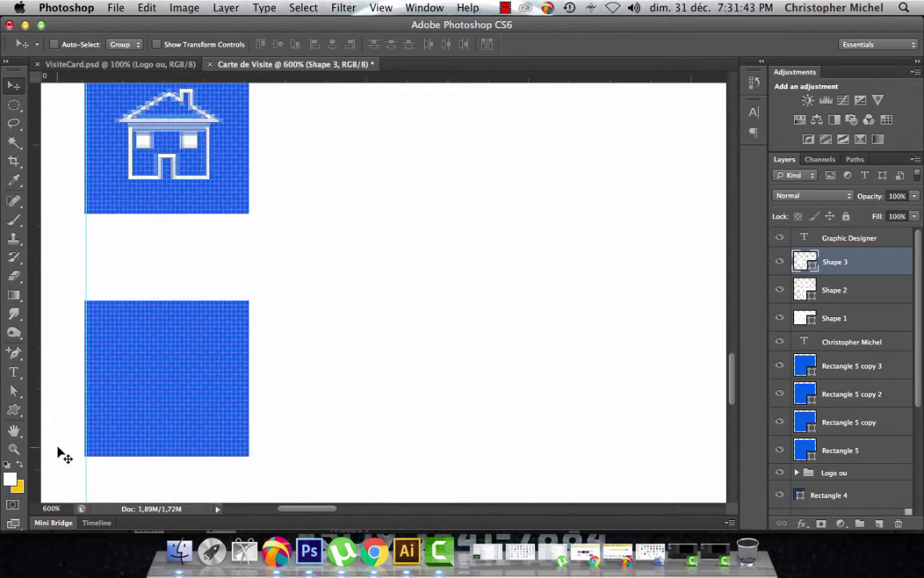
# - Find and select the telephone preset in the custom shape gallery
pyautogui.click(16, 411)
pyautogui.click(539, 44)
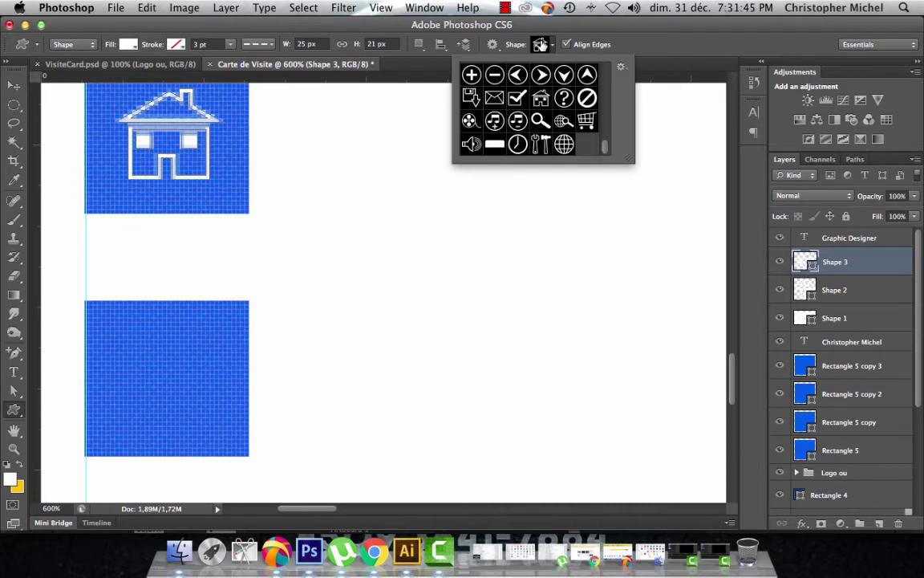
pyautogui.scroll(-2, 542, 112)
pyautogui.scroll(-3, 553, 128)
pyautogui.scroll(-3, 554, 128)
pyautogui.scroll(2, 554, 127)
pyautogui.scroll(2, 554, 128)
pyautogui.scroll(2, 554, 130)
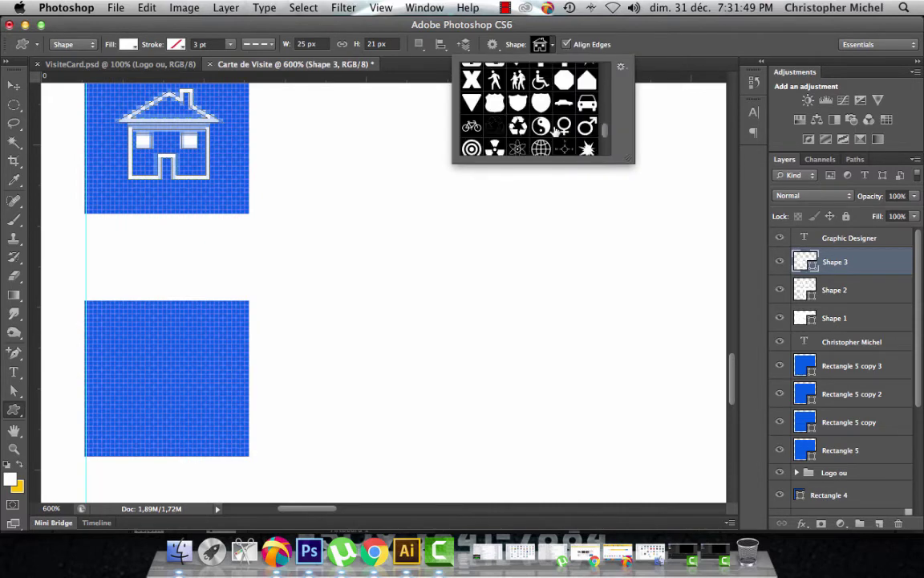
pyautogui.scroll(2, 555, 132)
pyautogui.scroll(2, 555, 132)
pyautogui.scroll(2, 555, 131)
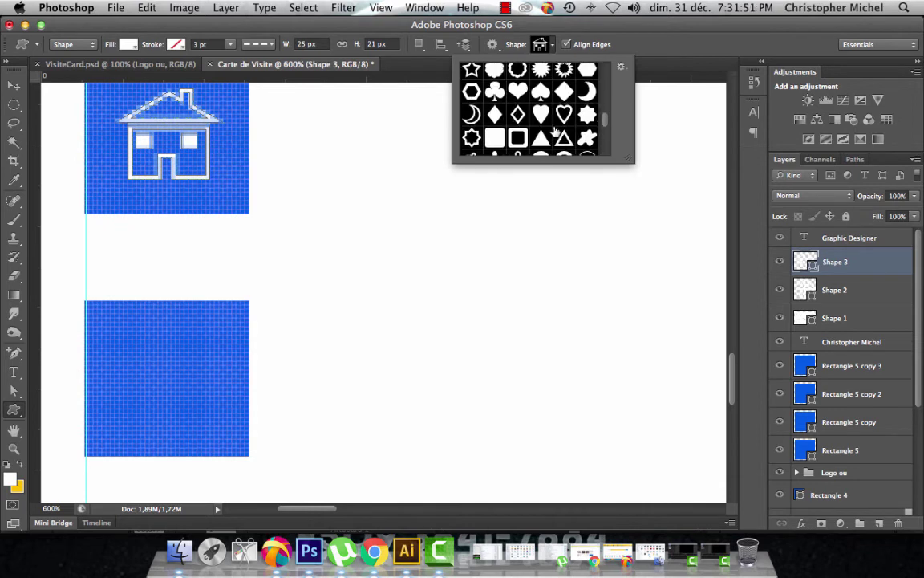
pyautogui.scroll(2, 555, 130)
pyautogui.scroll(2, 556, 132)
pyautogui.scroll(2, 554, 128)
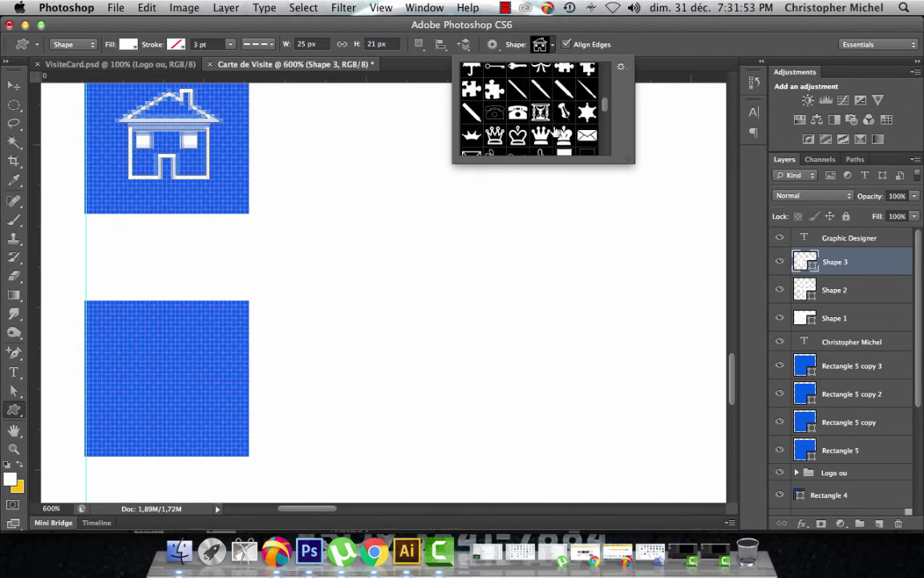
pyautogui.click(518, 113)
pyautogui.click(518, 112)
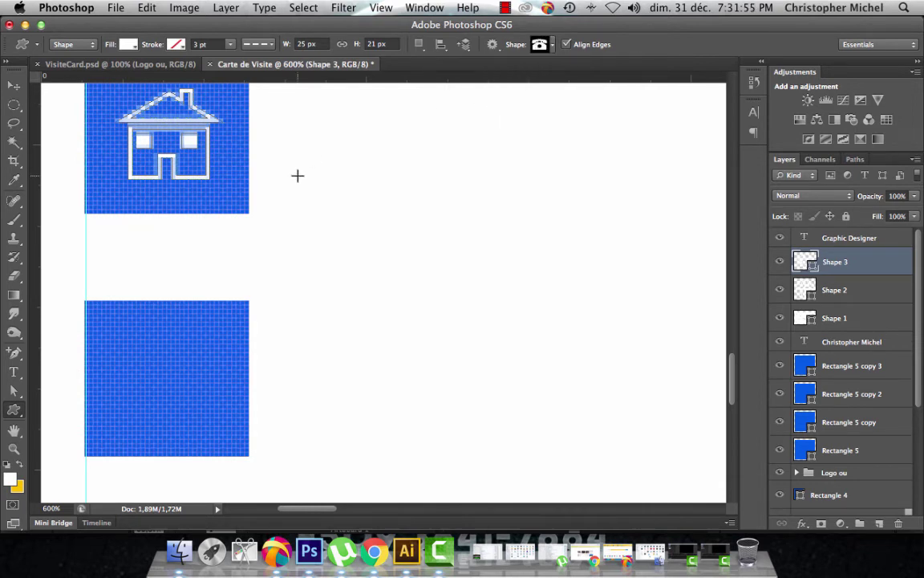
# - Draw a telephone in the fourth blue square, enlarge it and nudge it into place
pyautogui.moveTo(121, 346); pyautogui.dragTo(200, 419)
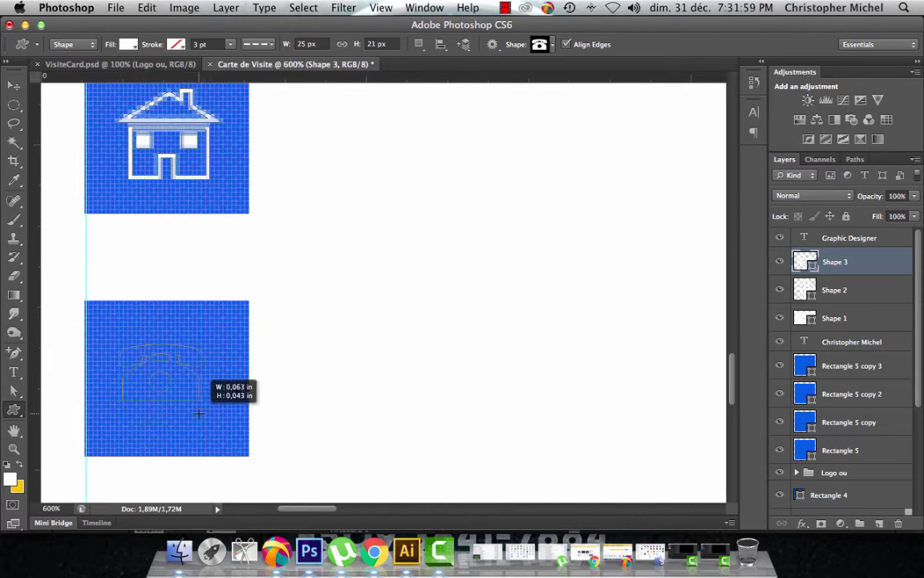
pyautogui.moveTo(200, 418); pyautogui.dragTo(195, 413)
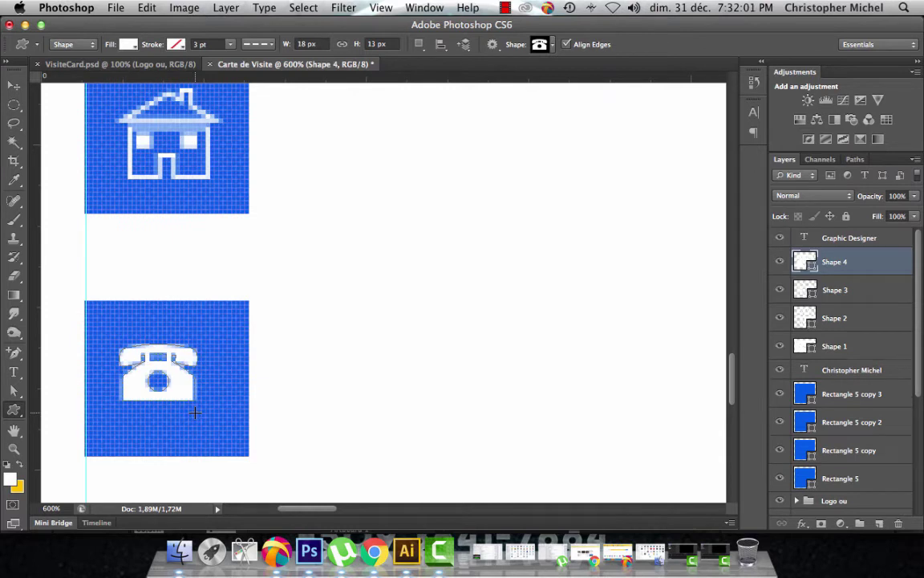
pyautogui.press('v')
pyautogui.press('Down')
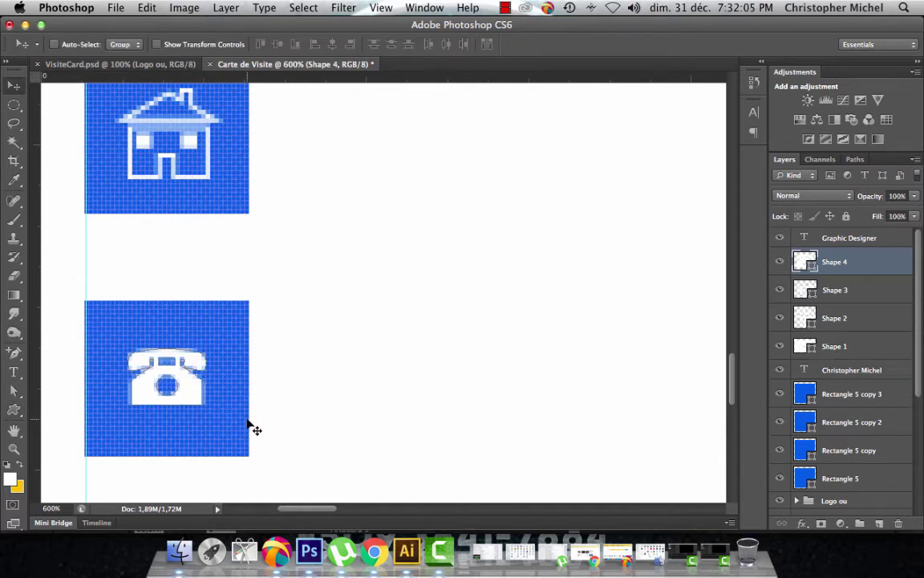
pyautogui.hotkey('ctrl', 't')
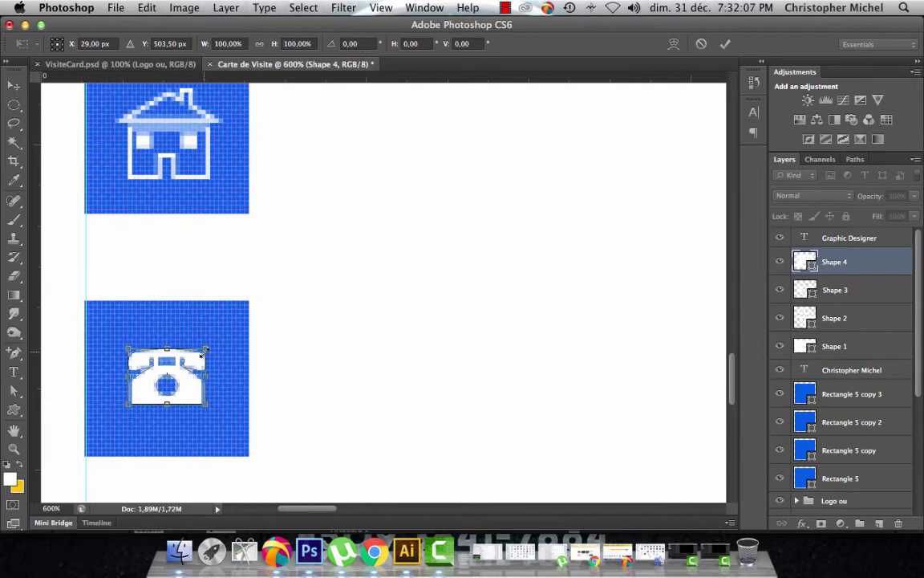
pyautogui.moveTo(204, 350); pyautogui.dragTo(217, 342)
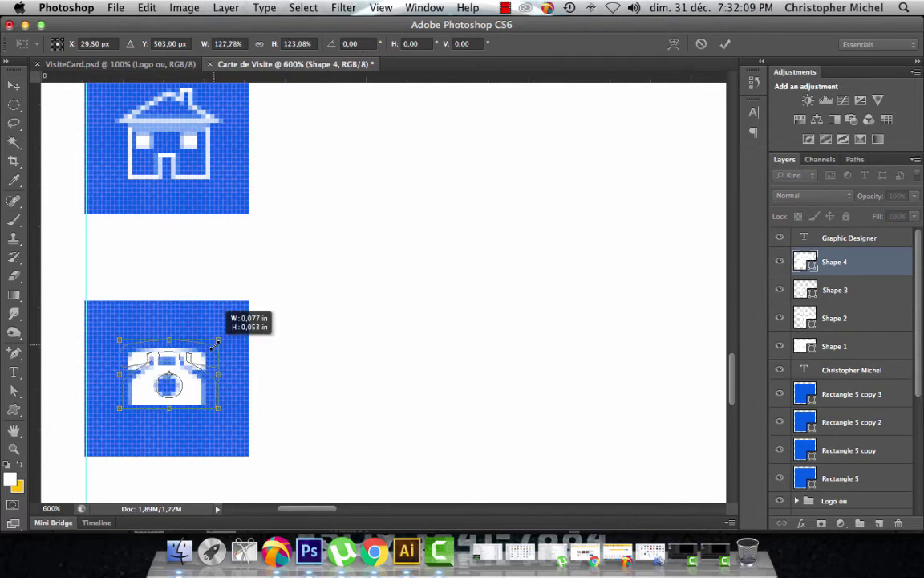
pyautogui.press('Return')
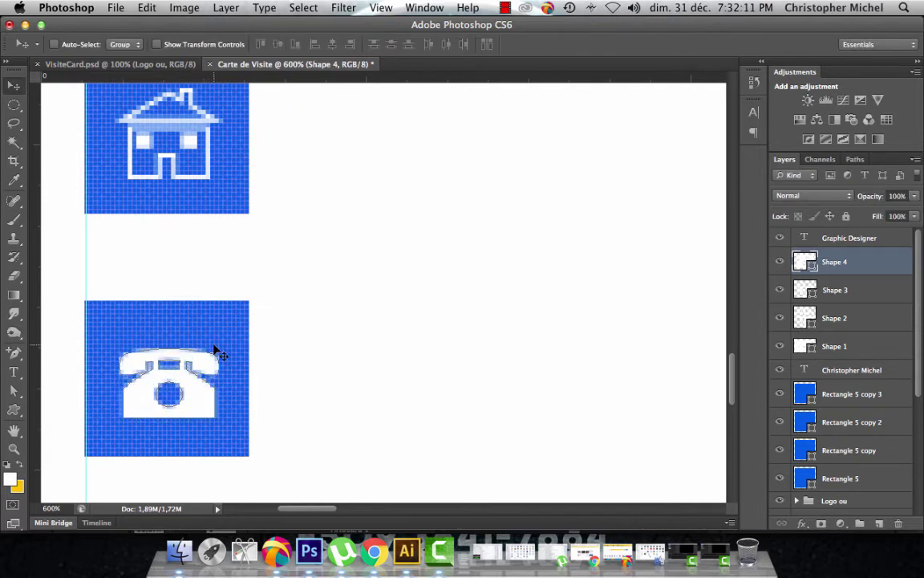
pyautogui.press('Left')
pyautogui.press('Up')
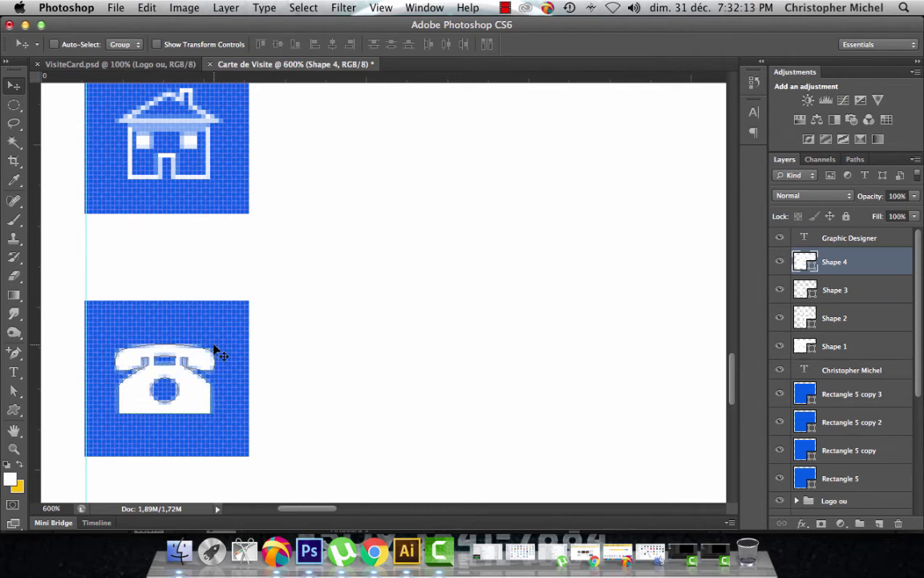
# - Shrink the telephone slightly to fit, then zoom out to view all four icons
pyautogui.hotkey('ctrl', '-')
pyautogui.hotkey('ctrl', '-')
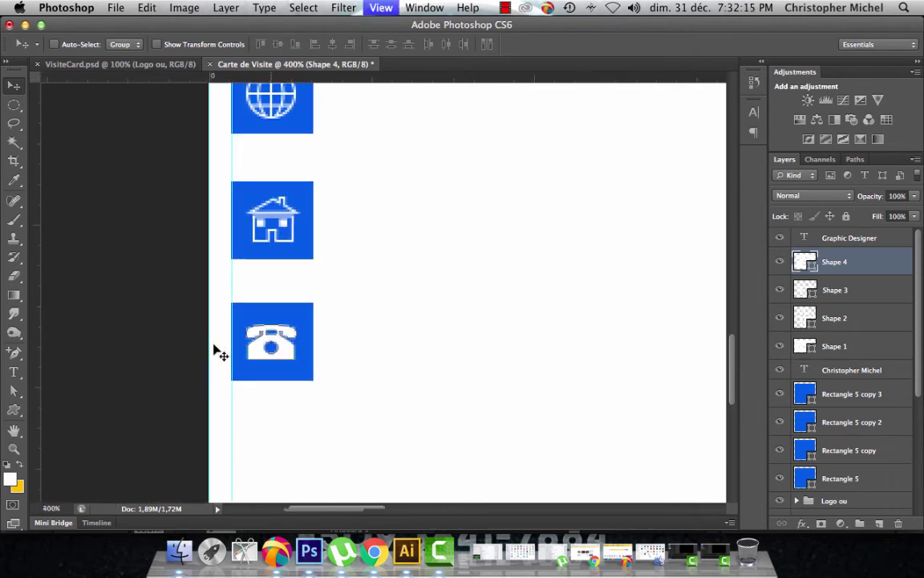
pyautogui.hotkey('ctrl', '-')
pyautogui.hotkey('ctrl', 't')
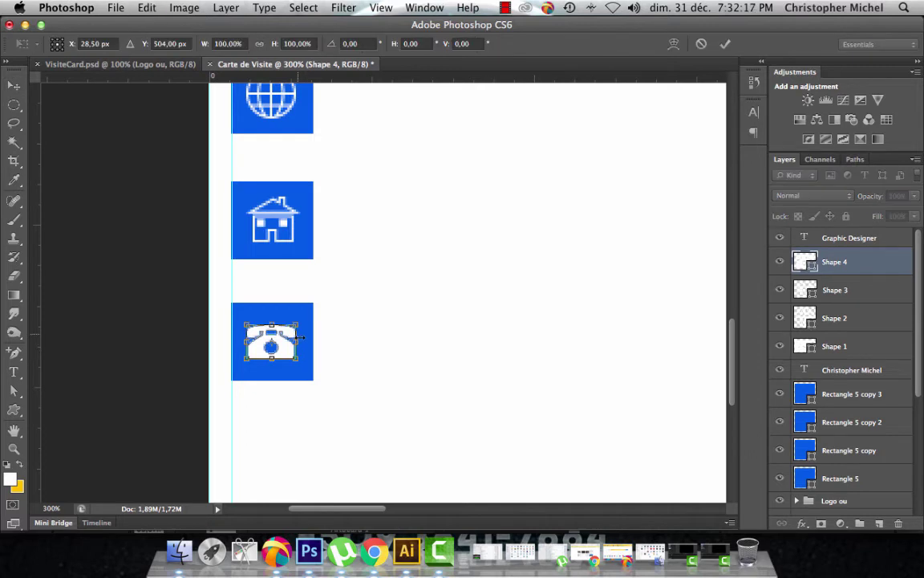
pyautogui.hotkey('ctrl', '+')
pyautogui.hotkey('ctrl', '+')
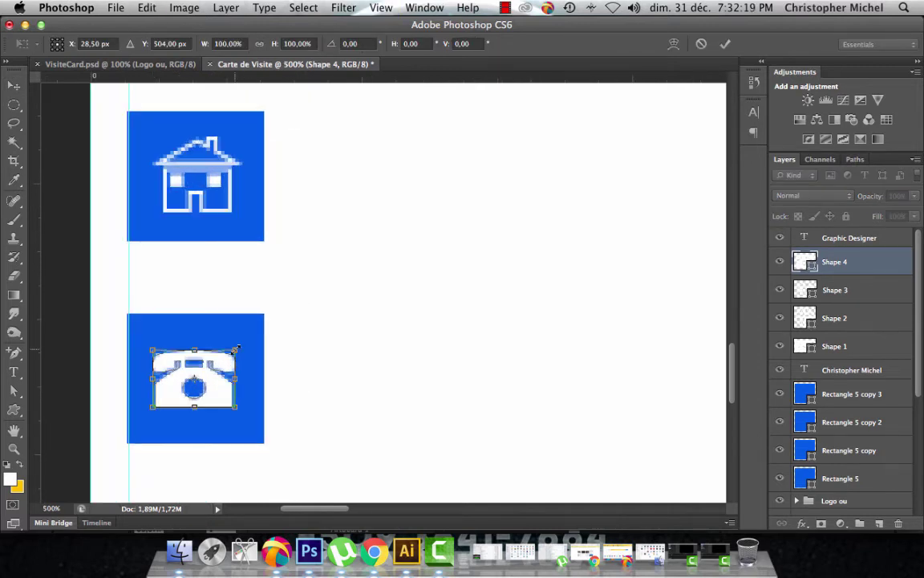
pyautogui.moveTo(235, 350); pyautogui.dragTo(232, 351)
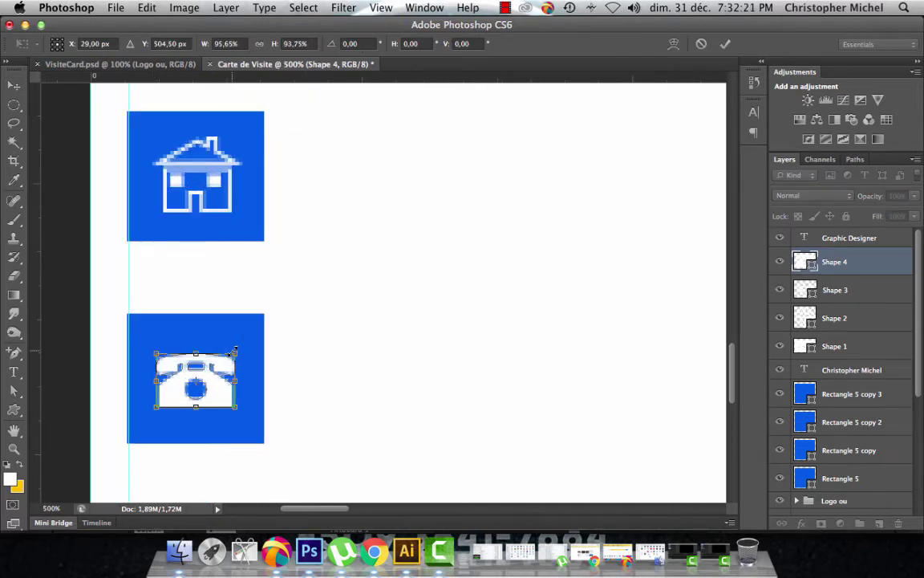
pyautogui.press('Return')
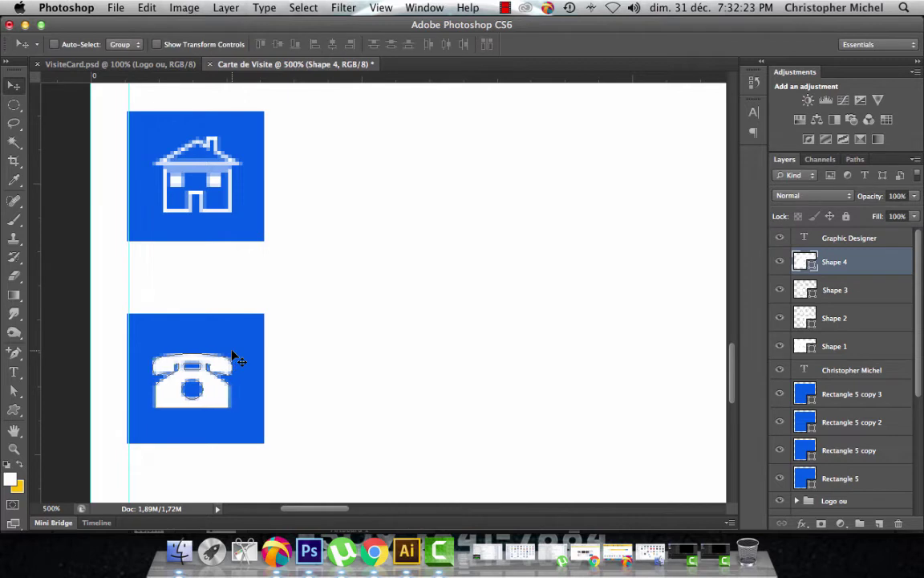
pyautogui.hotkey('ctrl', '-')
pyautogui.hotkey('ctrl', '-')
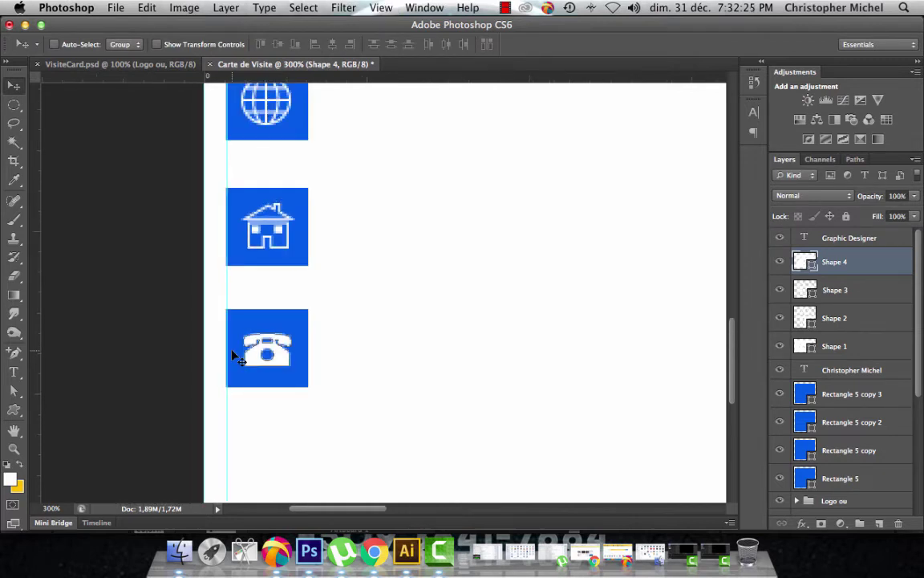
pyautogui.hotkey('ctrl', '-')
pyautogui.hotkey('ctrl', '-')
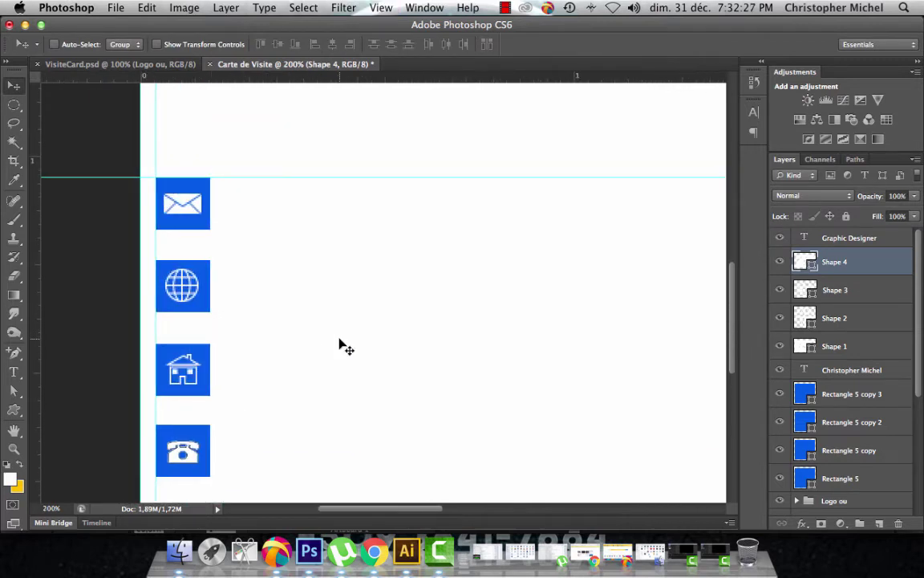
pyautogui.hotkey('ctrl', '-')
pyautogui.hotkey('ctrl', '-')
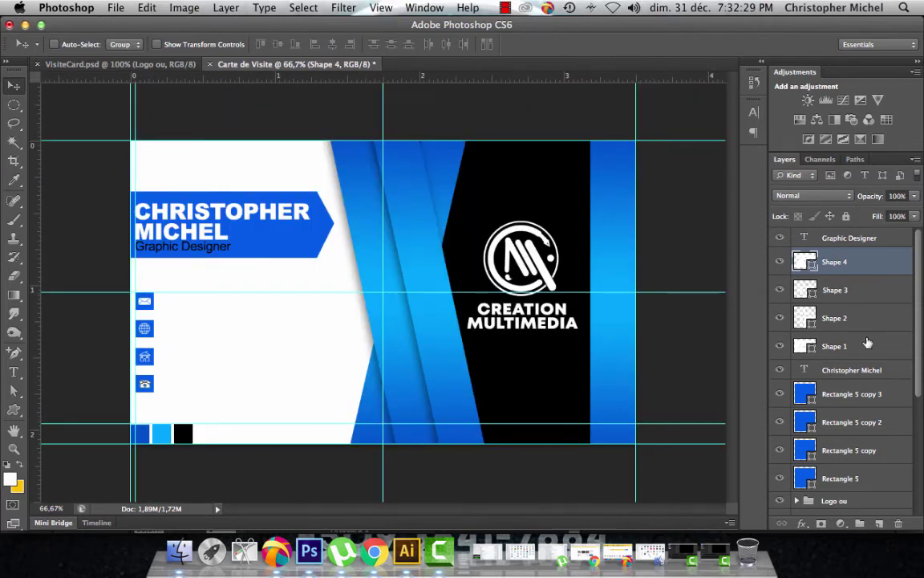
pyautogui.scroll(-1, 869, 331)
pyautogui.scroll(-1, 870, 331)
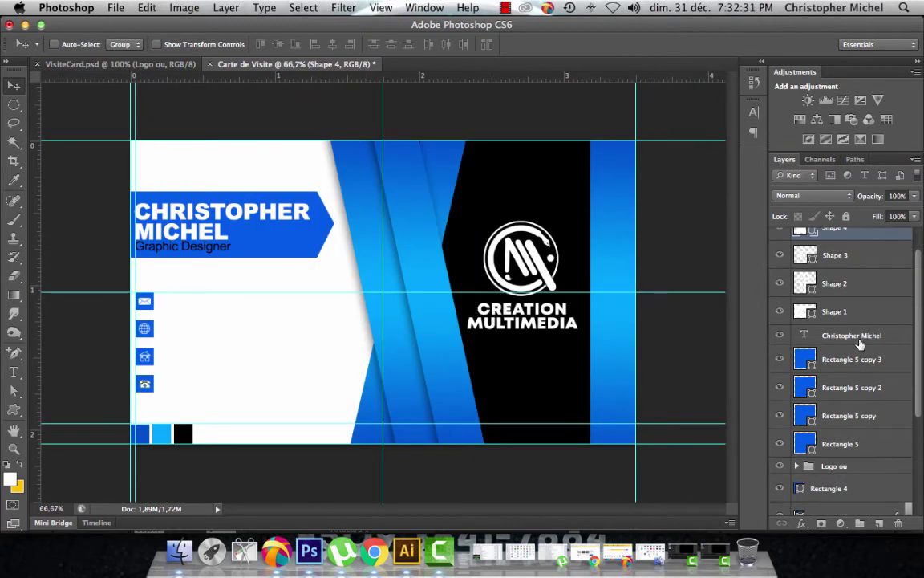
# - Group the icon layers from Shape 4 down to Rectangle 5 into a group named Icon
pyautogui.click(887, 335)
pyautogui.moveTo(887, 335); pyautogui.dragTo(871, 255)
pyautogui.click(866, 293)
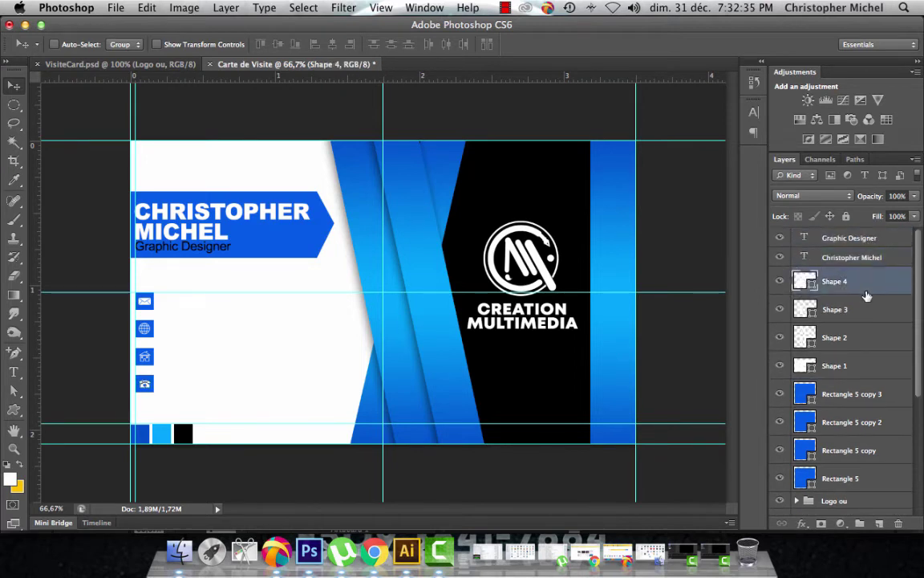
pyautogui.scroll(-2, 866, 296)
pyautogui.scroll(-2, 874, 323)
pyautogui.keyDown('shift'); pyautogui.click(867, 384); pyautogui.keyUp('shift')
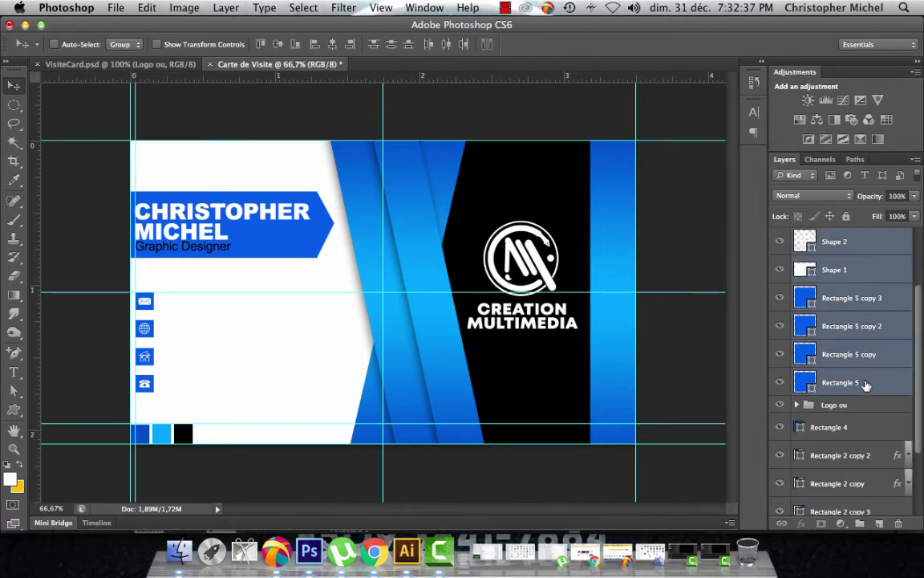
pyautogui.hotkey('ctrl', 'g')
pyautogui.doubleClick(828, 275)
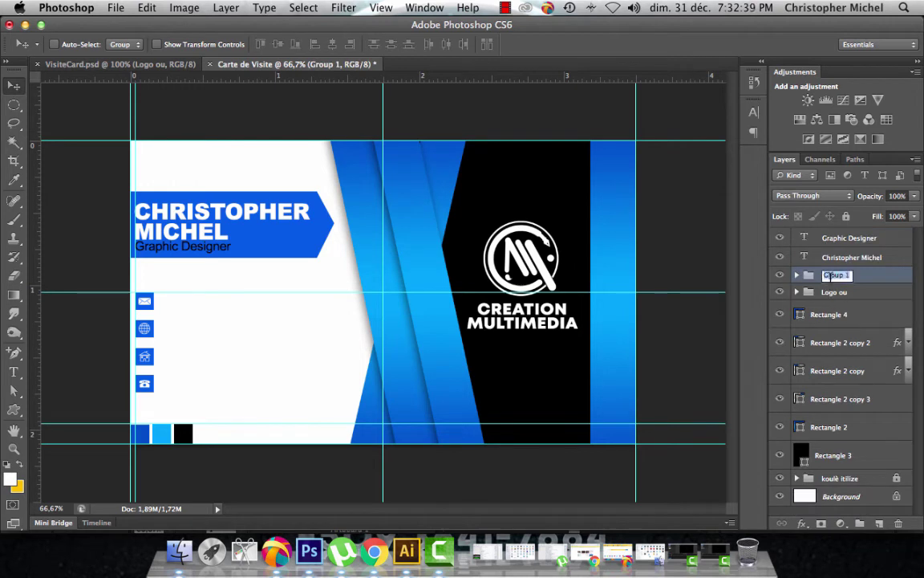
pyautogui.write('con')
pyautogui.press('Return')
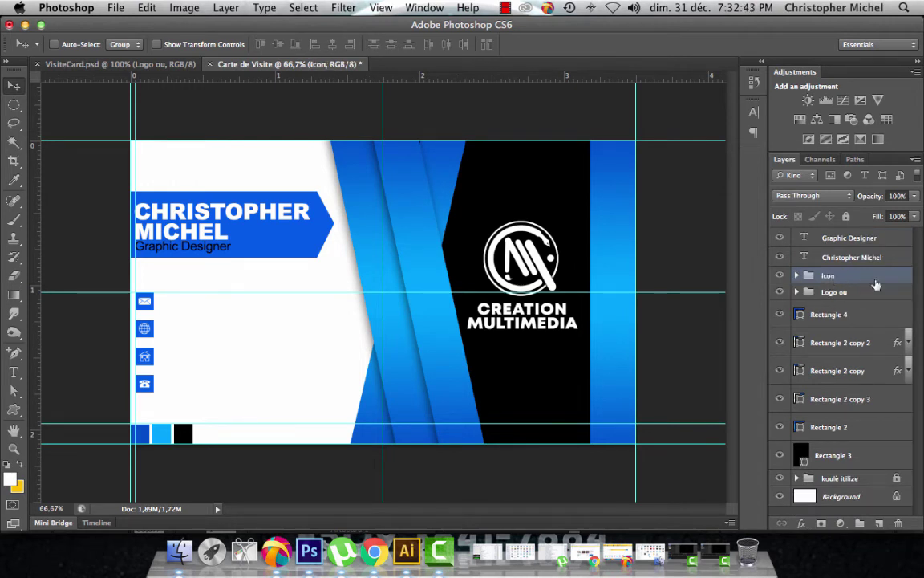
# - Group the background rectangle layers down to Rectangle 3 into a group named Background
pyautogui.click(829, 316)
pyautogui.keyDown('shift'); pyautogui.click(840, 456); pyautogui.keyUp('shift')
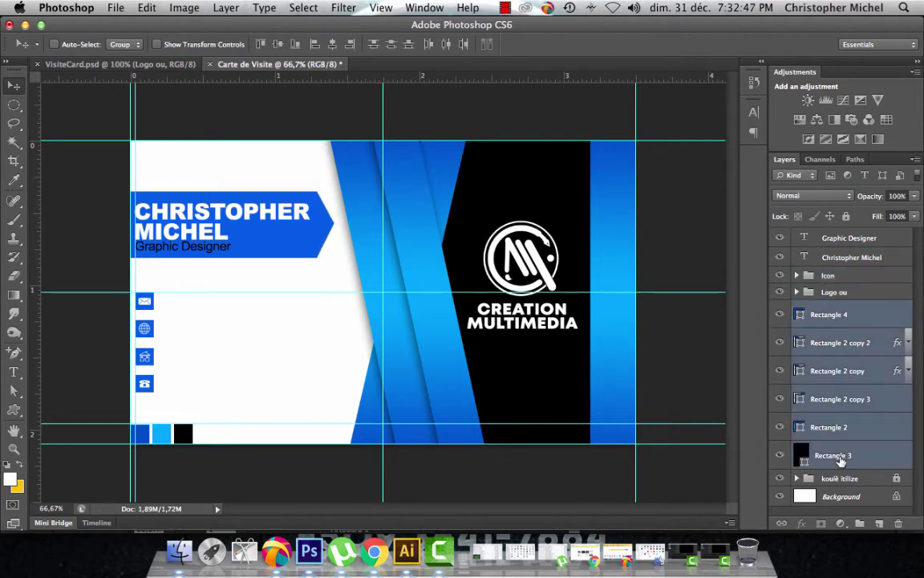
pyautogui.hotkey('ctrl', 'g')
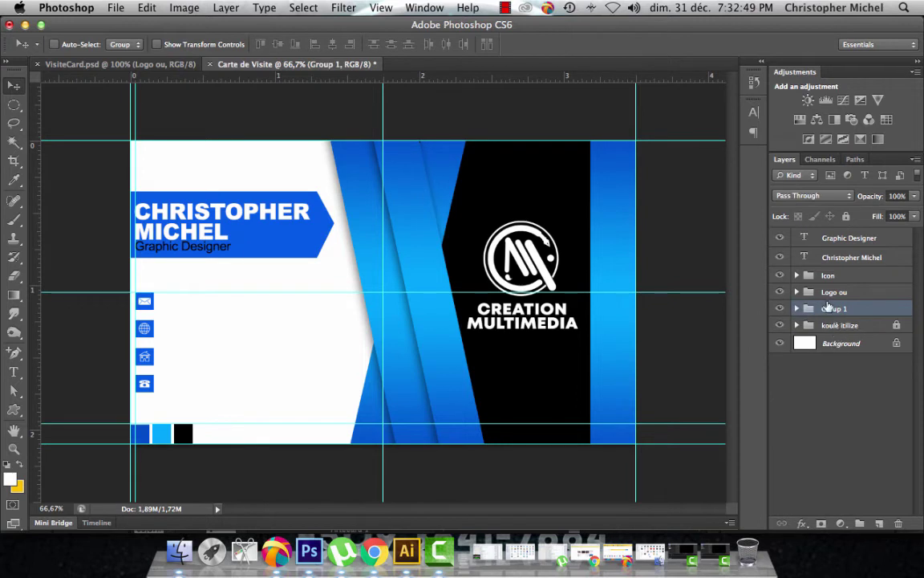
pyautogui.doubleClick(831, 308)
pyautogui.write('Background')
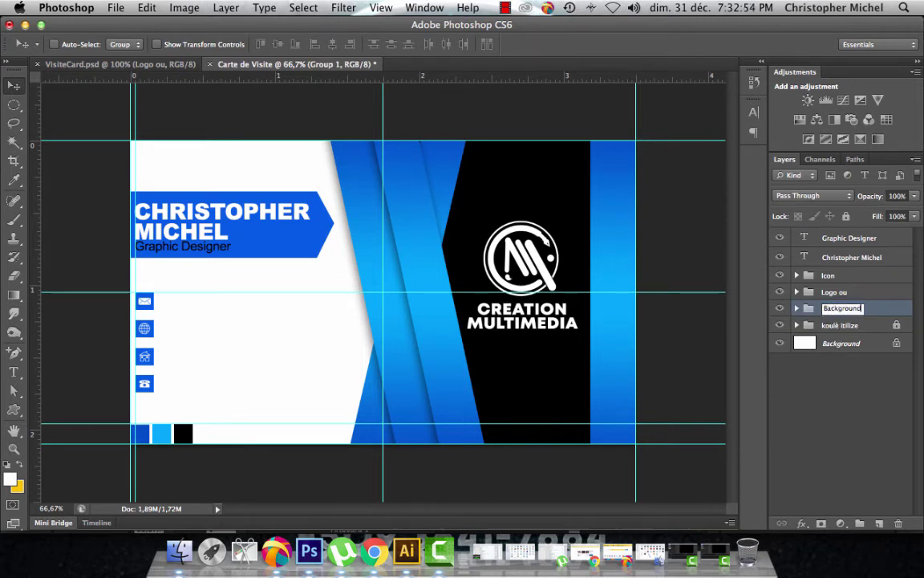
pyautogui.press('Return')
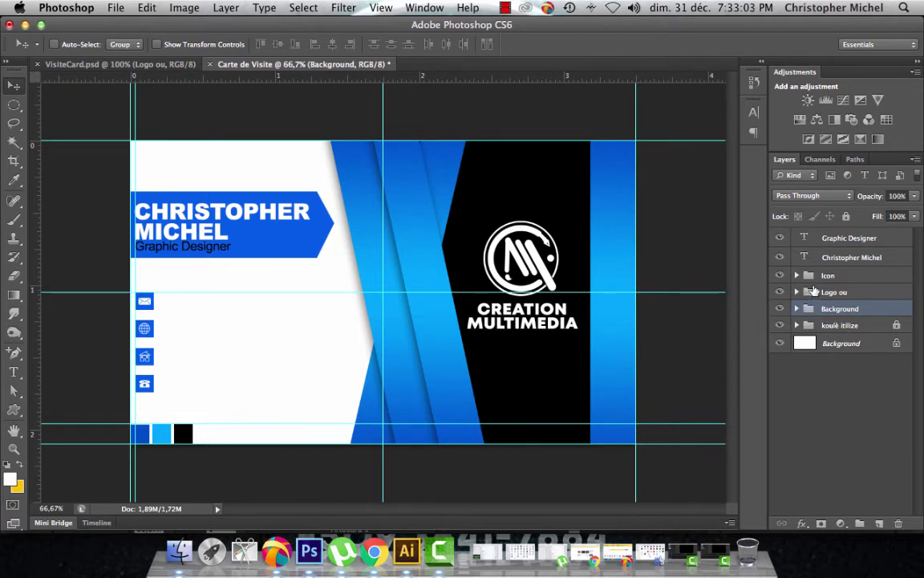
# - Group the name and title text layers into a group named nonm
pyautogui.click(834, 257)
pyautogui.keyDown('shift'); pyautogui.click(840, 239); pyautogui.keyUp('shift')
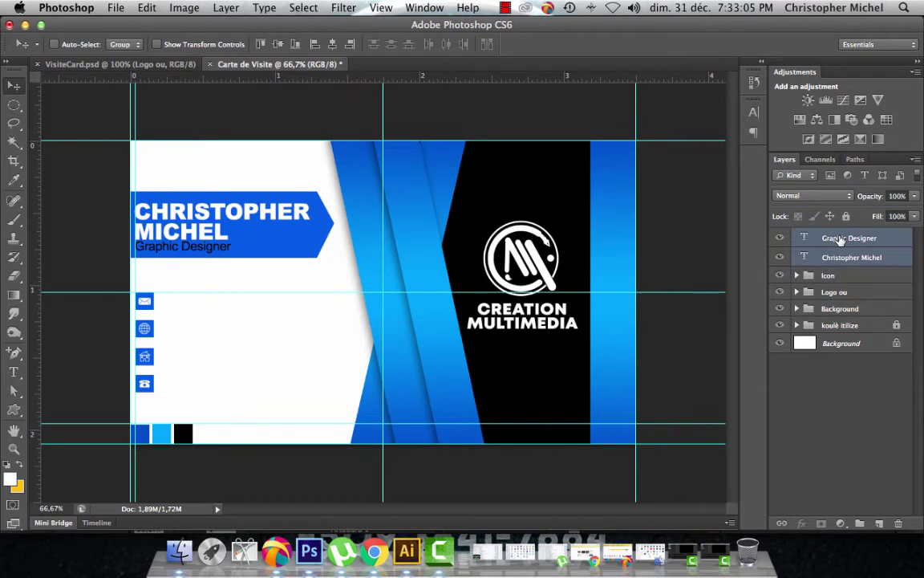
pyautogui.hotkey('ctrl', 'g')
pyautogui.doubleClick(832, 236)
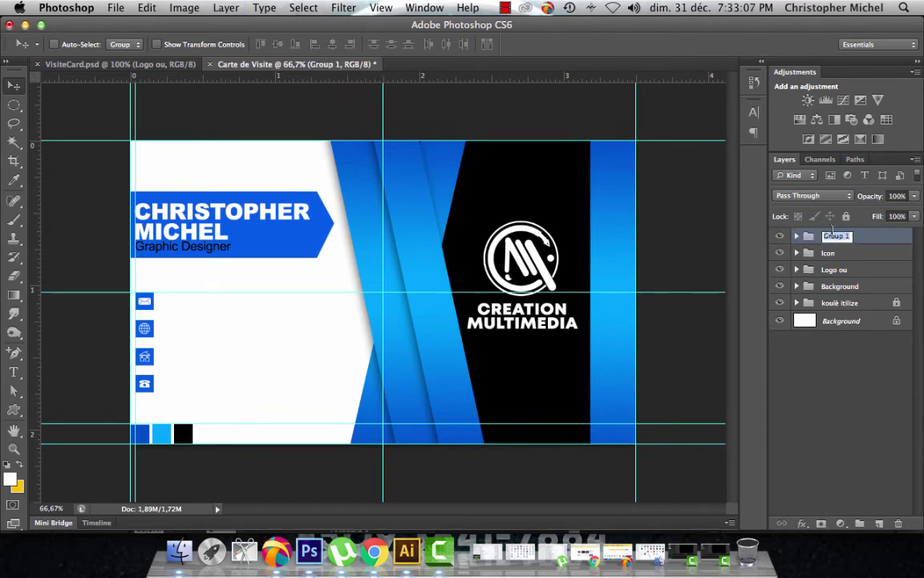
pyautogui.write('nonm')
pyautogui.press('Return')
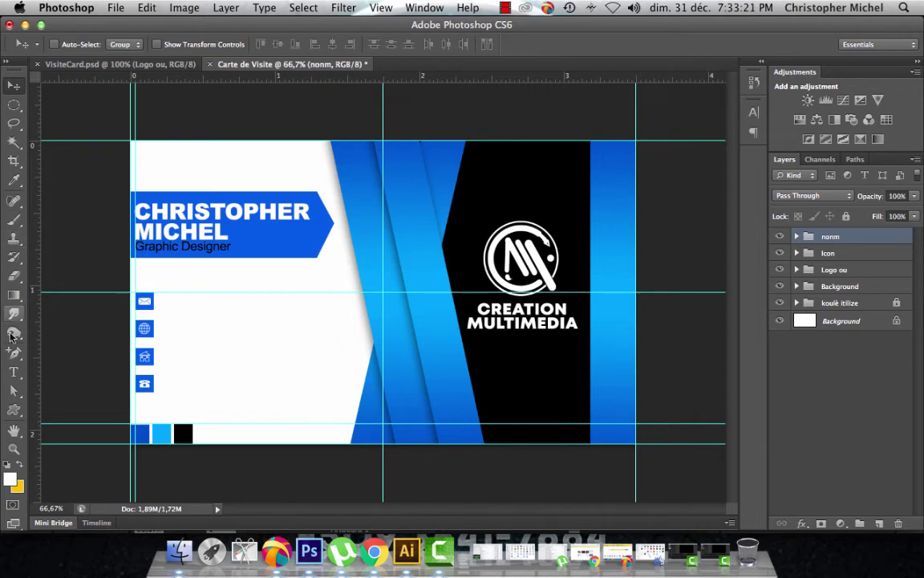
# - Start a text line beside the envelope icon in black Arial with All Caps off
pyautogui.click(192, 305)
pyautogui.click(131, 44)
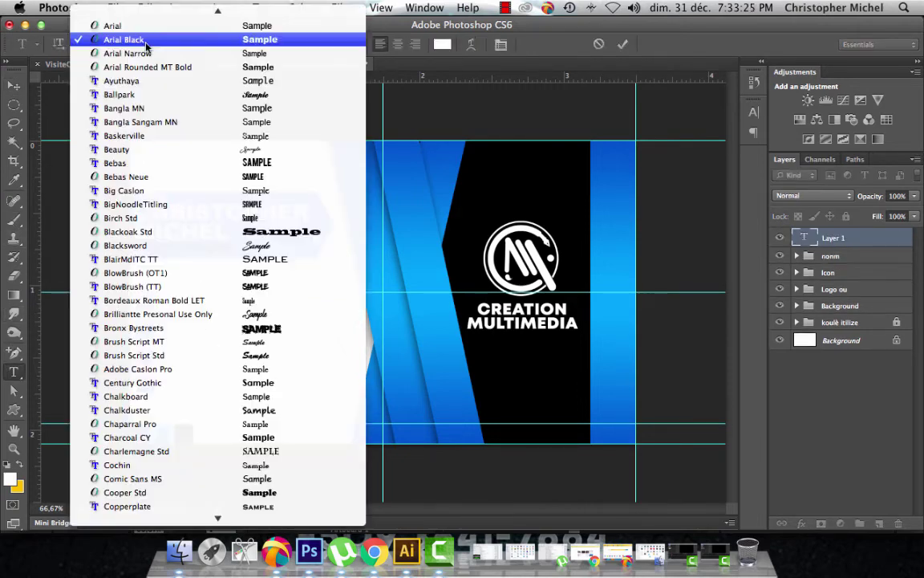
pyautogui.click(135, 29)
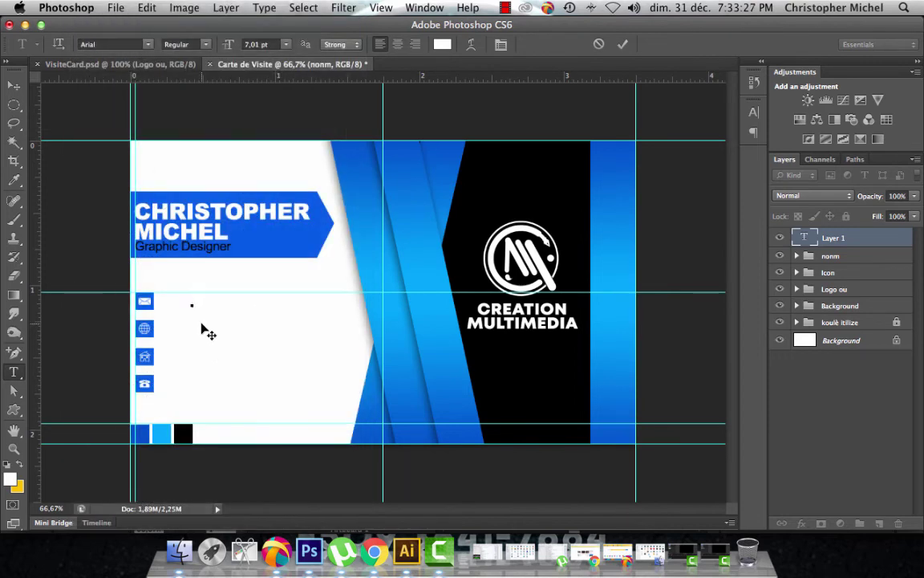
pyautogui.write('inf')
pyautogui.doubleClick(199, 299)
pyautogui.click(442, 44)
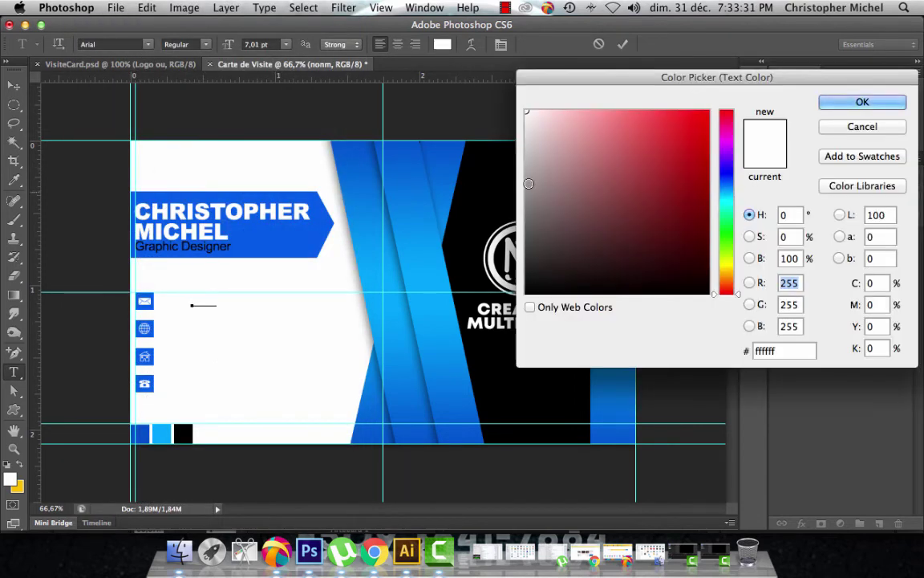
pyautogui.click(573, 216)
pyautogui.click(466, 377)
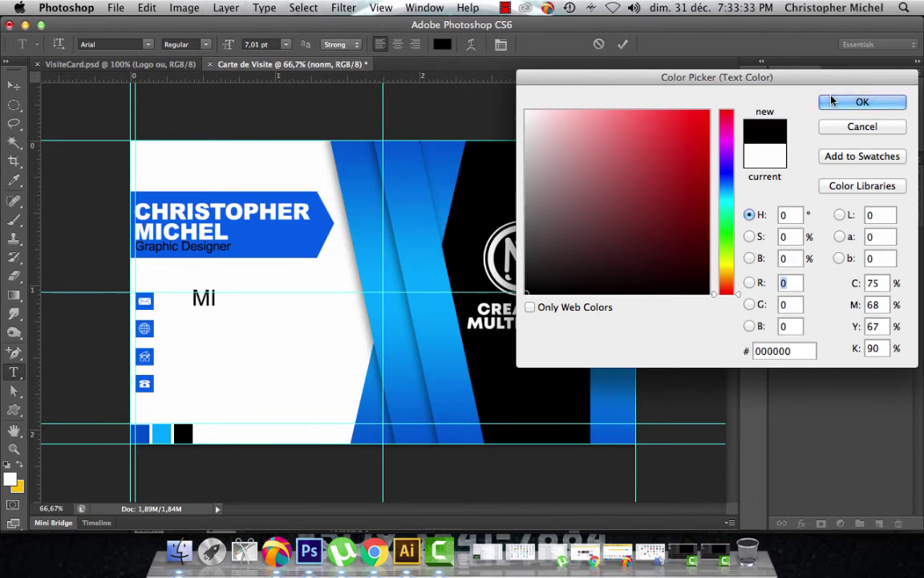
pyautogui.click(862, 102)
pyautogui.click(500, 44)
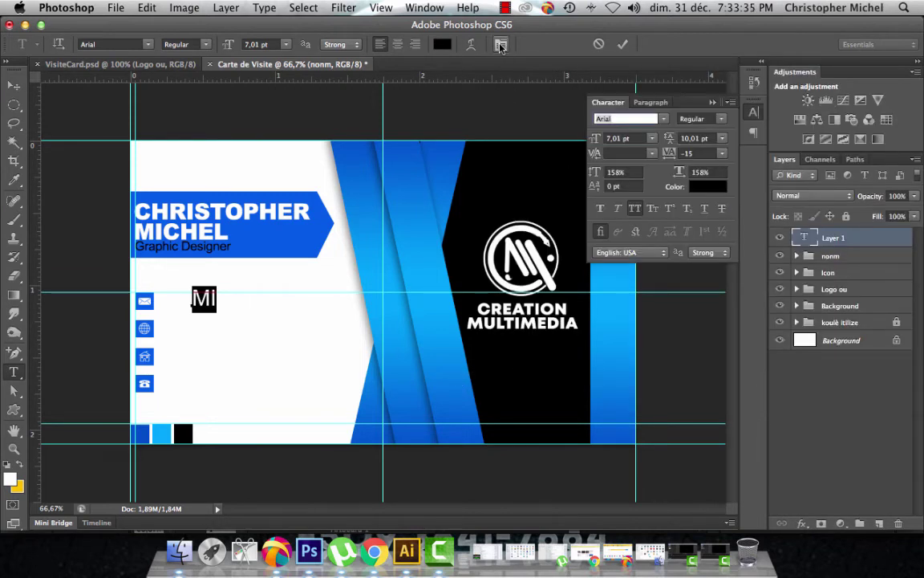
pyautogui.click(634, 208)
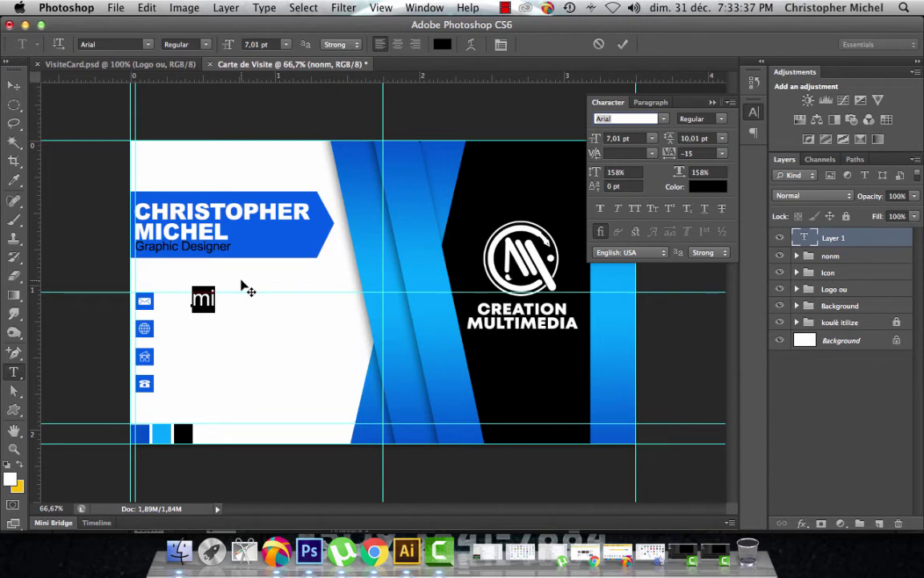
# - Enter the contact e-mail address at 4.01 pt and commit the text layer
pyautogui.write('ch')
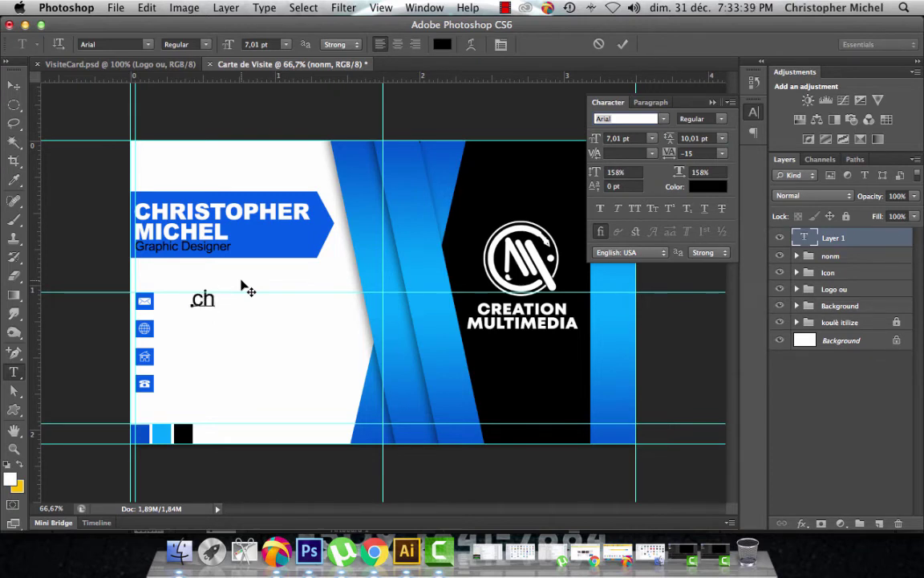
pyautogui.press('BackSpace')
pyautogui.press('BackSpace')
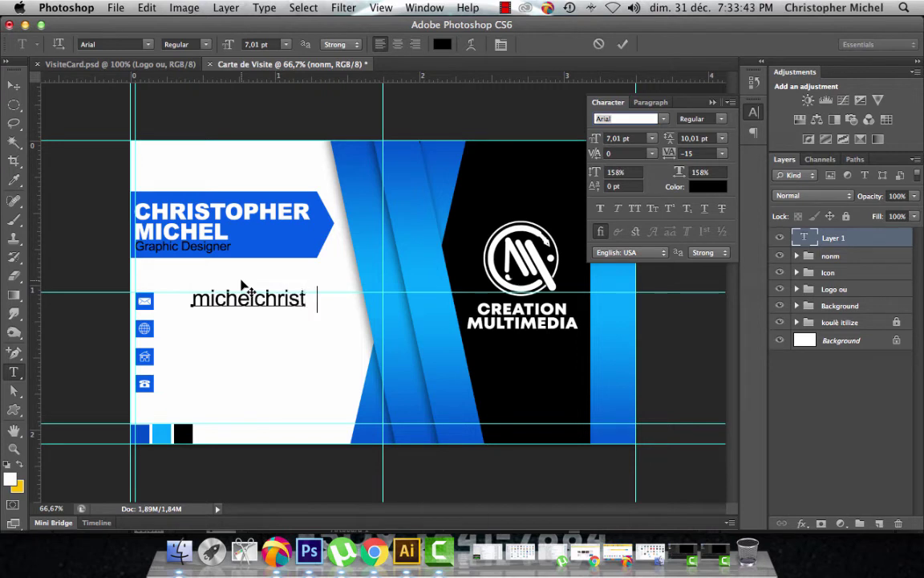
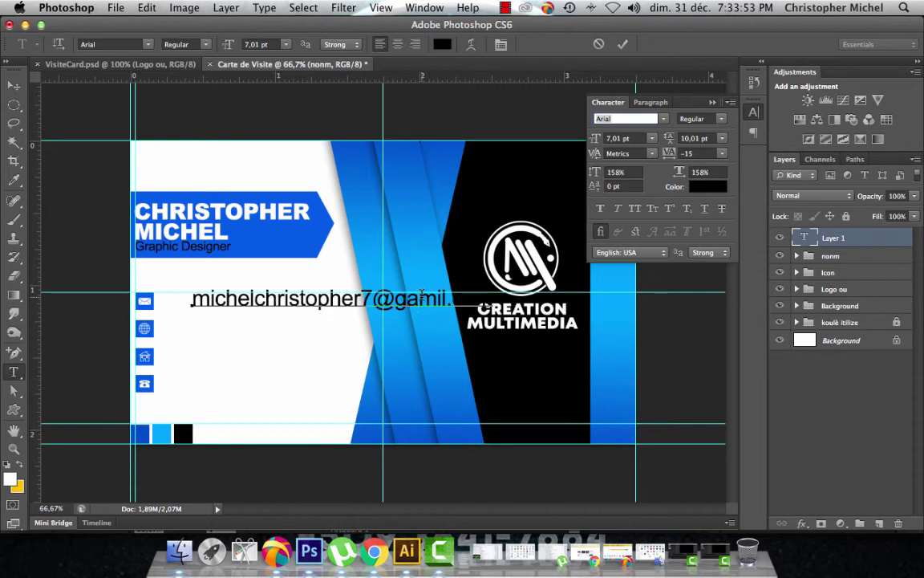
pyautogui.hotkey('ctrl', 'a')
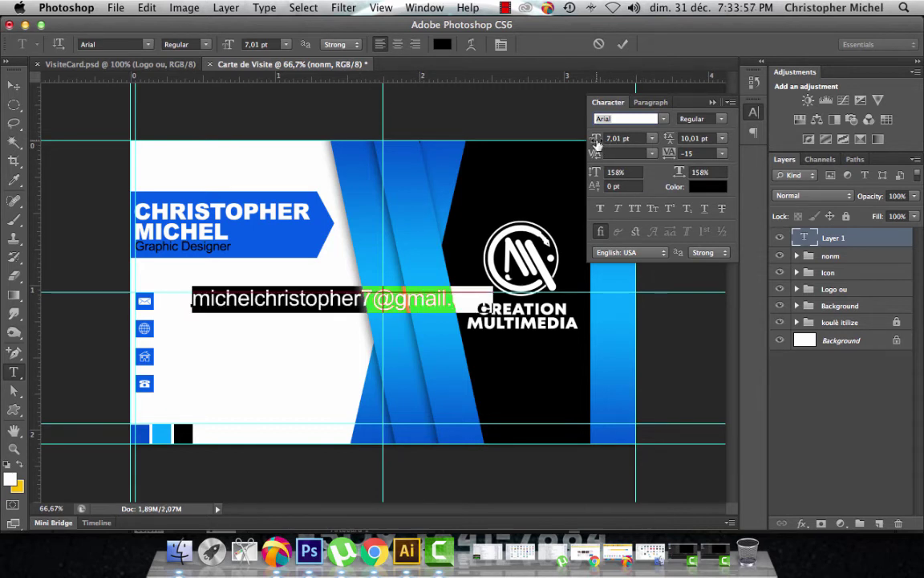
pyautogui.moveTo(597, 142); pyautogui.dragTo(595, 142)
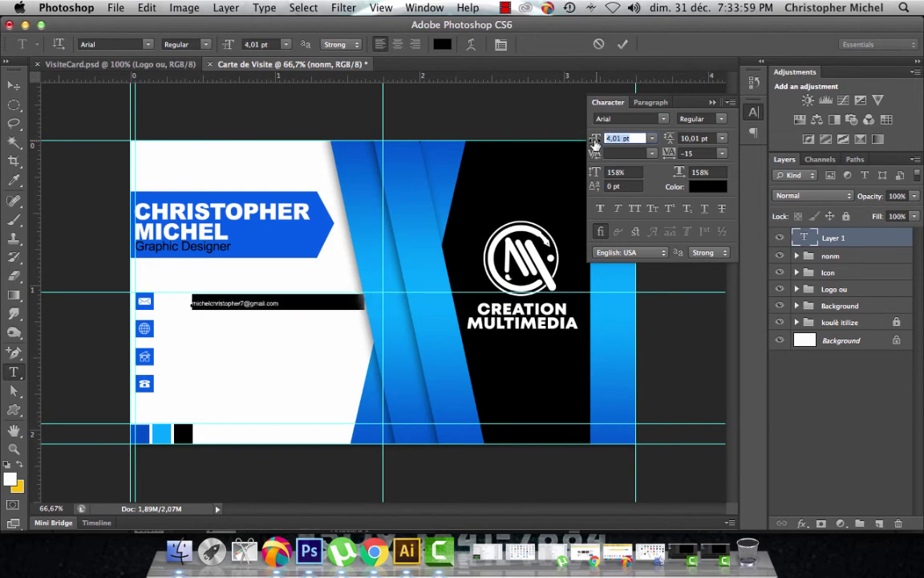
pyautogui.click(14, 80)
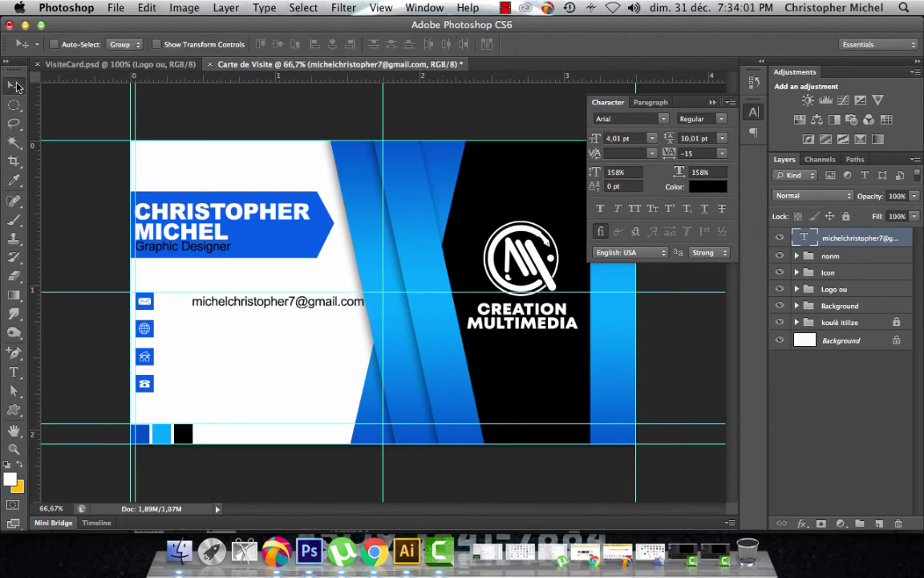
# - Position the e-mail line right next to the envelope icon
pyautogui.hotkey('ctrl', '+')
pyautogui.hotkey('ctrl', '+')
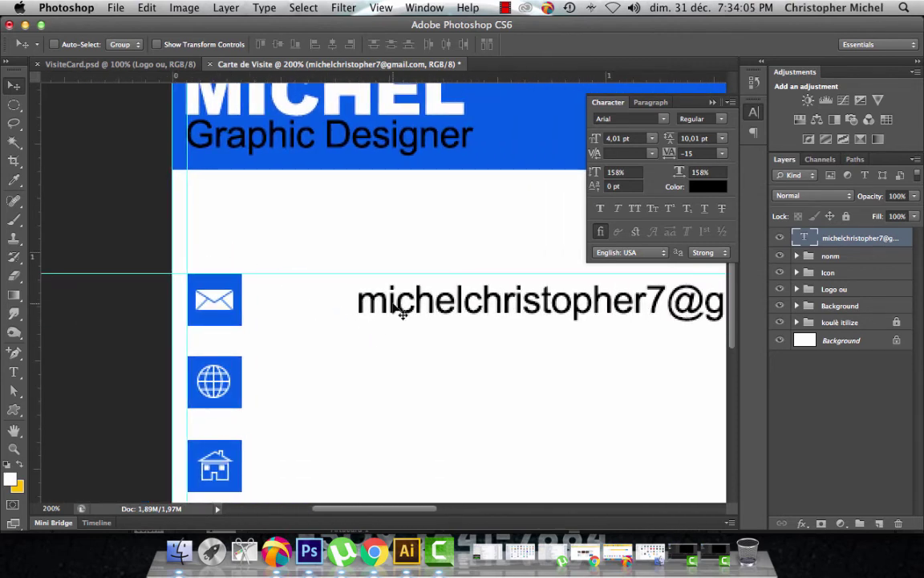
pyautogui.moveTo(402, 309)
pyautogui.mouseDown()
pyautogui.moveTo(329, 293)
pyautogui.moveTo(321, 301)
pyautogui.mouseUp()
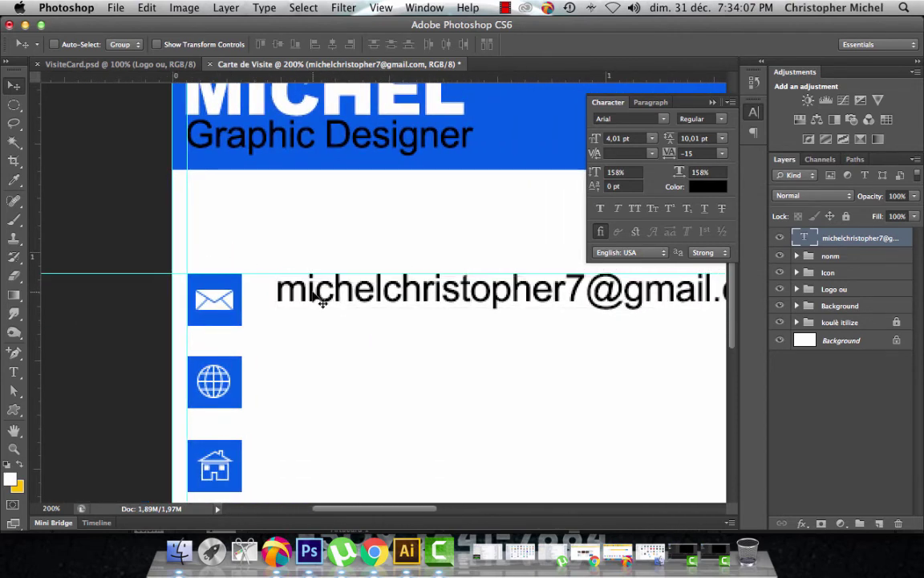
pyautogui.press('Left')
pyautogui.press('Left')
pyautogui.press('Left')
pyautogui.press('Left')
pyautogui.press('Left')
pyautogui.press('Left')
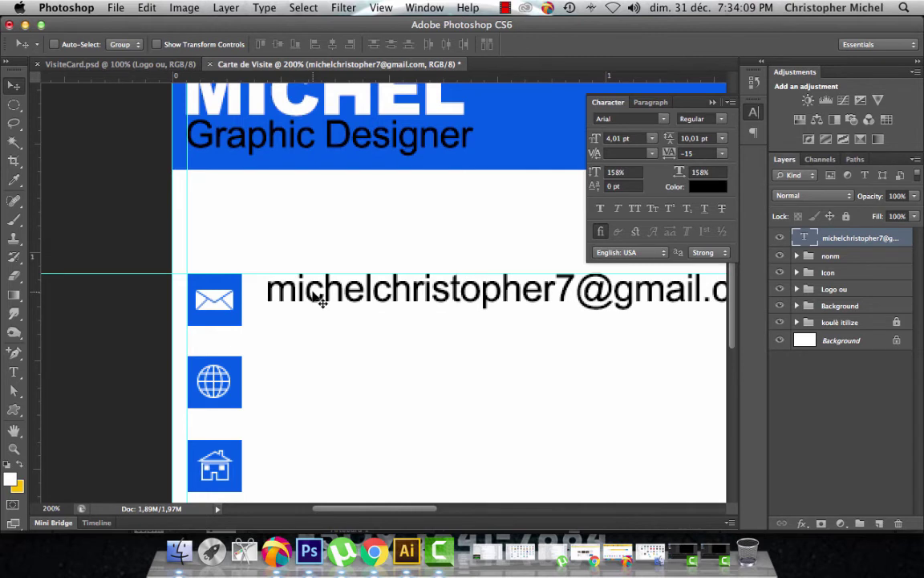
pyautogui.hotkey('ctrl', '-')
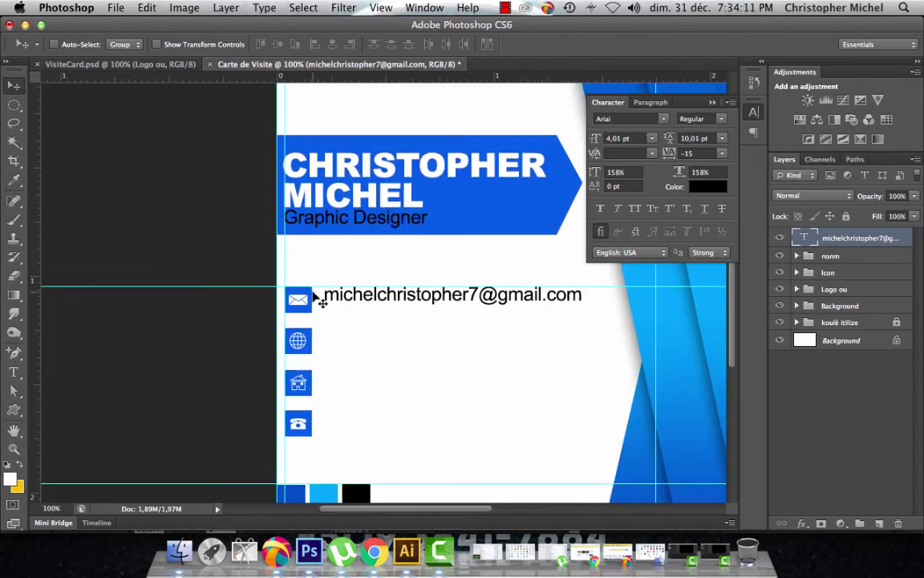
# - Duplicate the e-mail line below the first and nudge both lines up together
pyautogui.hotkey('ctrl', 'j')
pyautogui.press('Down')
pyautogui.press('Down')
pyautogui.press('Down')
pyautogui.press('Down')
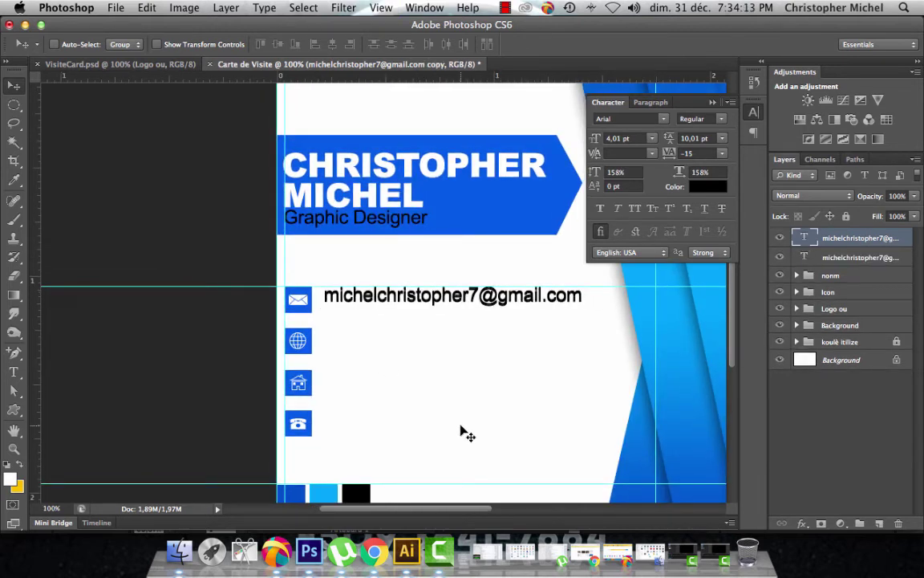
pyautogui.press('Down')
pyautogui.press('Down')
pyautogui.press('Down')
pyautogui.press('Down')
pyautogui.press('Down')
pyautogui.press('Down')
pyautogui.press('Down')
pyautogui.press('Down')
pyautogui.press('Down')
pyautogui.press('Down')
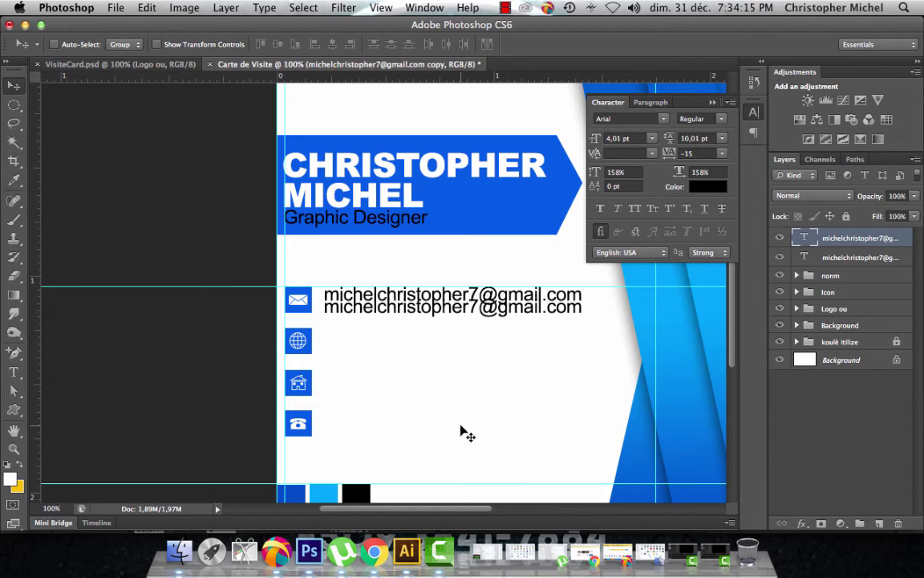
pyautogui.press('Down')
pyautogui.press('Down')
pyautogui.press('Down')
pyautogui.press('Down')
pyautogui.press('Down')
pyautogui.press('Down')
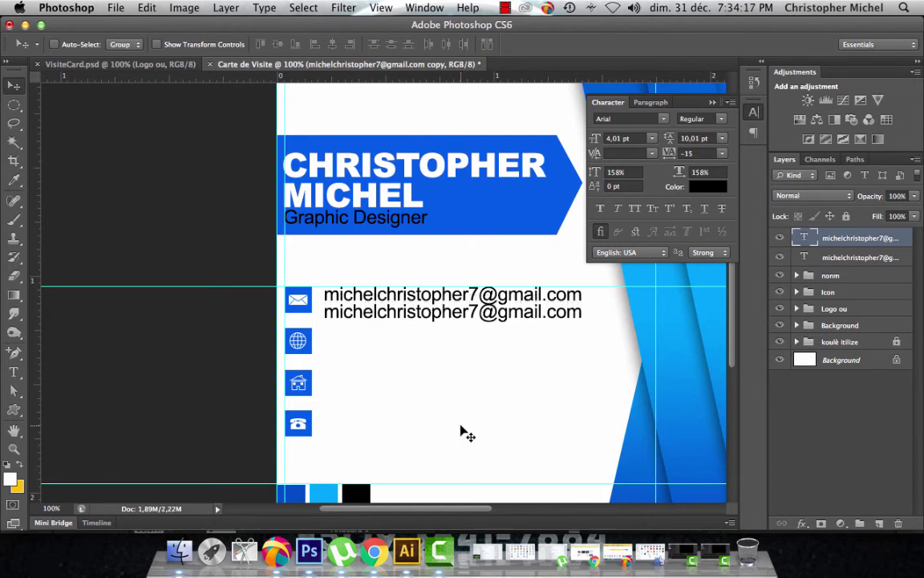
pyautogui.keyDown('shift'); pyautogui.click(850, 256); pyautogui.keyUp('shift')
pyautogui.press('Up')
pyautogui.press('Up')
pyautogui.press('Up')
pyautogui.press('Up')
pyautogui.press('Up')
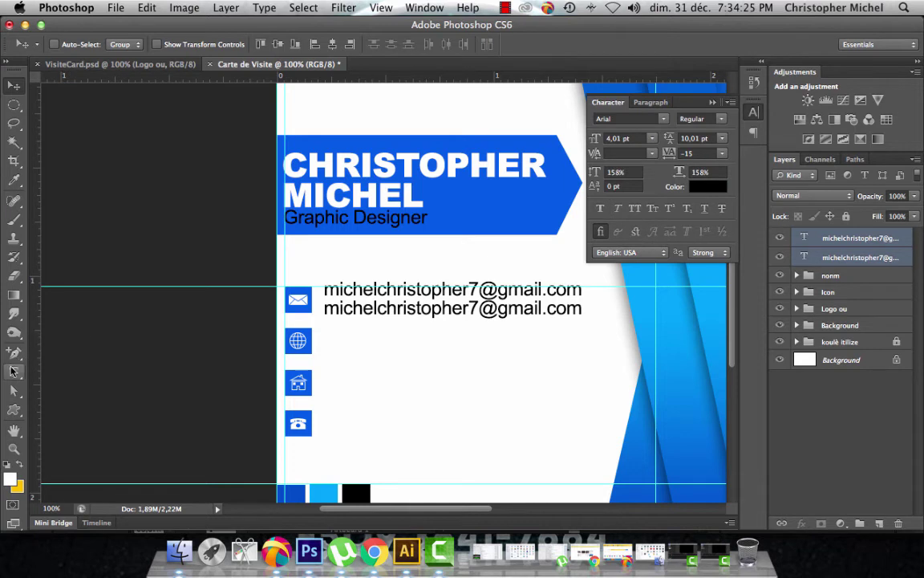
# - Edit the second address's digits and replace gmail.com with yahoo.fr
pyautogui.click(14, 372)
pyautogui.click(478, 308)
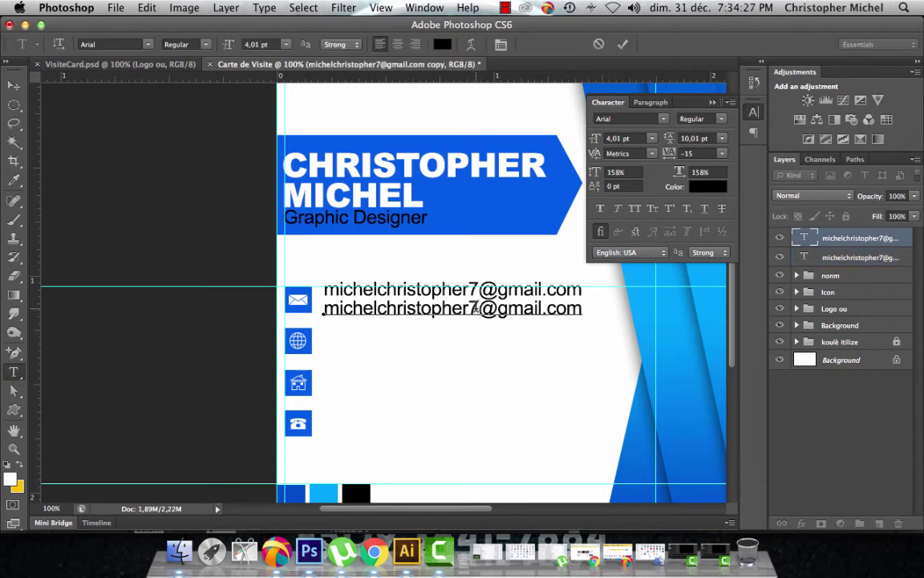
pyautogui.press('BackSpace')
pyautogui.write('4')
pyautogui.write('03')
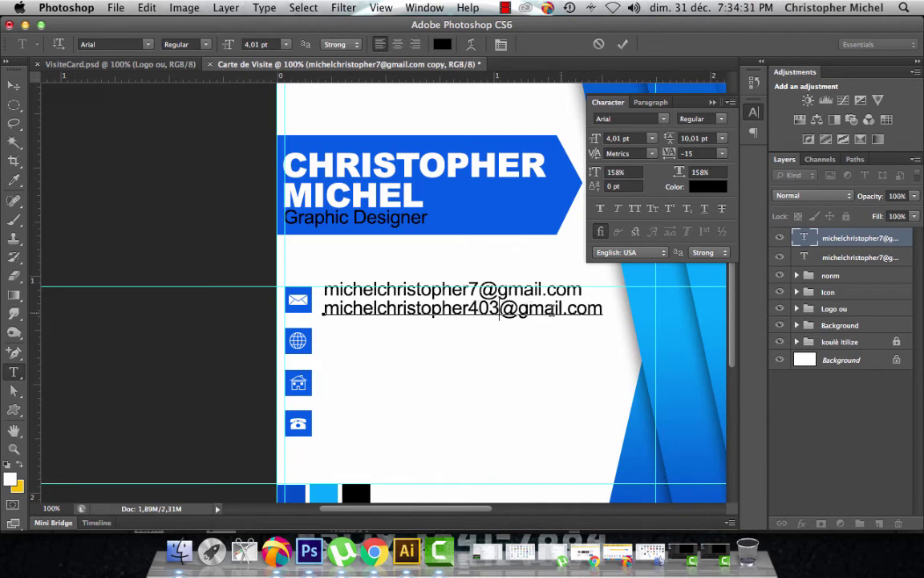
pyautogui.moveTo(603, 308); pyautogui.dragTo(521, 308)
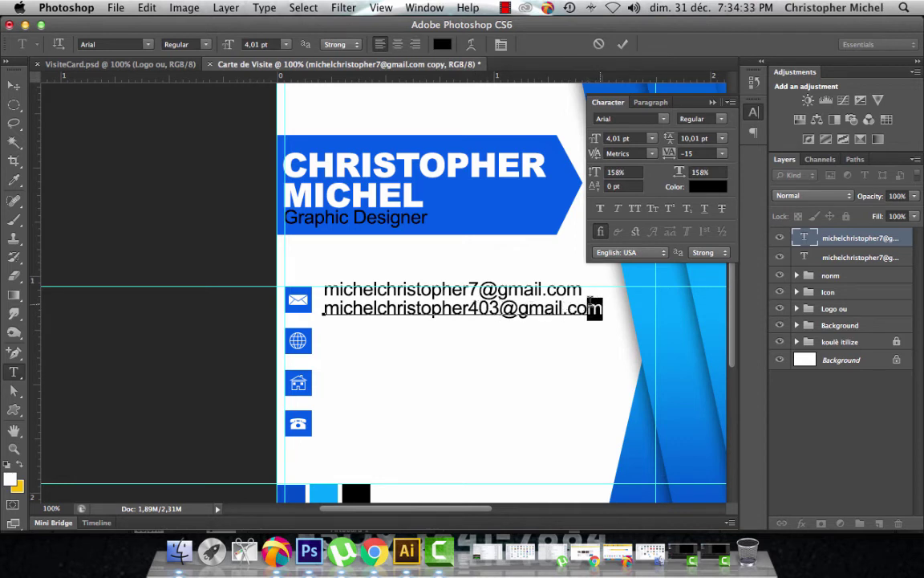
pyautogui.write('yah')
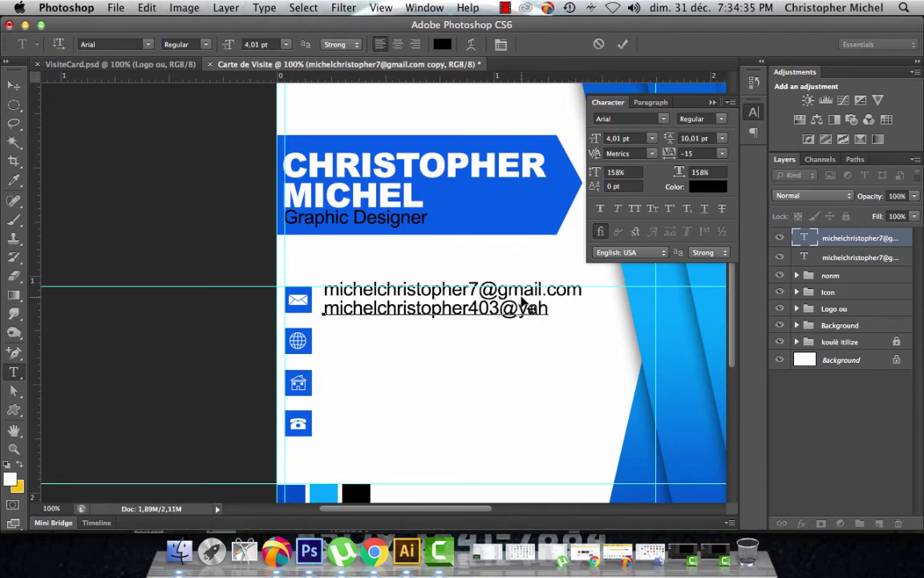
pyautogui.write('oo.f')
pyautogui.write('r')
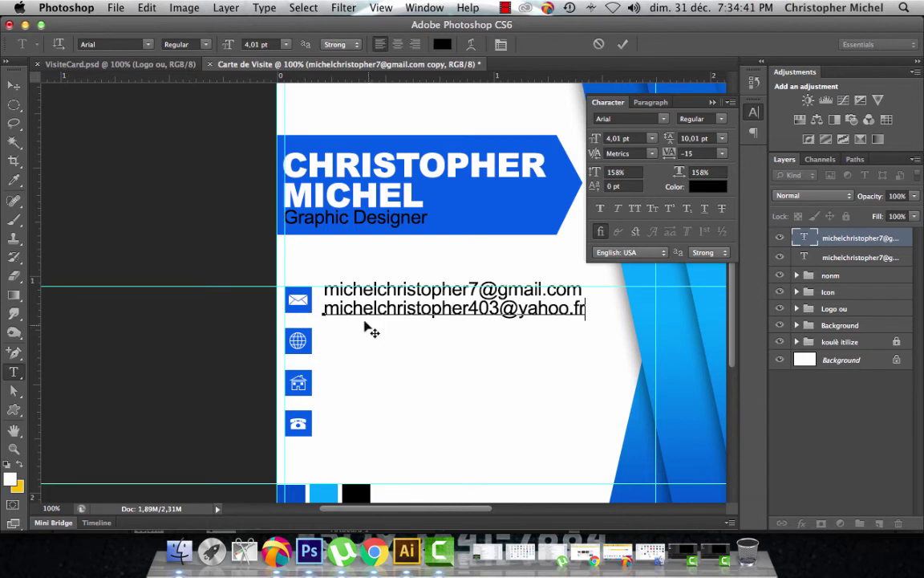
pyautogui.click(23, 94)
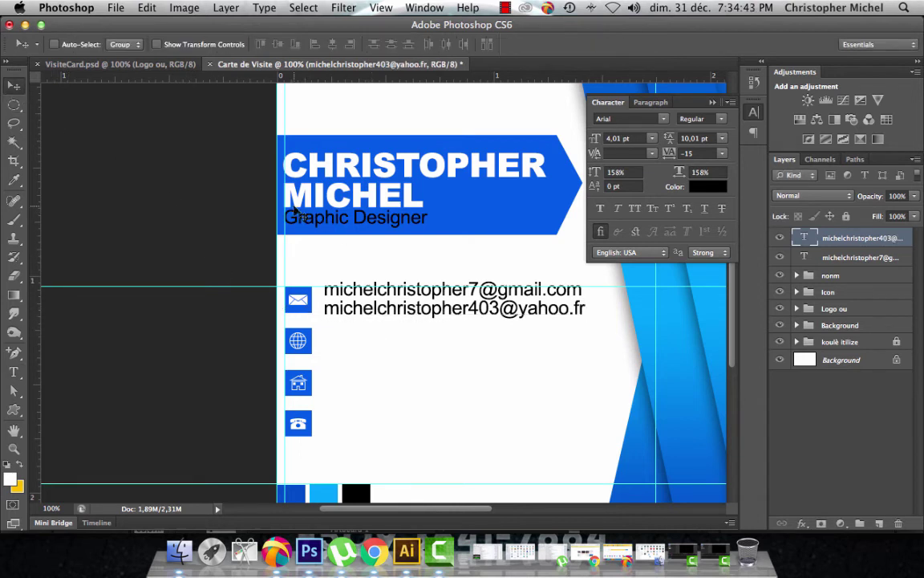
# - Scale the Icon group to about 121% and nudge it three steps right
pyautogui.click(831, 293)
pyautogui.hotkey('ctrl', 't')
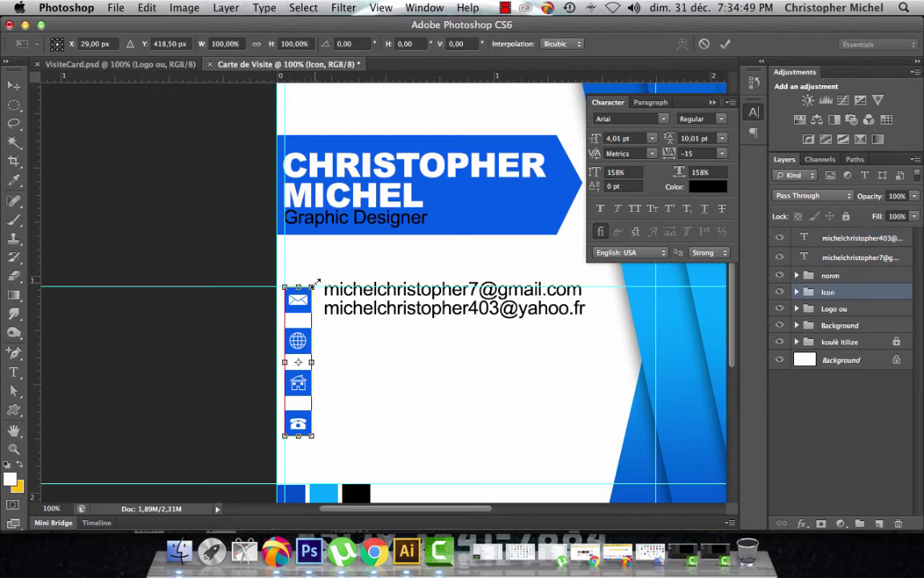
pyautogui.moveTo(318, 281); pyautogui.dragTo(333, 269)
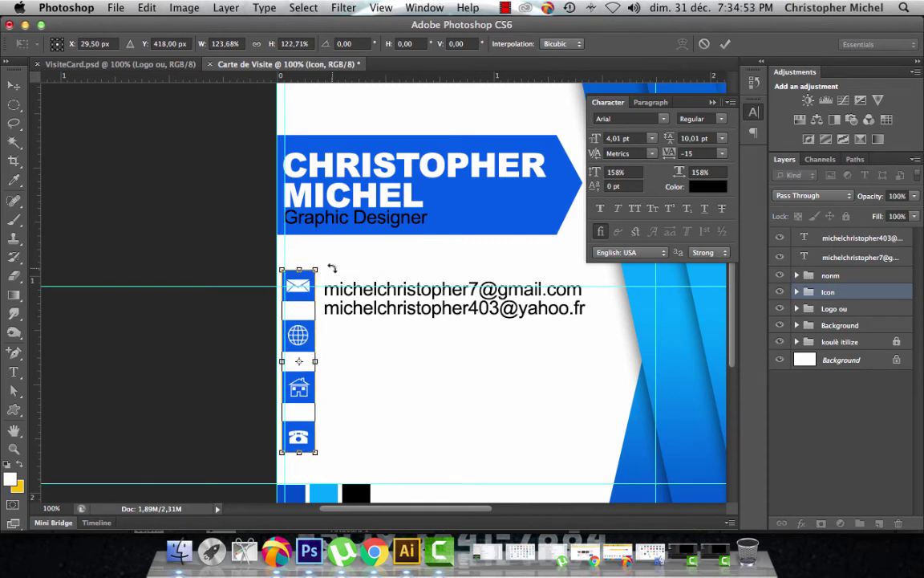
pyautogui.press('Return')
pyautogui.press('Right')
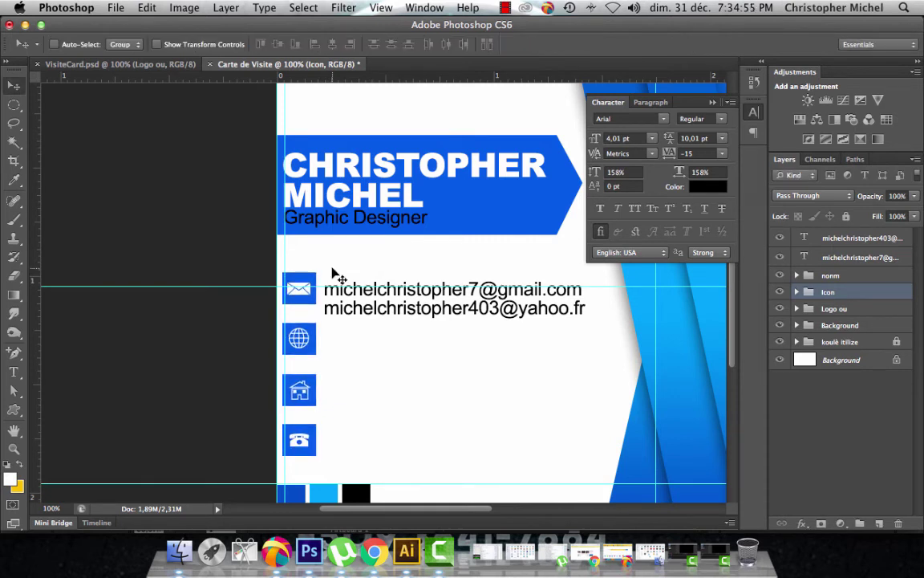
pyautogui.press('Right')
pyautogui.press('Right')
pyautogui.press('Right')
pyautogui.press('Right')
pyautogui.press('Right')
pyautogui.press('Right')
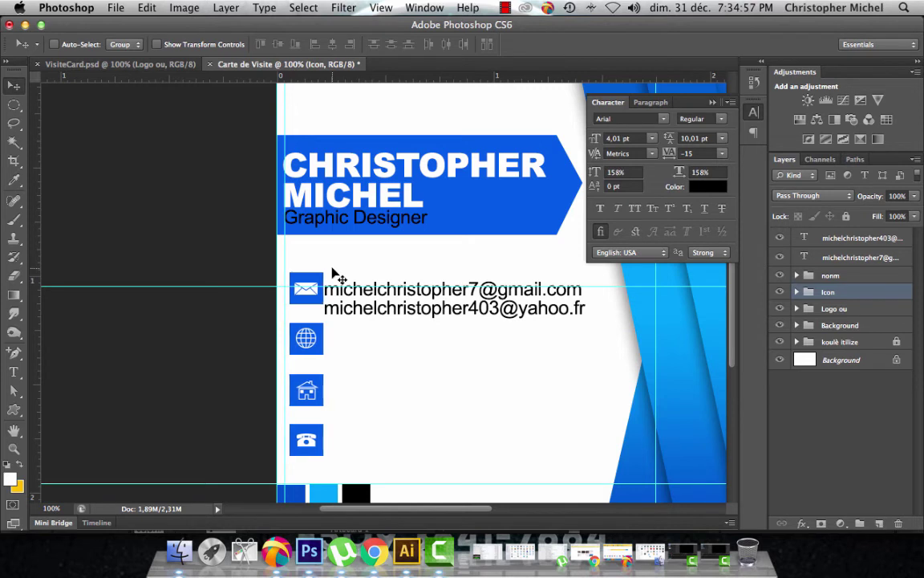
pyautogui.press('Right')
pyautogui.press('Right')
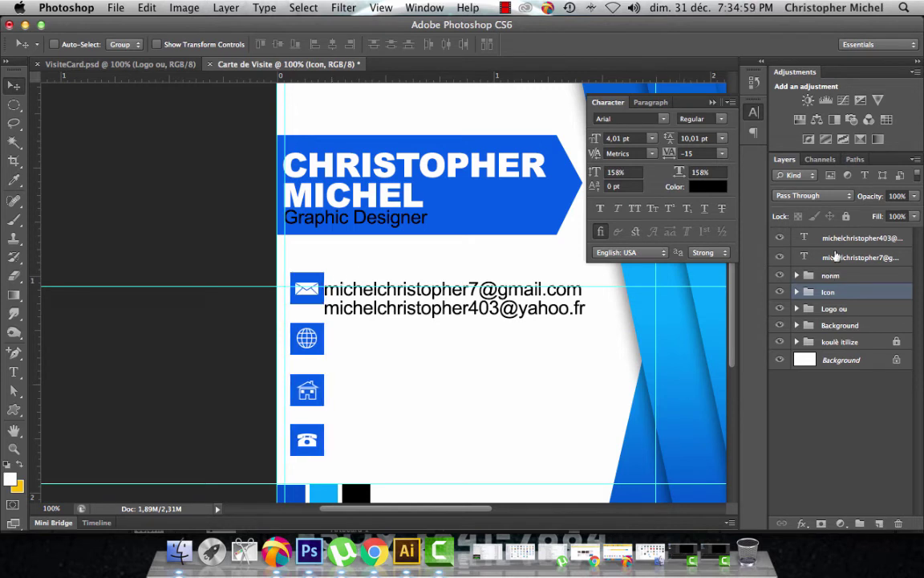
pyautogui.click(835, 256)
pyautogui.click(832, 239)
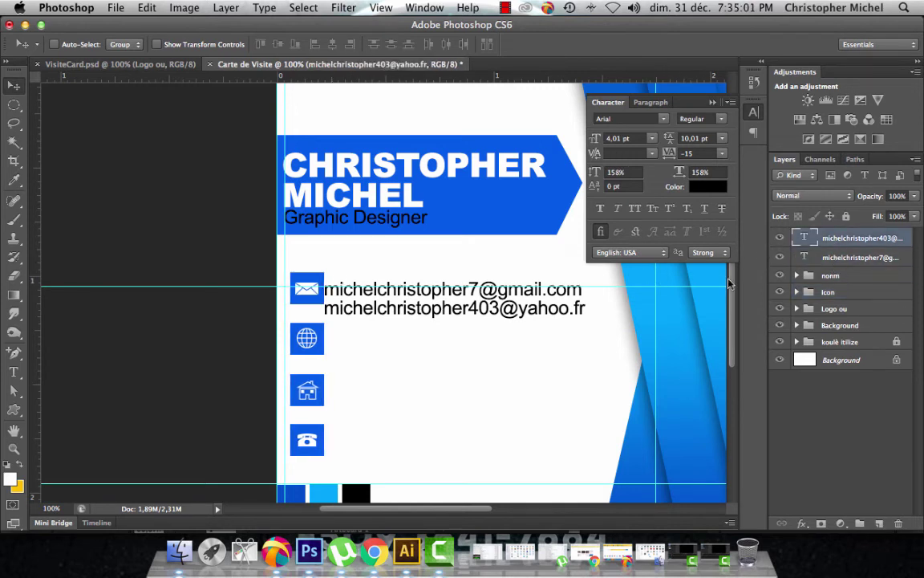
# - Shift both e-mail lines slightly up and right beside the enlarged envelope icon
pyautogui.keyDown('shift'); pyautogui.click(880, 259); pyautogui.keyUp('shift')
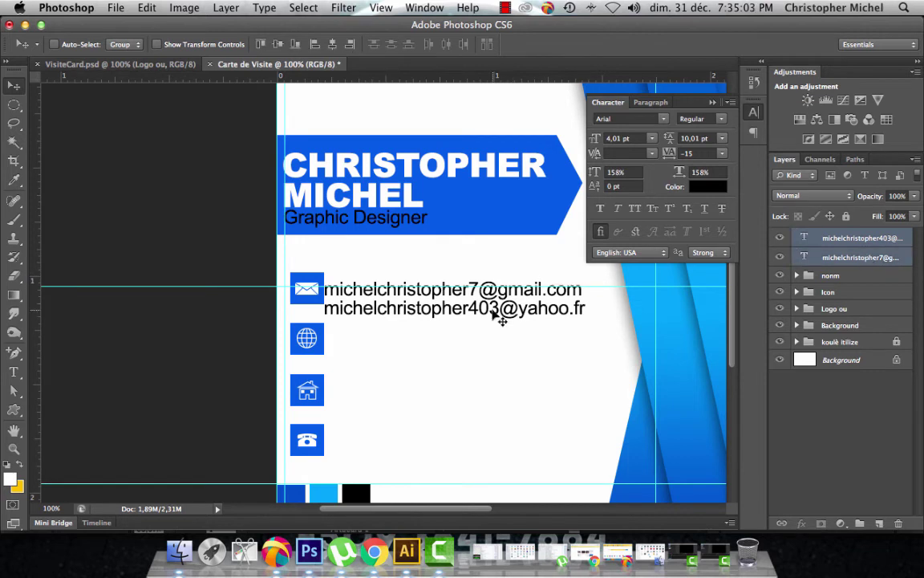
pyautogui.moveTo(491, 312); pyautogui.dragTo(496, 304)
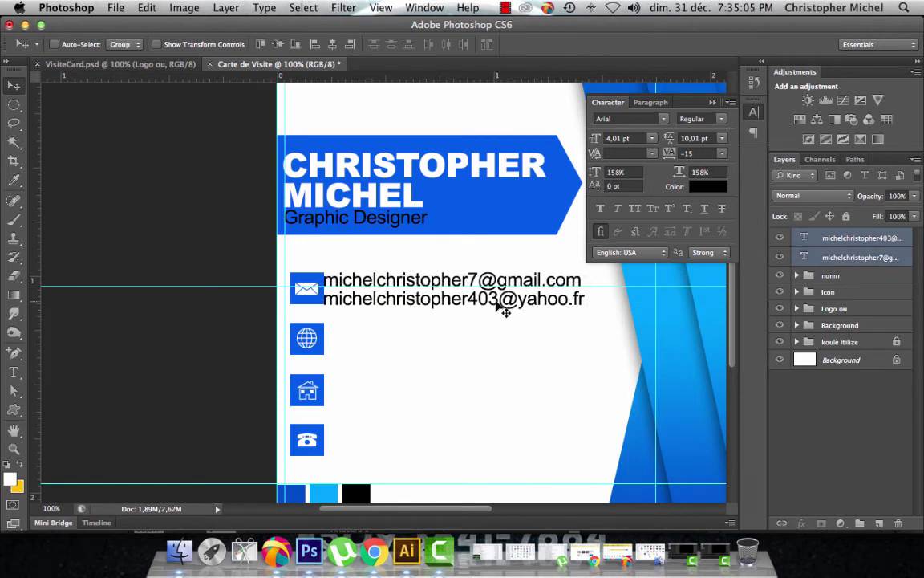
pyautogui.press('Right')
pyautogui.press('Right')
pyautogui.press('Up')
pyautogui.press('Up')
pyautogui.press('Right')
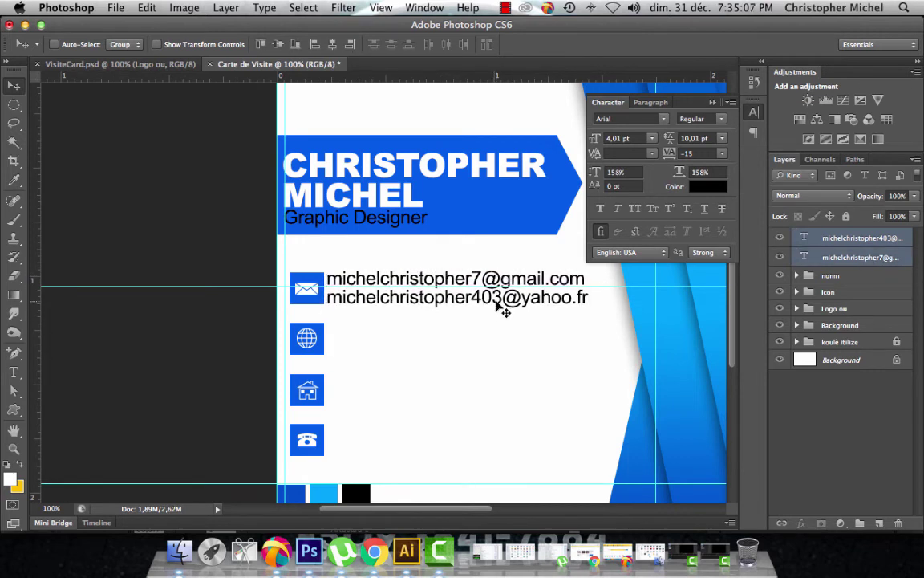
pyautogui.press('Up')
pyautogui.press('super+minus')
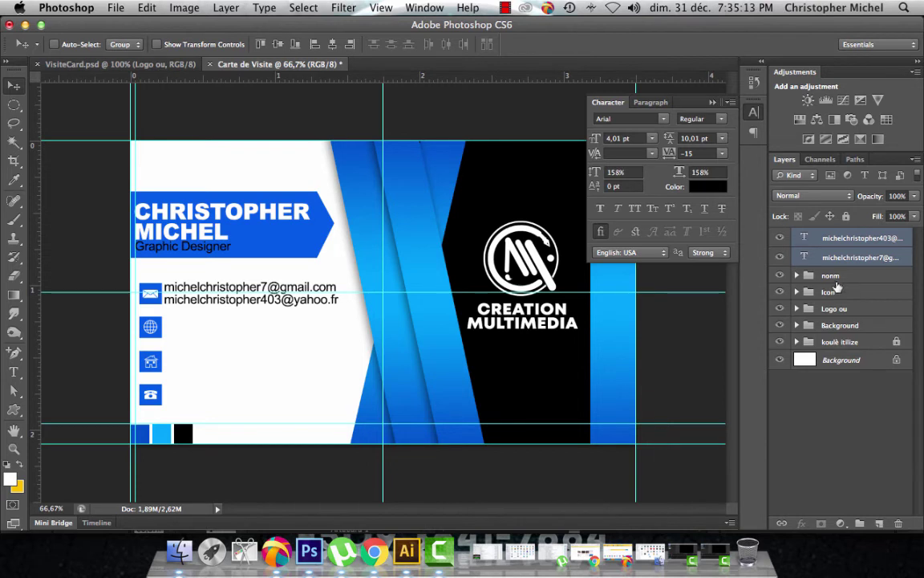
pyautogui.click(798, 292)
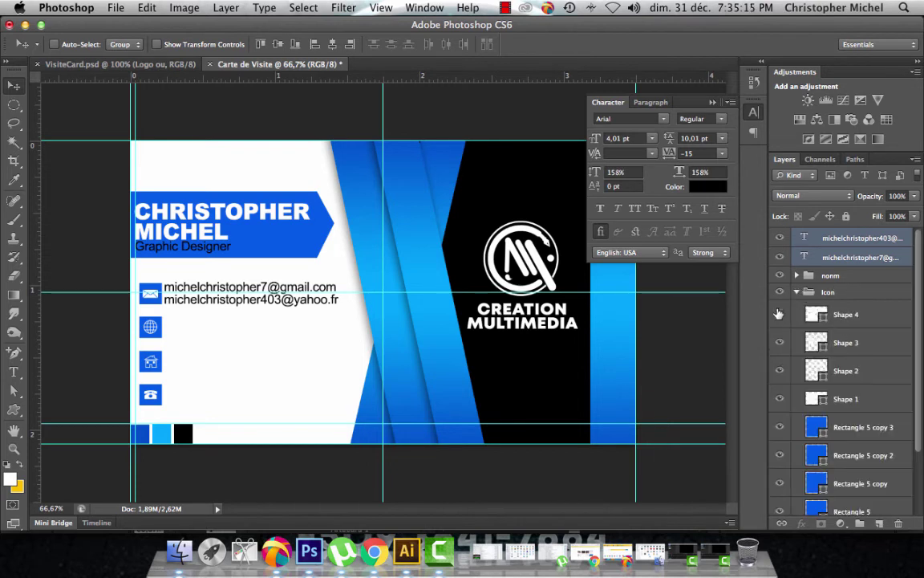
# - Nudge the phone icon and its square up two steps
pyautogui.click(778, 313)
pyautogui.click(842, 421)
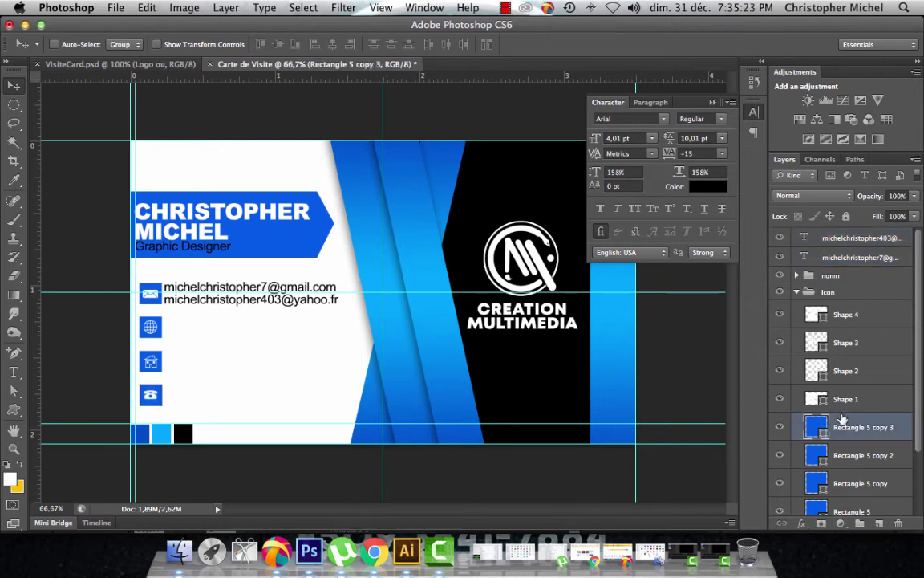
pyautogui.keyDown('ctrl'); pyautogui.click(845, 315); pyautogui.keyUp('ctrl')
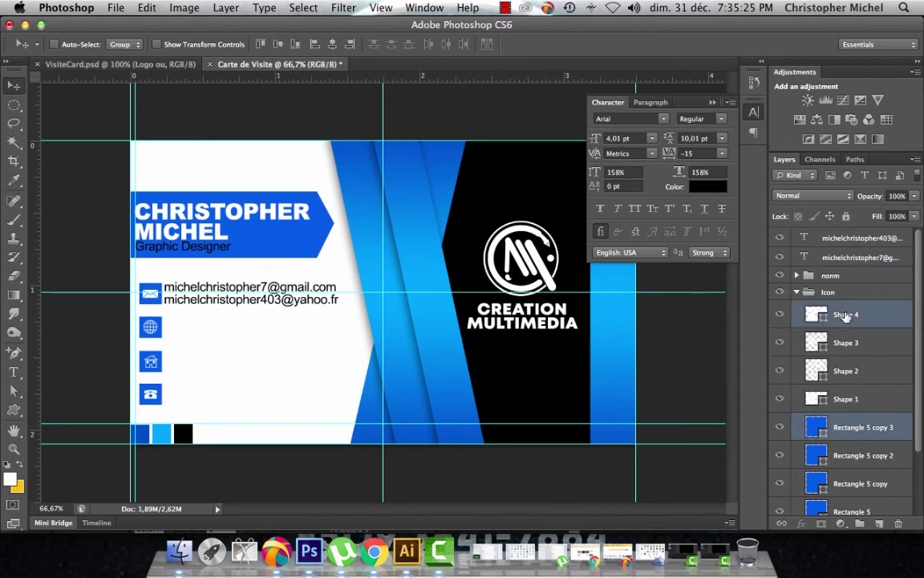
pyautogui.press('Up')
pyautogui.press('Up')
pyautogui.press('Up')
pyautogui.press('Up')
pyautogui.press('Up')
pyautogui.press('Up')
pyautogui.press('Up')
pyautogui.press('Up')
pyautogui.press('Up')
pyautogui.press('Up')
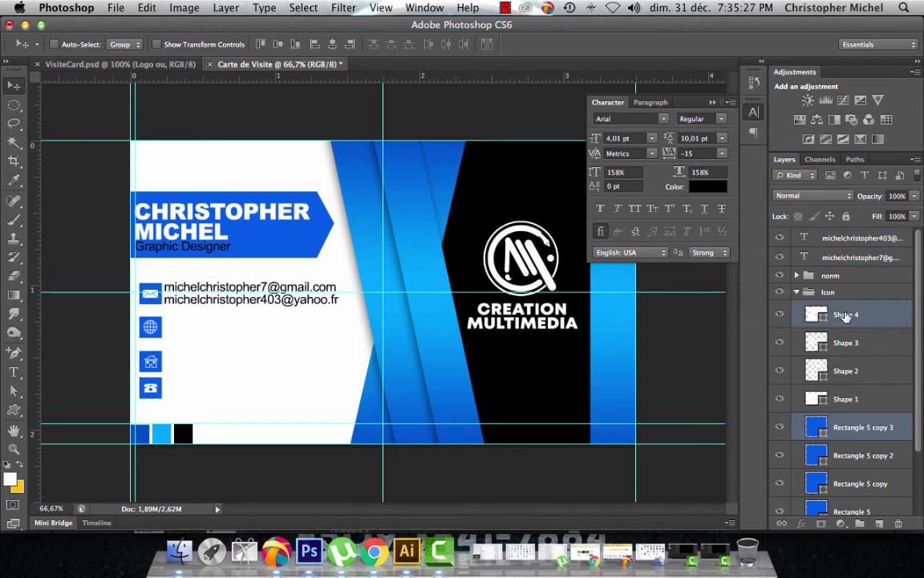
pyautogui.press('Up')
pyautogui.press('Up')
pyautogui.press('Up')
pyautogui.press('Up')
pyautogui.press('Up')
pyautogui.press('Up')
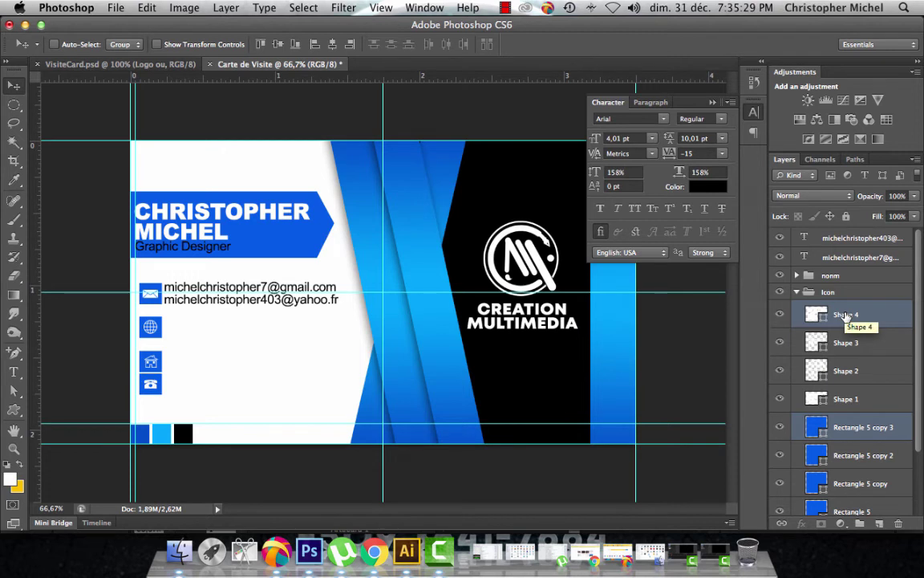
# - Nudge the map and phone icons with their squares up three steps
pyautogui.click(844, 342)
pyautogui.keyDown('super'); pyautogui.click(848, 455); pyautogui.keyUp('super')
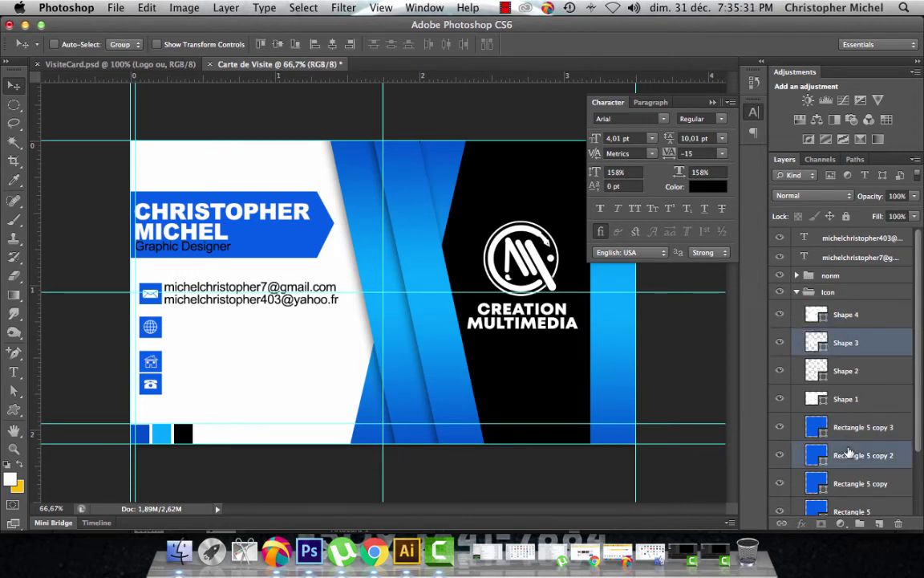
pyautogui.keyDown('super'); pyautogui.click(852, 315); pyautogui.keyUp('super')
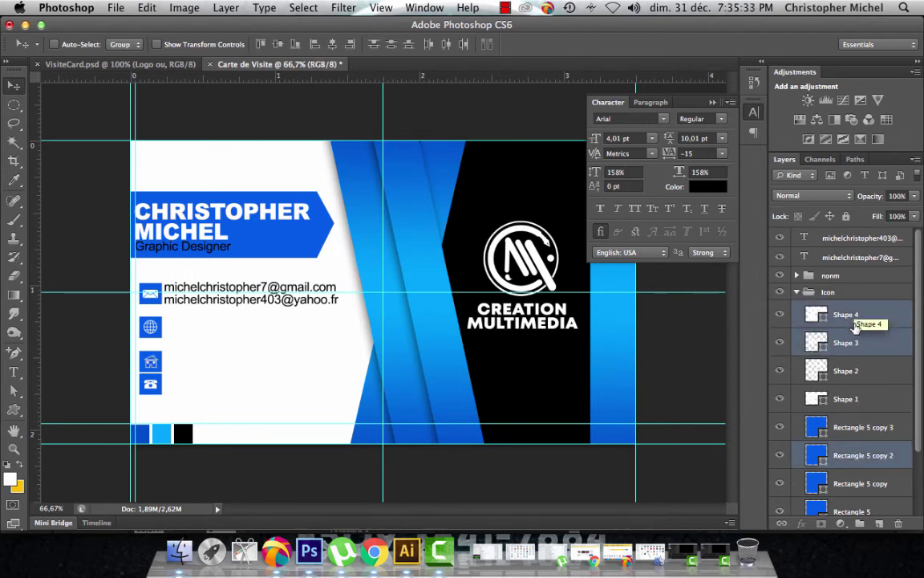
pyautogui.keyDown('super'); pyautogui.click(849, 427); pyautogui.keyUp('super')
pyautogui.press('Up')
pyautogui.press('Up')
pyautogui.press('Up')
pyautogui.press('Up')
pyautogui.press('Up')
pyautogui.press('Up')
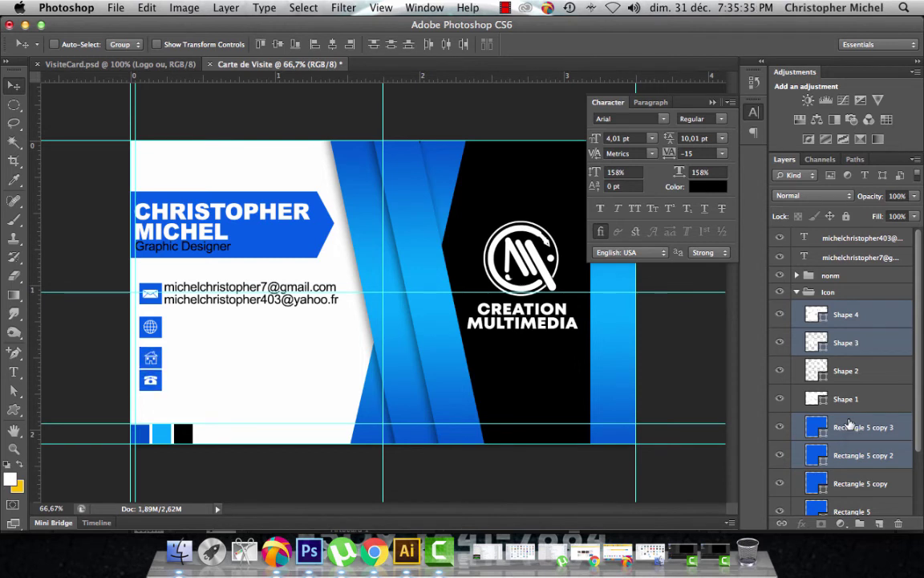
pyautogui.press('Up')
pyautogui.press('Up')
pyautogui.press('Up')
pyautogui.press('Up')
pyautogui.press('Up')
pyautogui.press('Up')
pyautogui.press('Up')
pyautogui.press('Up')
pyautogui.press('Up')
pyautogui.press('Up')
pyautogui.press('Up')
pyautogui.press('Up')
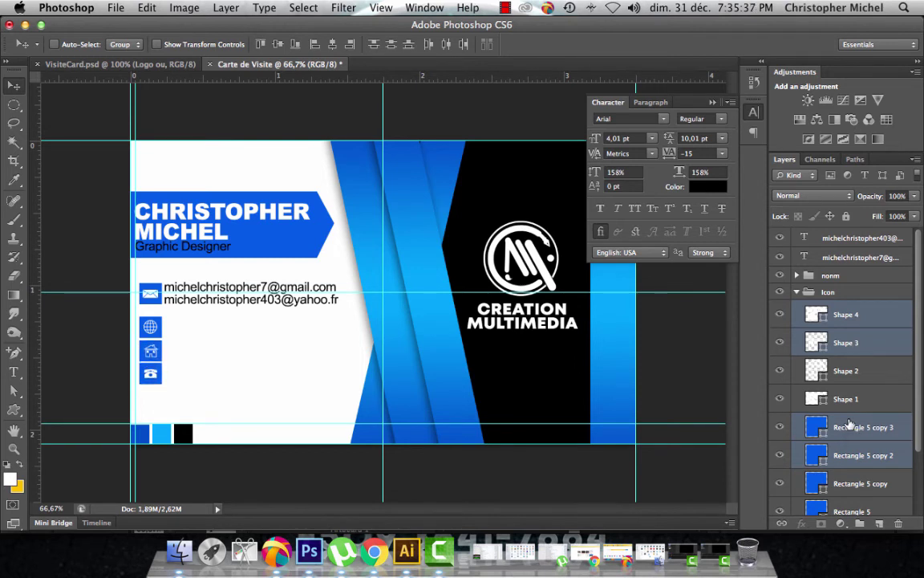
pyautogui.press('Up')
pyautogui.press('Up')
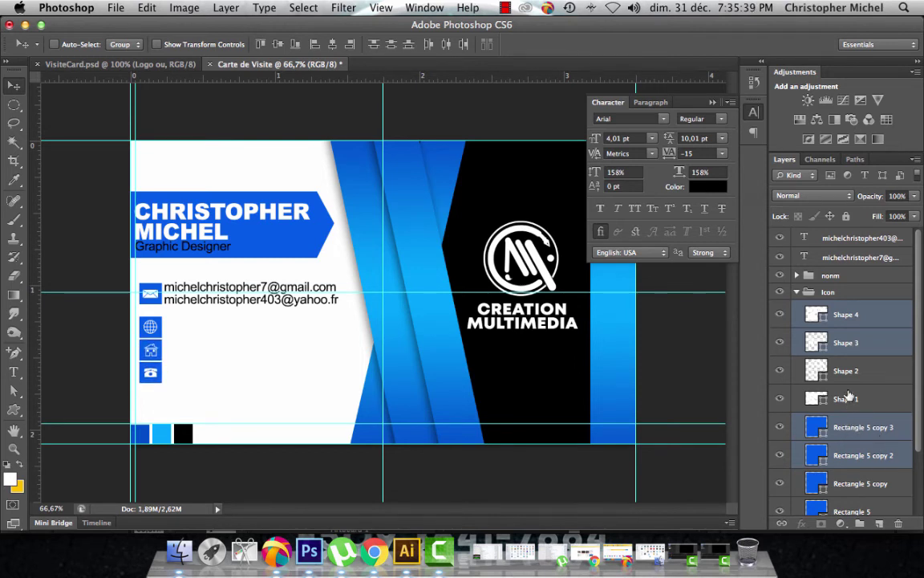
# - Nudge the globe, map and phone icons and squares up two more steps
pyautogui.keyDown('super'); pyautogui.click(848, 371); pyautogui.keyUp('super')
pyautogui.keyDown('super'); pyautogui.click(849, 483); pyautogui.keyUp('super')
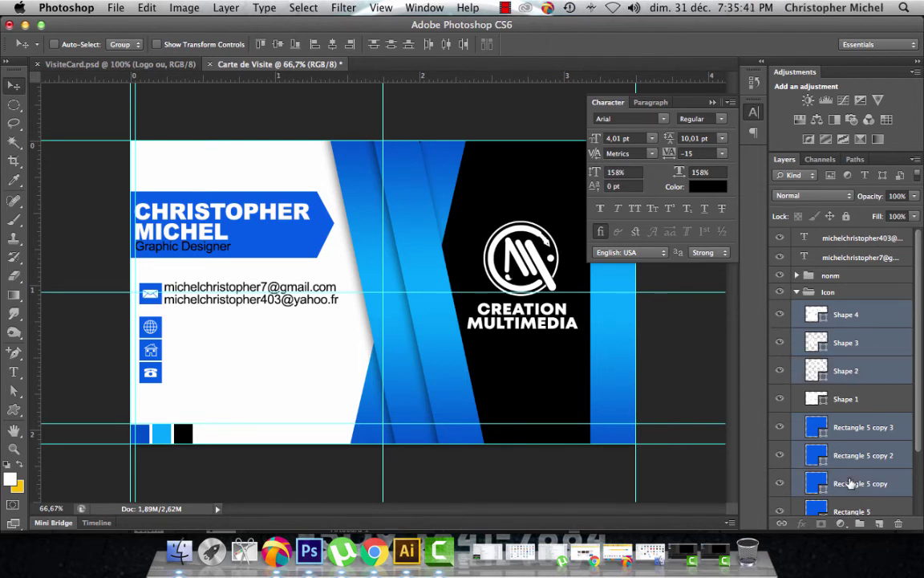
pyautogui.press('Up')
pyautogui.press('Up')
pyautogui.press('Up')
pyautogui.press('Up')
pyautogui.press('Up')
pyautogui.press('Up')
pyautogui.press('Up')
pyautogui.press('Up')
pyautogui.press('Up')
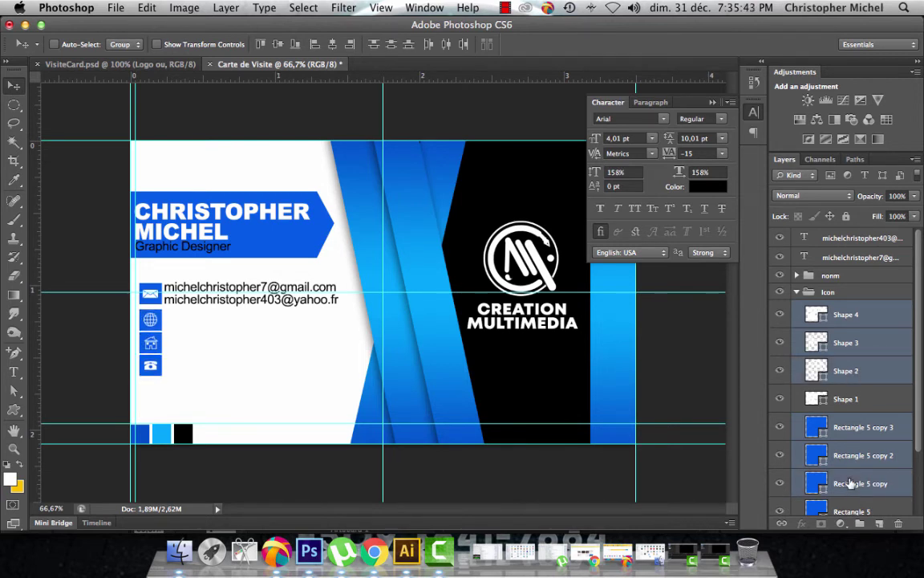
pyautogui.press('Up')
pyautogui.press('Up')
pyautogui.press('Up')
pyautogui.press('Up')
pyautogui.press('Up')
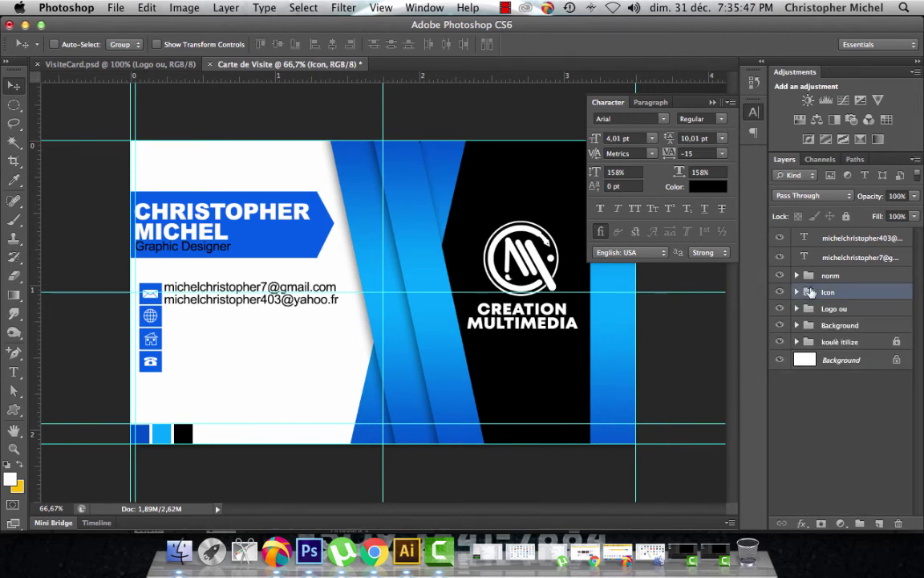
# - Lower the whole Icon group slightly so it sits below the e-mail lines
pyautogui.click(796, 291)
pyautogui.click(833, 292)
pyautogui.press('Down')
pyautogui.press('Down')
pyautogui.press('Down')
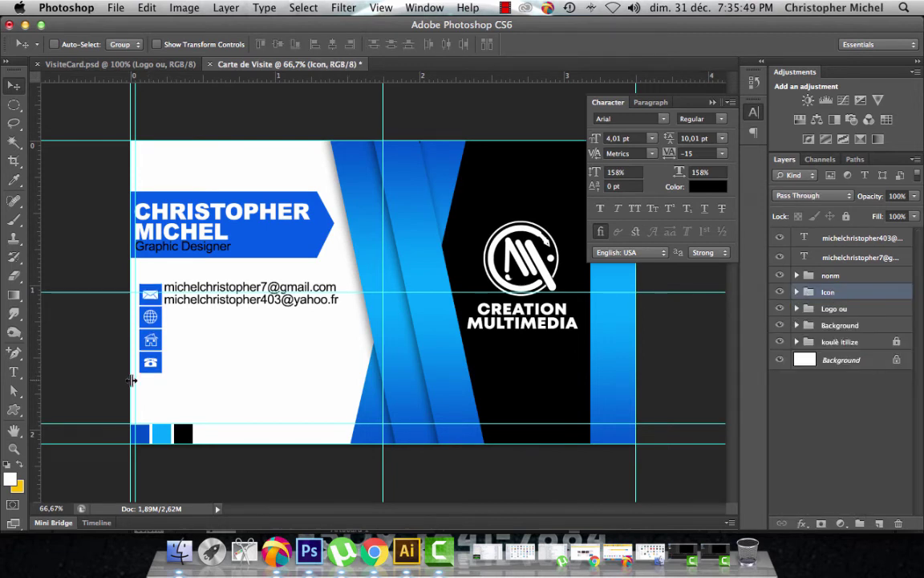
pyautogui.press('Down')
pyautogui.press('Down')
pyautogui.press('Down')
pyautogui.press('Down')
pyautogui.press('Down')
pyautogui.press('Down')
pyautogui.press('Down')
pyautogui.press('Down')
pyautogui.press('Down')
pyautogui.press('Down')
pyautogui.press('Down')
pyautogui.press('Down')
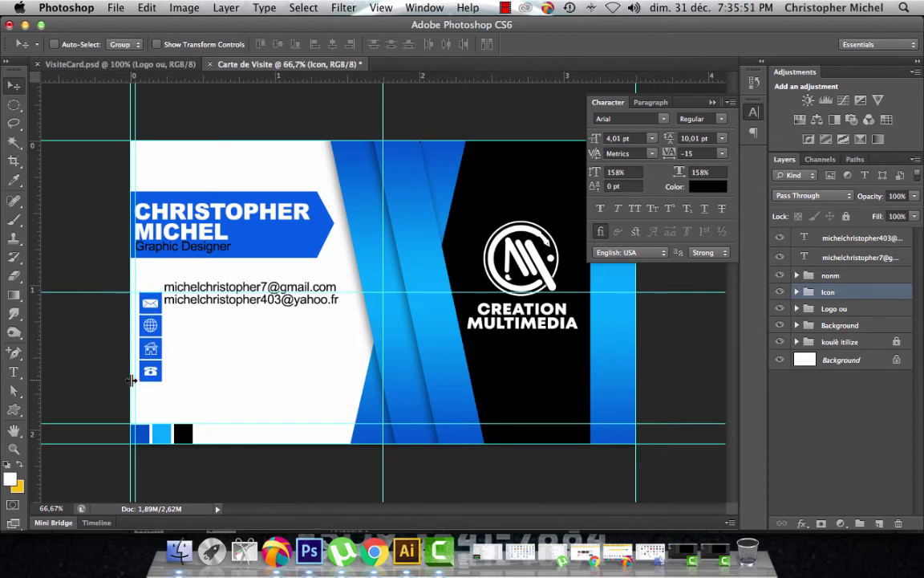
pyautogui.press('Down')
pyautogui.press('Down')
pyautogui.press('Down')
pyautogui.press('Down')
pyautogui.press('Down')
pyautogui.press('Down')
pyautogui.press('Down')
pyautogui.press('Down')
pyautogui.press('Down')
pyautogui.press('Down')
pyautogui.press('Down')
pyautogui.press('Down')
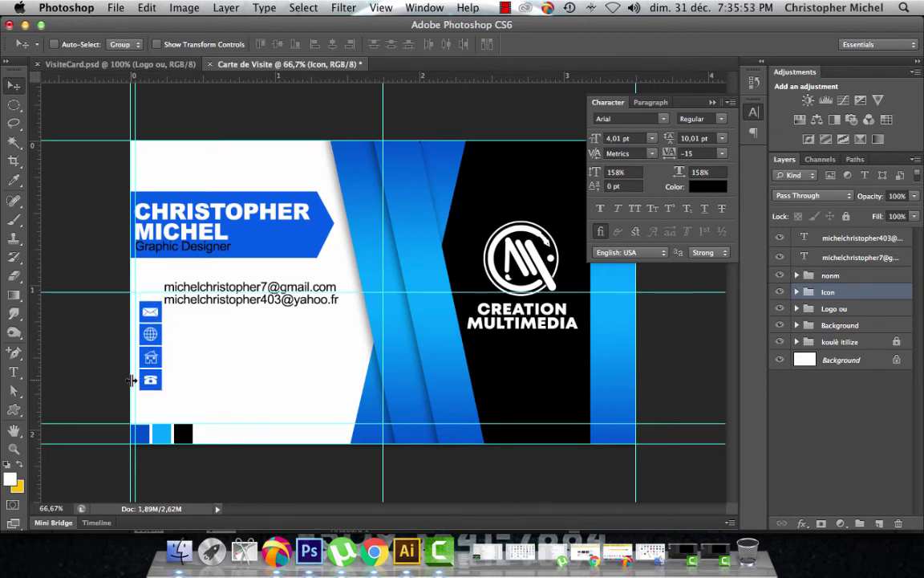
pyautogui.press('Down')
pyautogui.press('Down')
pyautogui.press('Down')
pyautogui.press('Down')
pyautogui.press('Down')
pyautogui.press('Down')
pyautogui.press('Down')
pyautogui.press('Down')
pyautogui.press('Down')
pyautogui.press('Down')
pyautogui.press('Down')
pyautogui.press('Down')
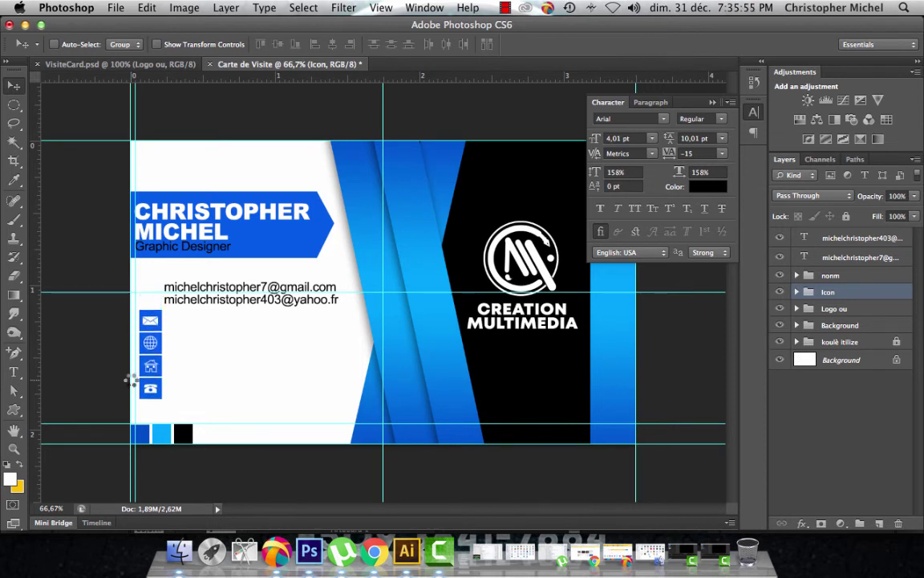
pyautogui.press('Down')
pyautogui.press('Down')
pyautogui.press('Down')
pyautogui.press('Down')
pyautogui.press('Down')
pyautogui.press('Down')
pyautogui.press('Down')
pyautogui.press('Down')
pyautogui.press('Down')
pyautogui.press('Up')
pyautogui.press('Up')
pyautogui.press('Up')
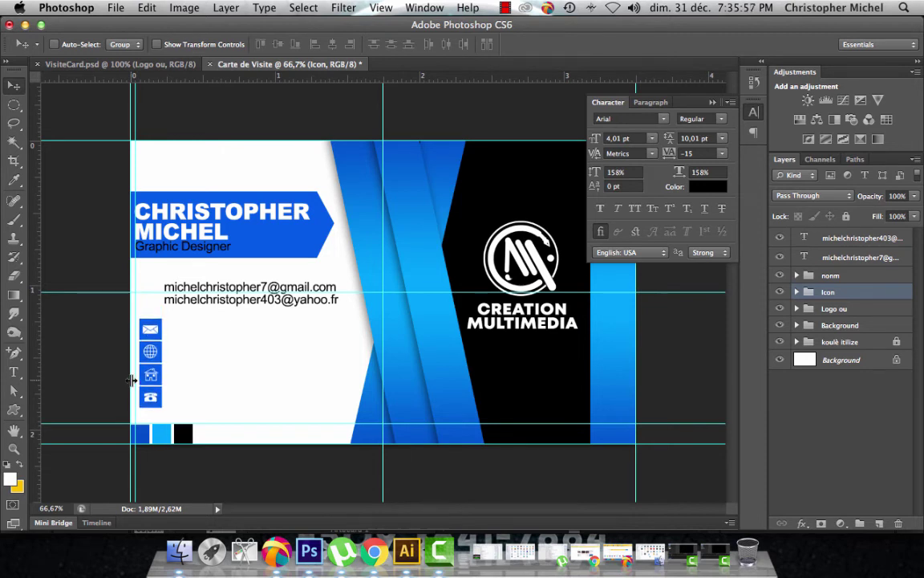
pyautogui.press('Up')
pyautogui.press('Up')
pyautogui.press('Up')
pyautogui.press('Up')
pyautogui.press('Up')
pyautogui.press('Up')
pyautogui.press('Up')
pyautogui.press('Up')
pyautogui.press('Up')
pyautogui.press('Up')
pyautogui.press('Up')
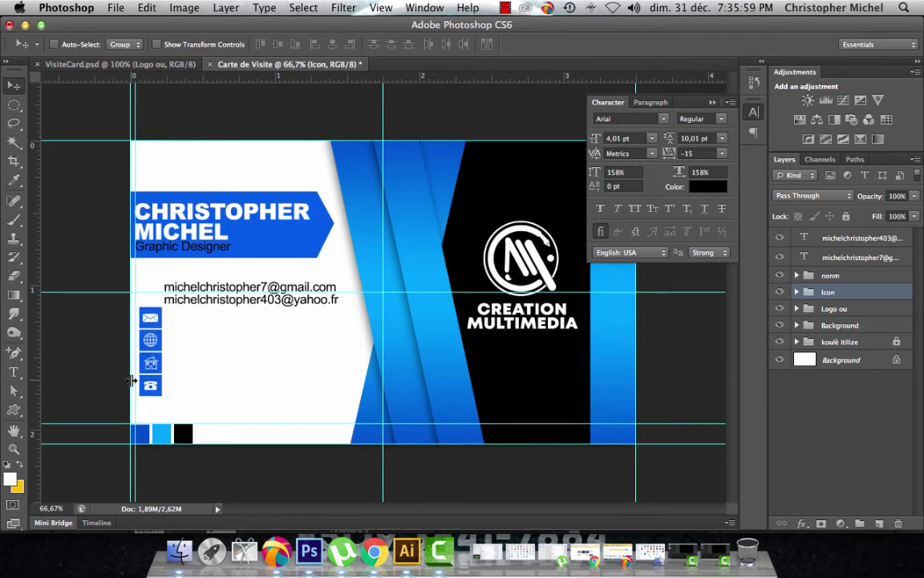
pyautogui.press('Up')
pyautogui.press('Up')
pyautogui.press('Up')
pyautogui.press('Up')
pyautogui.press('Up')
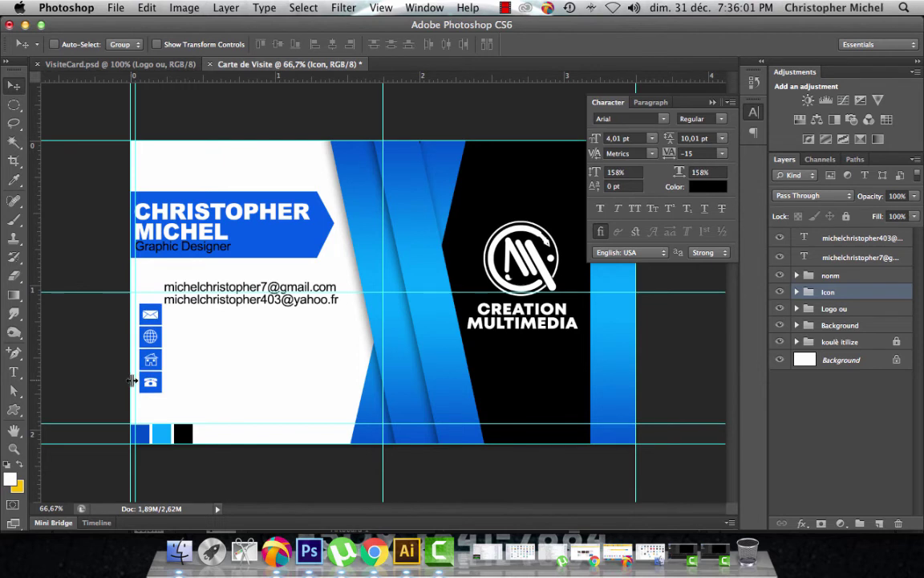
# - Drag both e-mail lines down level with the envelope icon, right of the icon column
pyautogui.click(882, 256)
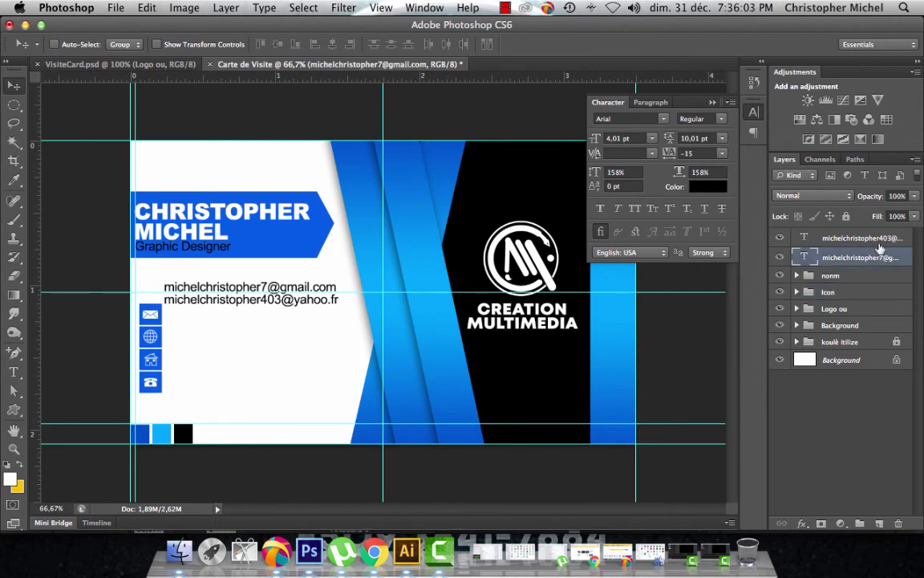
pyautogui.keyDown('shift'); pyautogui.click(882, 239); pyautogui.keyUp('shift')
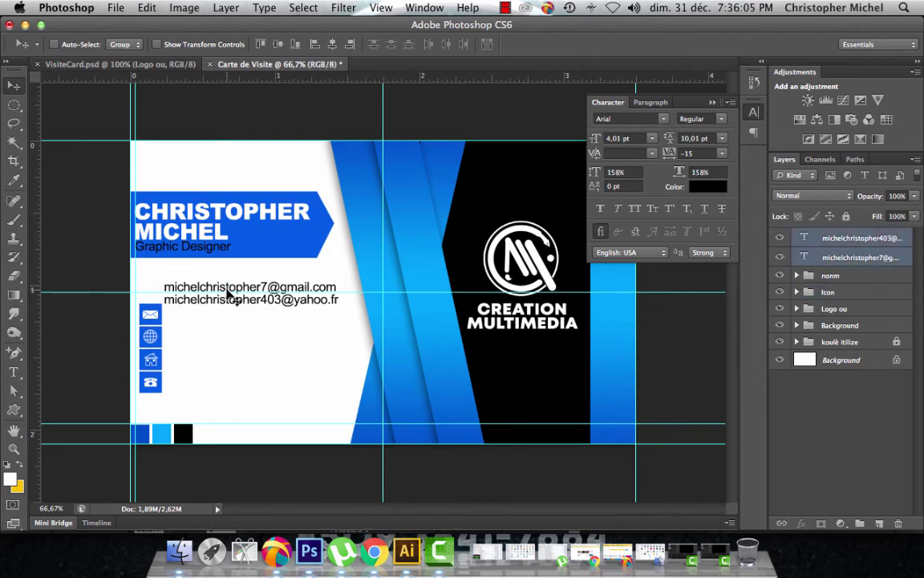
pyautogui.moveTo(227, 300)
pyautogui.mouseDown()
pyautogui.moveTo(233, 316)
pyautogui.moveTo(230, 306)
pyautogui.mouseUp()
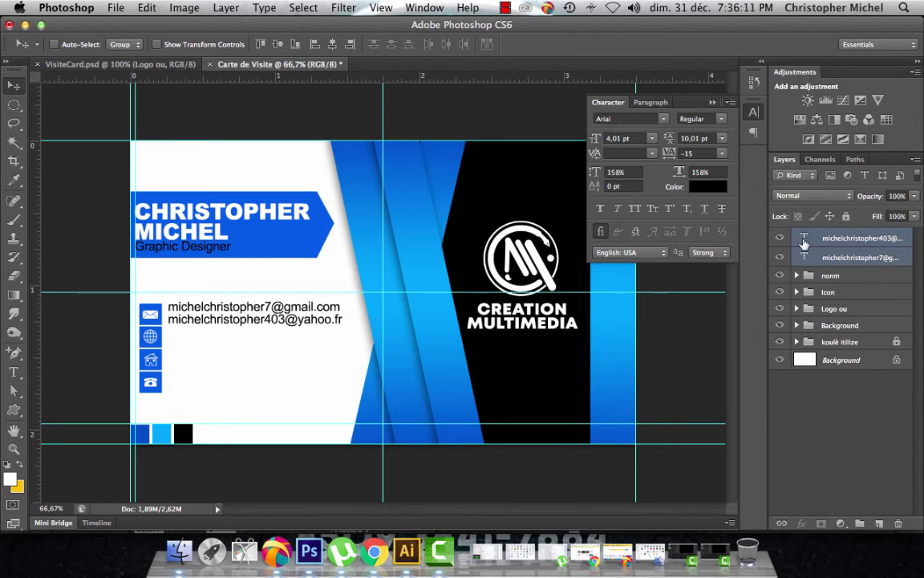
pyautogui.click(851, 256)
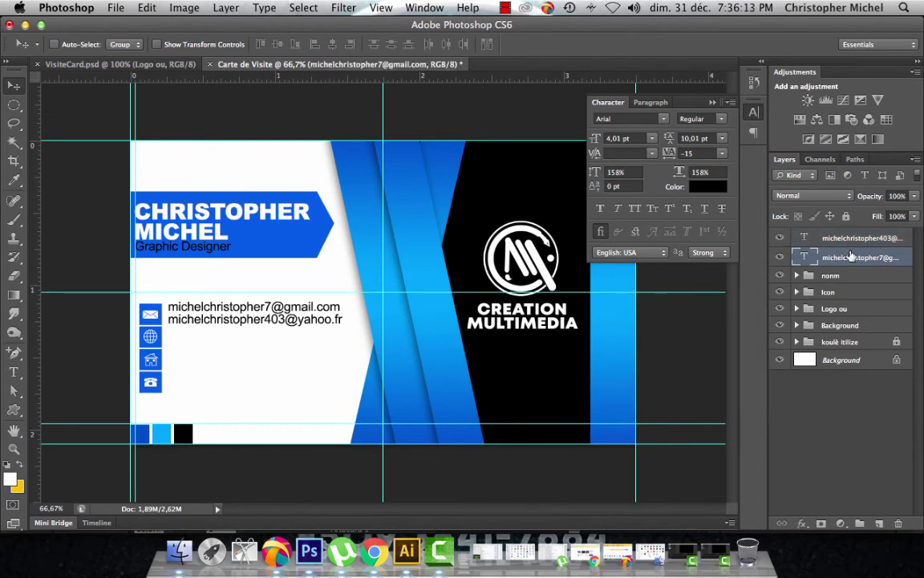
# - Duplicate the gmail line and place the copy as a third line below
pyautogui.moveTo(288, 323); pyautogui.dragTo(286, 343)
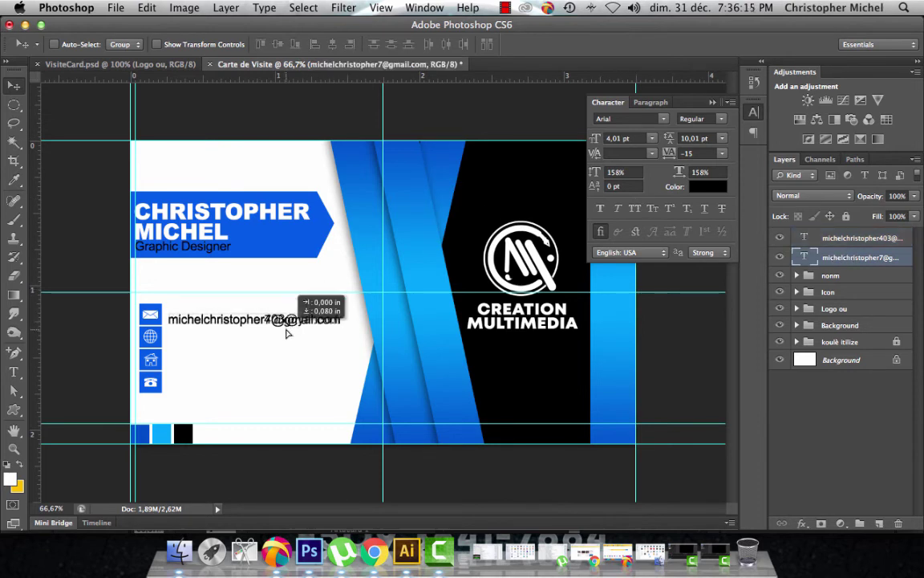
pyautogui.hotkey('ctrl', 'z')
pyautogui.hotkey('ctrl', 'j')
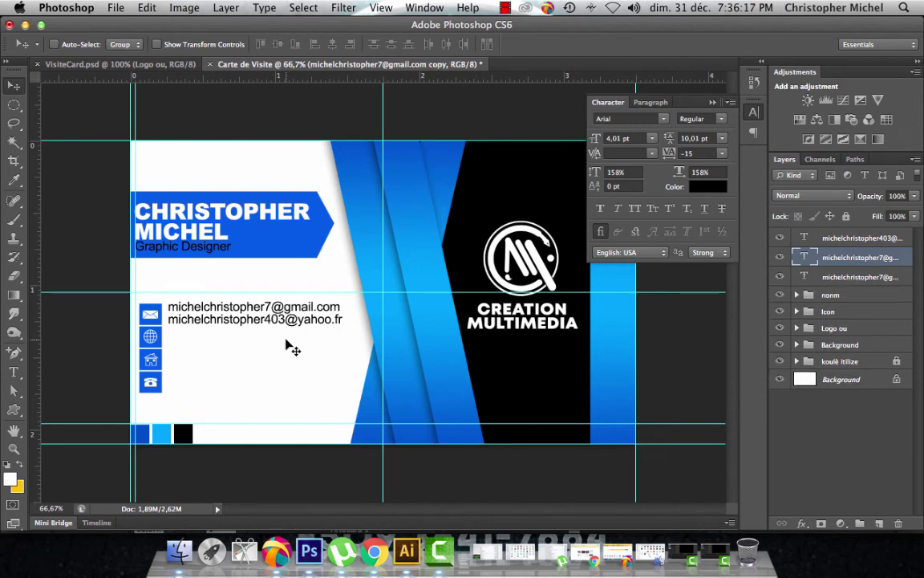
pyautogui.moveTo(271, 353); pyautogui.dragTo(274, 373)
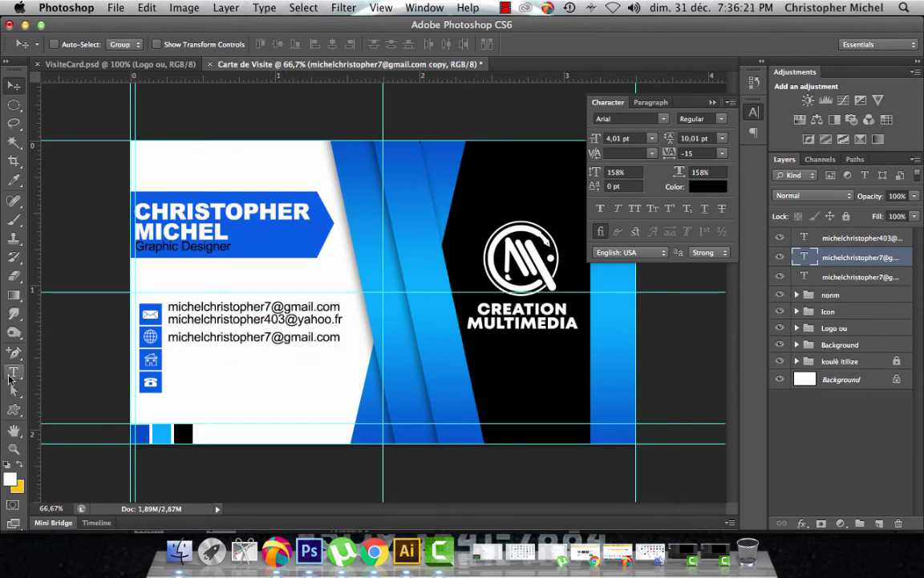
pyautogui.press('t')
pyautogui.moveTo(35, 241); pyautogui.dragTo(168, 293)
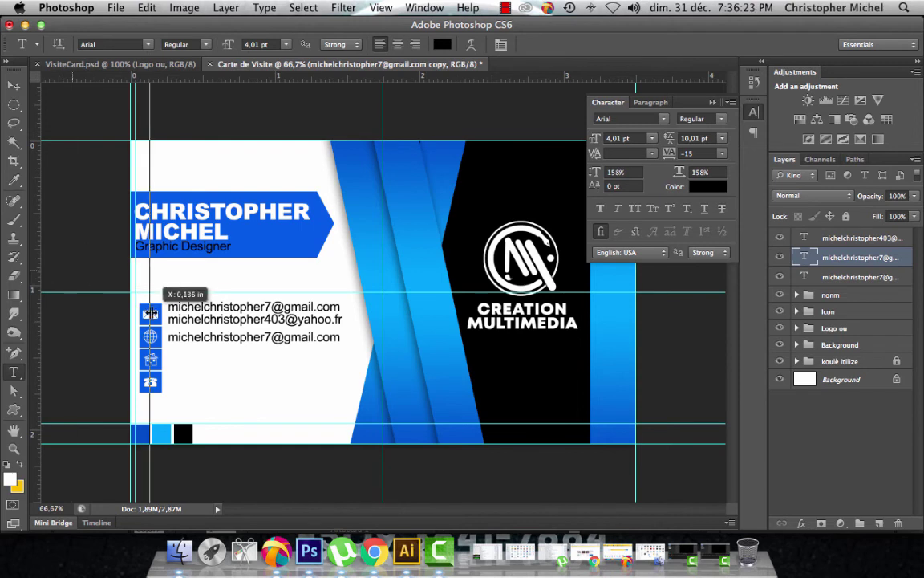
pyautogui.click(196, 340)
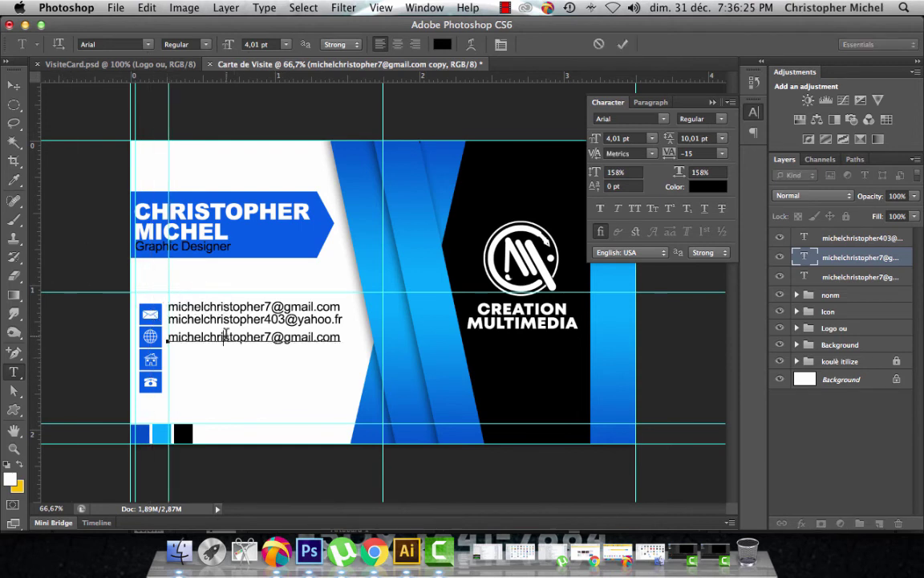
pyautogui.tripleClick(209, 337)
pyautogui.press('Left')
pyautogui.write('ww')
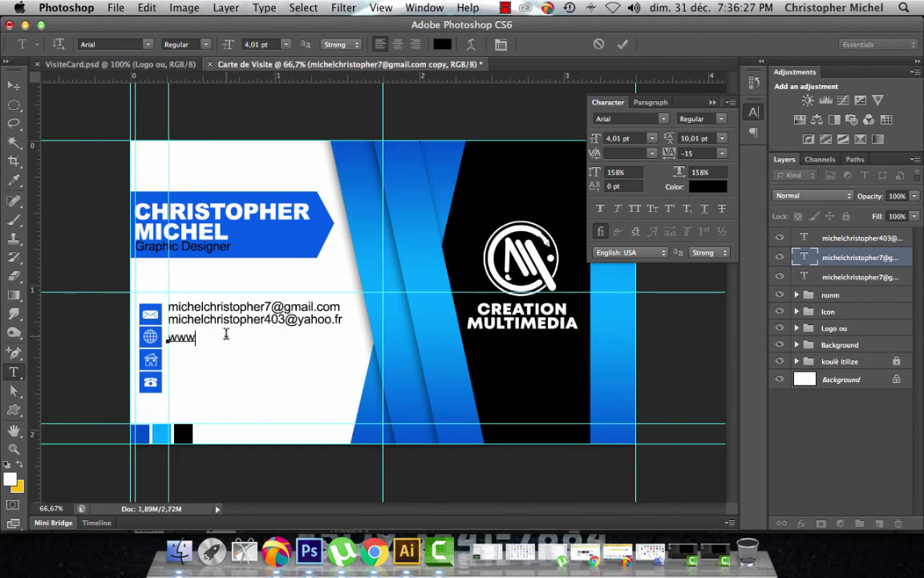
pyautogui.write('.creationmultimedia.com')
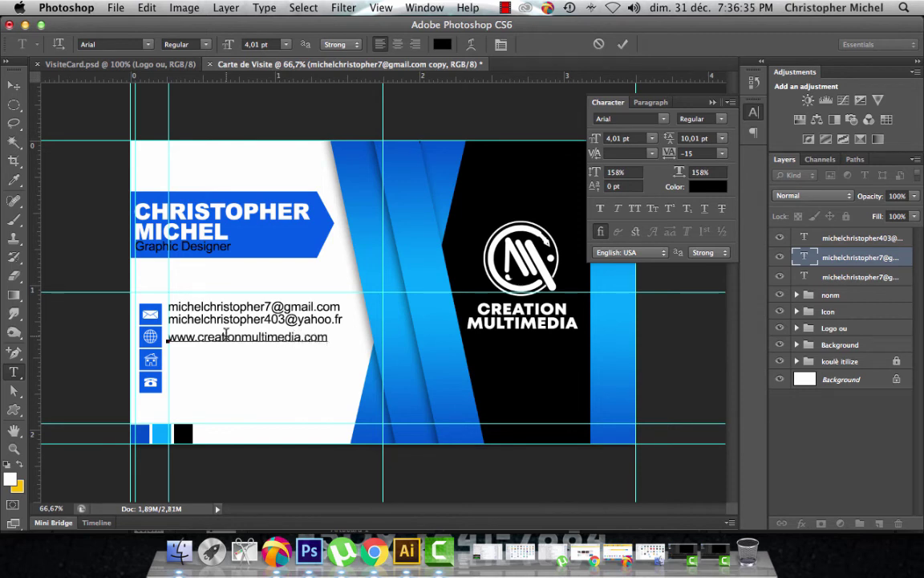
pyautogui.click(21, 89)
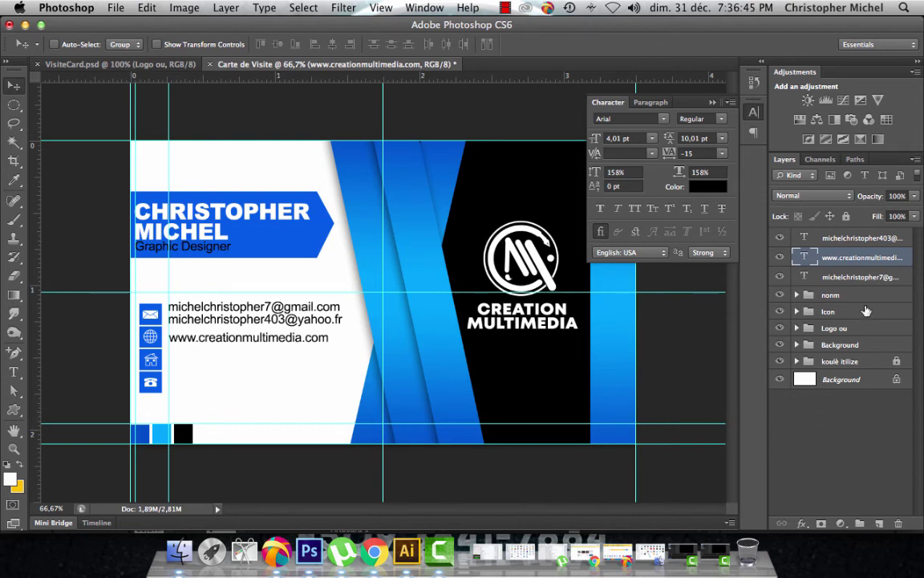
# - Duplicate the website line and nudge the copy down beside the map icon
pyautogui.hotkey('ctrl', 'j')
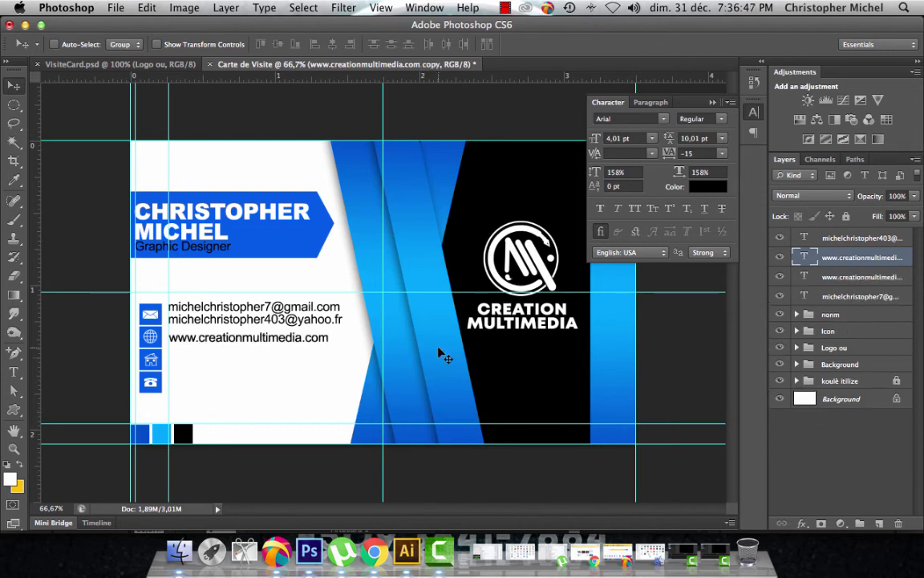
pyautogui.press('Down')
pyautogui.press('Down')
pyautogui.press('Down')
pyautogui.press('Down')
pyautogui.press('Down')
pyautogui.press('Down')
pyautogui.press('Down')
pyautogui.press('Down')
pyautogui.press('Down')
pyautogui.press('Down')
pyautogui.press('Down')
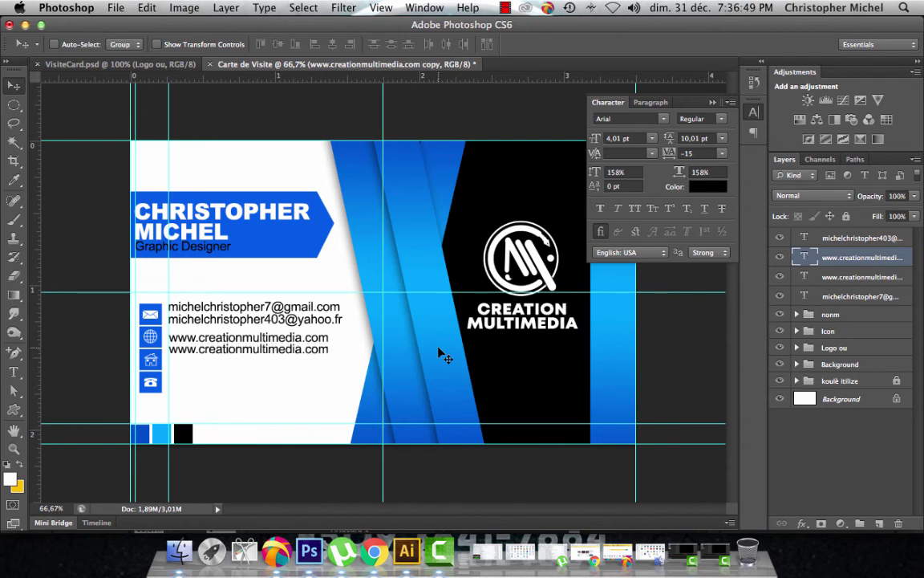
pyautogui.press('Down')
pyautogui.press('Down')
pyautogui.press('Down')
pyautogui.press('Down')
pyautogui.press('Down')
pyautogui.press('Down')
pyautogui.press('Down')
pyautogui.press('Down')
pyautogui.press('Down')
pyautogui.press('Down')
pyautogui.press('Down')
pyautogui.press('Down')
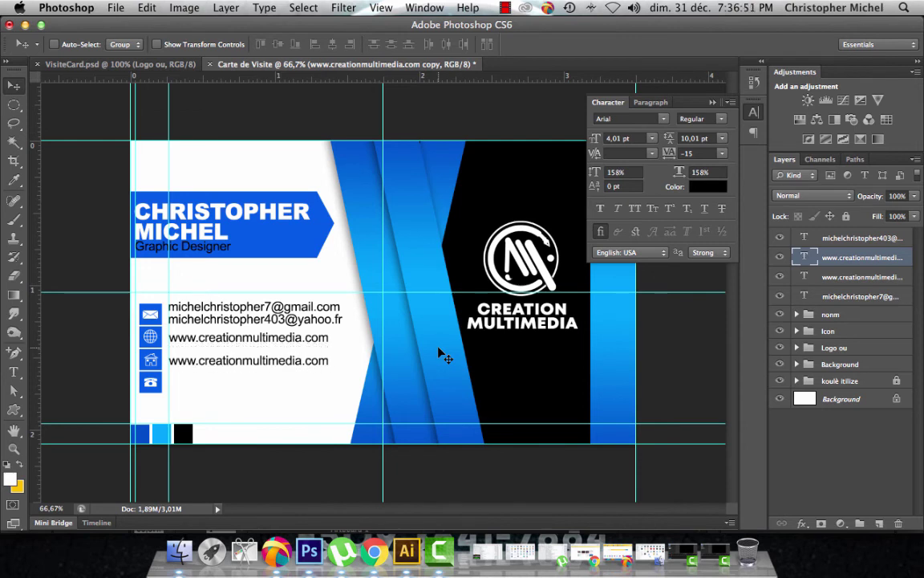
# - Retype the copy as the two-line postal address and tighten its leading to 6.01 pt
pyautogui.press('t')
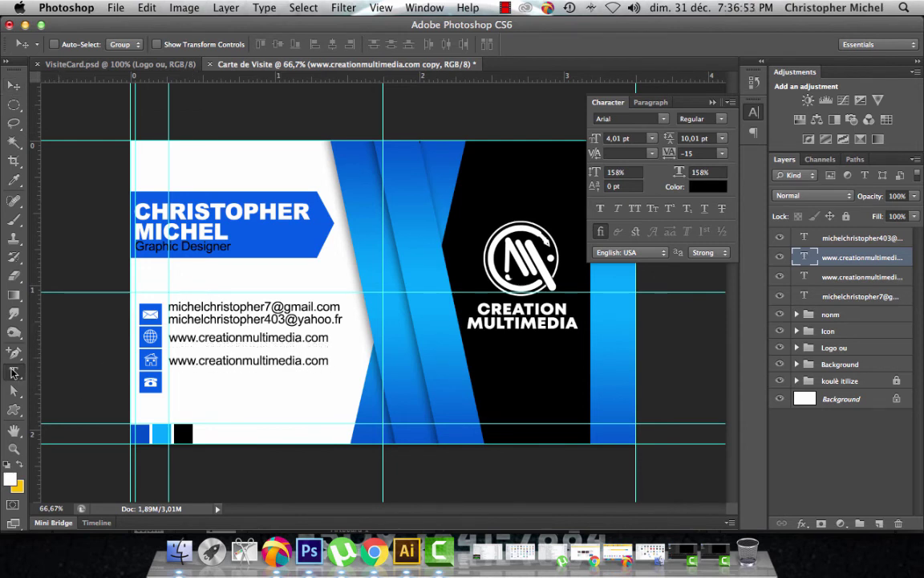
pyautogui.doubleClick(231, 359)
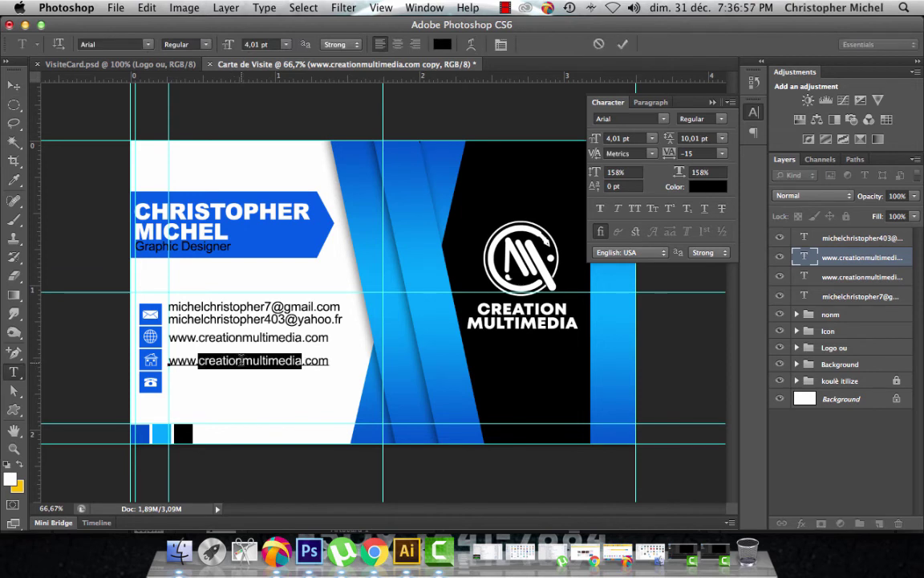
pyautogui.tripleClick(240, 361)
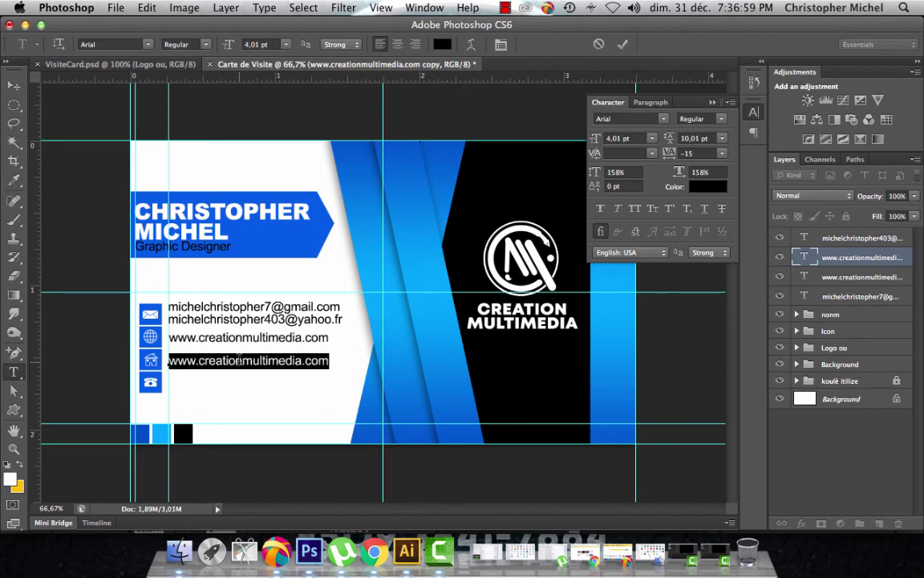
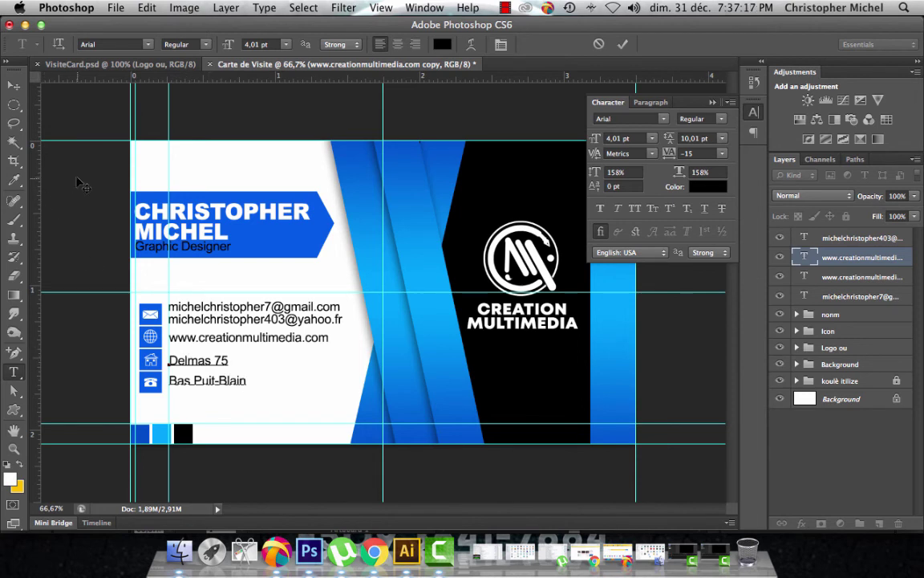
pyautogui.moveTo(223, 361)
pyautogui.mouseDown()
pyautogui.moveTo(255, 381)
pyautogui.moveTo(166, 359)
pyautogui.mouseUp()
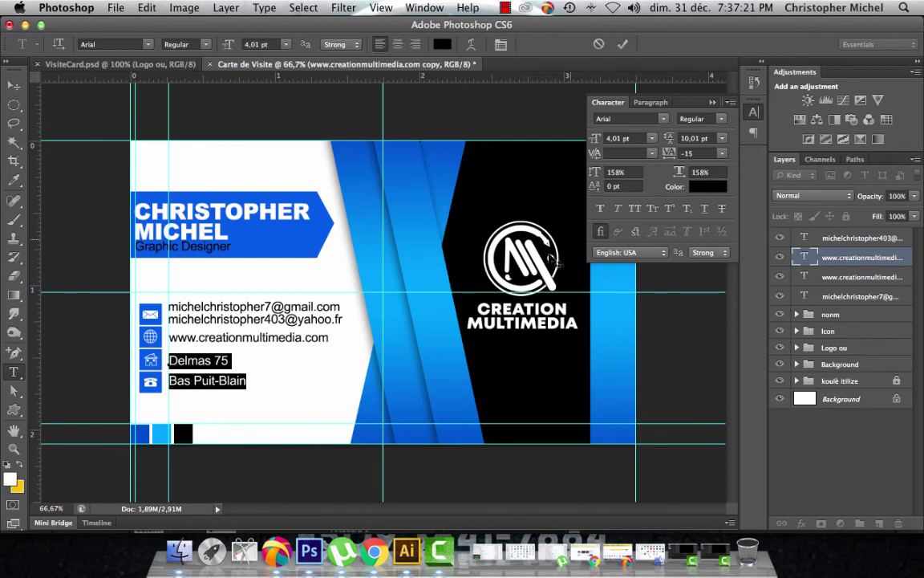
pyautogui.moveTo(670, 139); pyautogui.dragTo(669, 139)
# - Commit the address text and nudge it up slightly
pyautogui.click(15, 87)
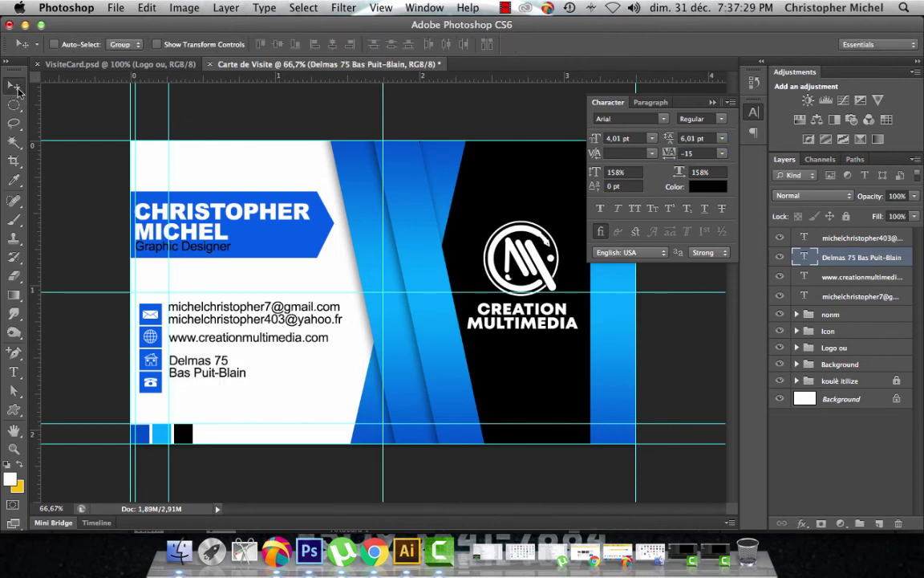
pyautogui.press('Up')
pyautogui.press('Up')
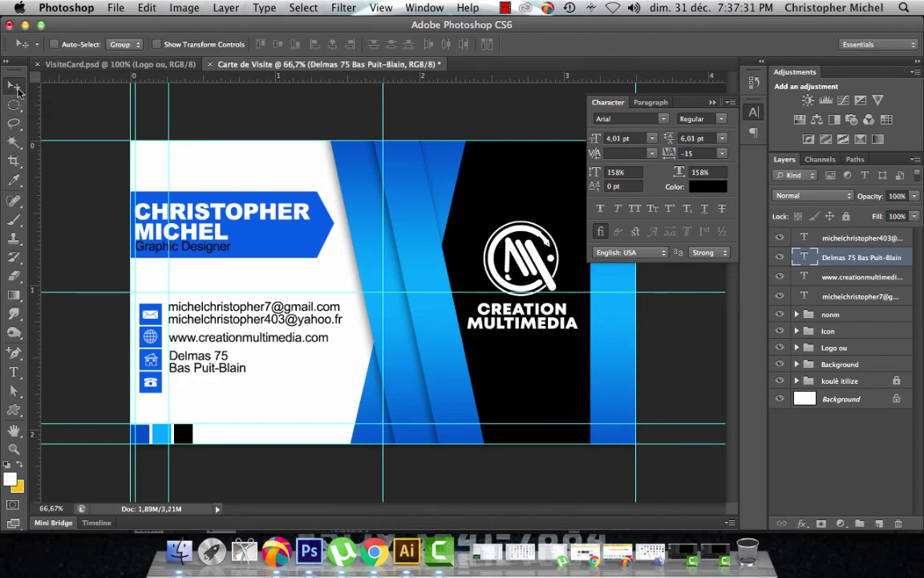
pyautogui.press('Up')
pyautogui.press('Up')
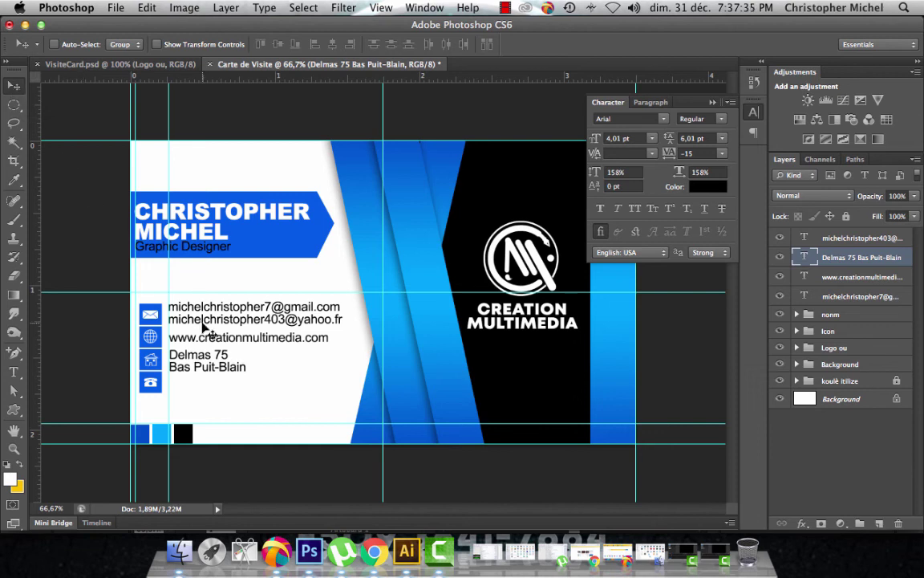
# - Duplicate the address text layer and move the copy down beside the phone icon
pyautogui.press('super+j')
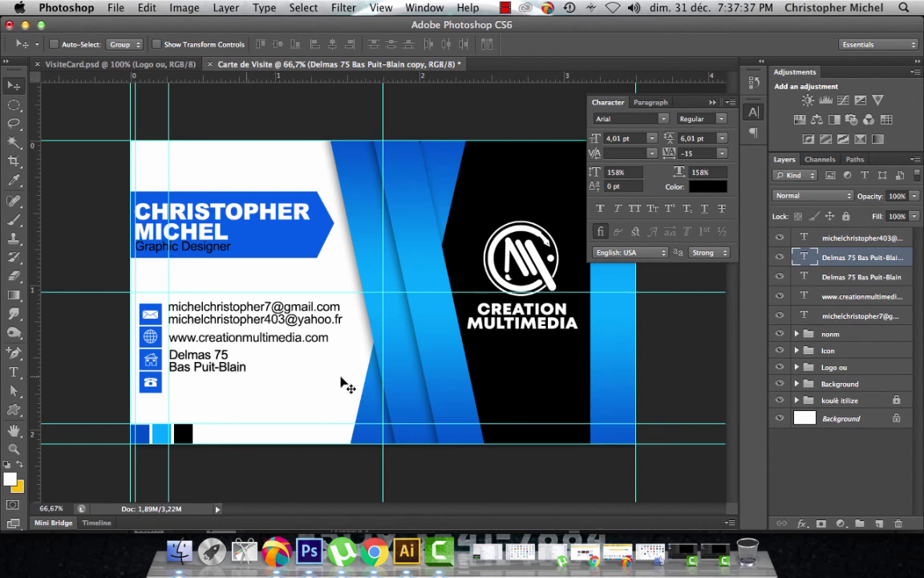
pyautogui.press('Down')
pyautogui.press('Down')
pyautogui.press('Down')
pyautogui.press('Down')
pyautogui.press('Down')
pyautogui.press('Down')
pyautogui.press('Down')
pyautogui.press('Down')
pyautogui.press('Down')
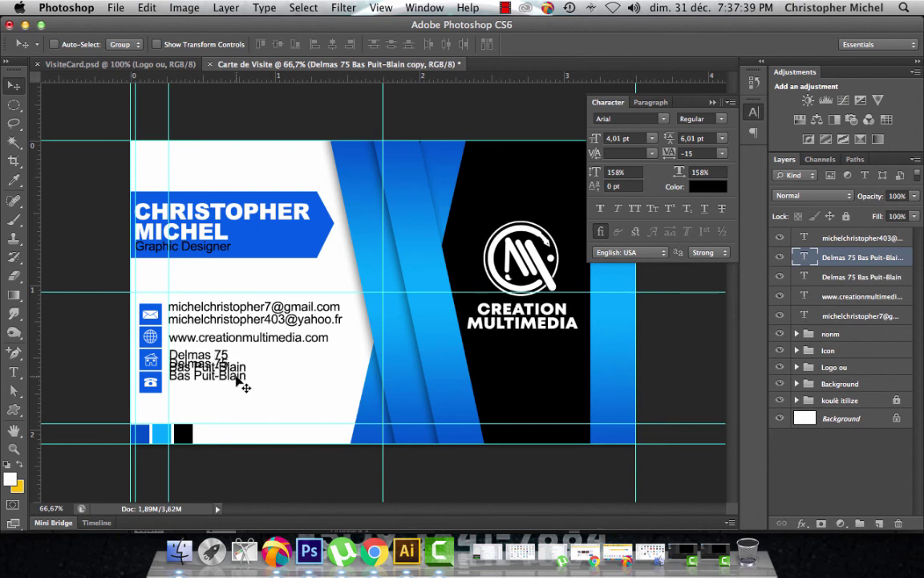
pyautogui.press('Down')
pyautogui.press('Down')
pyautogui.press('Down')
pyautogui.press('Down')
pyautogui.press('Down')
pyautogui.press('Down')
pyautogui.press('Down')
pyautogui.press('Down')
pyautogui.press('Down')
pyautogui.press('Down')
pyautogui.press('Down')
pyautogui.press('Down')
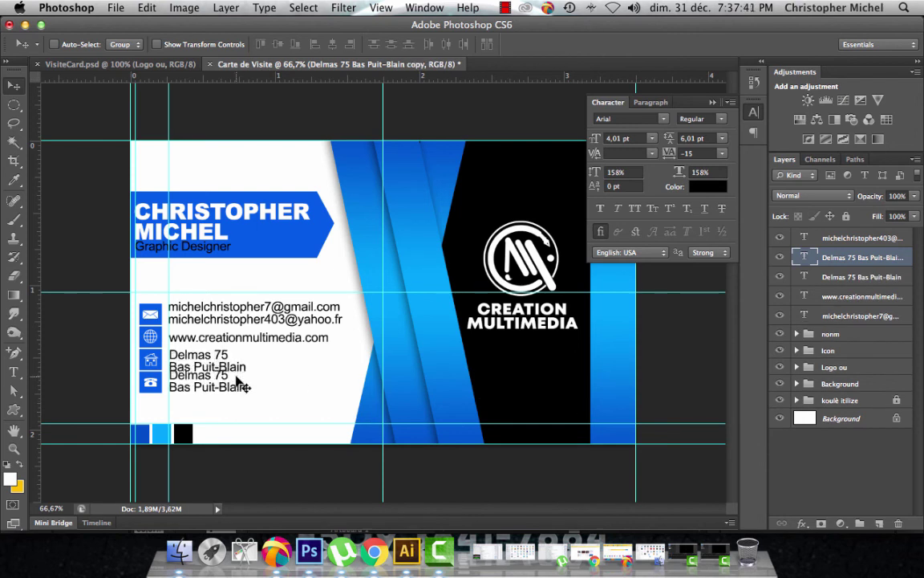
pyautogui.press('Down')
pyautogui.press('Down')
pyautogui.press('Down')
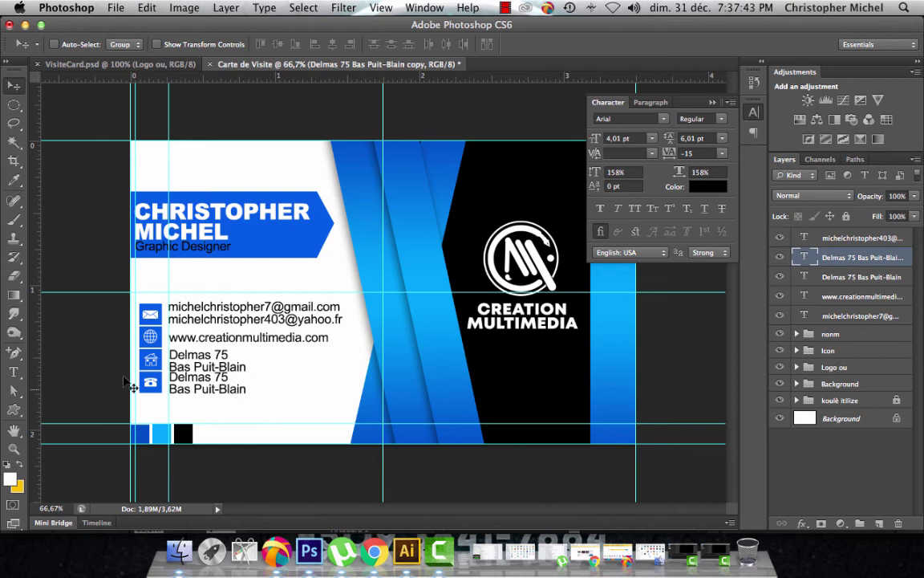
pyautogui.click(15, 371)
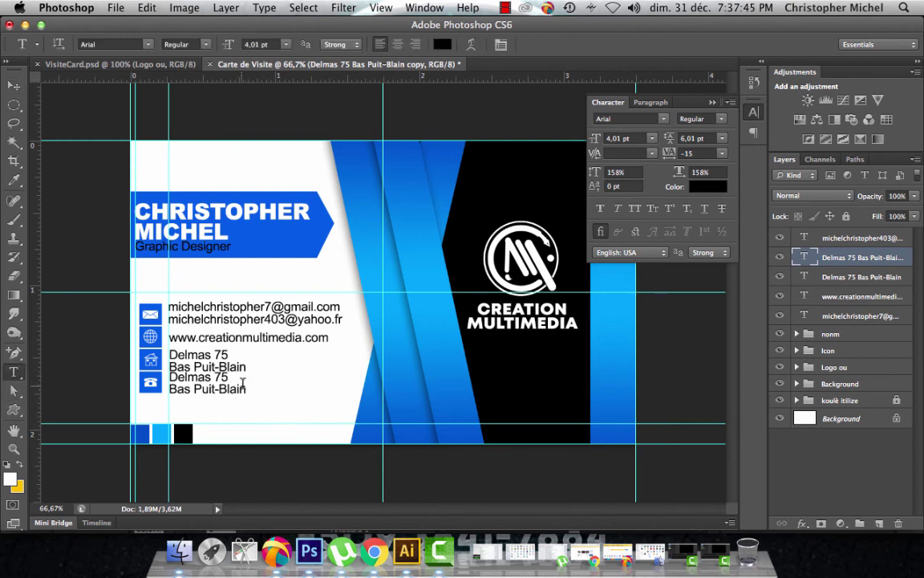
pyautogui.moveTo(245, 389); pyautogui.dragTo(149, 373)
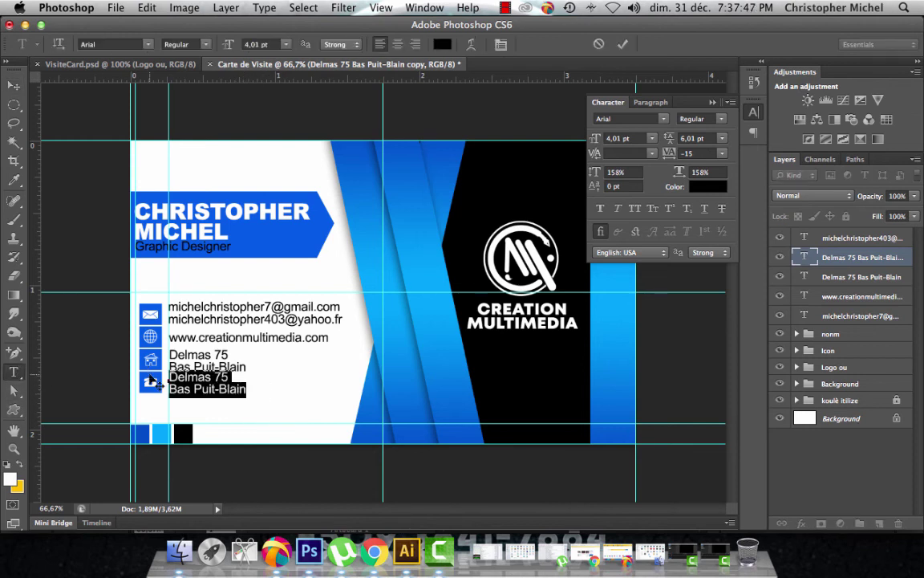
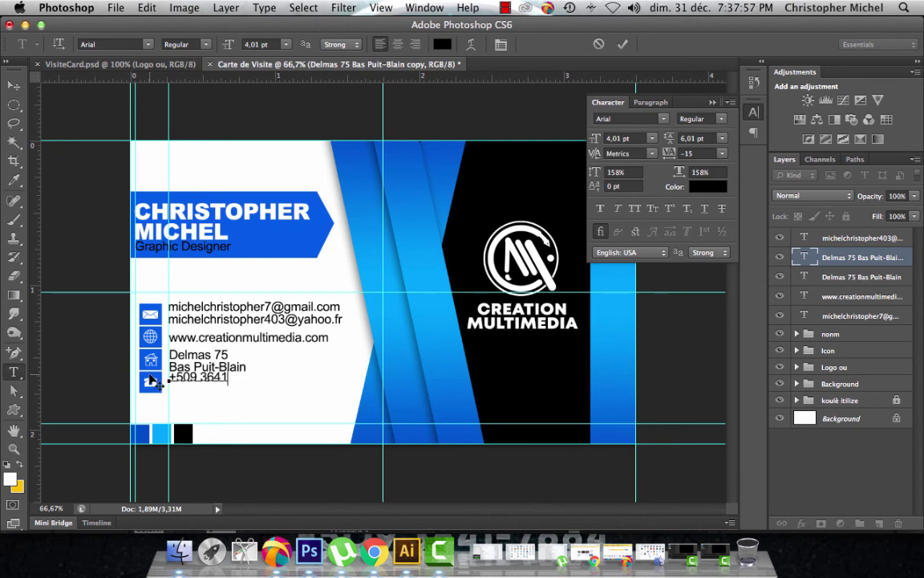
pyautogui.press('Return')
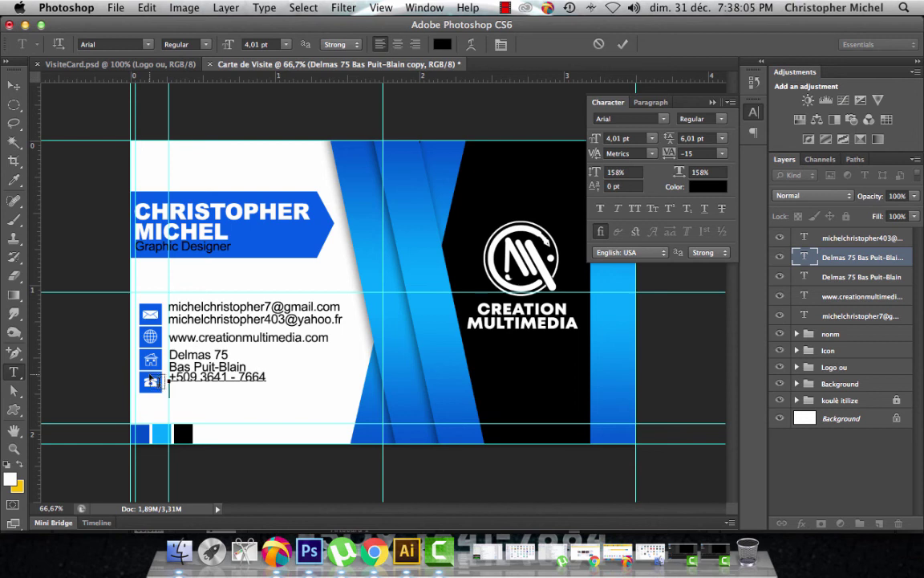
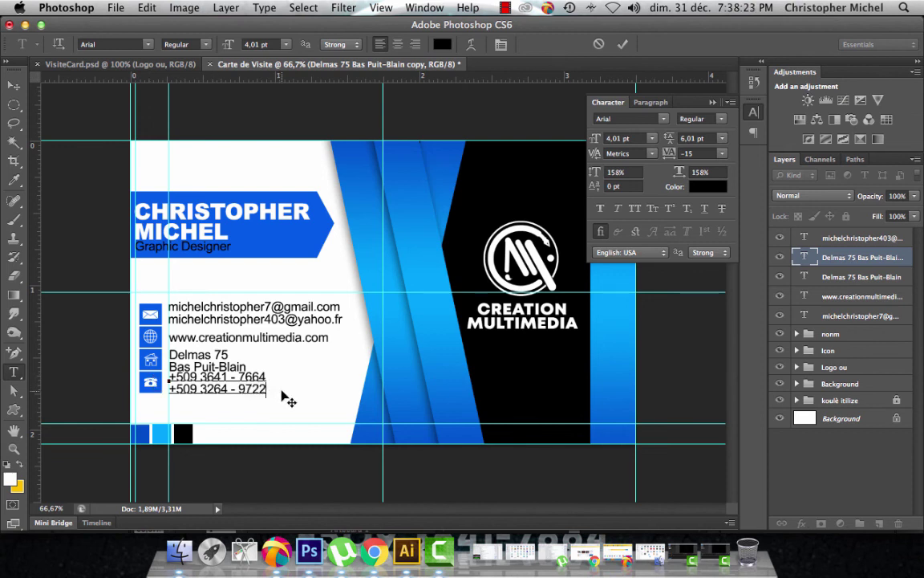
# - Tighten the phone numbers' leading to 5,01 pt and commit the text
pyautogui.moveTo(269, 388); pyautogui.dragTo(149, 336)
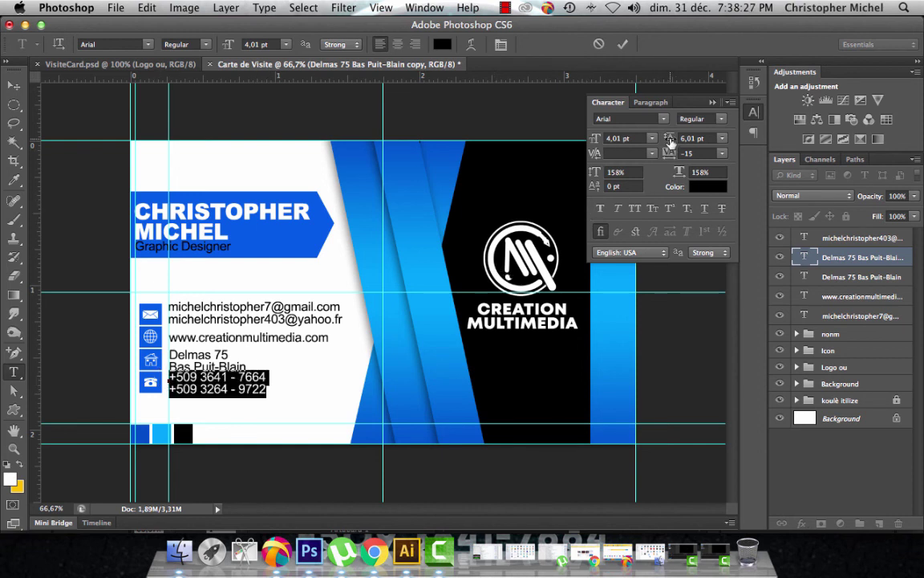
pyautogui.moveTo(673, 140); pyautogui.dragTo(670, 140)
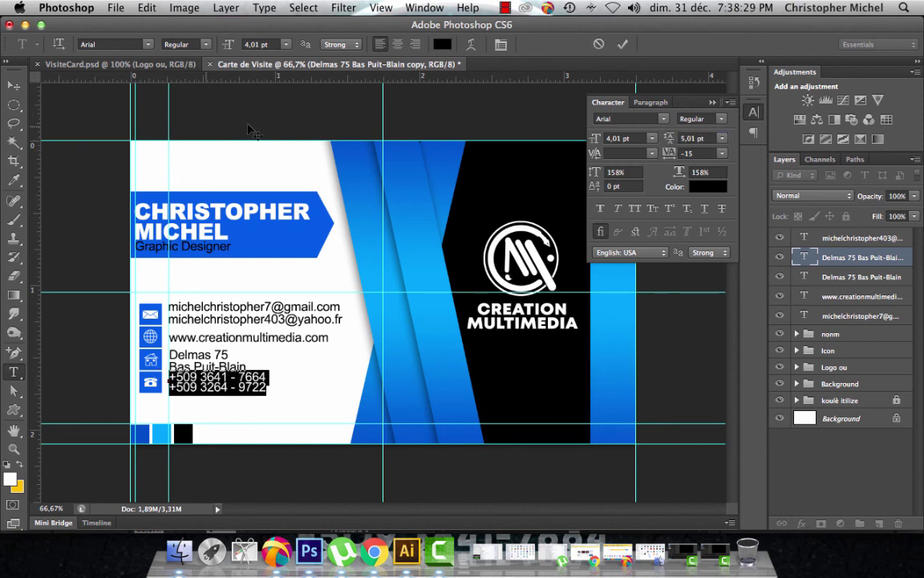
pyautogui.click(20, 86)
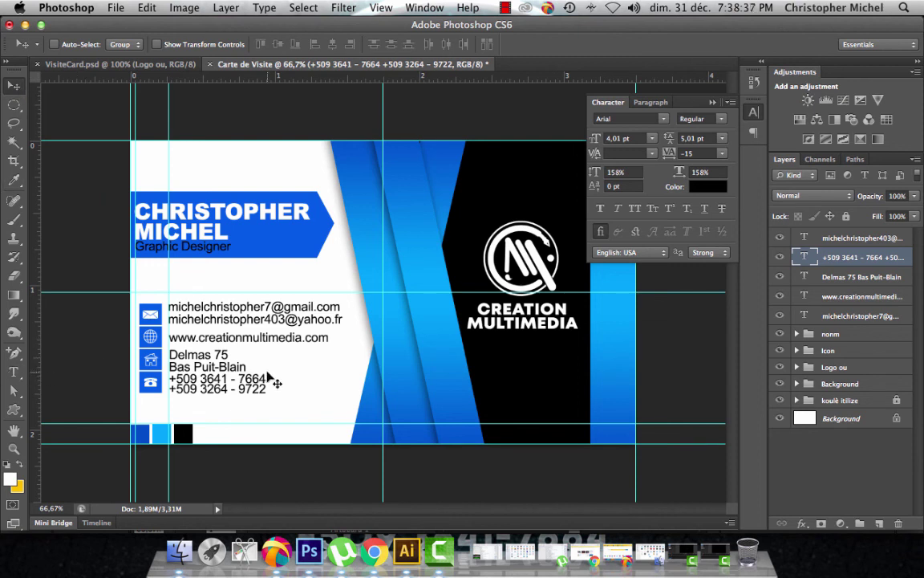
# - Select both address lines and set their leading to 5,01 pt
pyautogui.press('t')
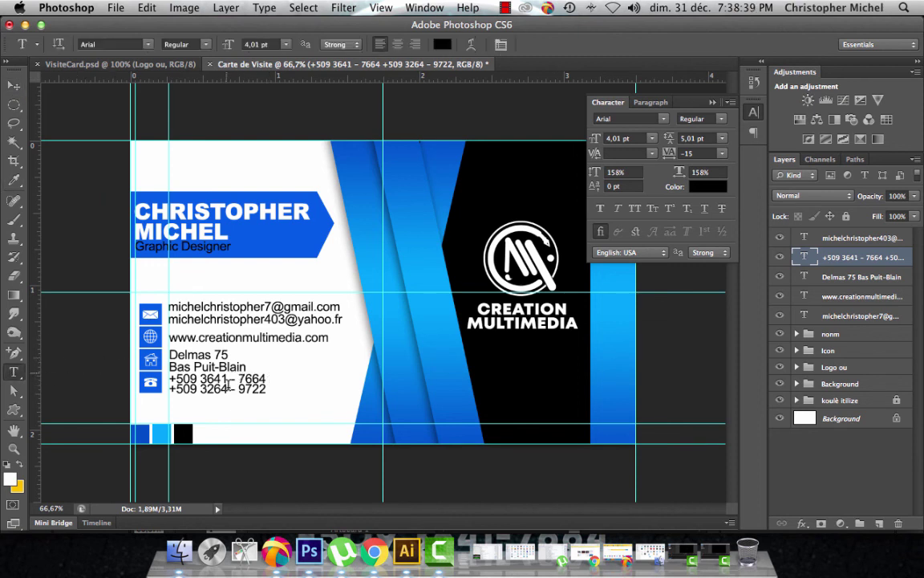
pyautogui.click(243, 361)
pyautogui.moveTo(243, 360); pyautogui.dragTo(167, 353)
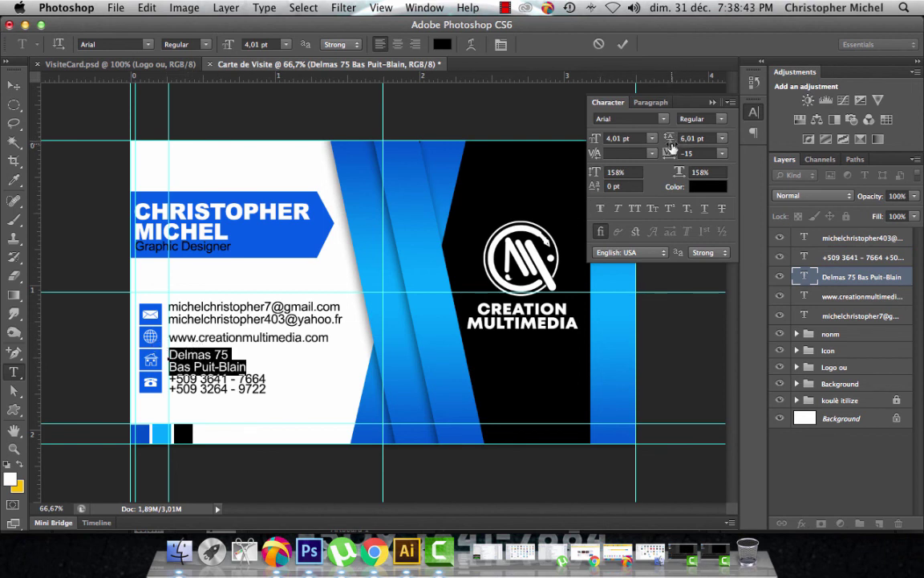
pyautogui.moveTo(681, 135); pyautogui.dragTo(671, 146)
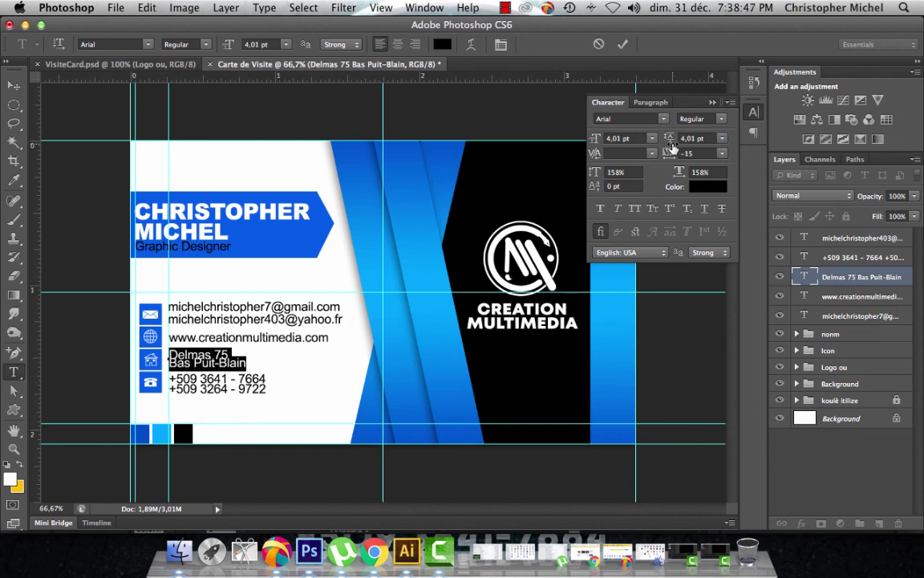
pyautogui.moveTo(671, 147); pyautogui.dragTo(675, 149)
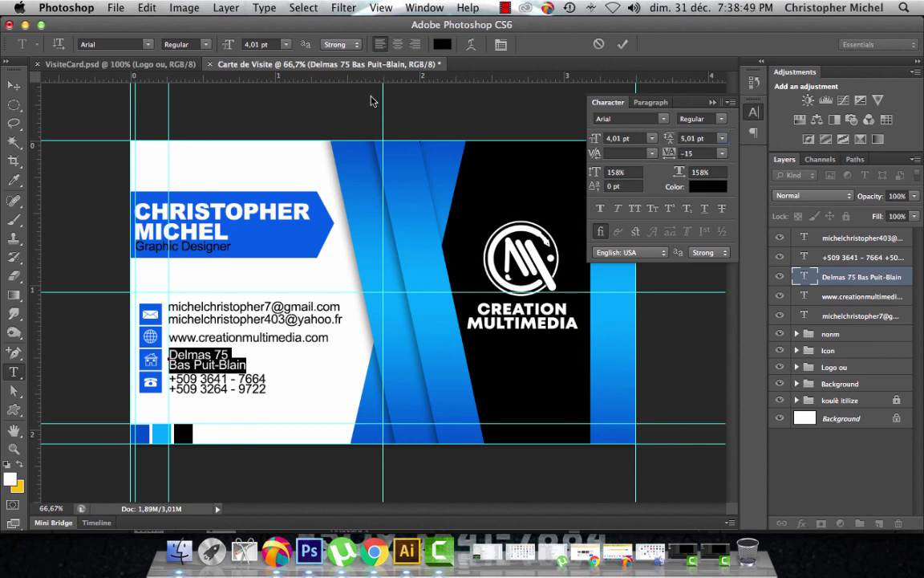
# - Commit the address edit, collapse the Character panel and hide the guides
pyautogui.click(16, 84)
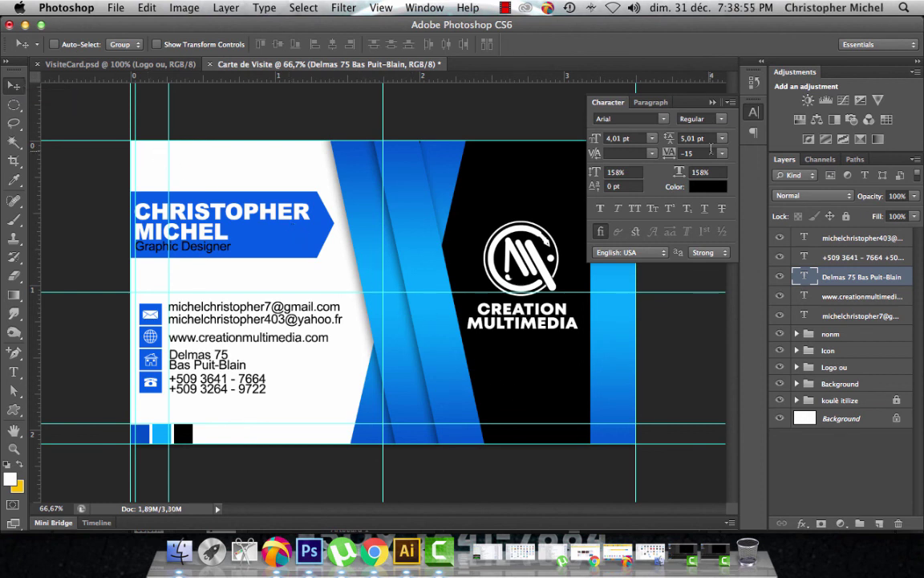
pyautogui.click(713, 102)
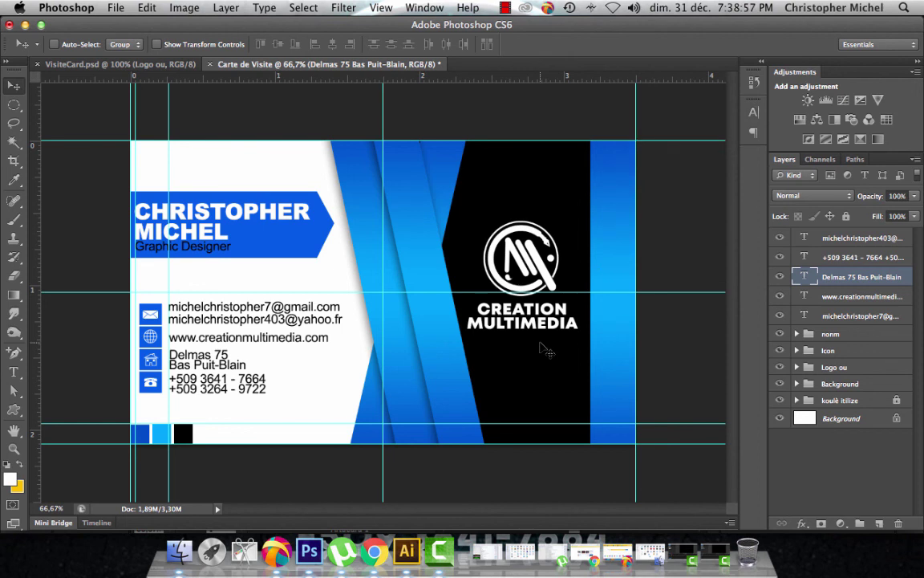
pyautogui.hotkey('ctrl', ';')
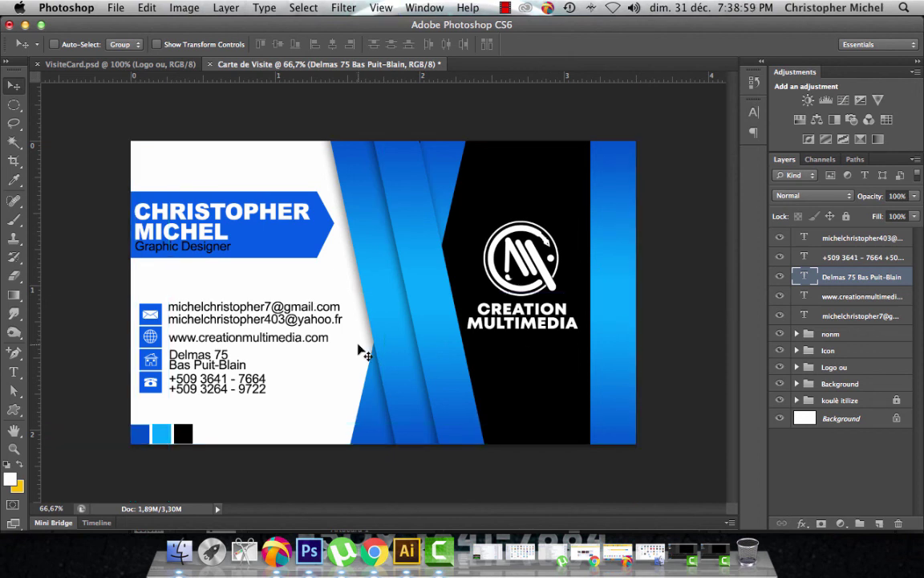